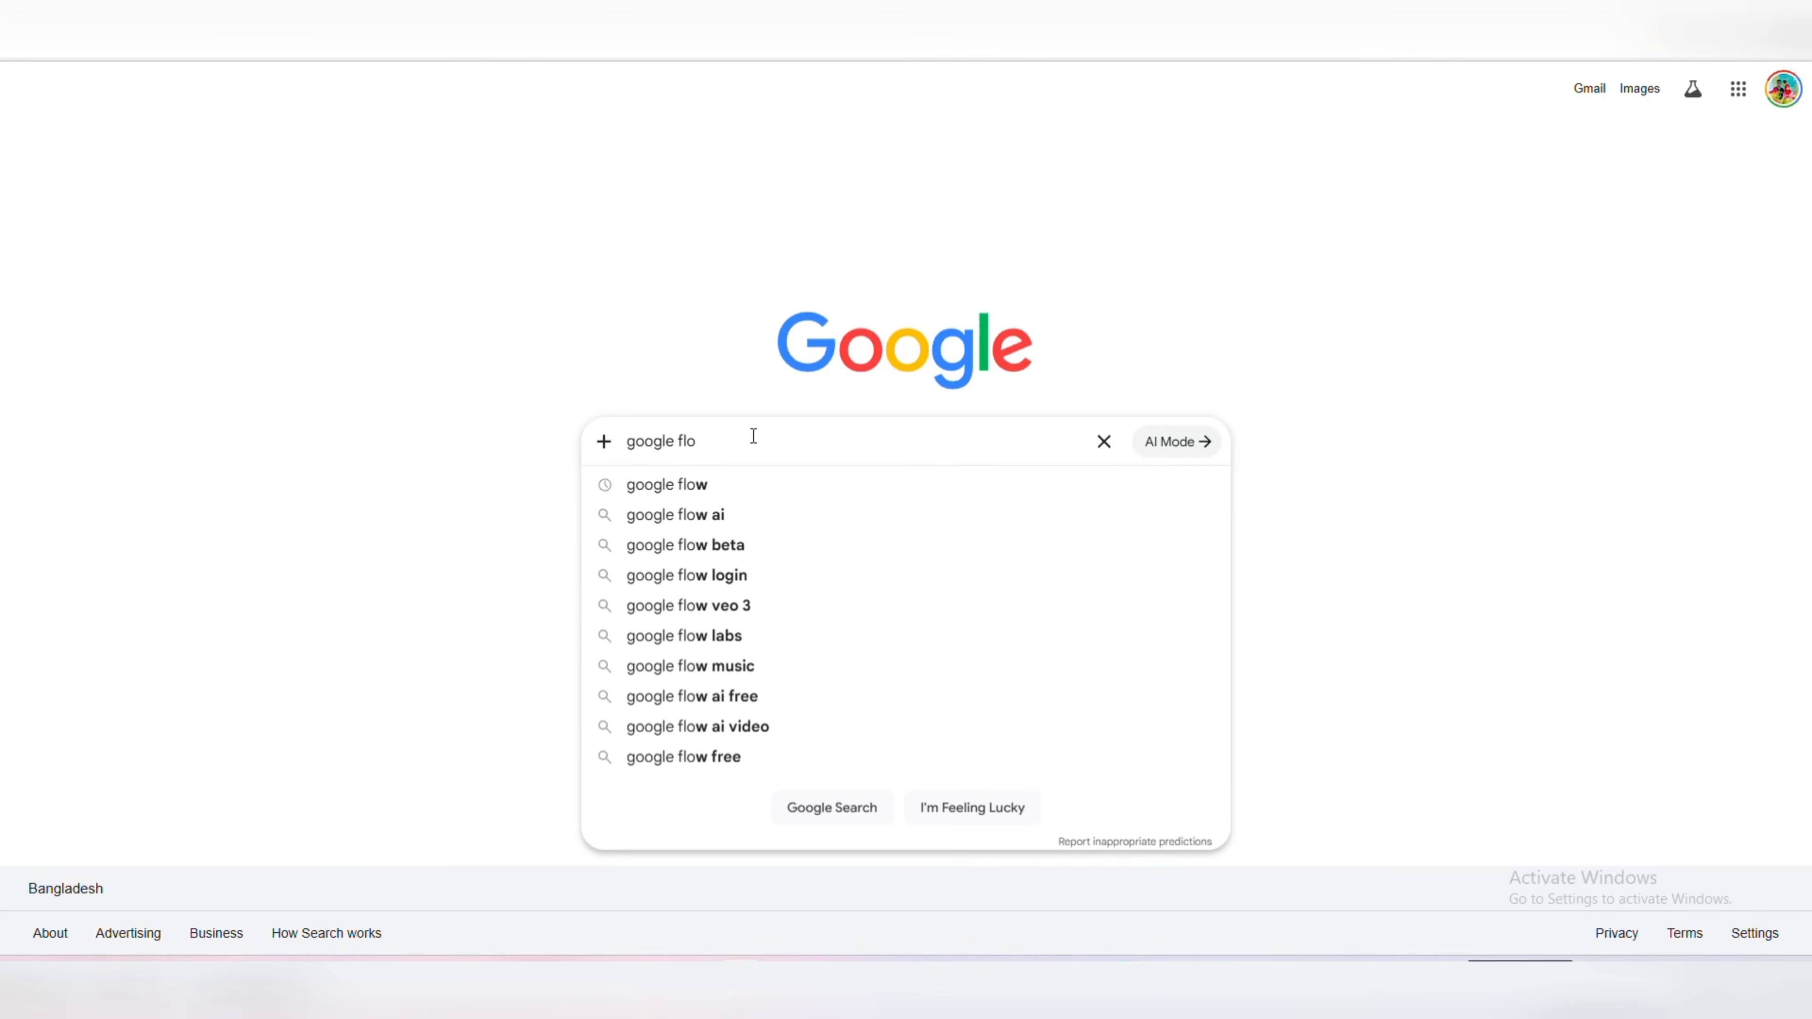
Search Google for "google flow" and open the Google Flow site from the results.
type("w")
left_click(782, 479)
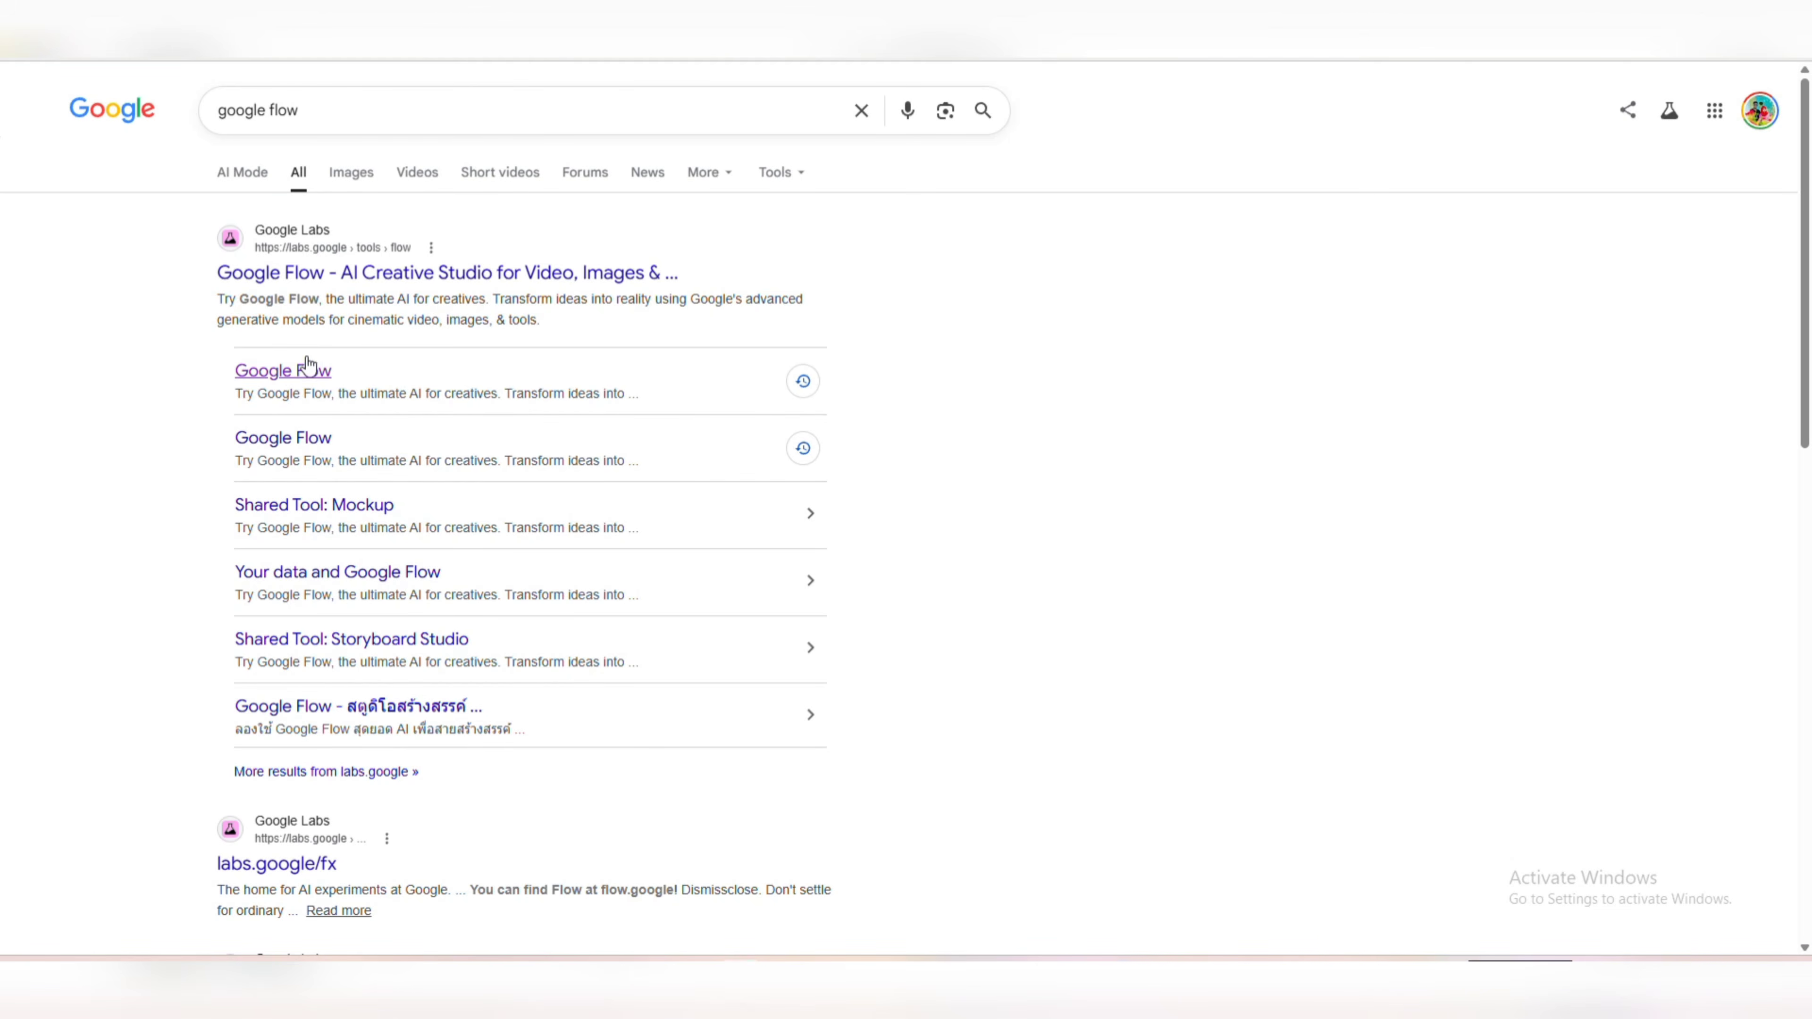
left_click(287, 372)
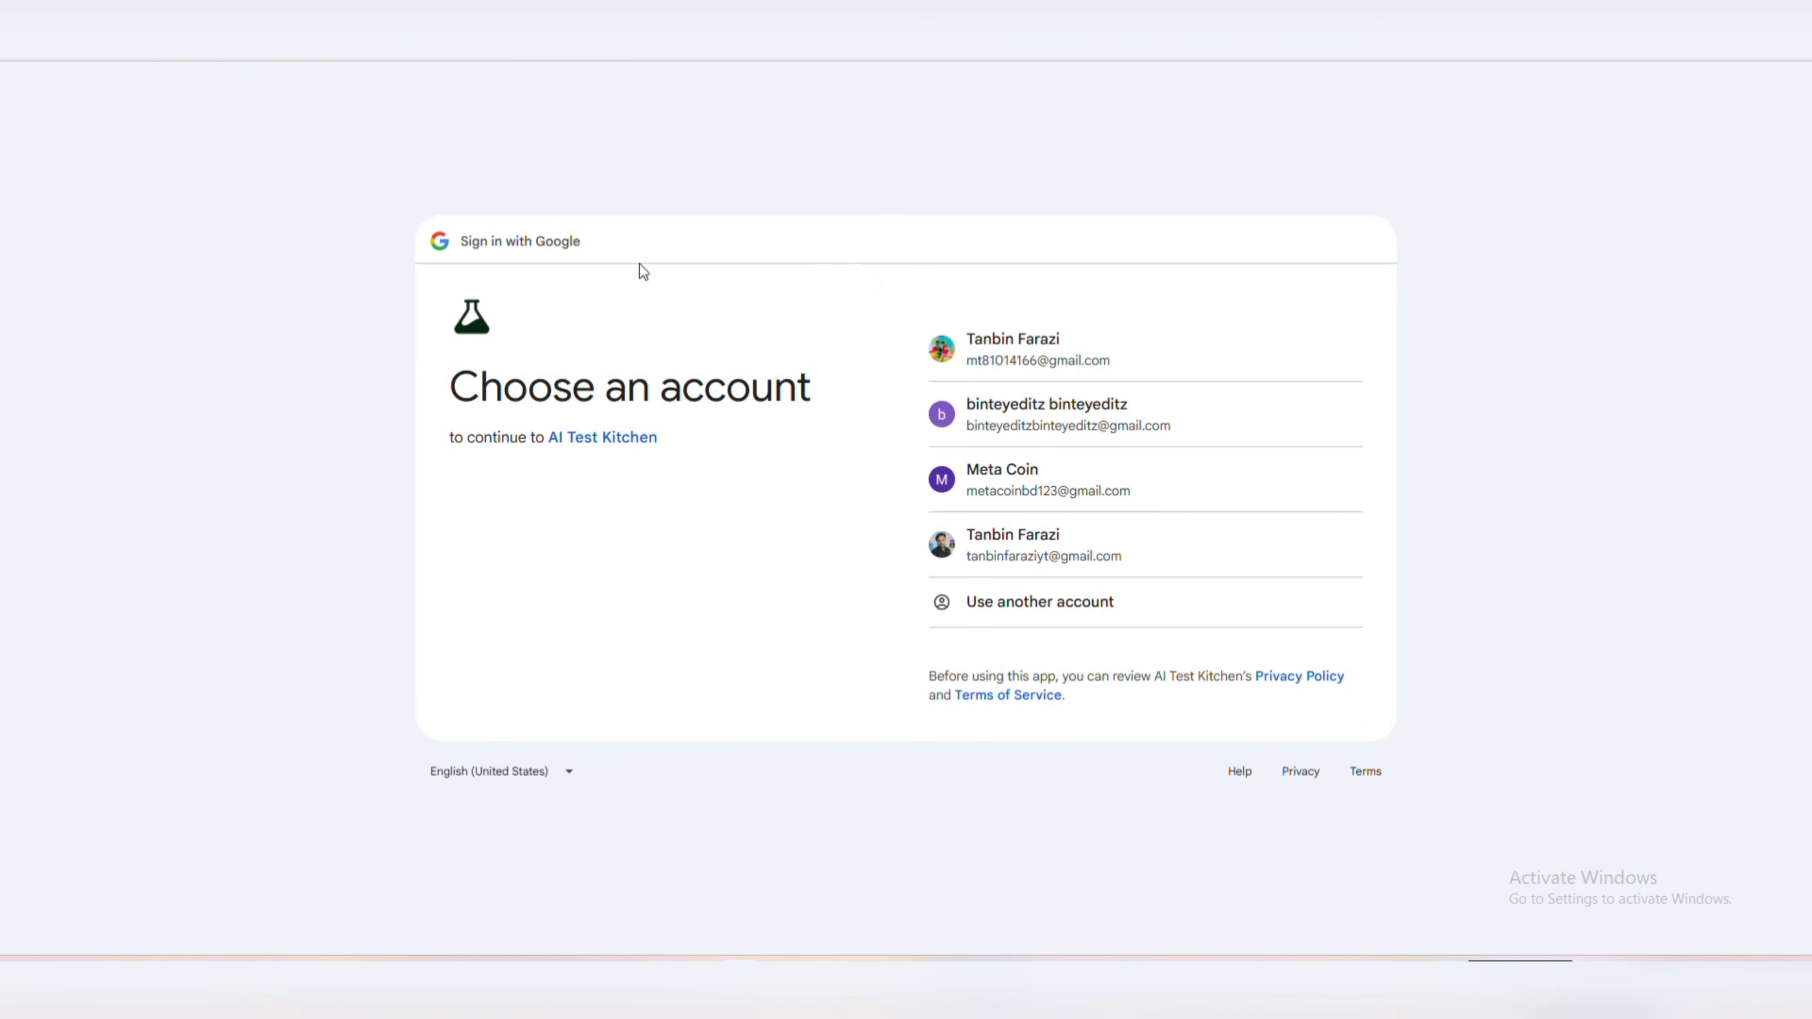
Sign in with the first listed Google account and create a new Google Flow project.
left_click(997, 347)
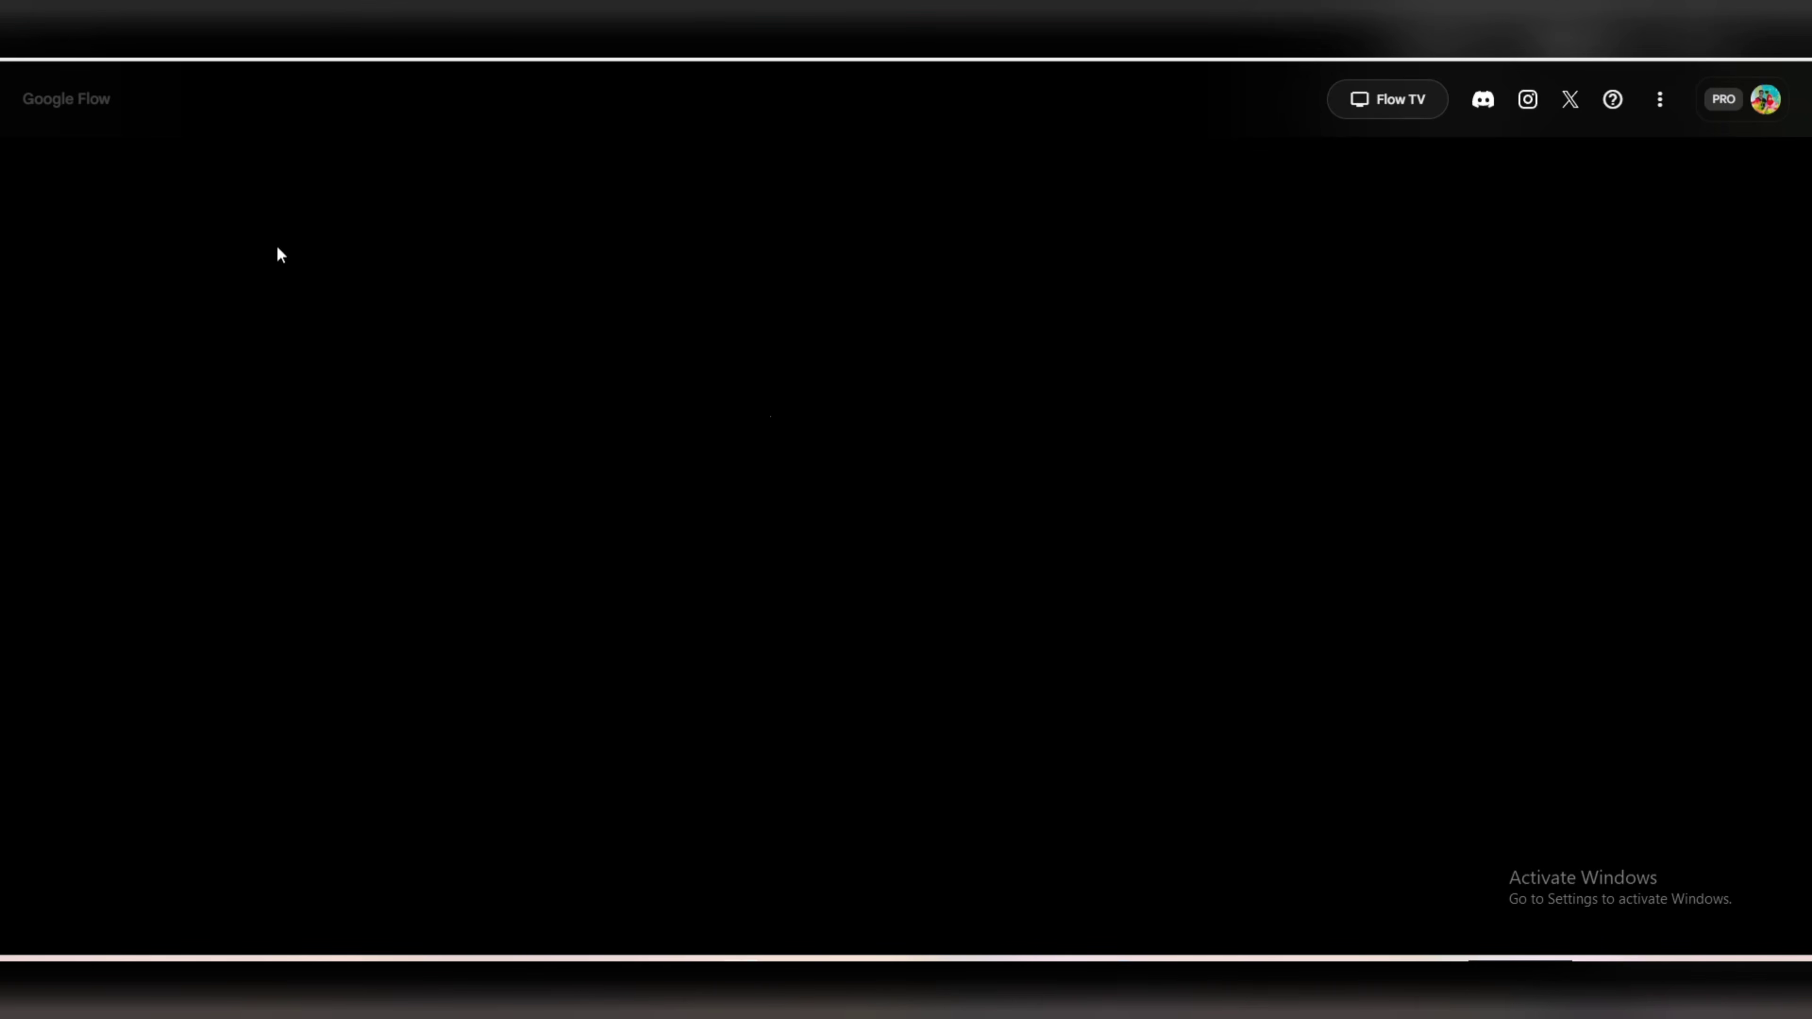
left_click(77, 106)
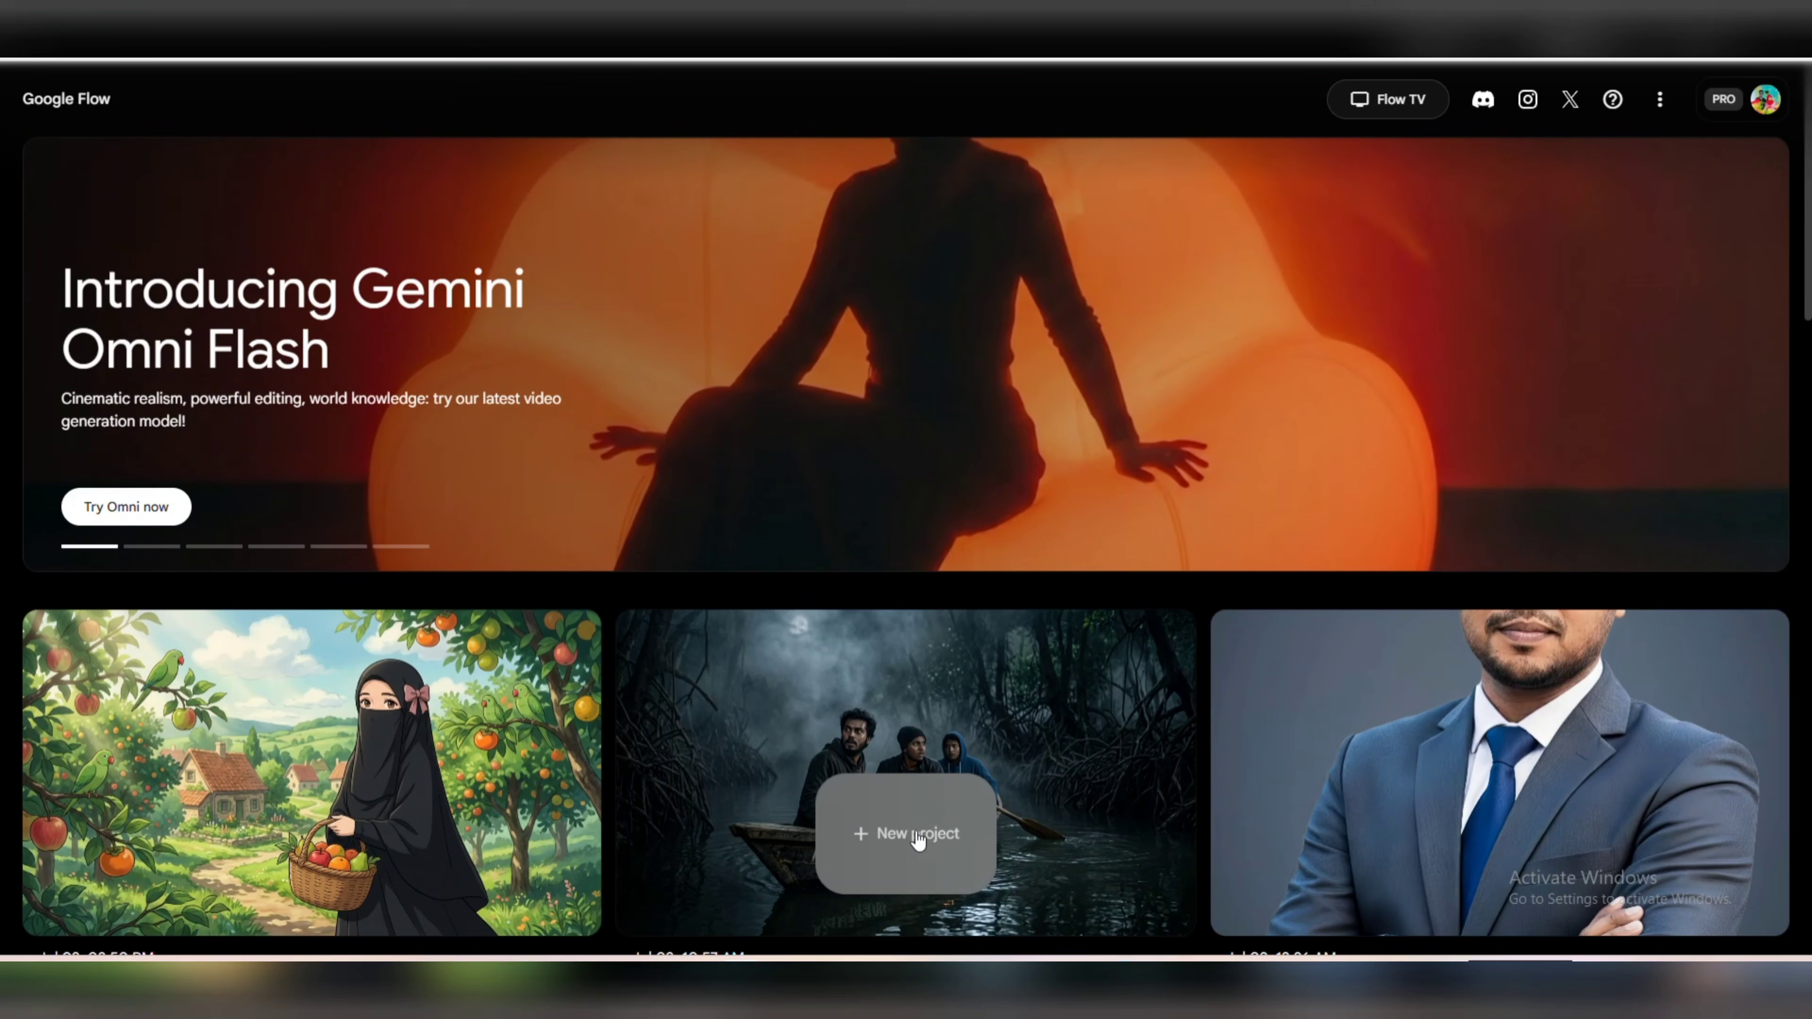
left_click(910, 839)
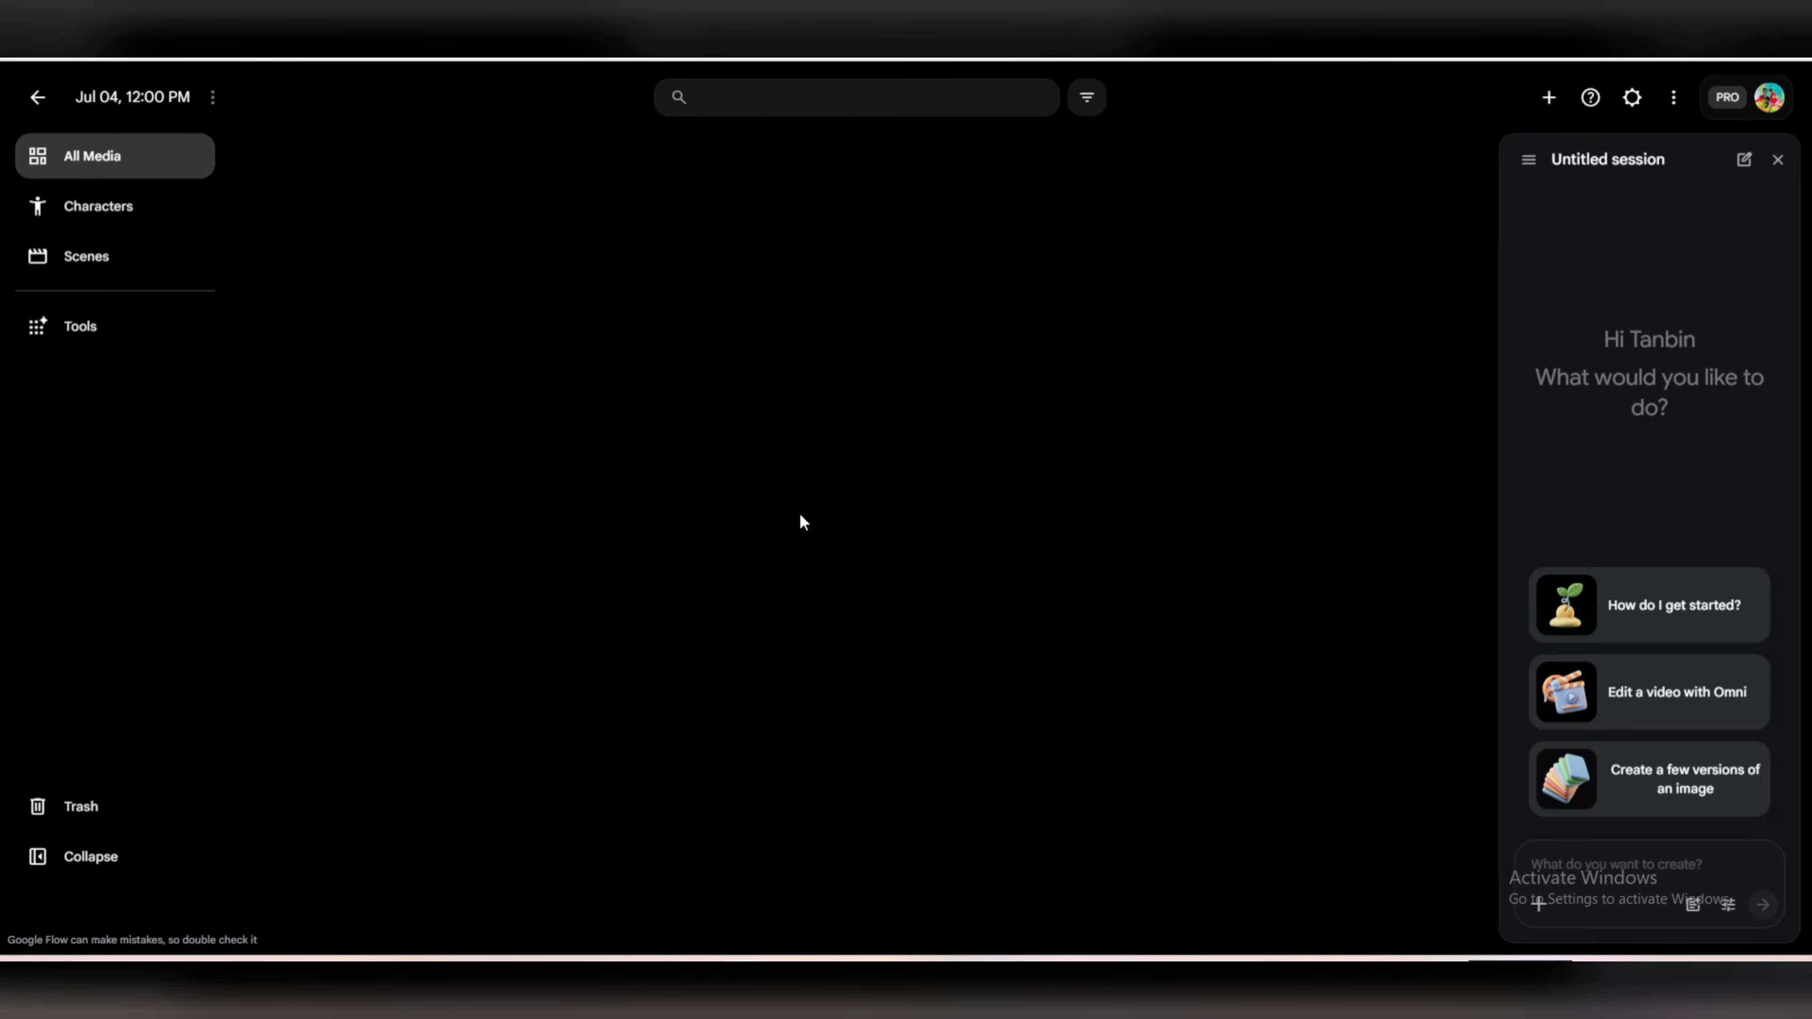
Look through the new project's Characters, Scenes and All Media sections.
left_click(84, 210)
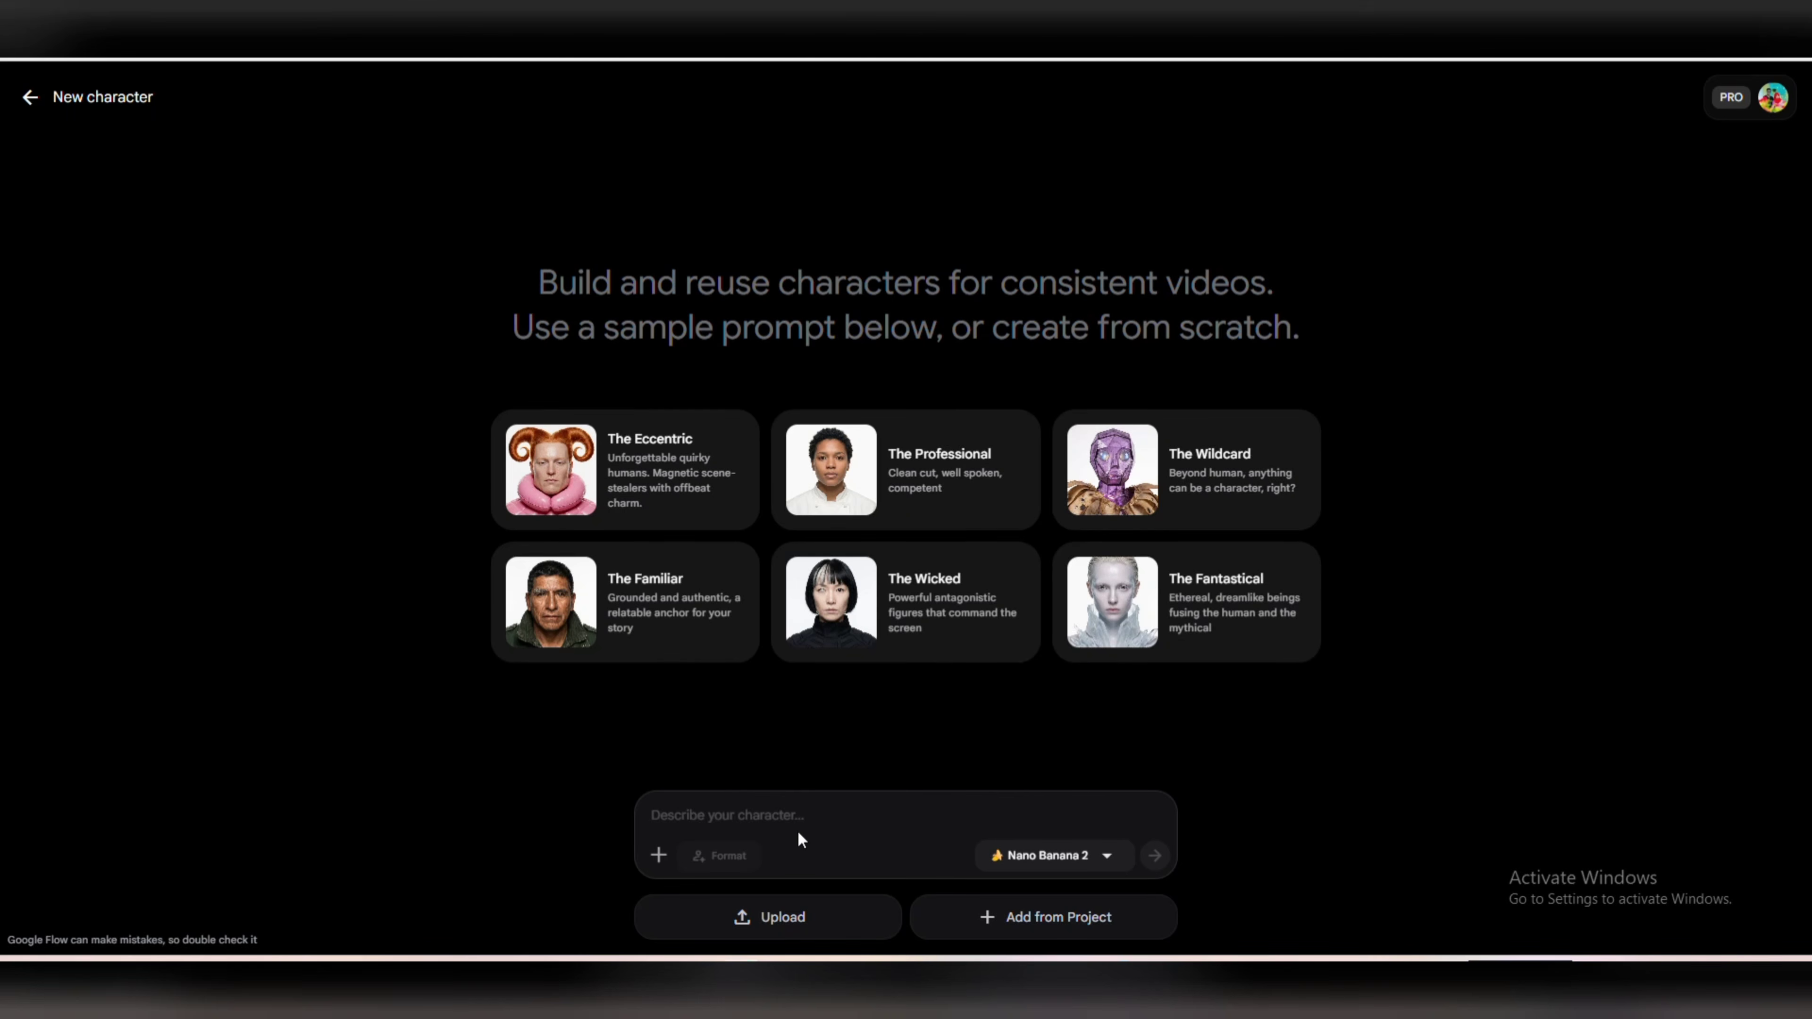
left_click(30, 96)
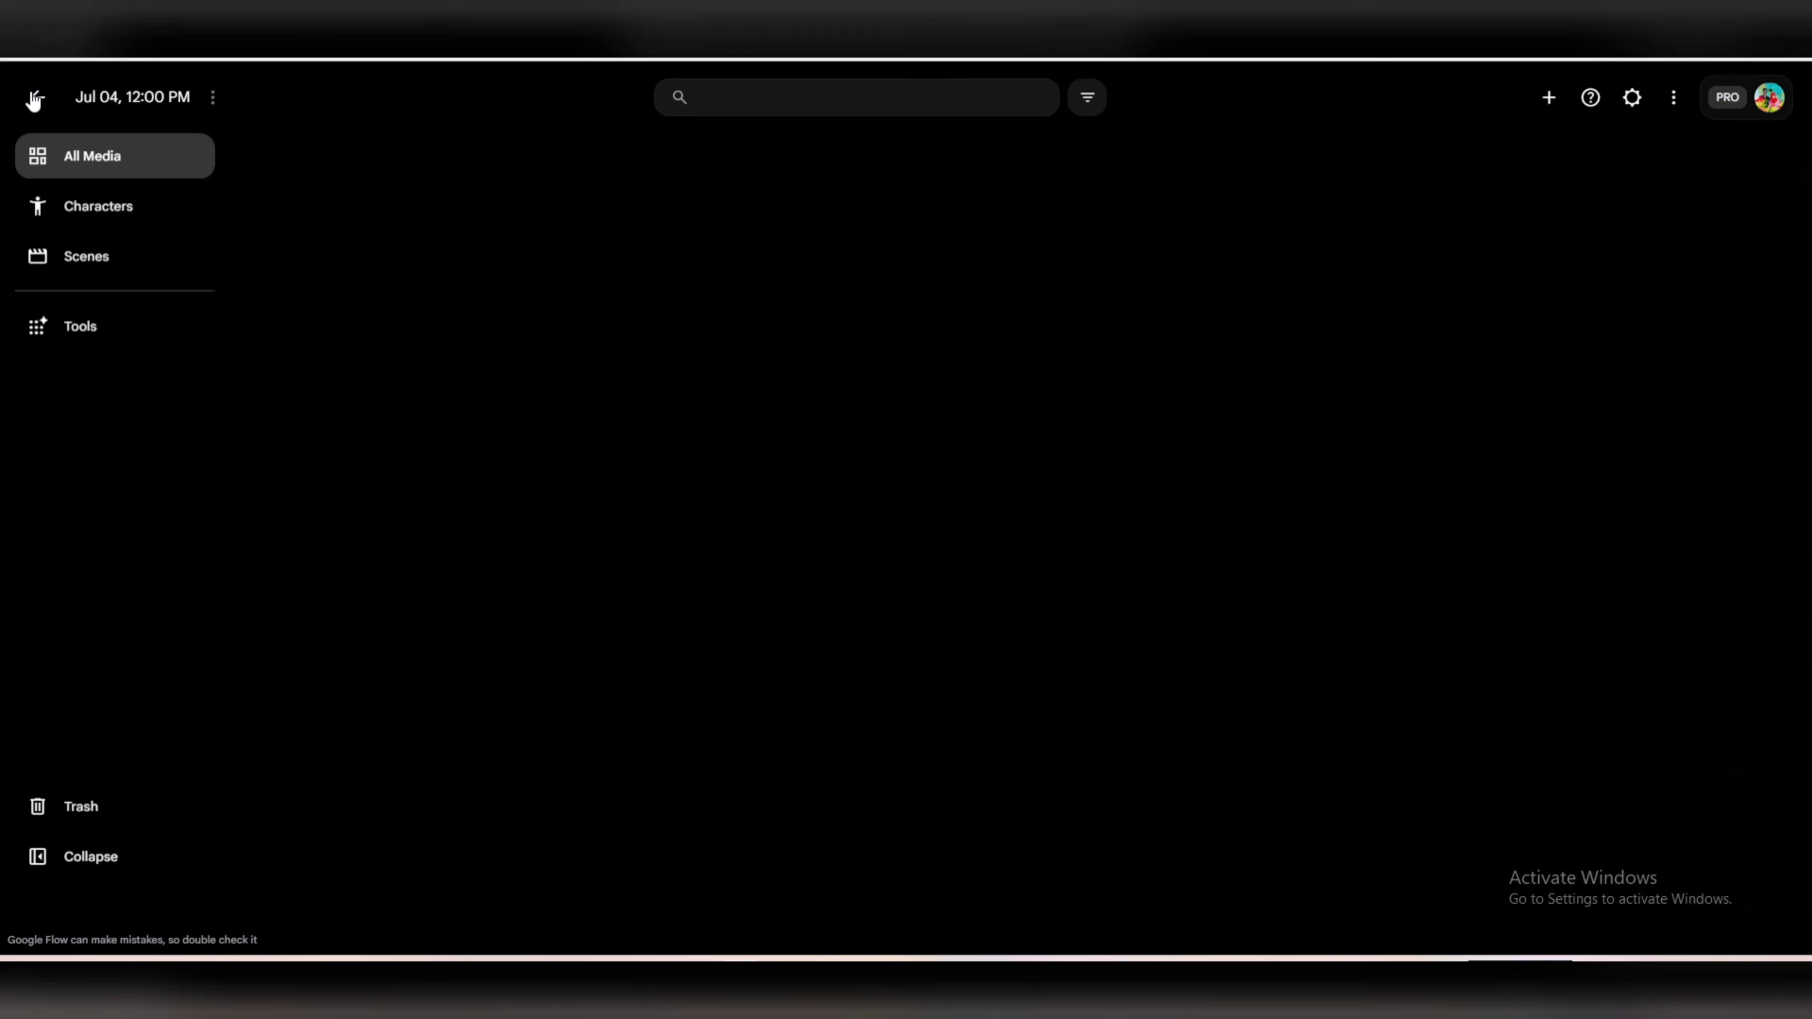
left_click(119, 274)
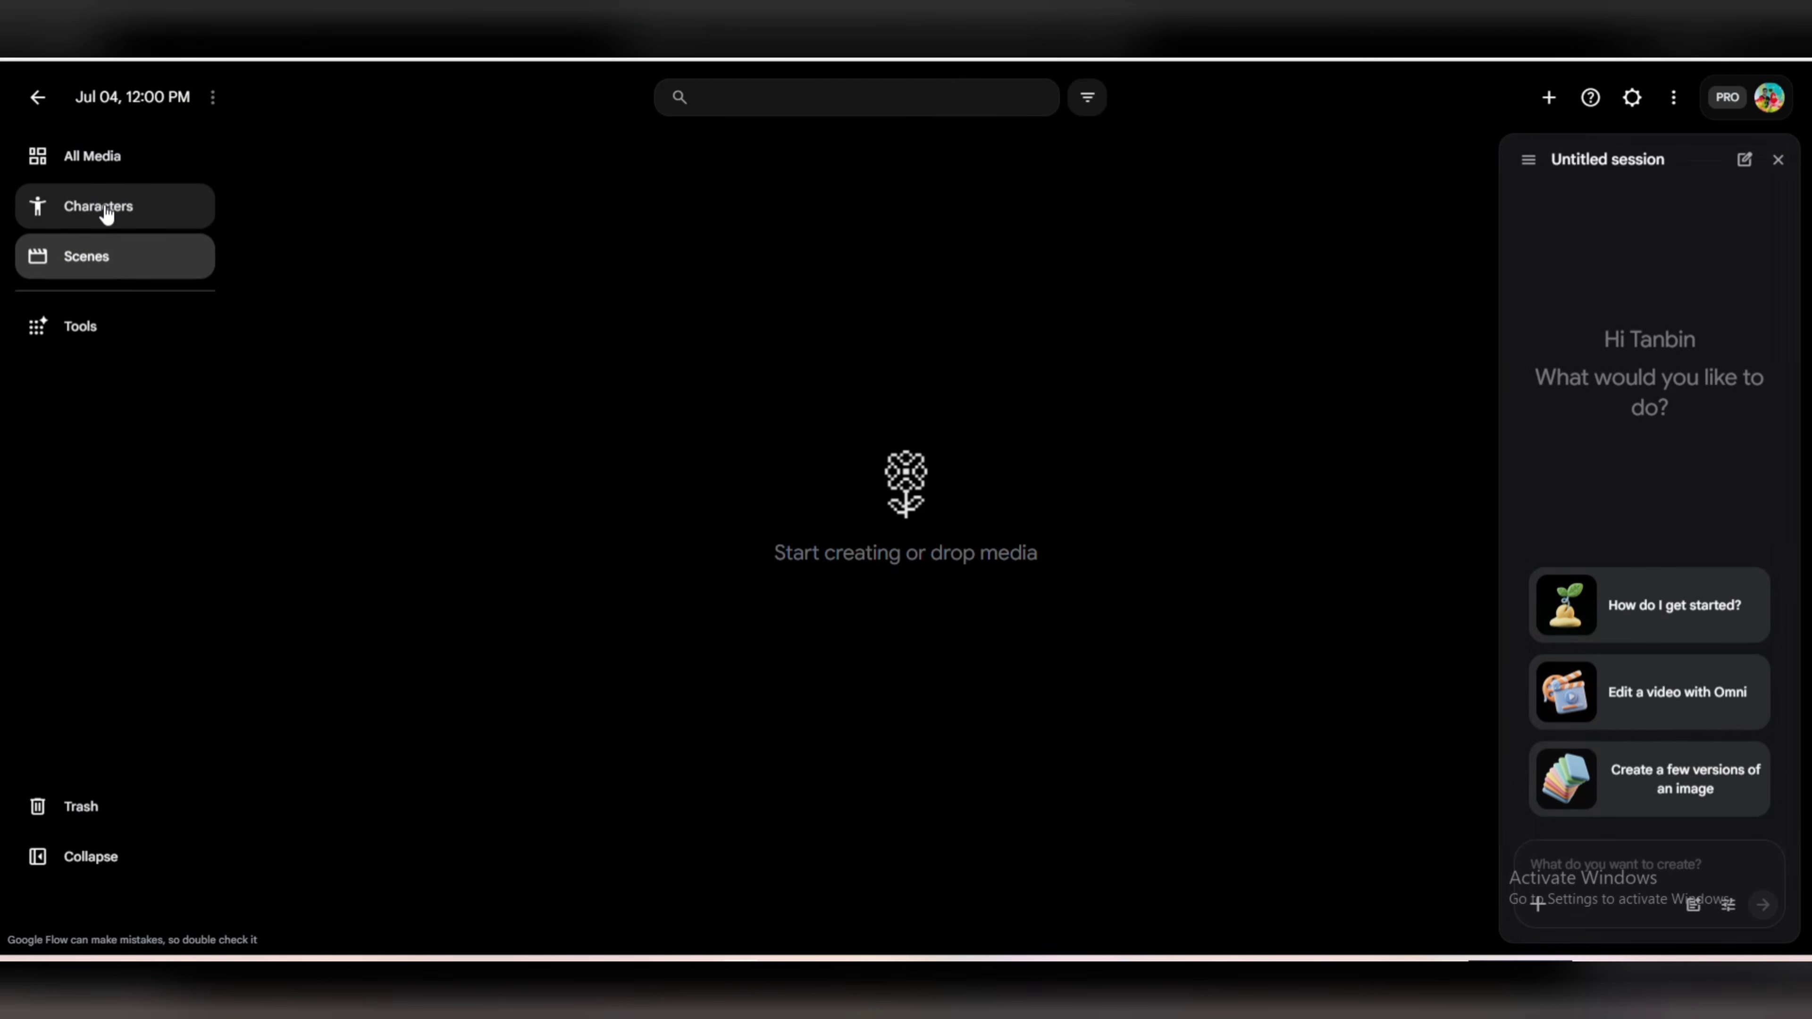
left_click(107, 169)
left_click(123, 207)
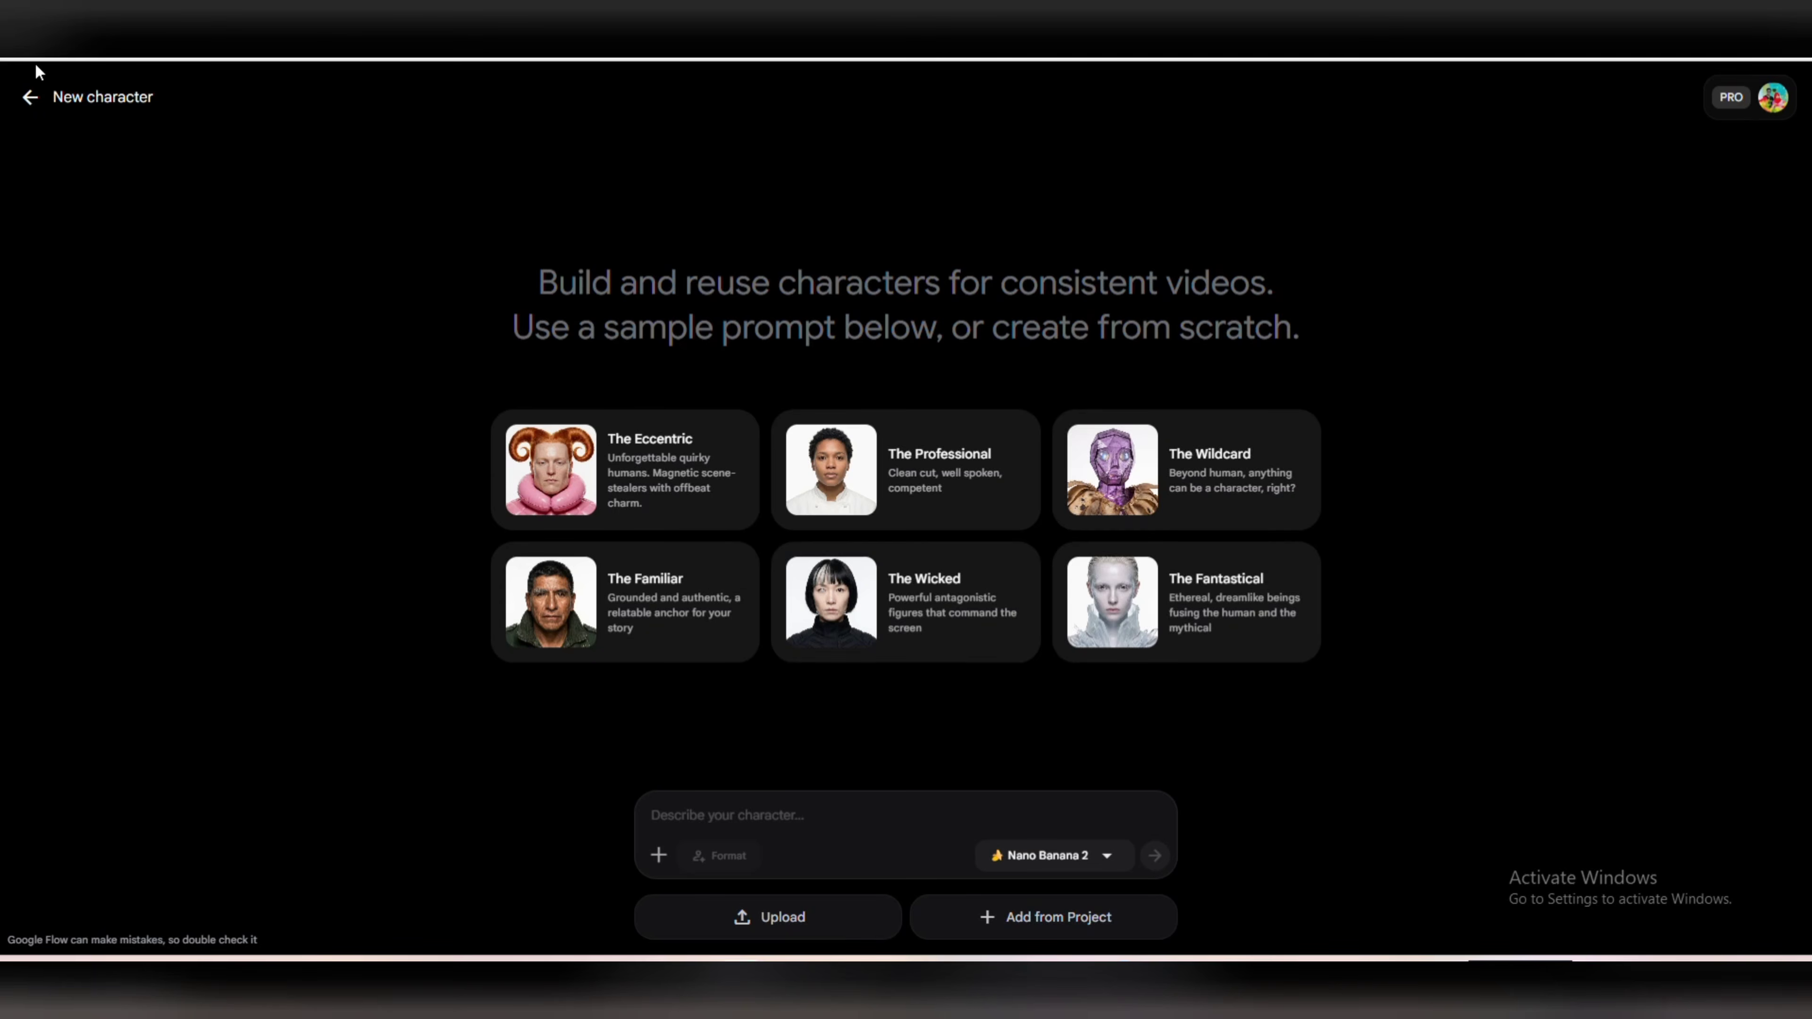
left_click(29, 96)
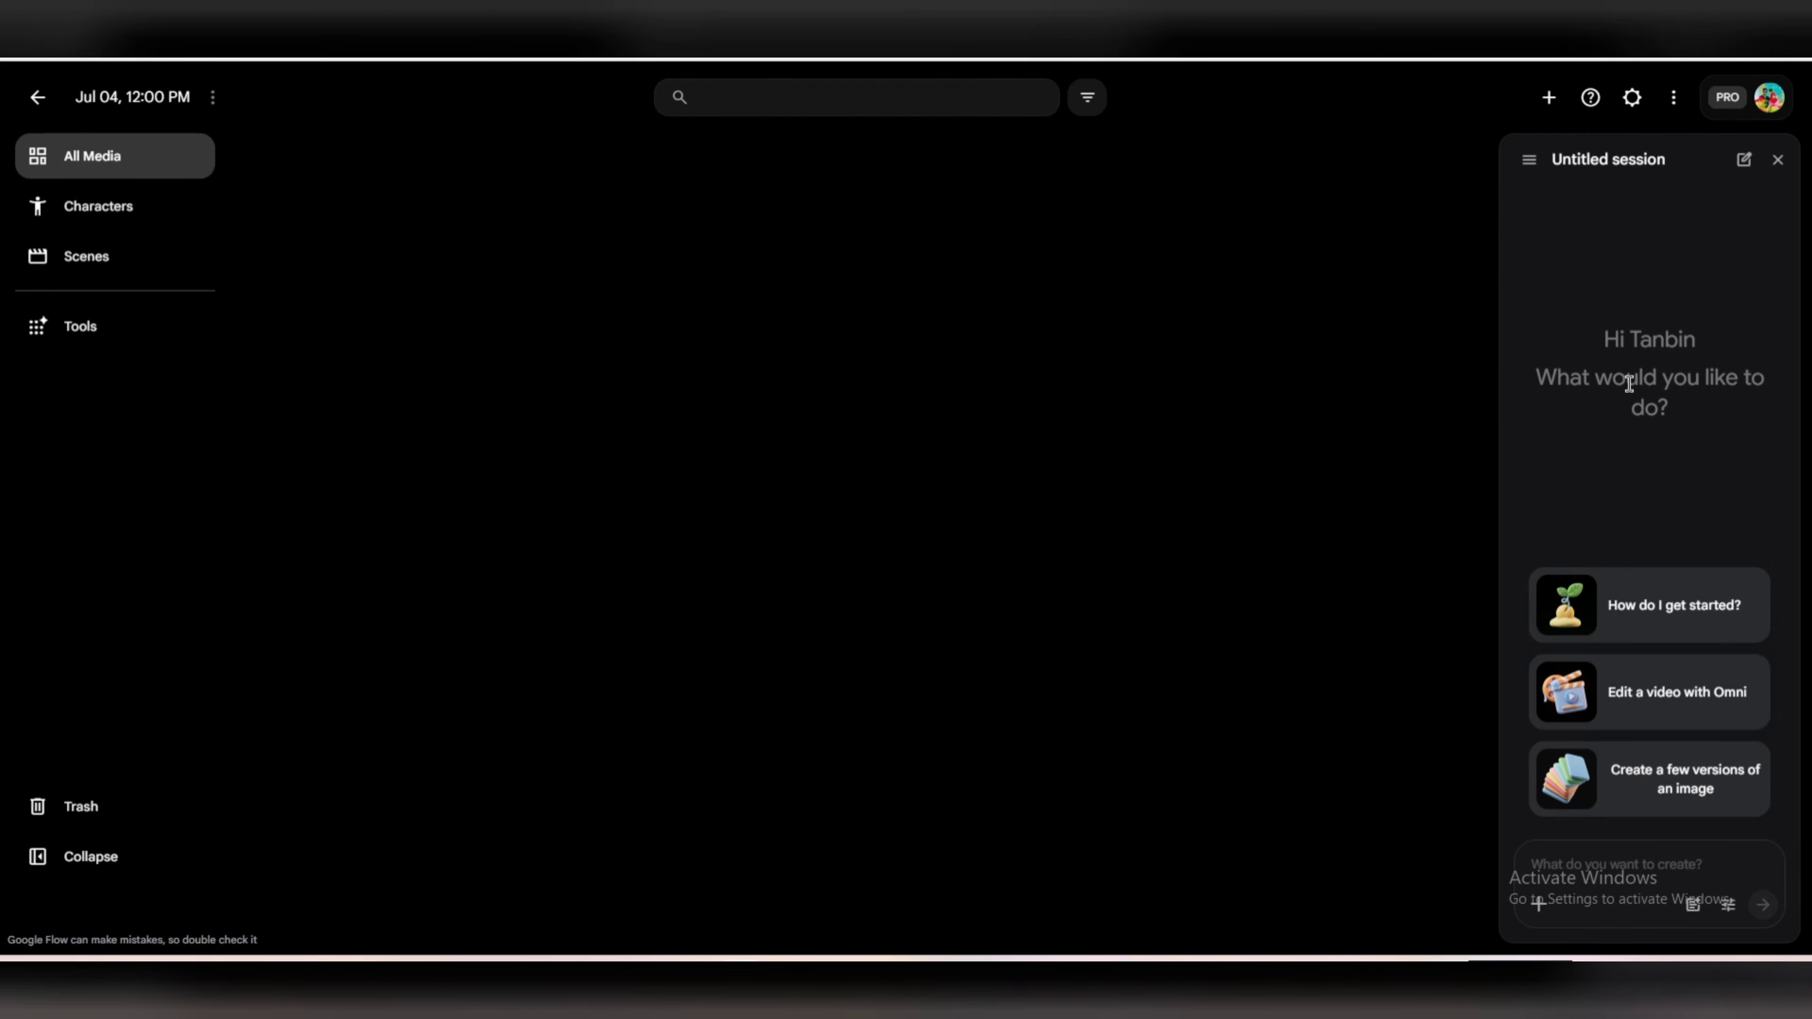
Widen the project's Untitled session area and open the page for creating a new character.
left_click_drag(1496, 344, 797, 388)
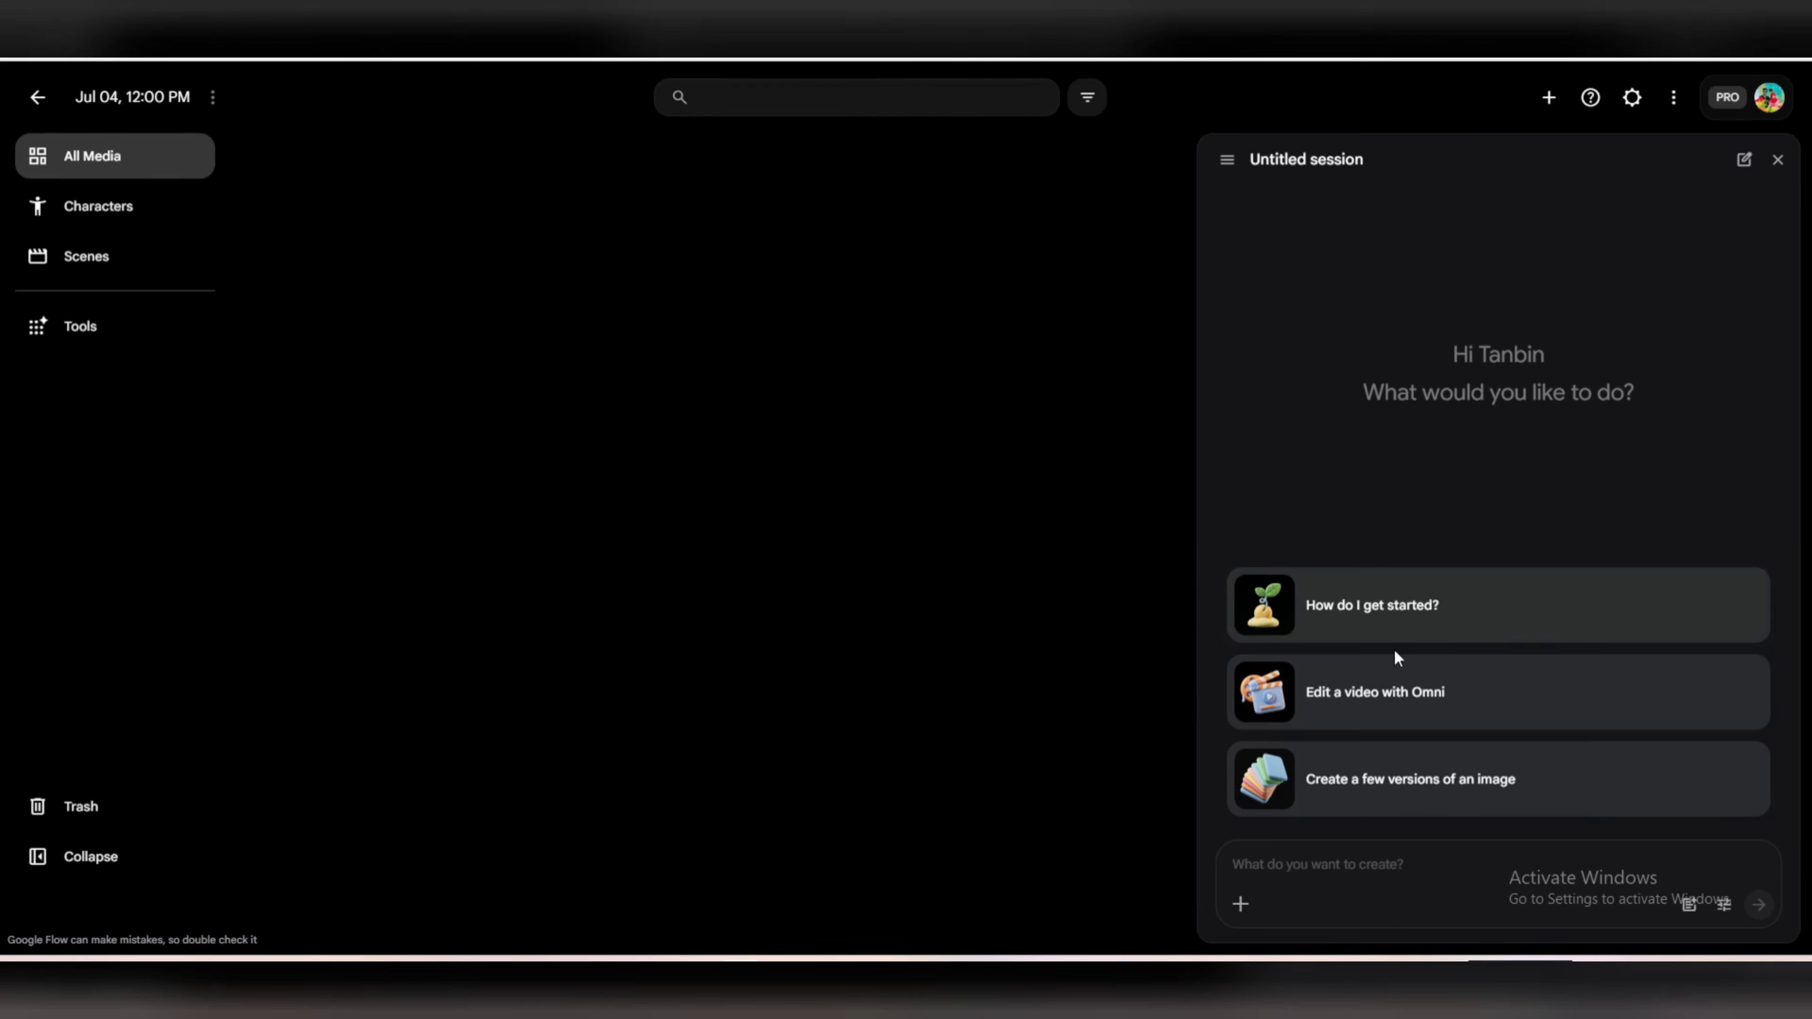
left_click(1315, 864)
left_click(157, 211)
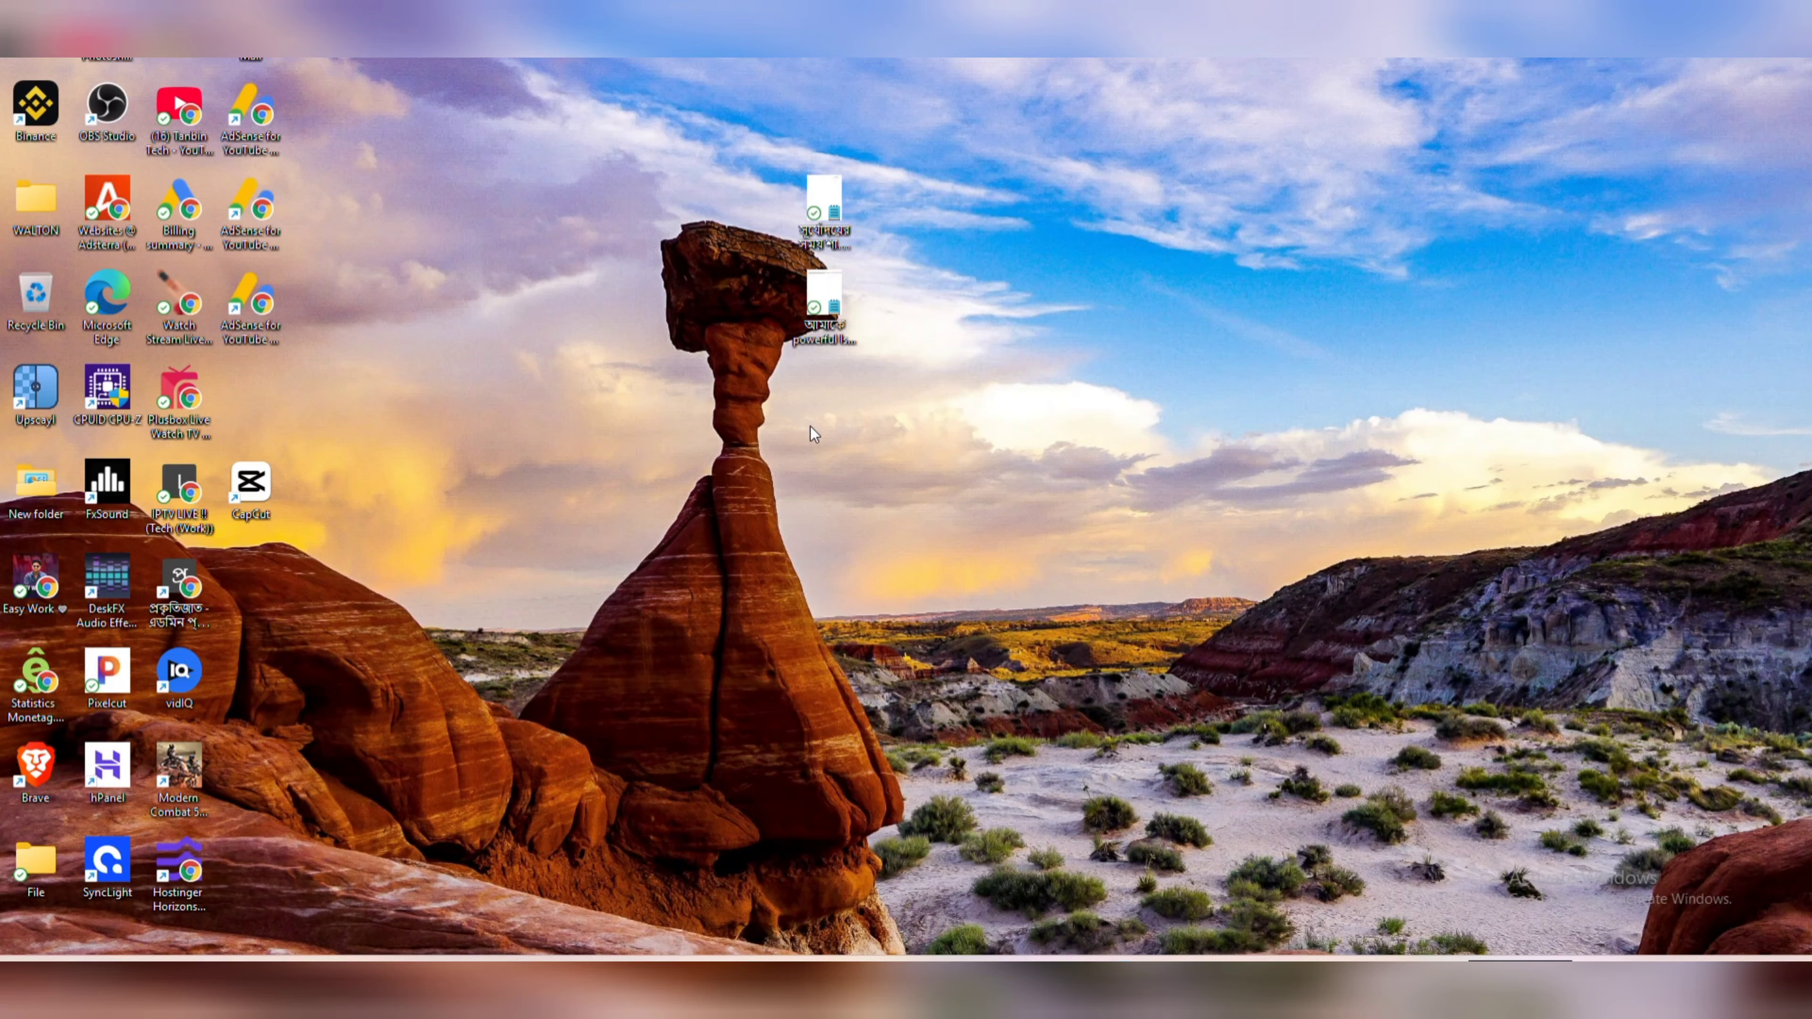
Switch to Notepad by opening the lower desktop text document, and copy its entire Bengali and English character description.
double_click(825, 300)
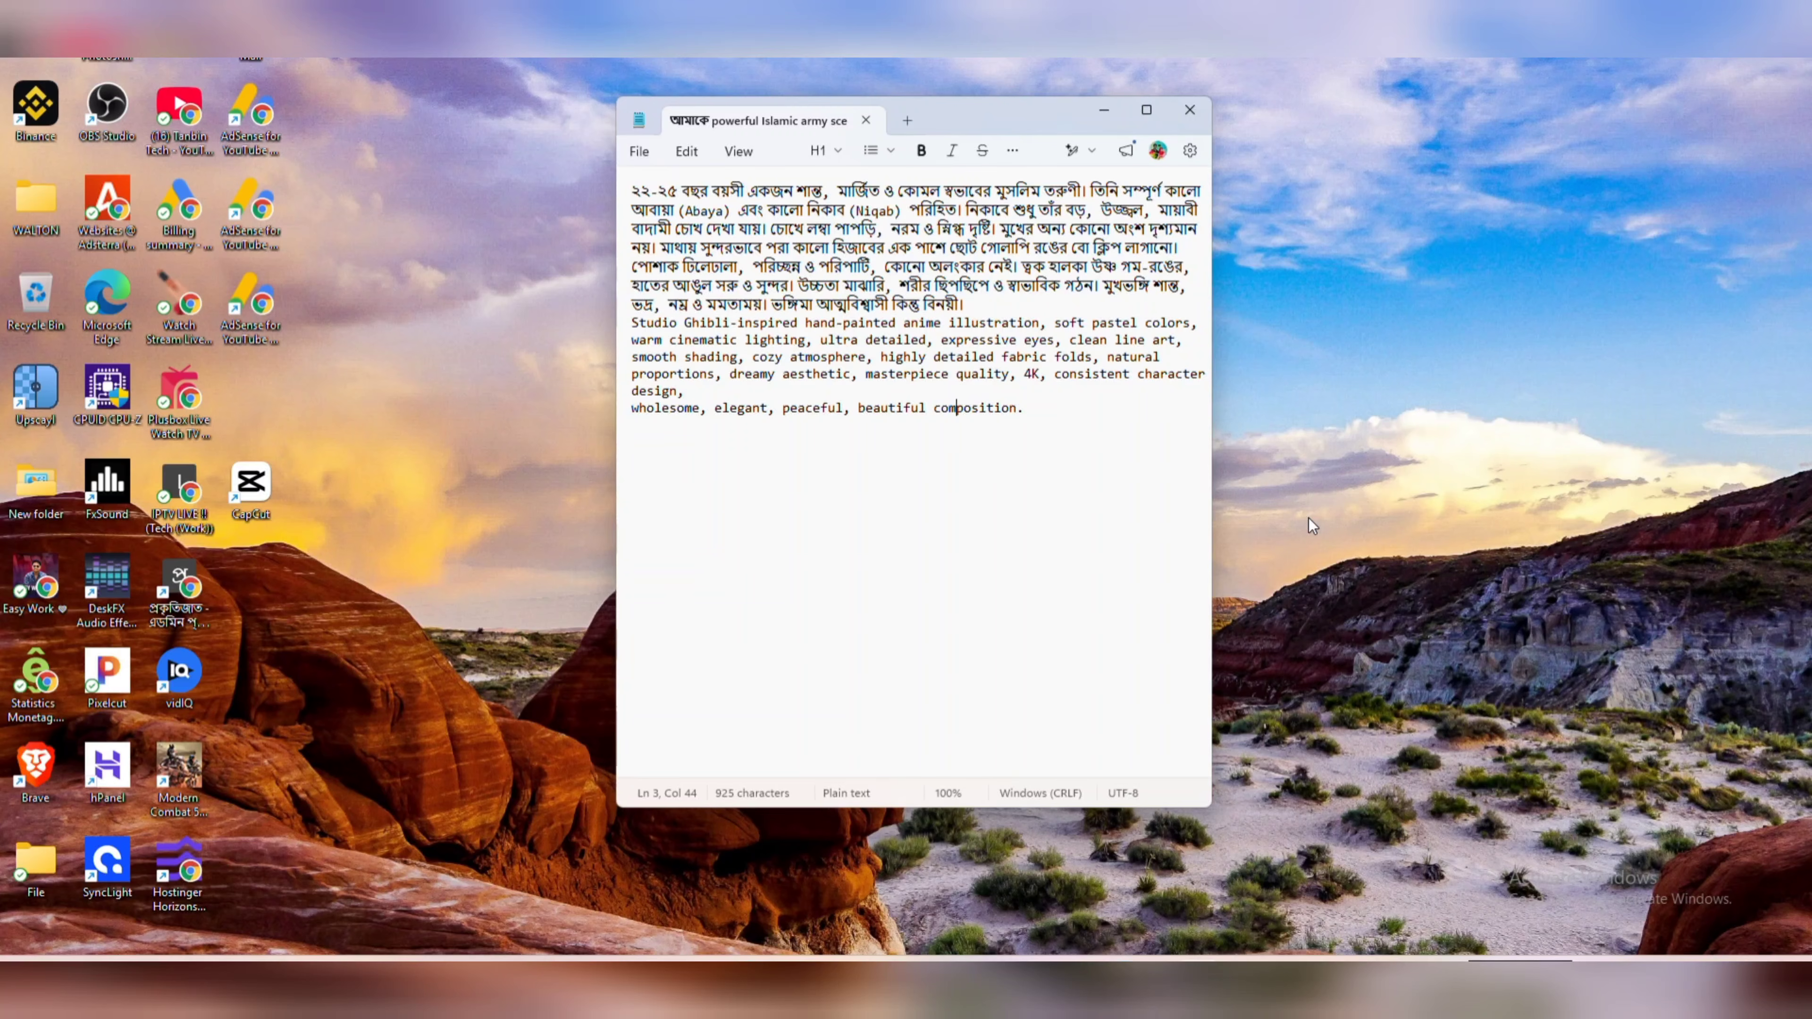
left_click(1107, 426)
left_click(990, 305)
left_click_drag(633, 191, 1048, 413)
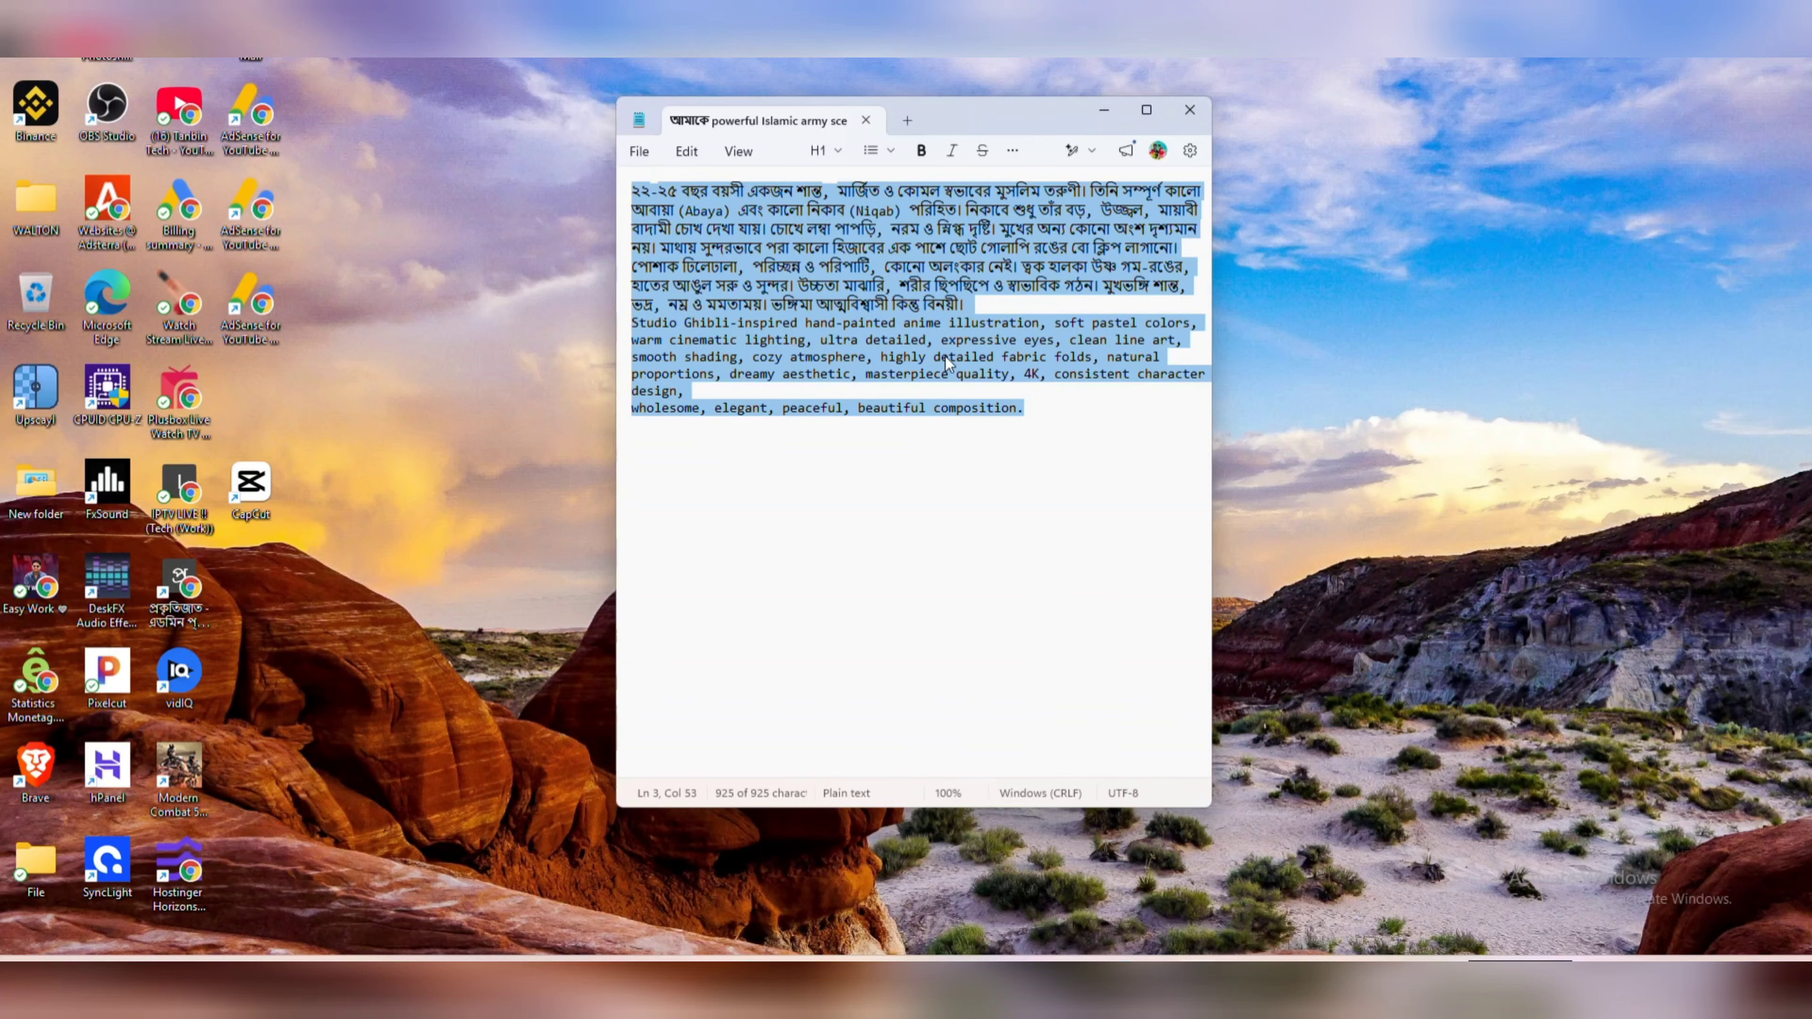
right_click(878, 282)
left_click(966, 323)
left_click(938, 433)
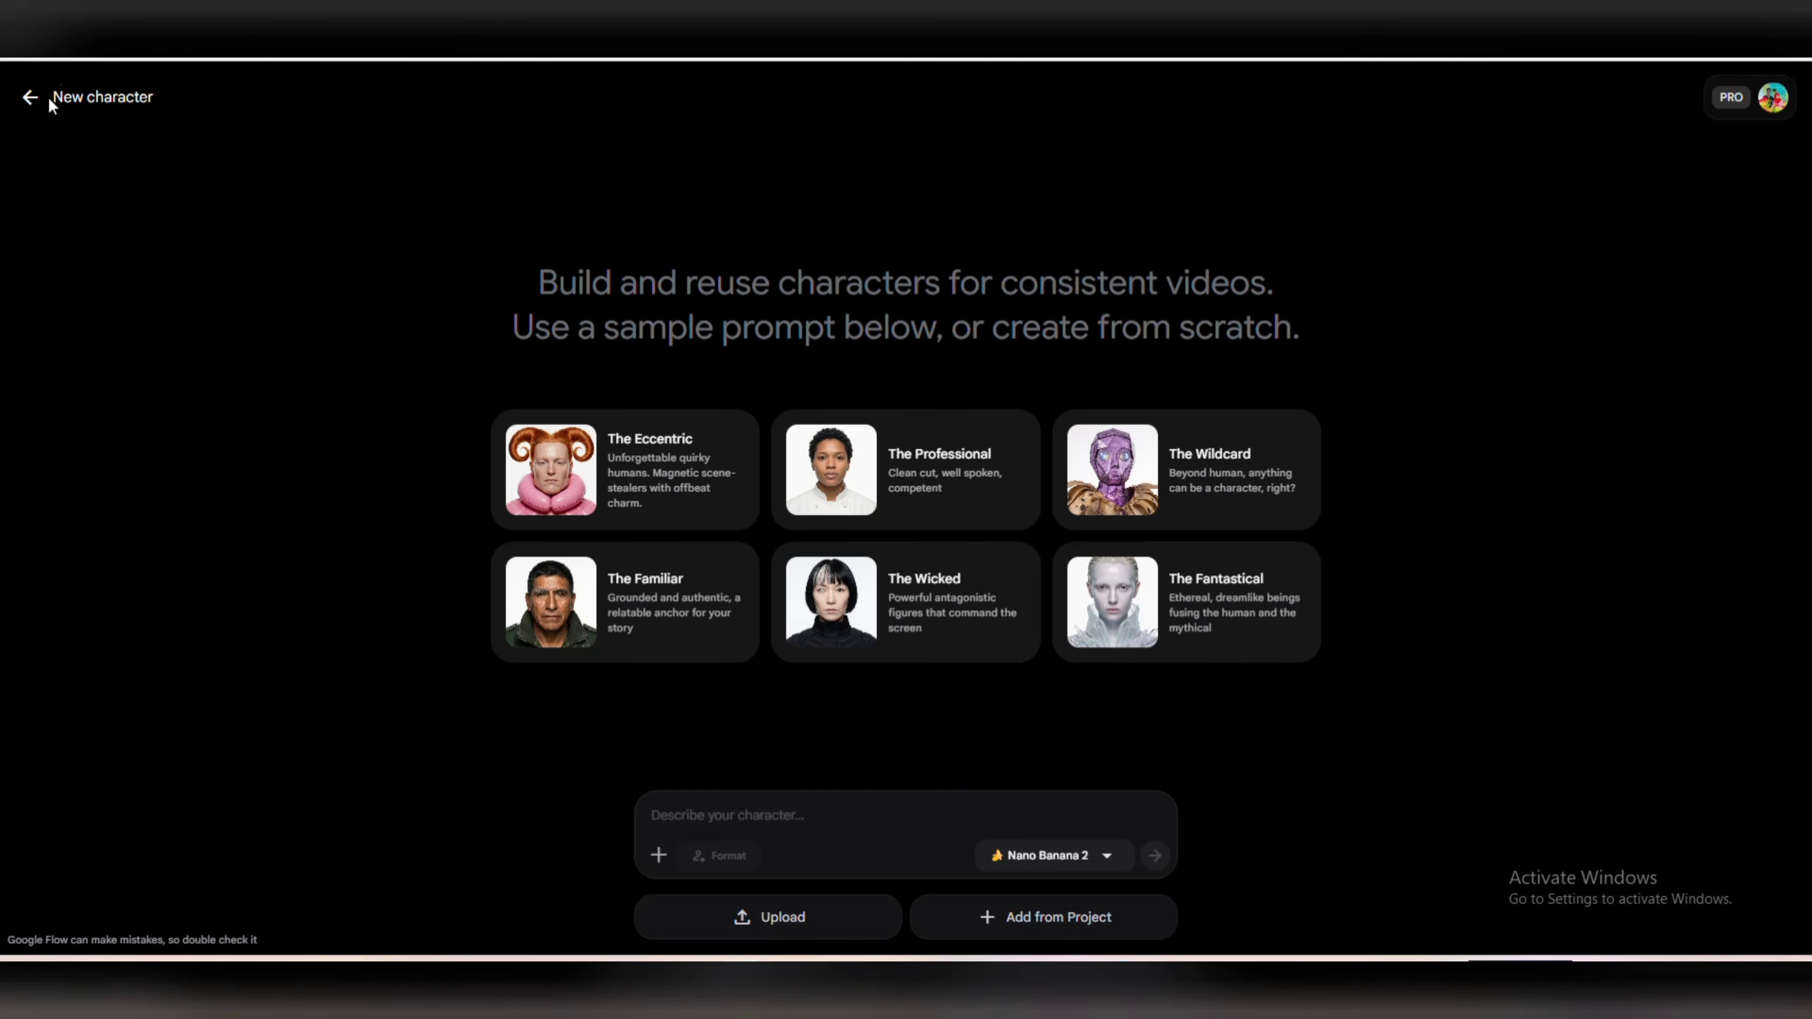
Return to the new character page in Google Flow and set the image model to Nano Banana Pro.
left_click(29, 97)
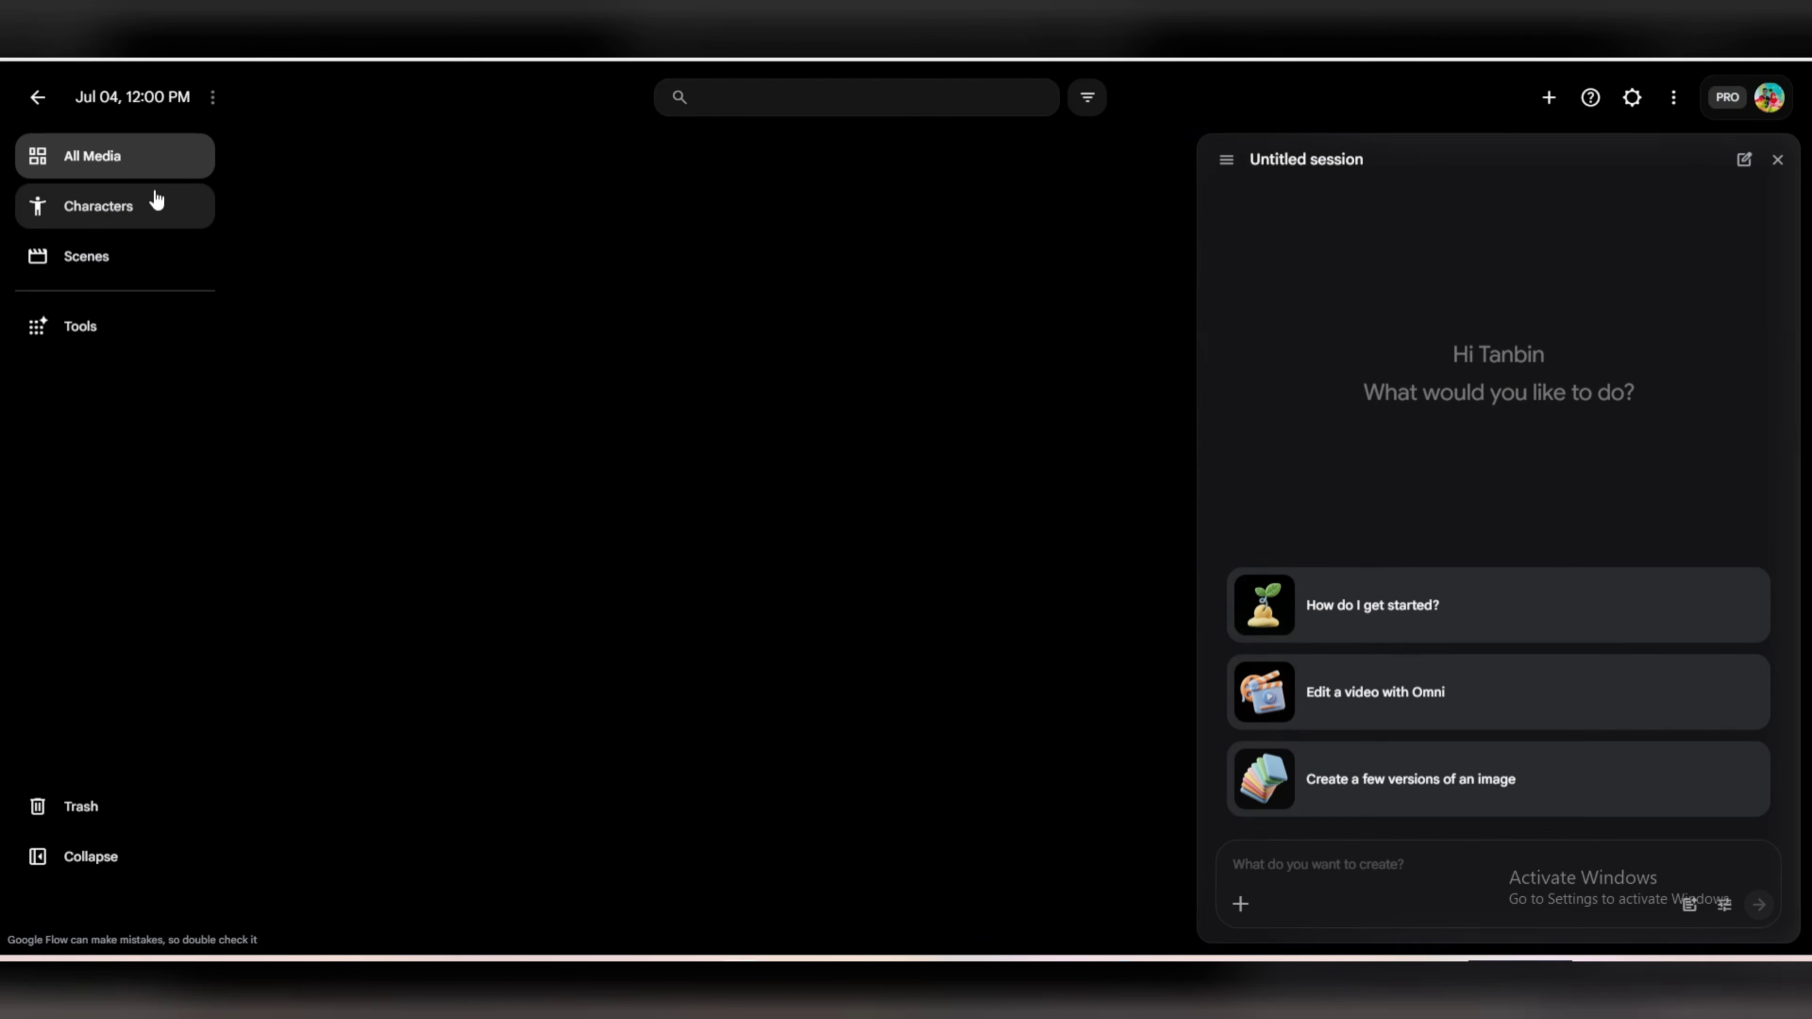
left_click(156, 204)
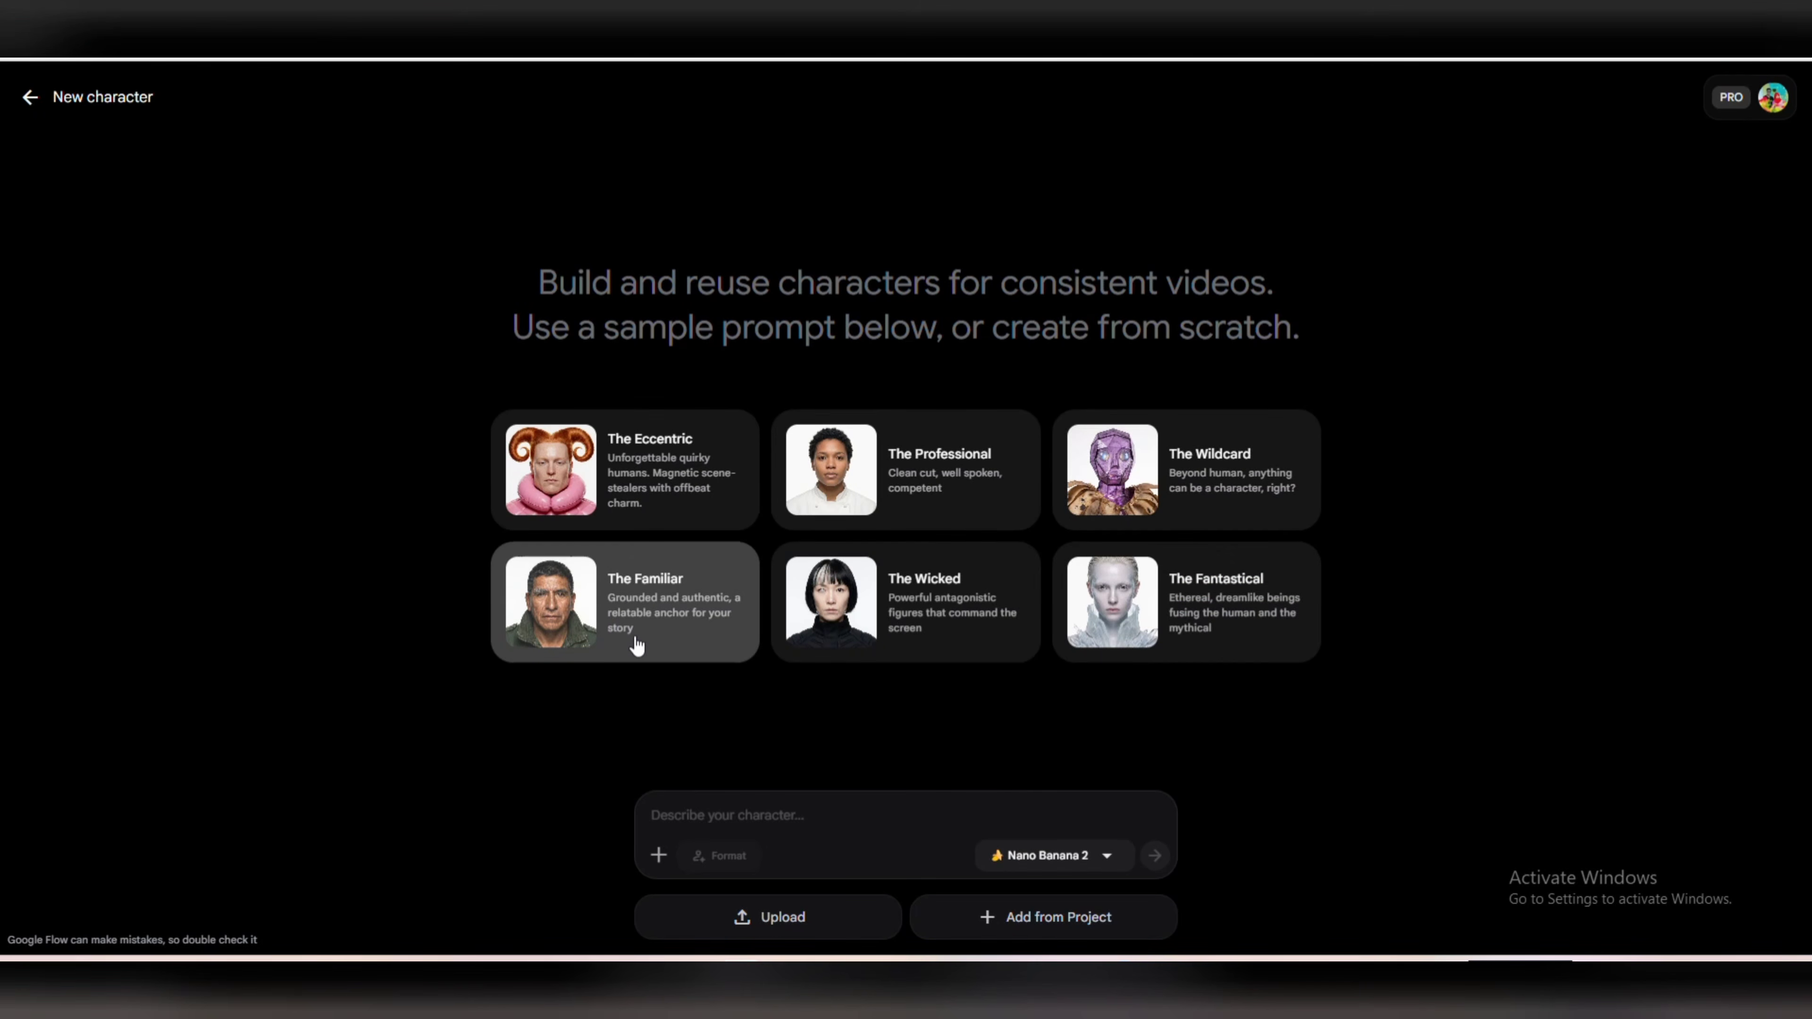
left_click(733, 817)
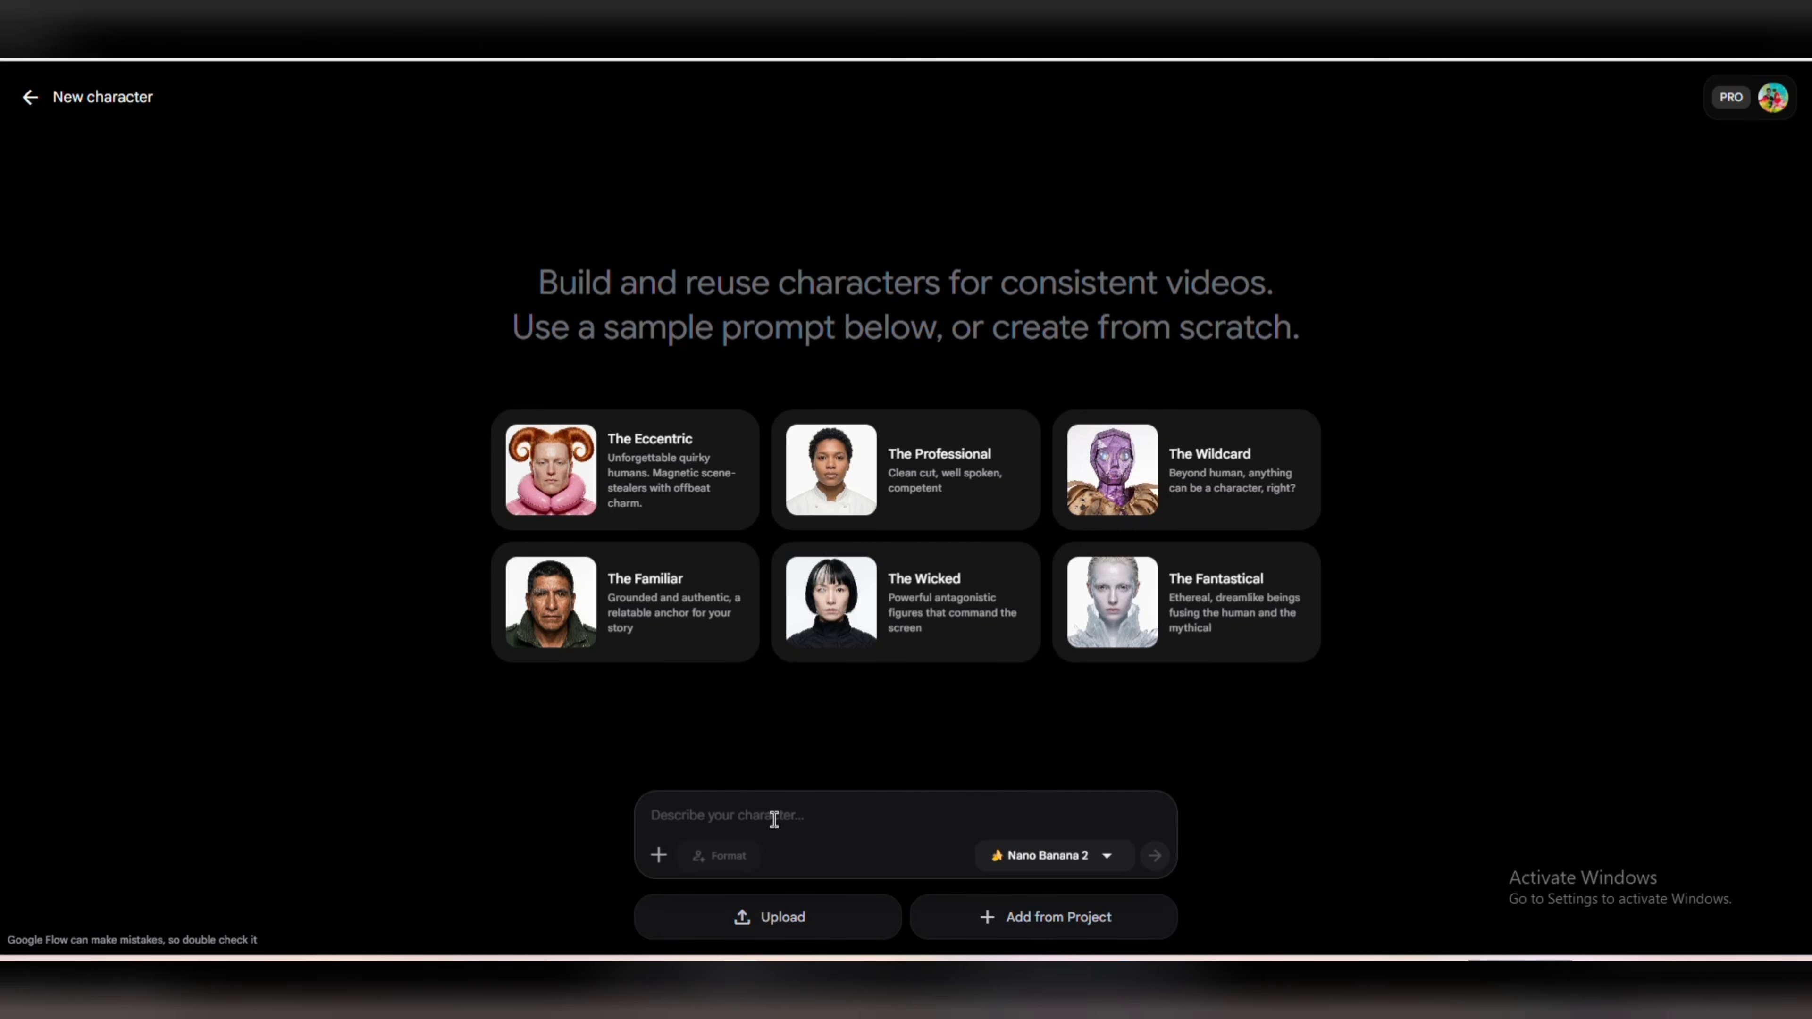
left_click(1069, 869)
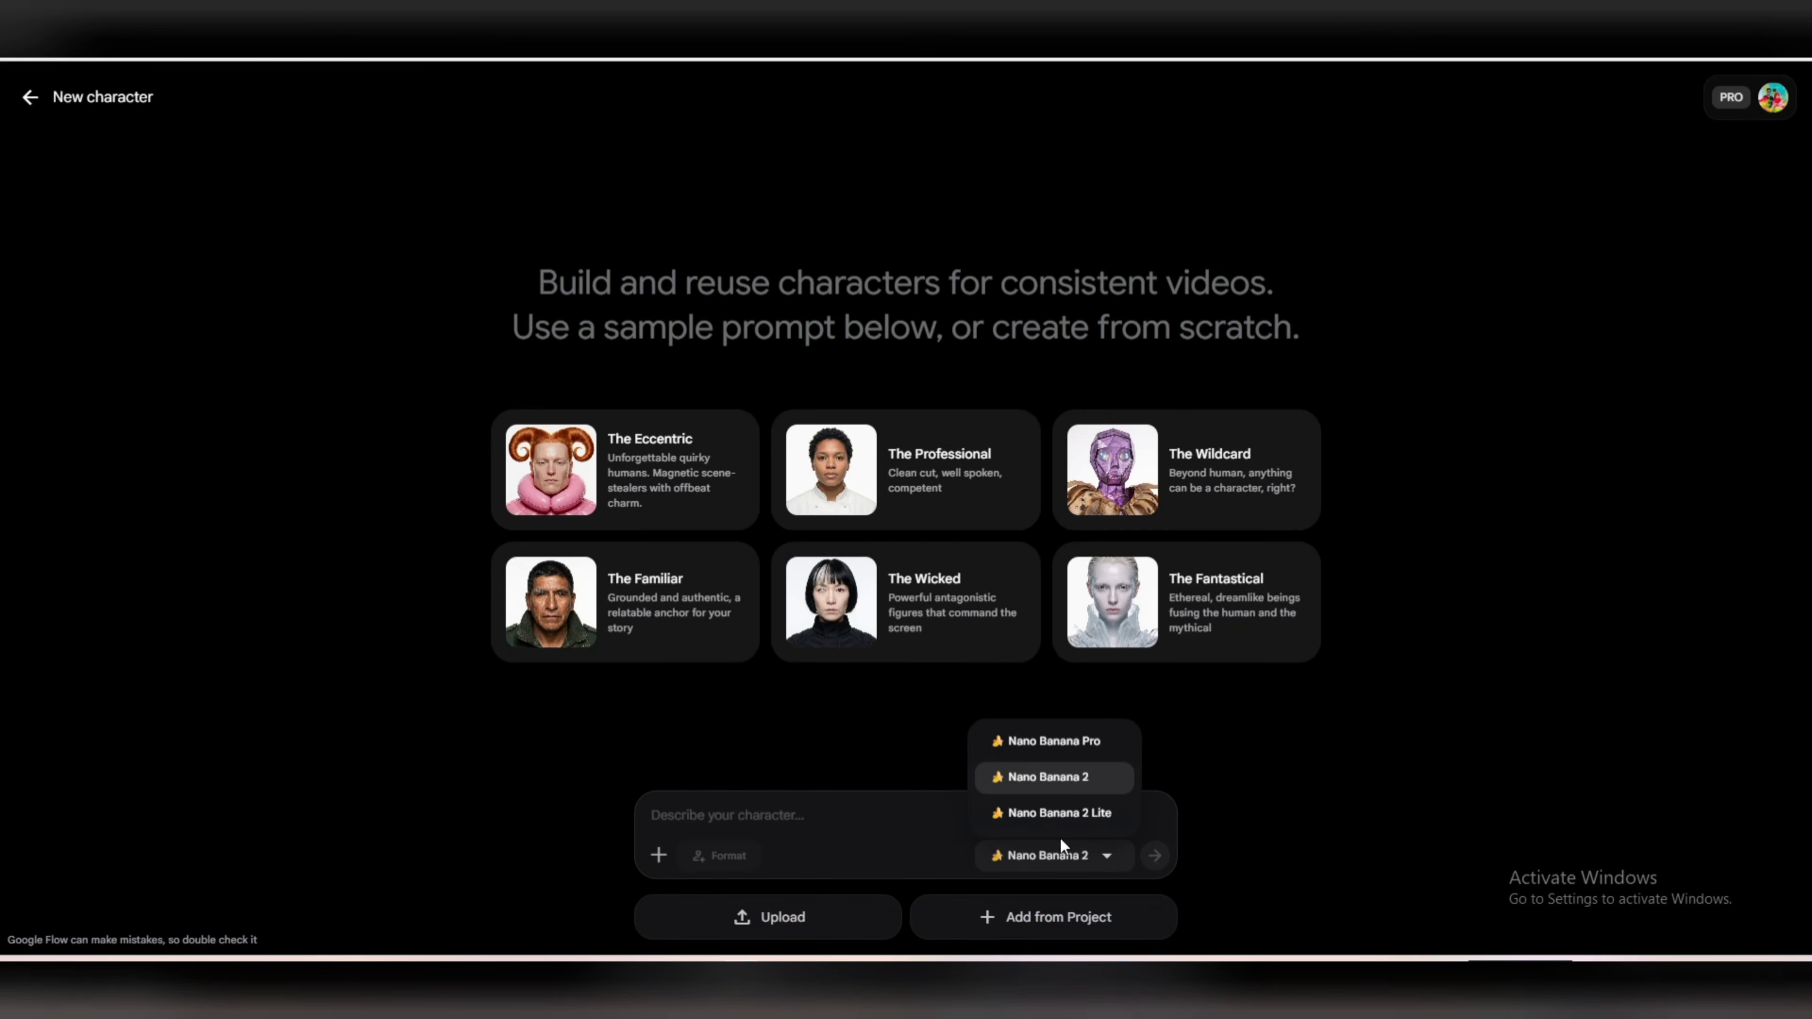
left_click(1060, 776)
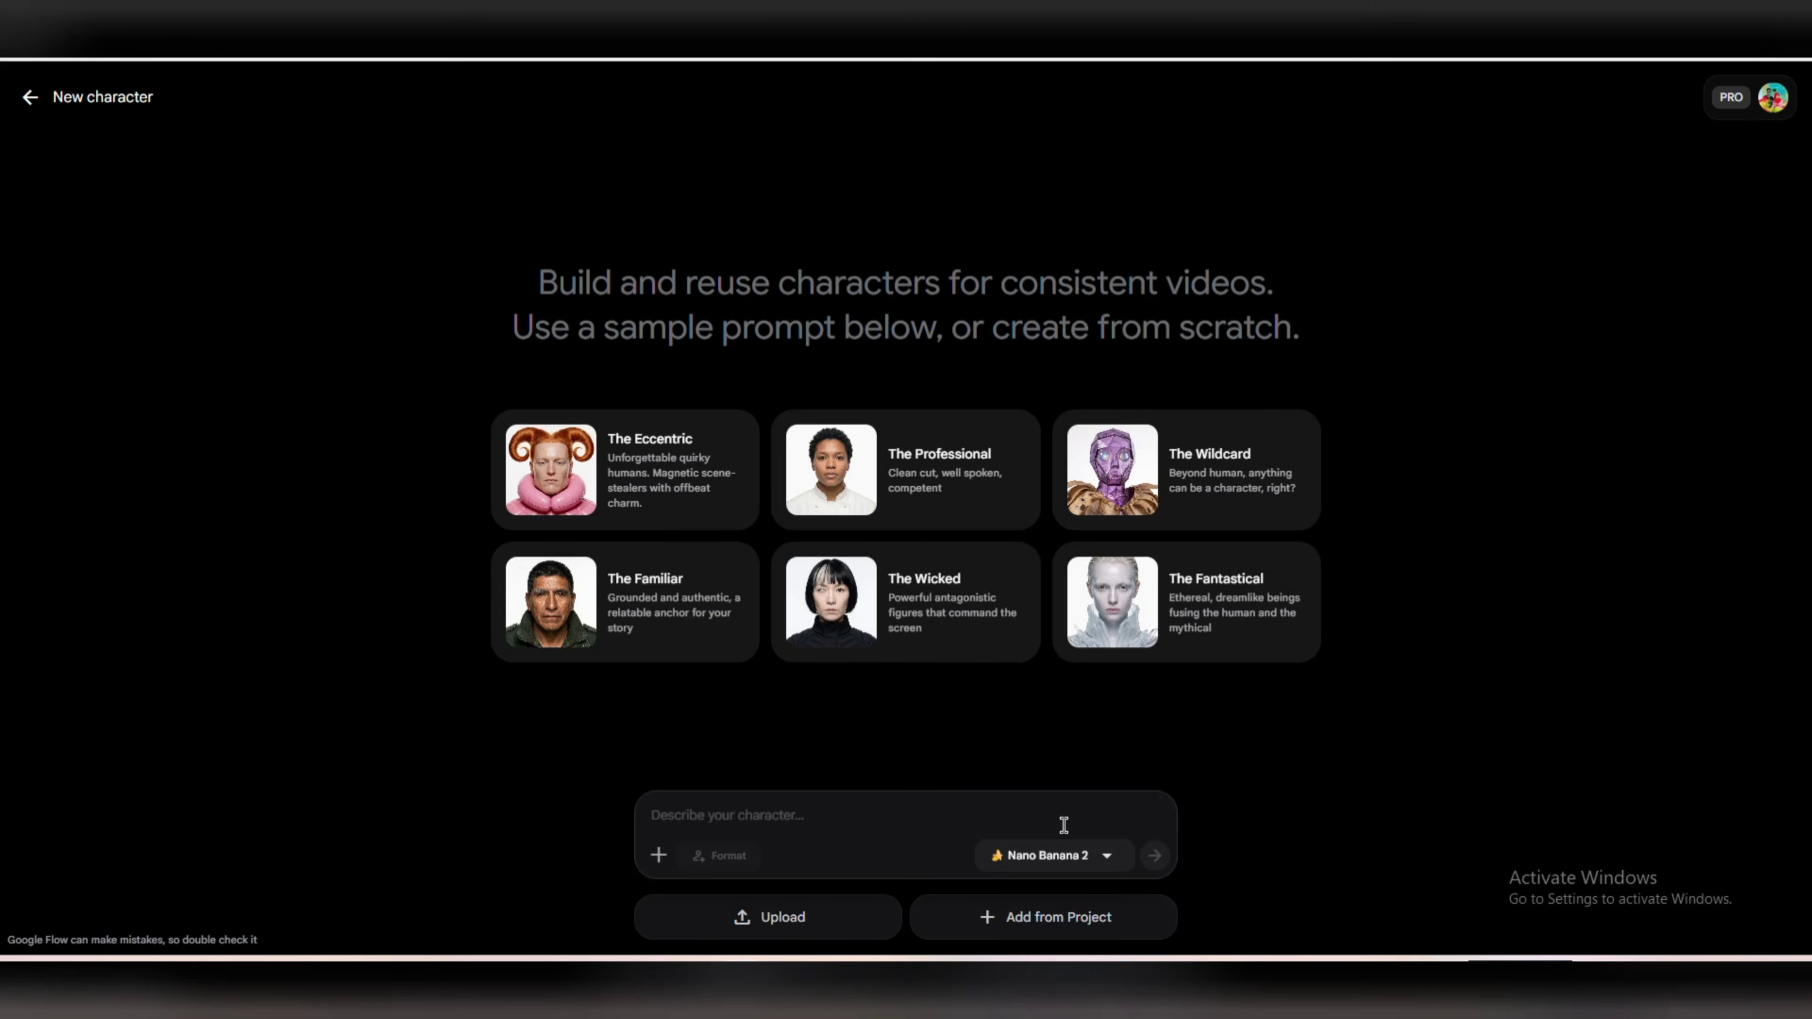
left_click(1064, 855)
left_click(1051, 748)
Paste the copied description as the character prompt and generate the character.
left_click(786, 815)
key("ctrl+v")
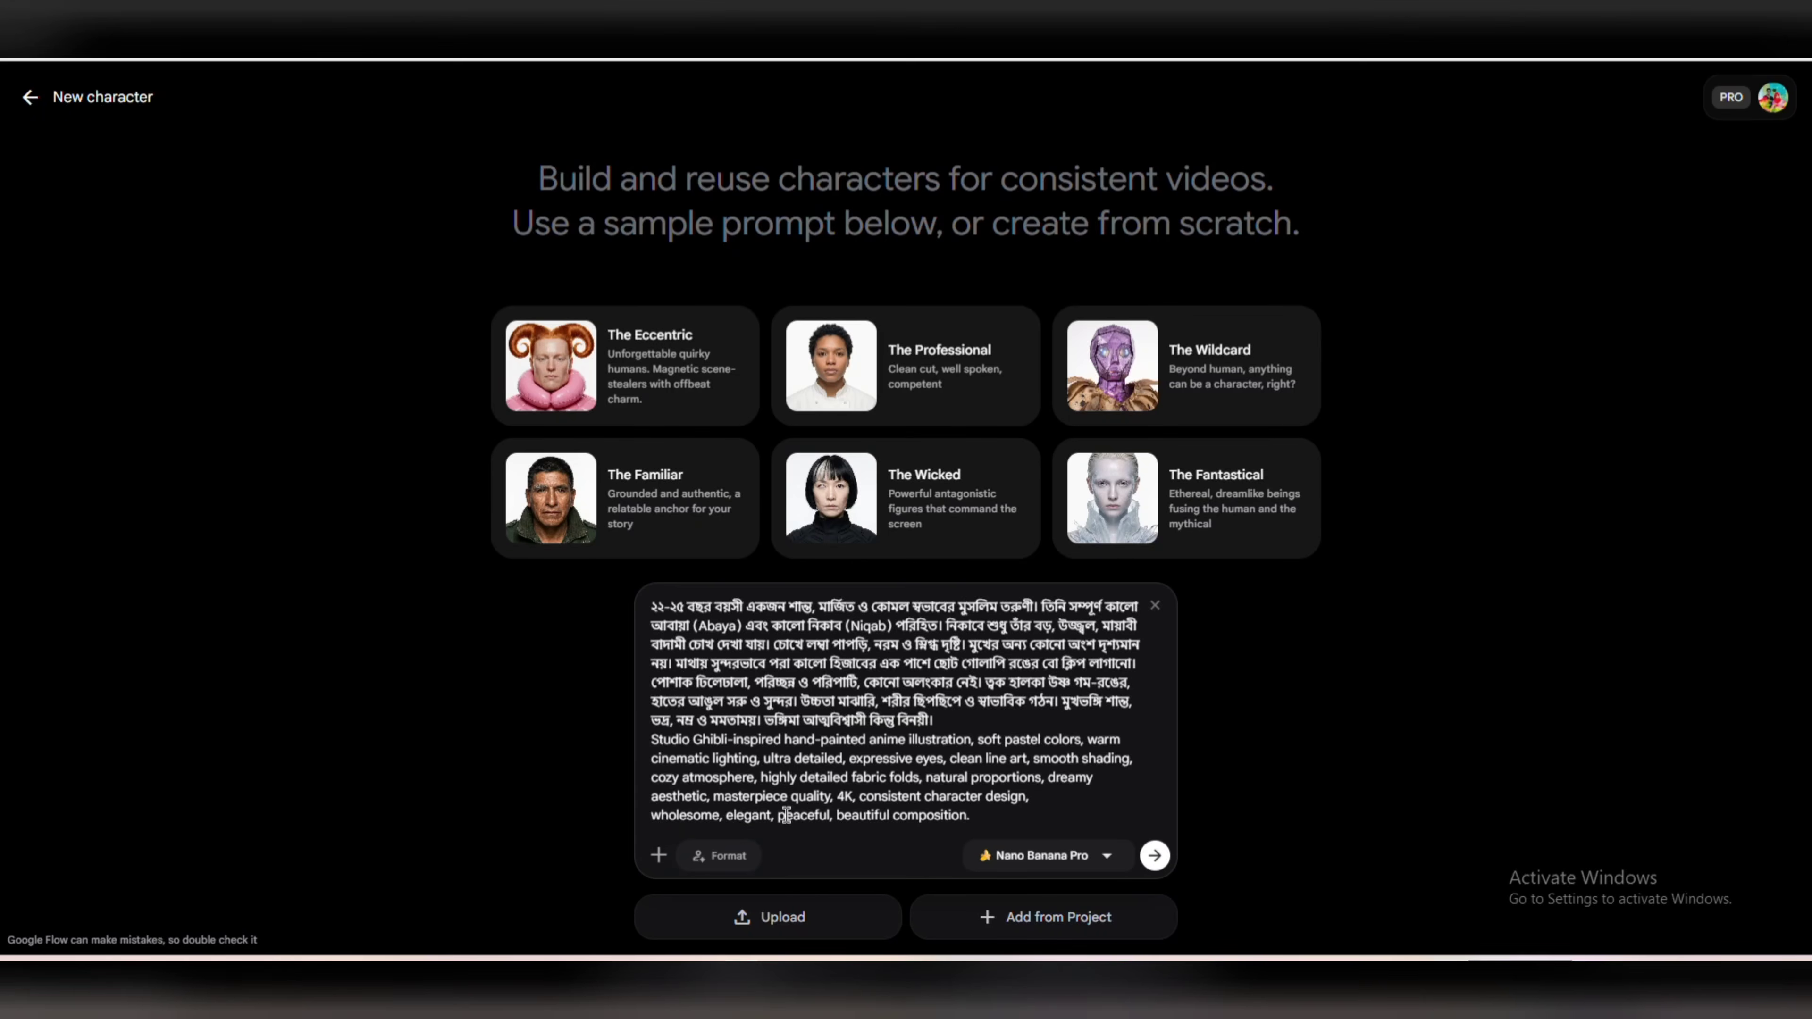
left_click(1154, 855)
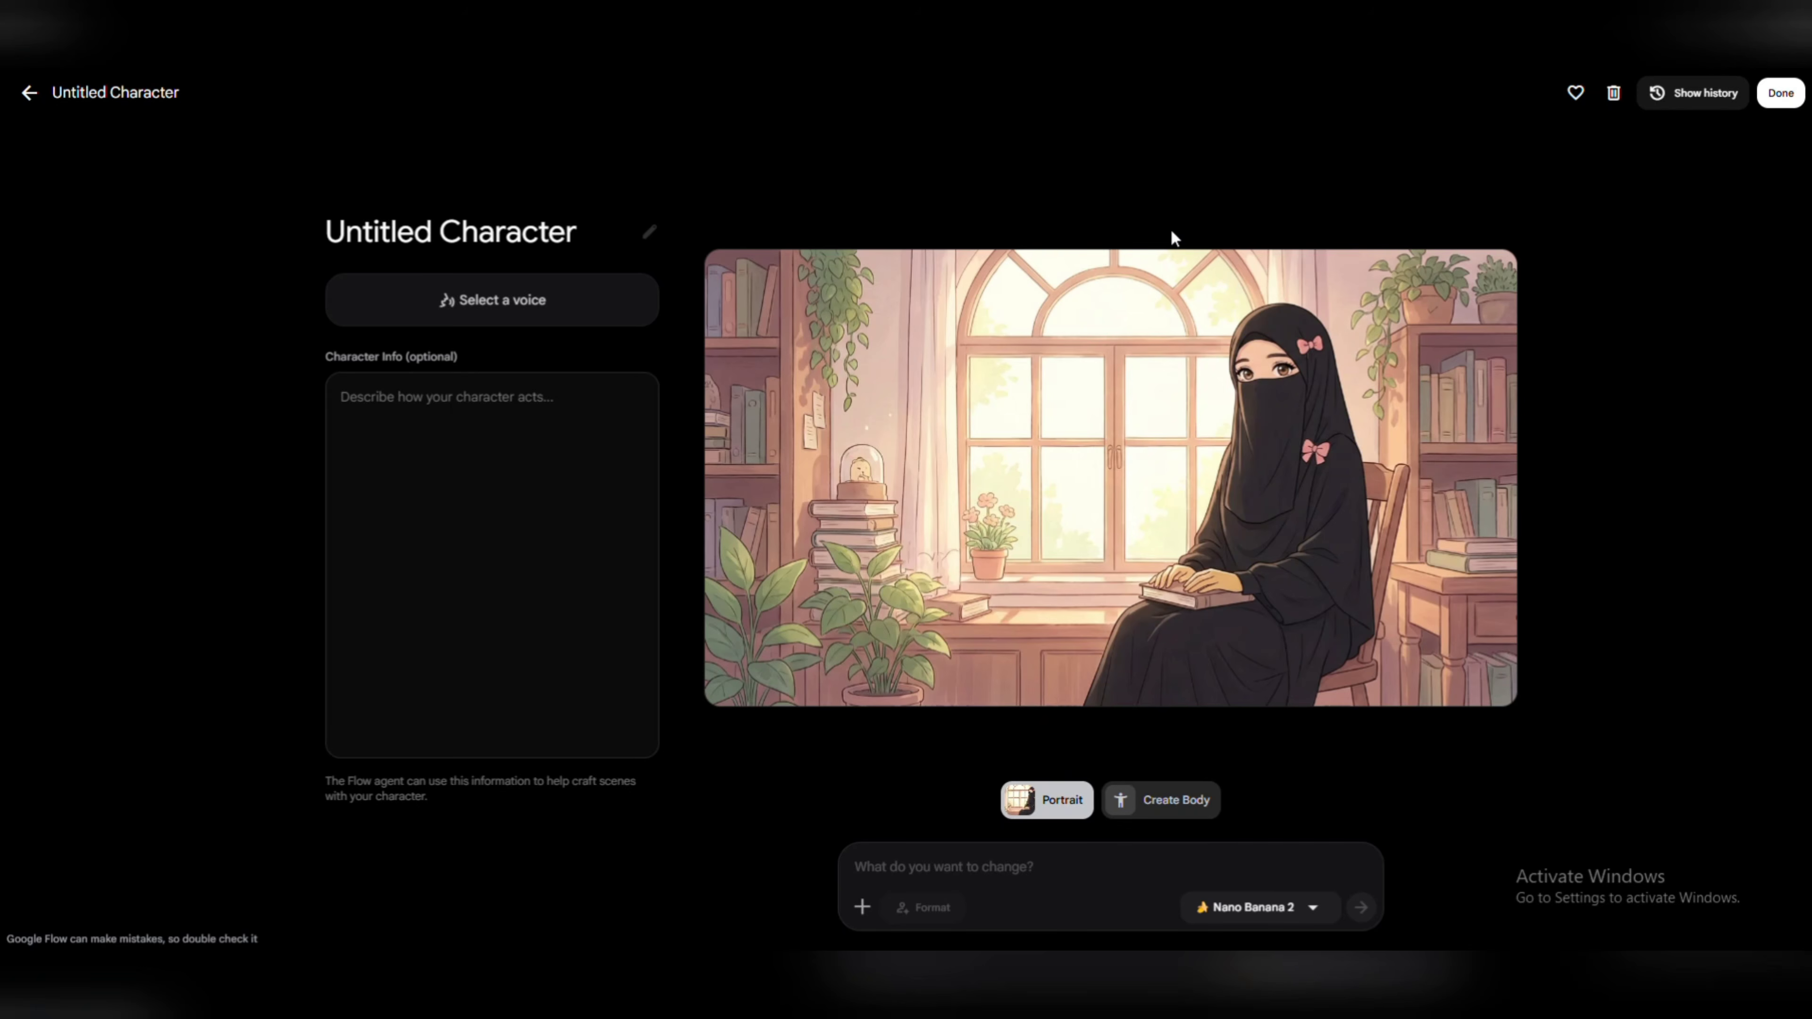
Download the generated portrait and upload that newest image from the Downloads folder as the character's body.
mouse_move(1211, 349)
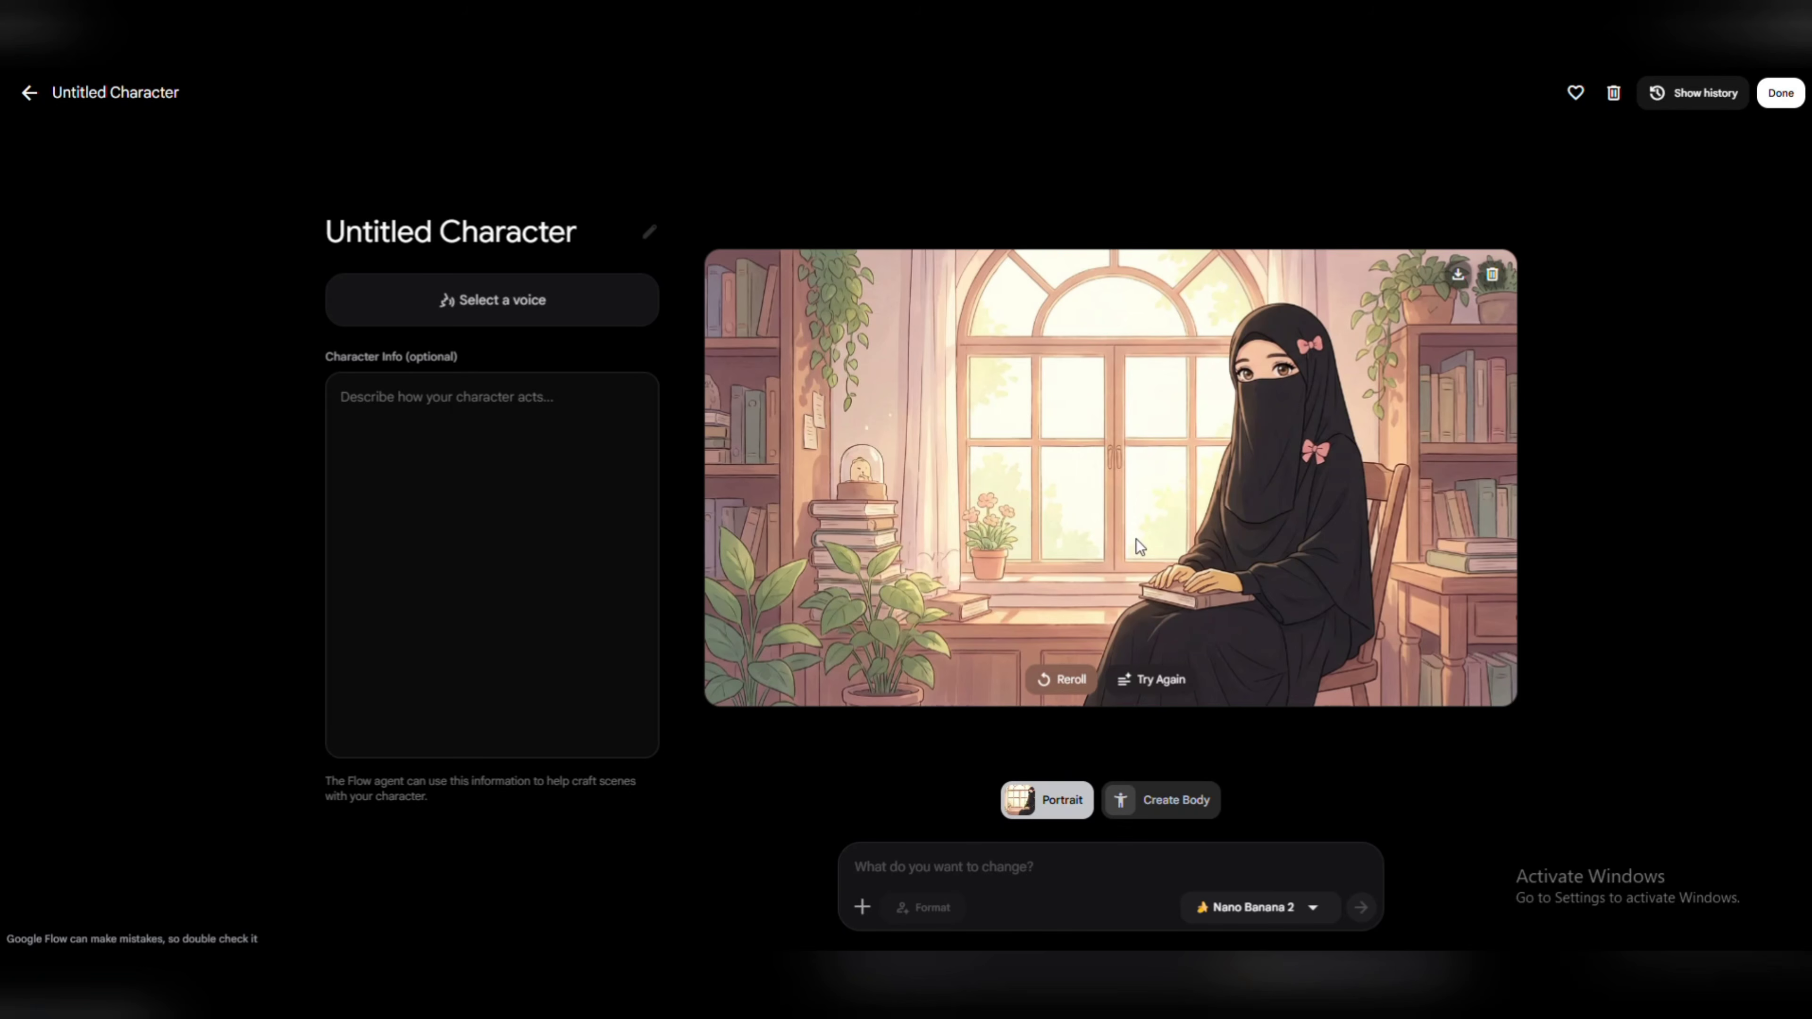
left_click(1457, 278)
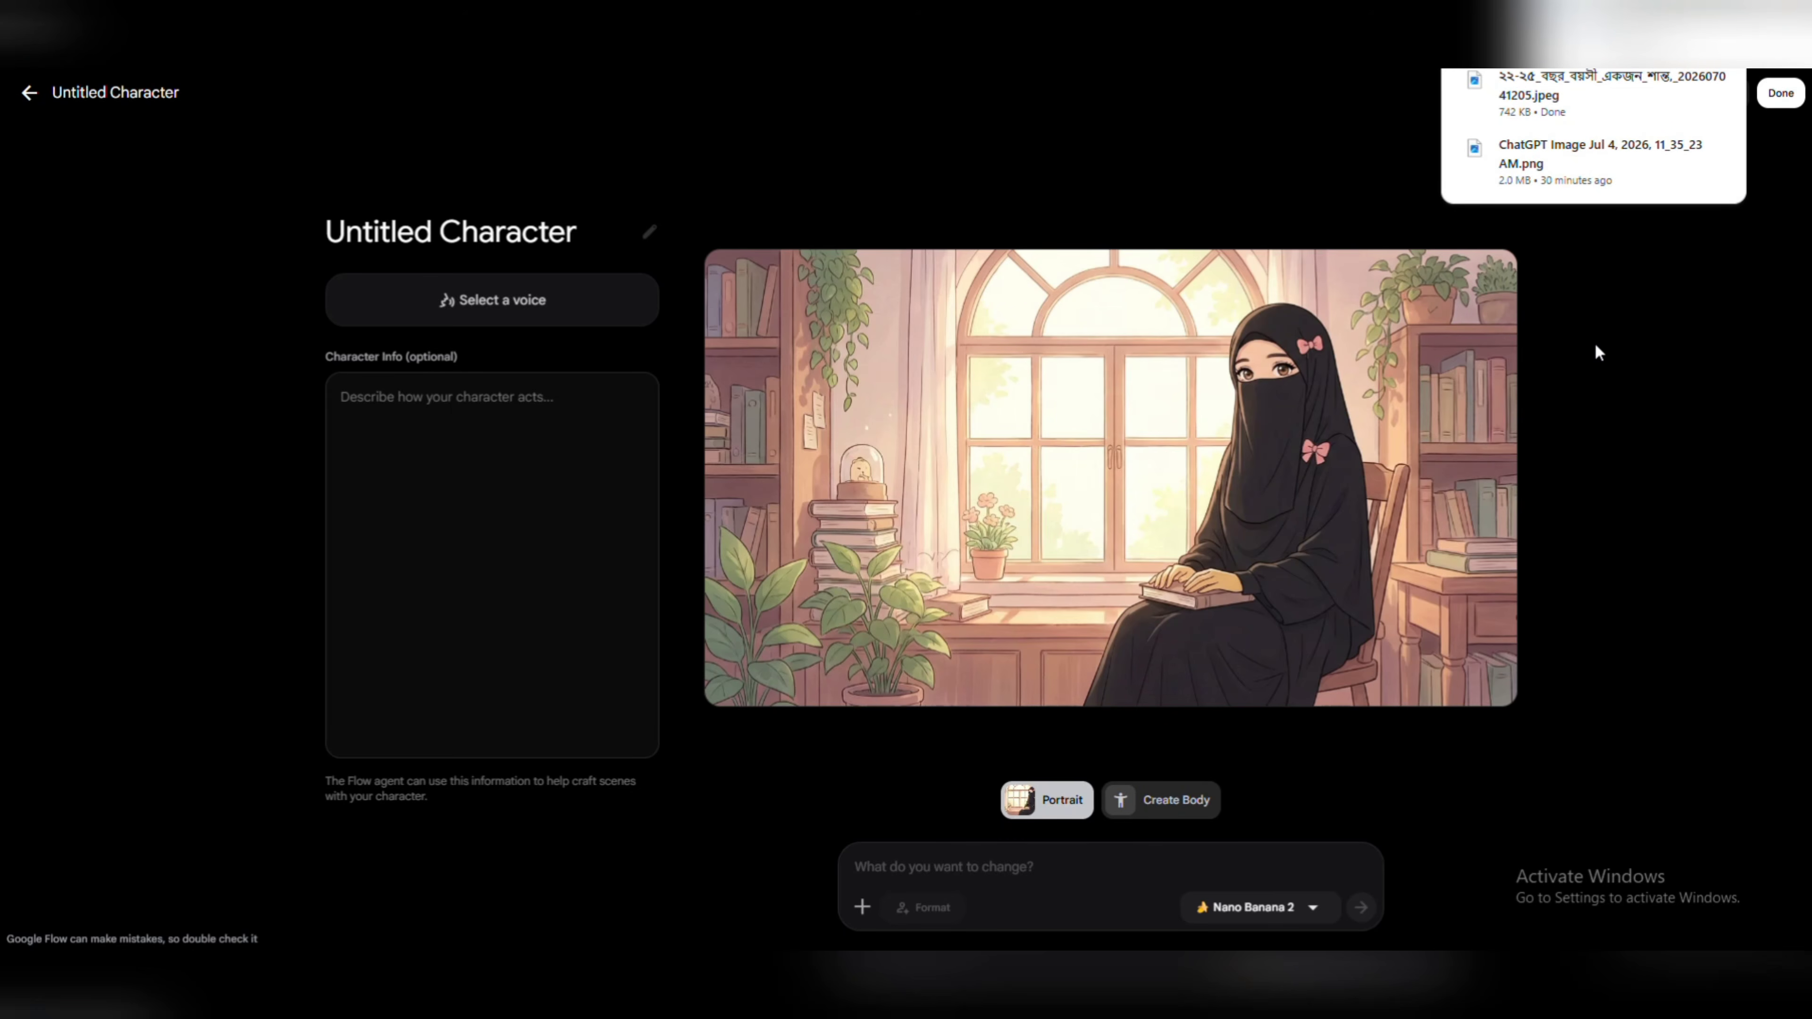
left_click(1174, 801)
left_click(975, 484)
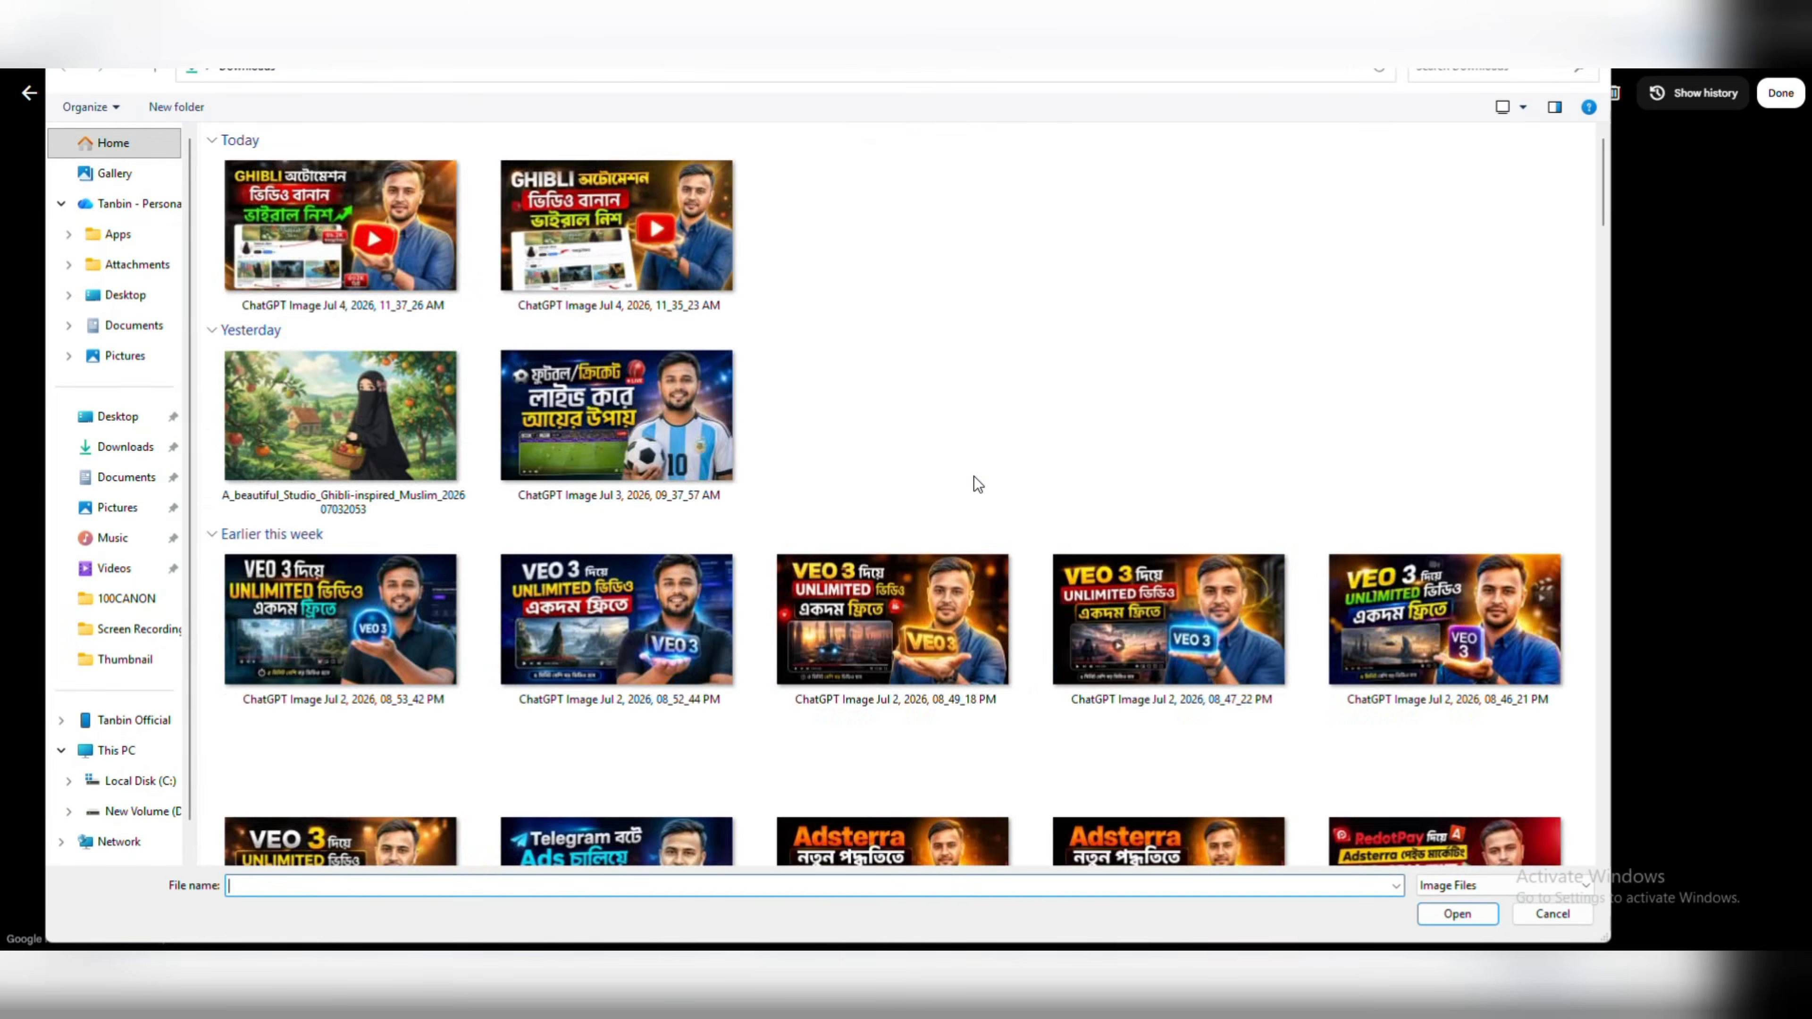
left_click(327, 330)
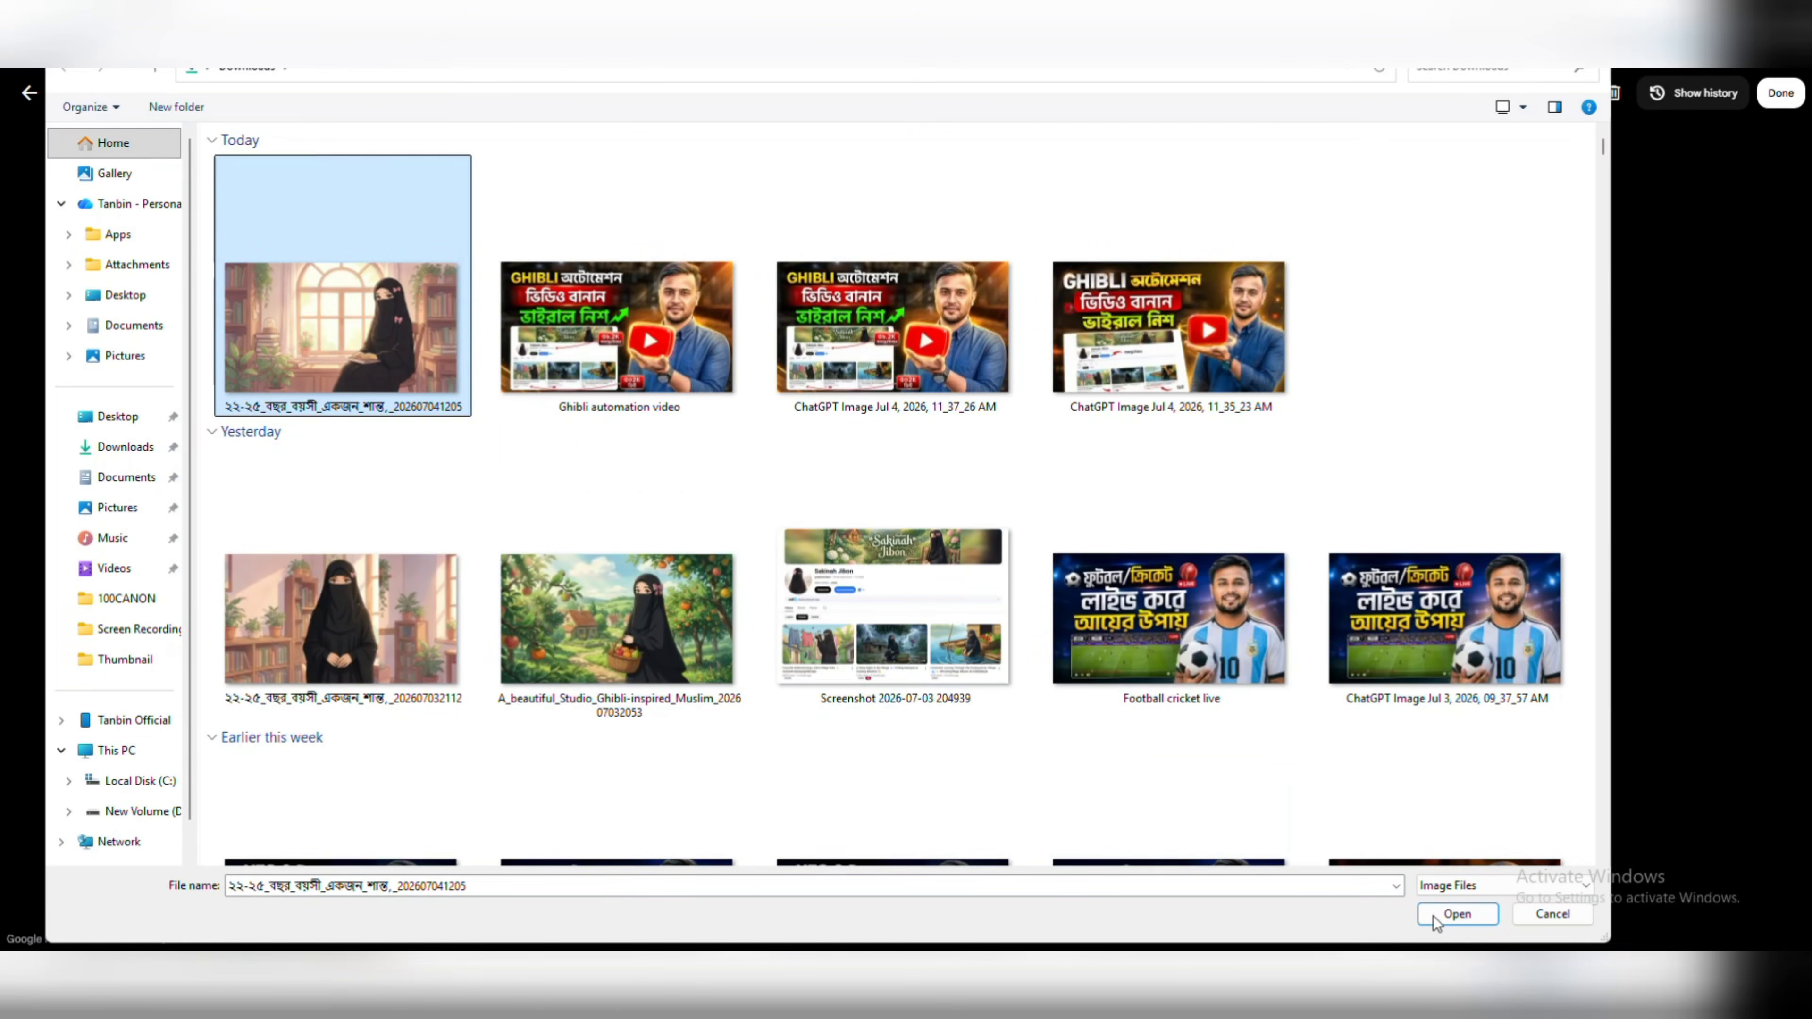
left_click(1453, 916)
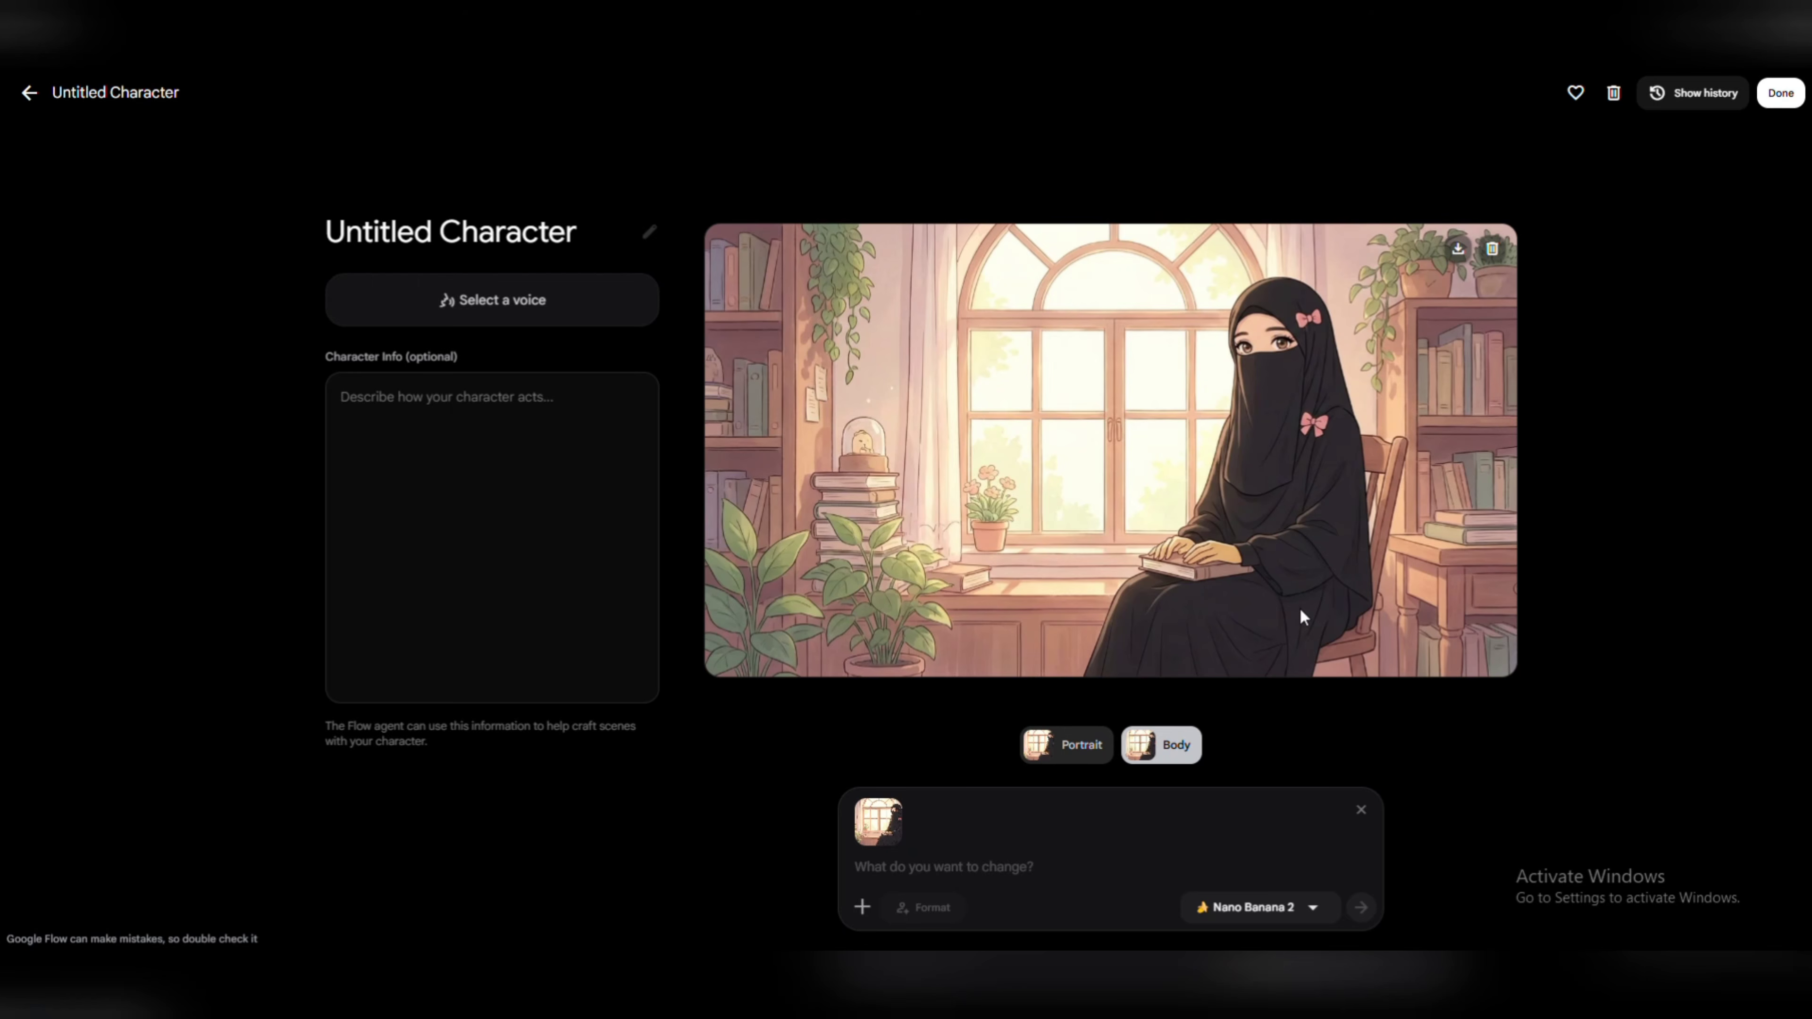
Name the character "Hijabi Girl", mark it as a favourite and finish editing it.
left_click(651, 239)
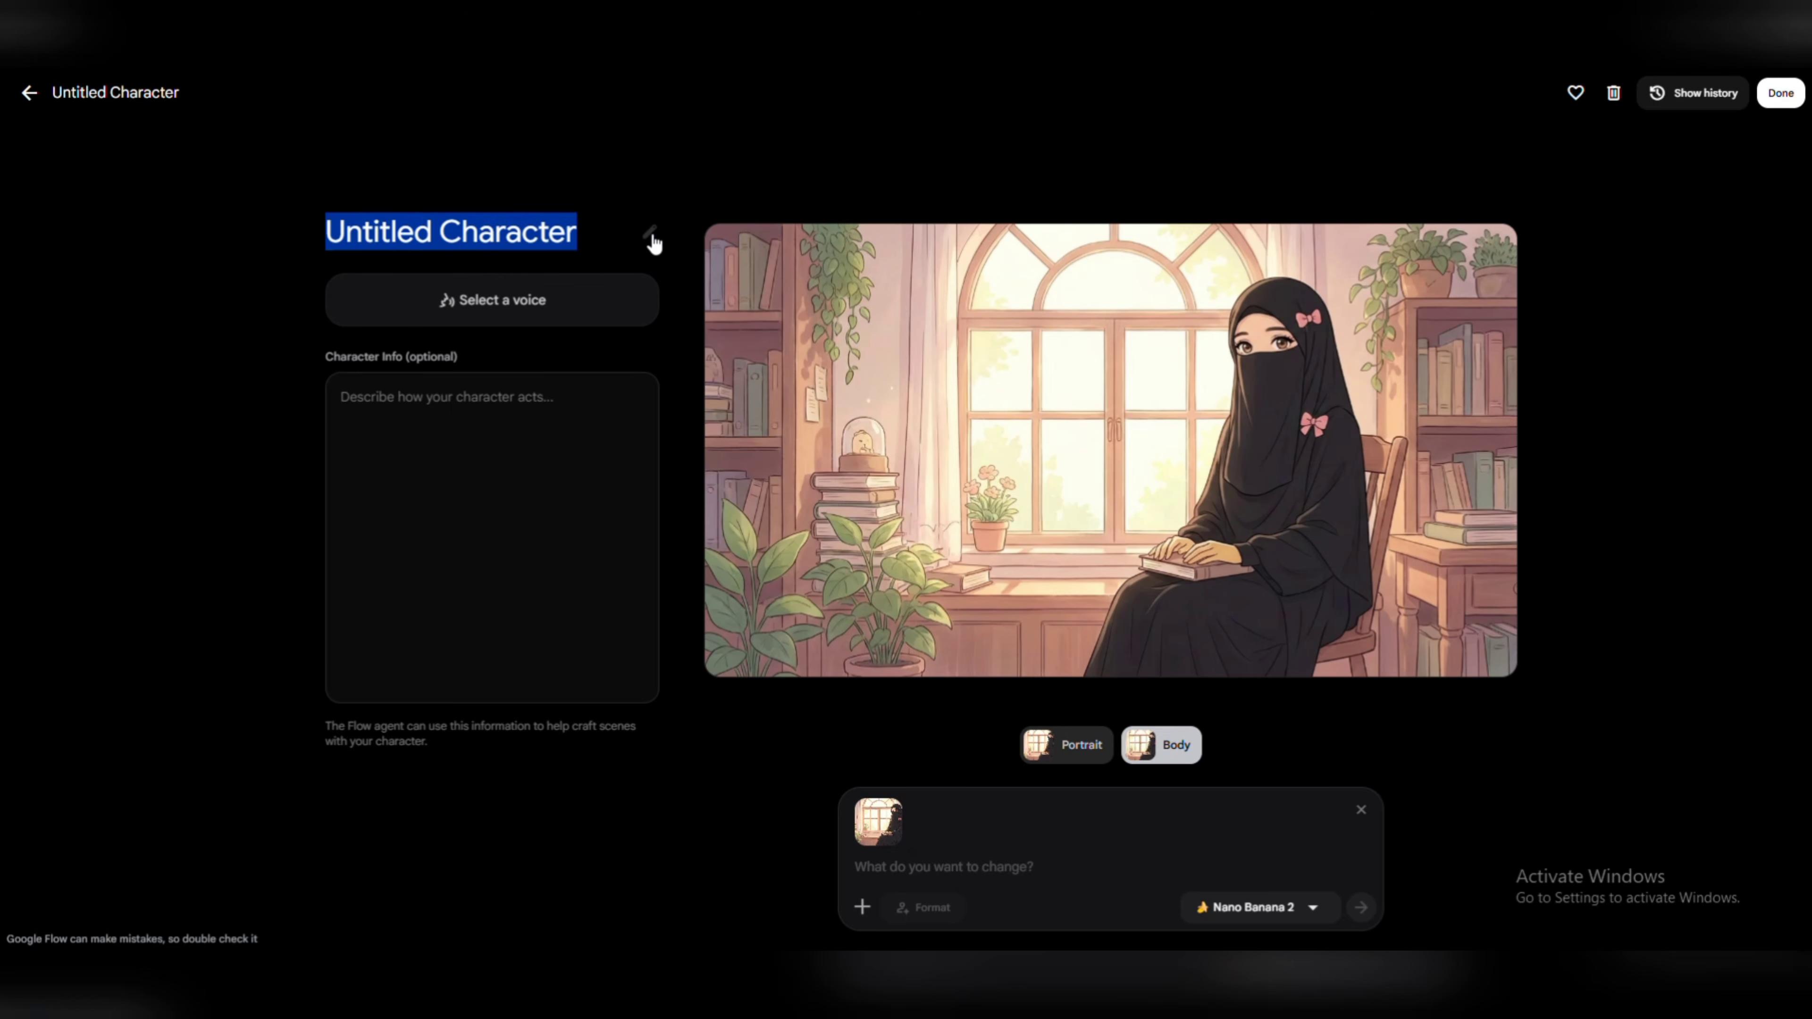
left_click(589, 230)
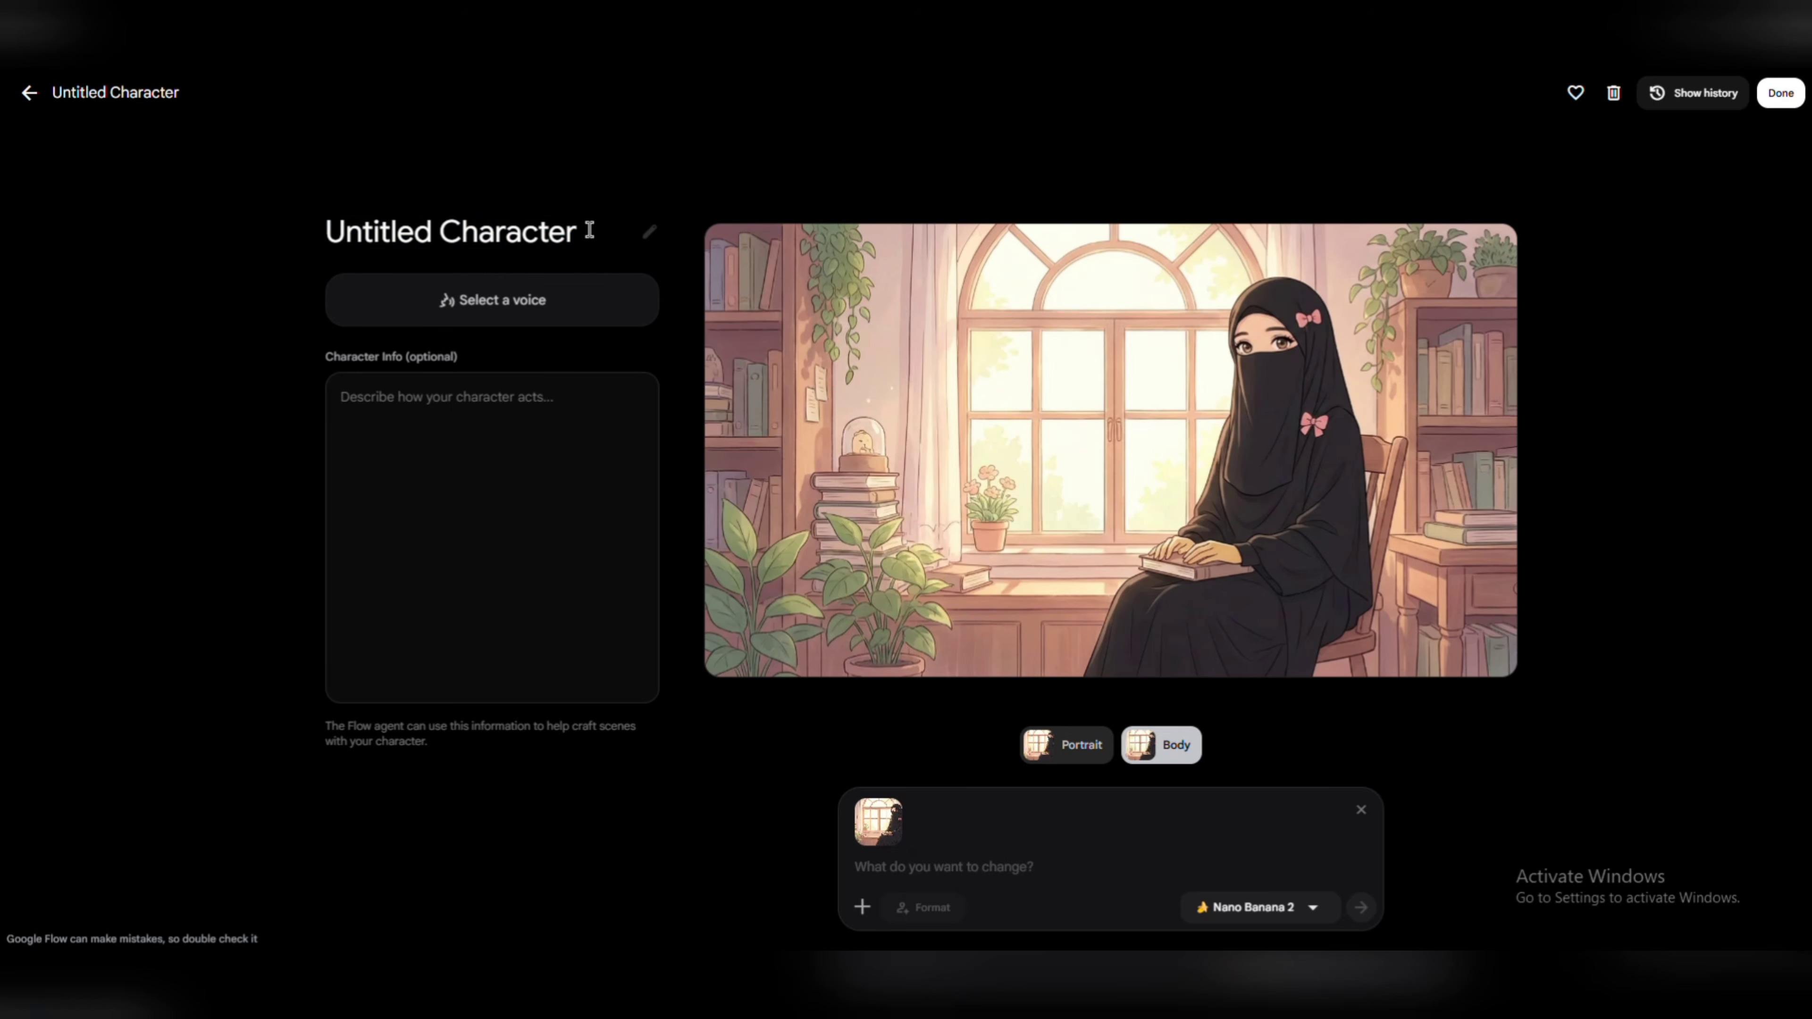
key("BackSpace")
key("BackSpace")
key("BackSpace")
key("BackSpace")
key("BackSpace")
key("BackSpace")
key("BackSpace")
key("BackSpace")
key("BackSpace")
key("BackSpace")
key("BackSpace")
key("BackSpace")
key("BackSpace")
key("BackSpace")
key("BackSpace")
key("BackSpace")
key("BackSpace")
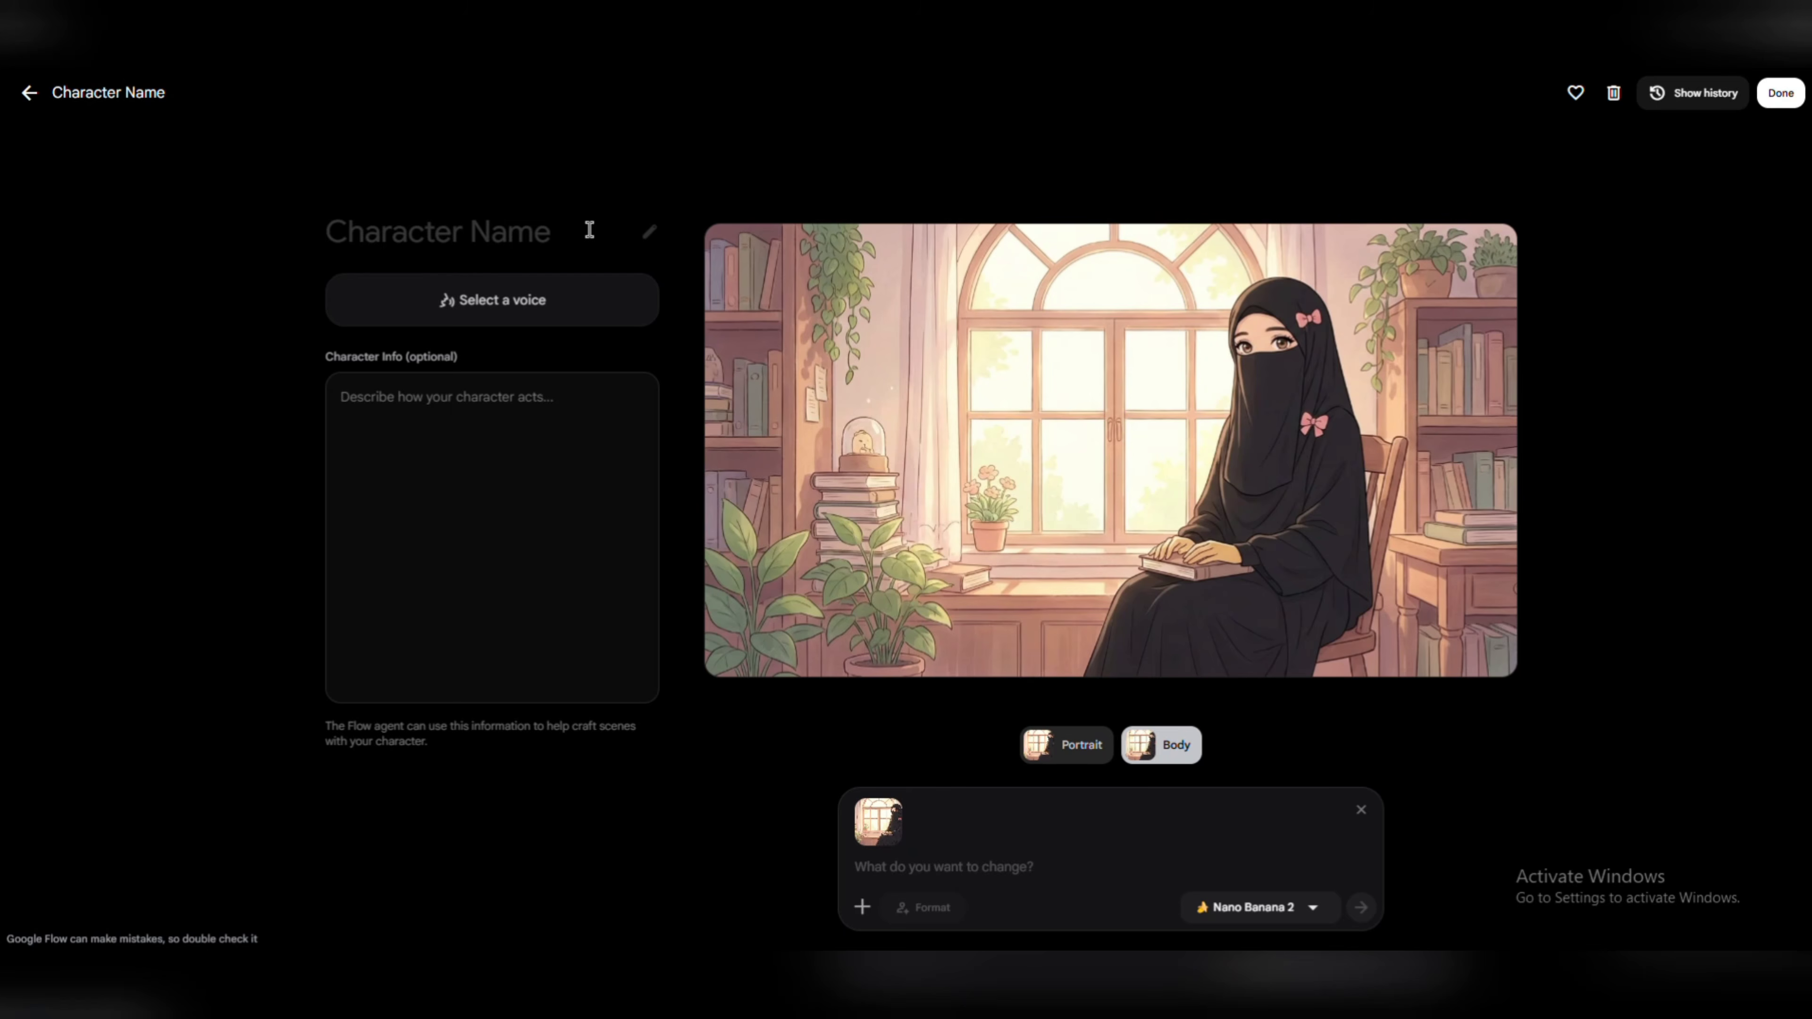
type("Hi")
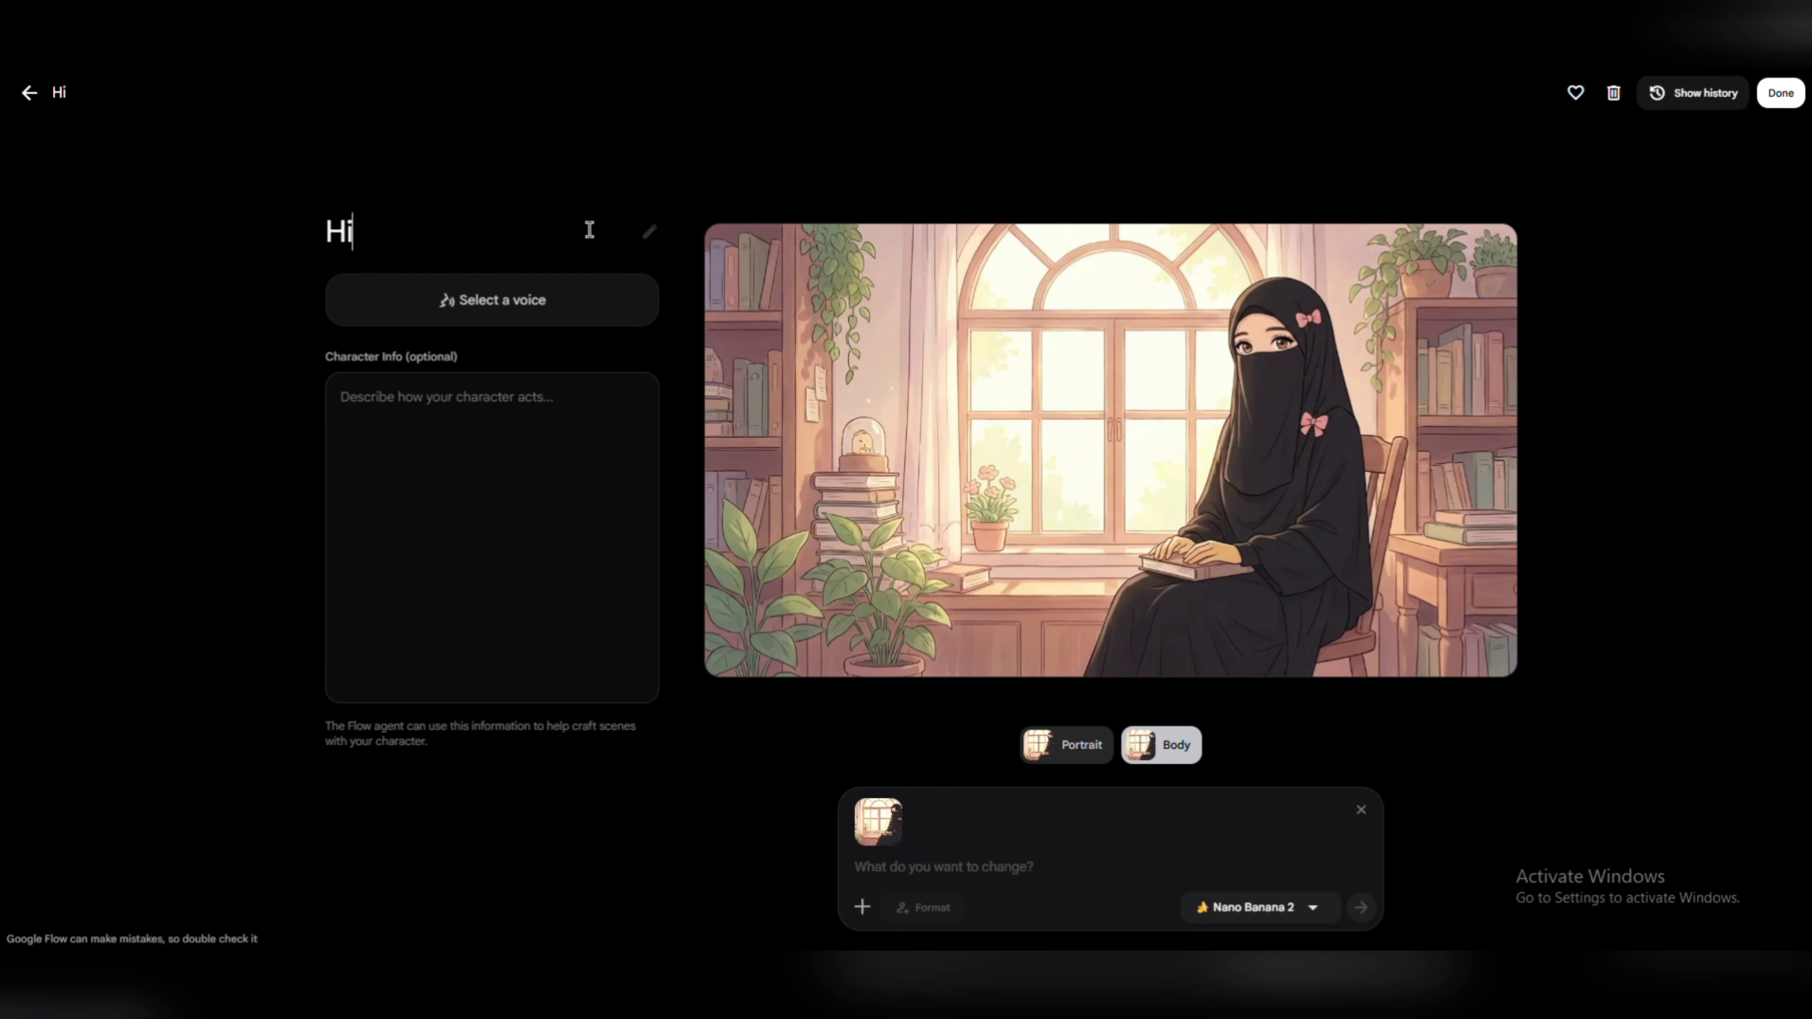
type("jabi Girl")
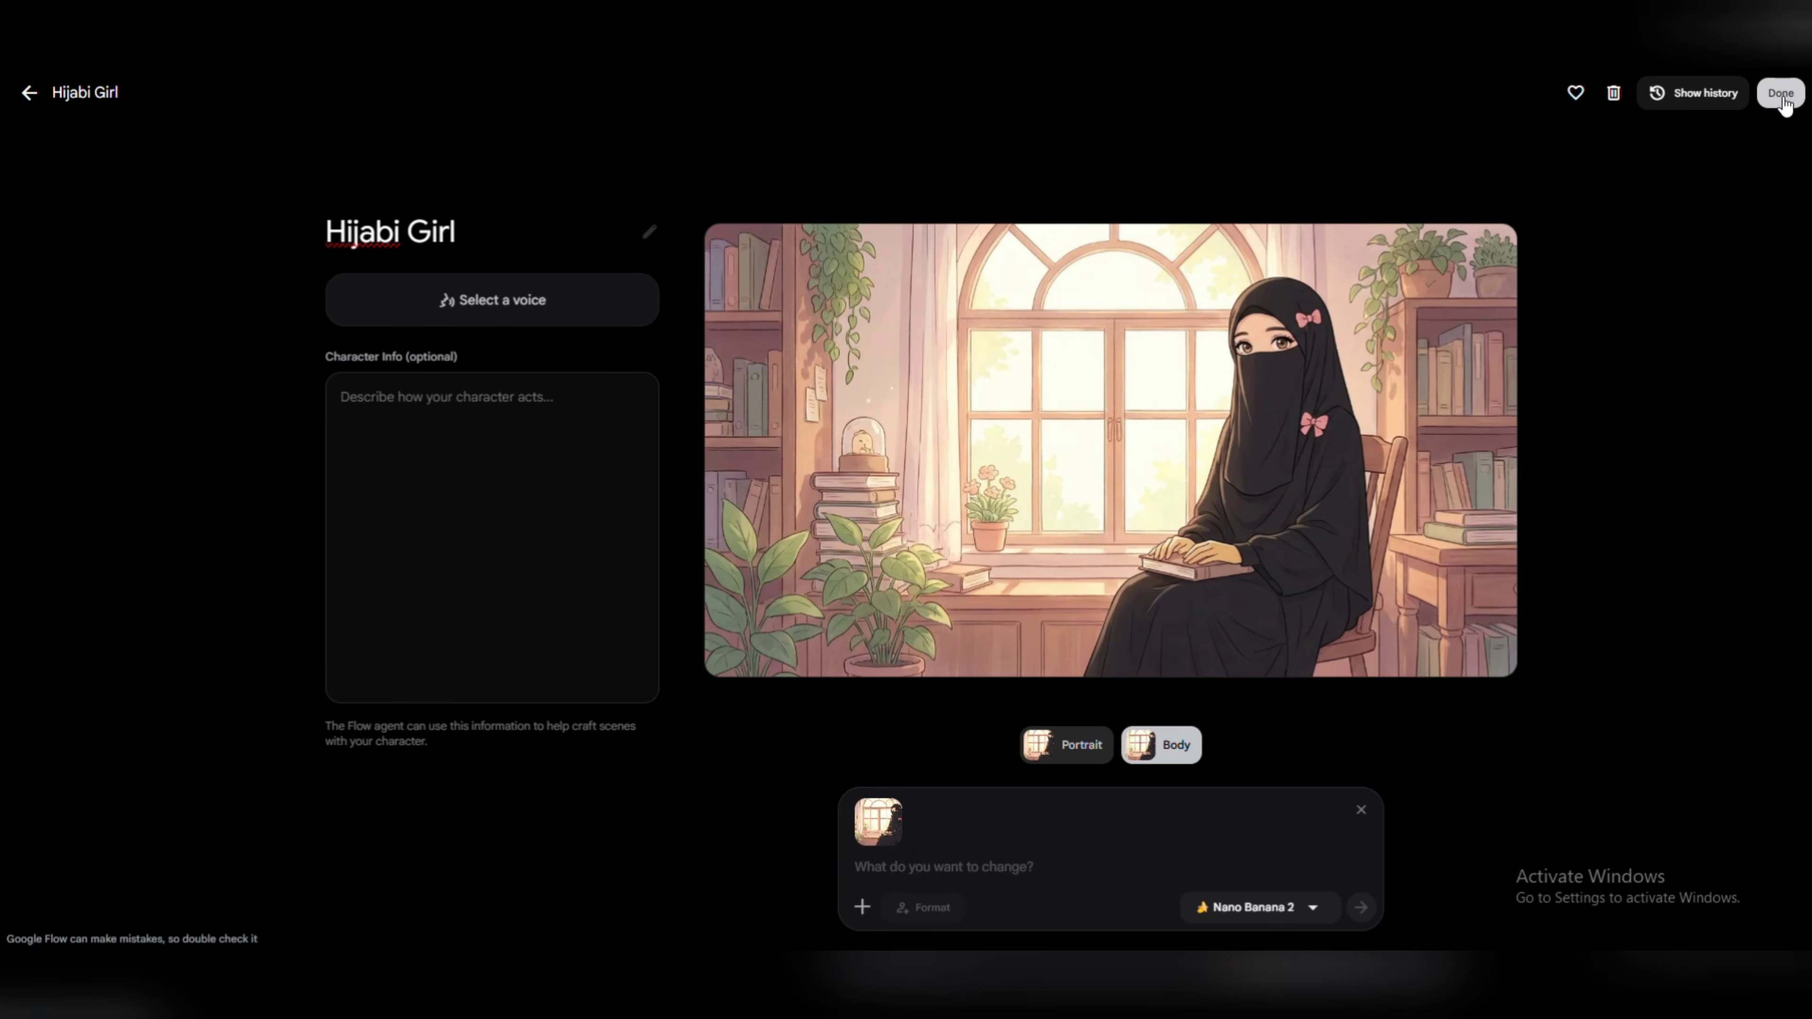
left_click(1575, 93)
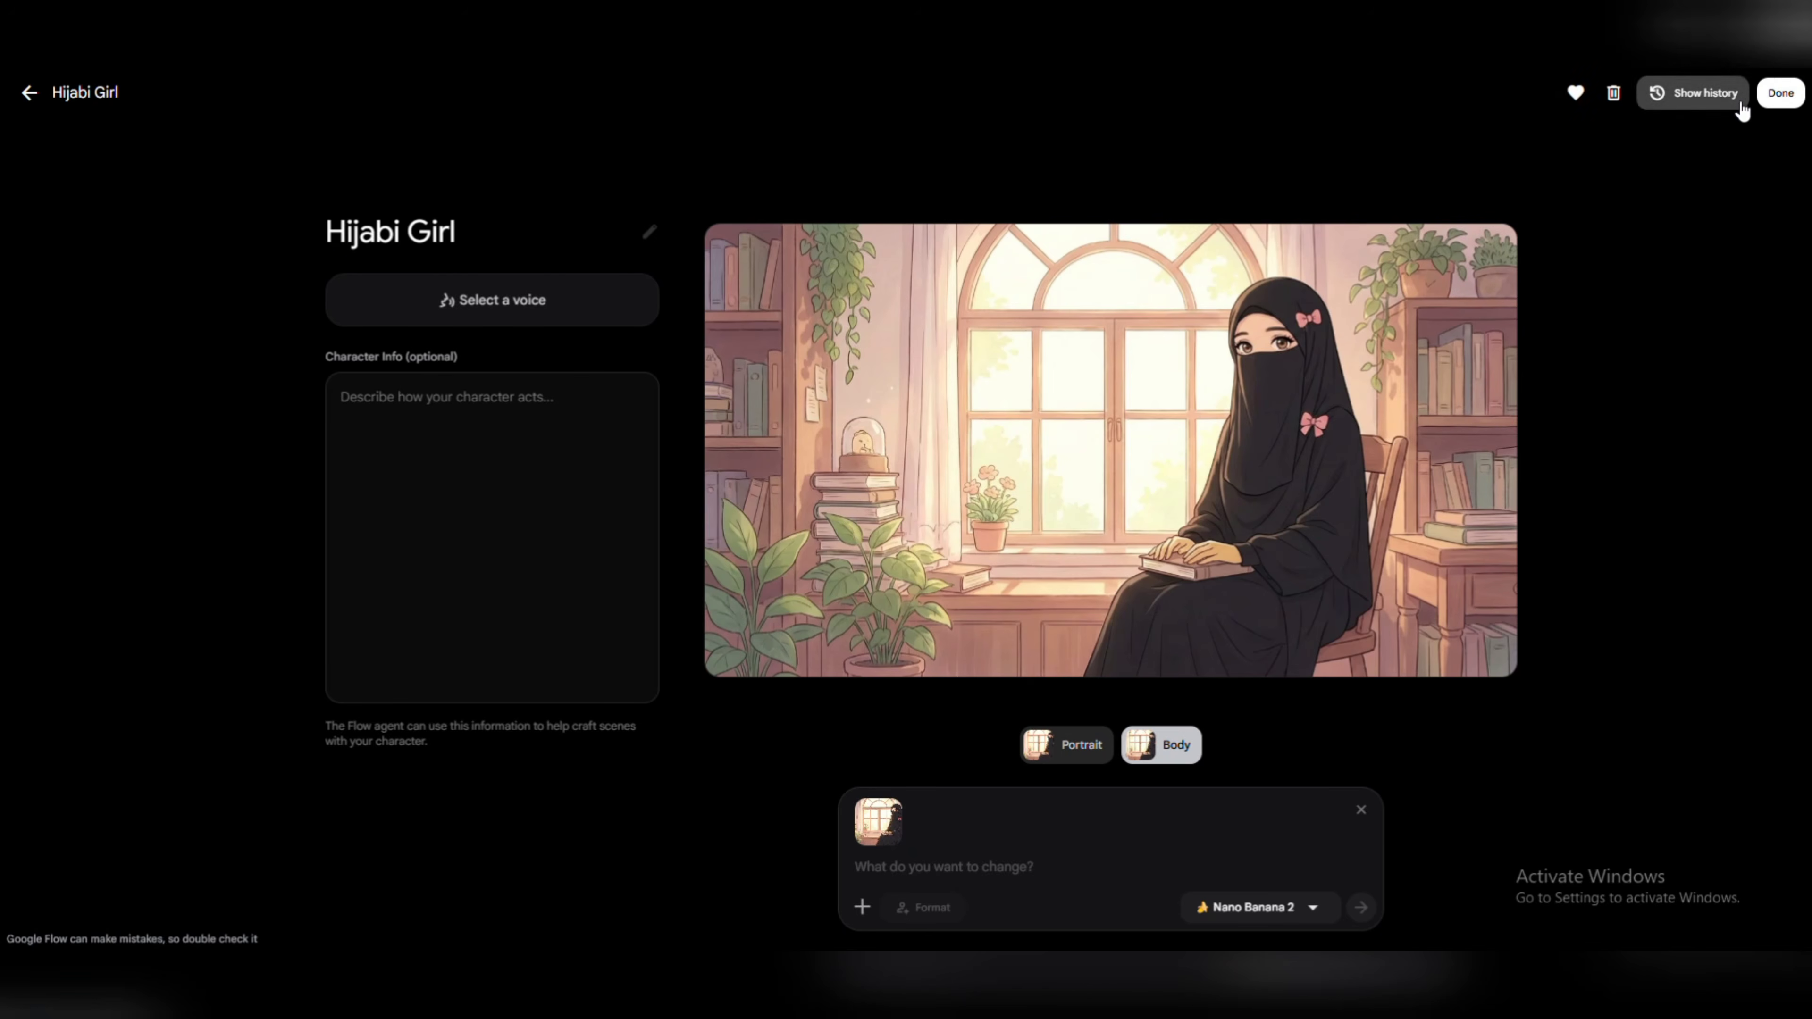
left_click(1776, 104)
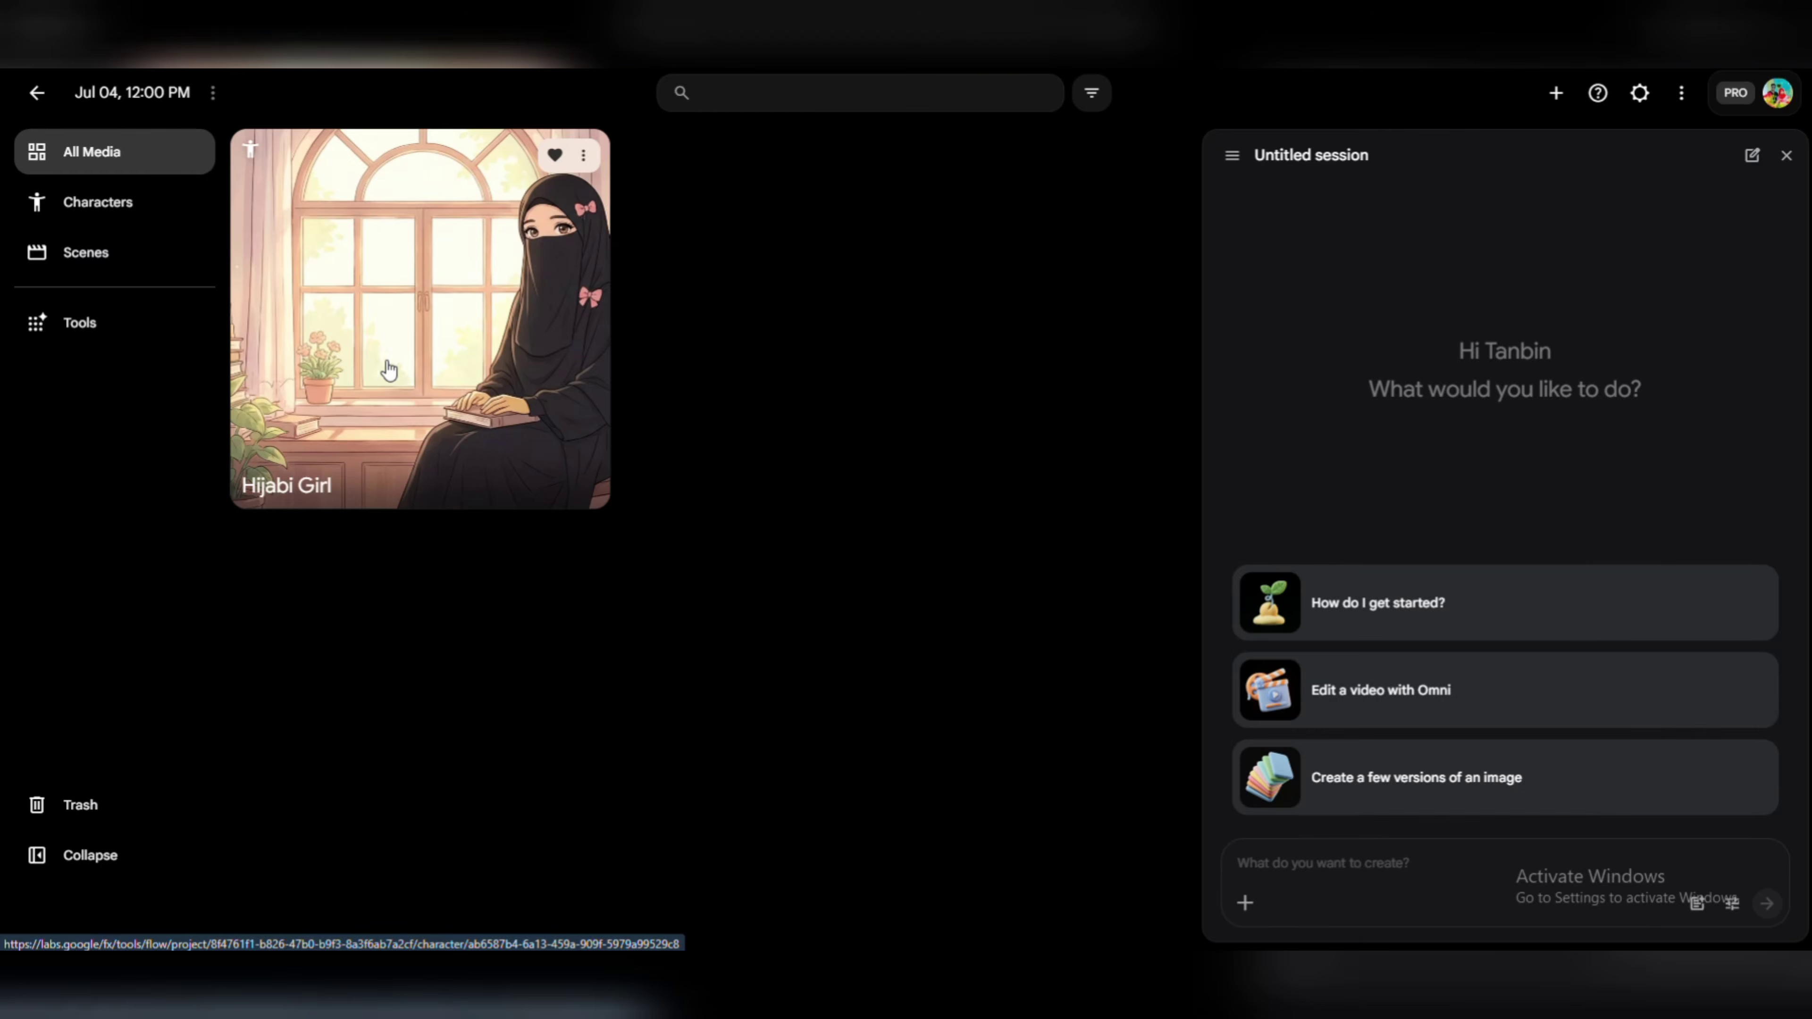
Add the Hijabi Girl character from All Media to the session prompt as a reference.
left_click_drag(385, 373, 1461, 872)
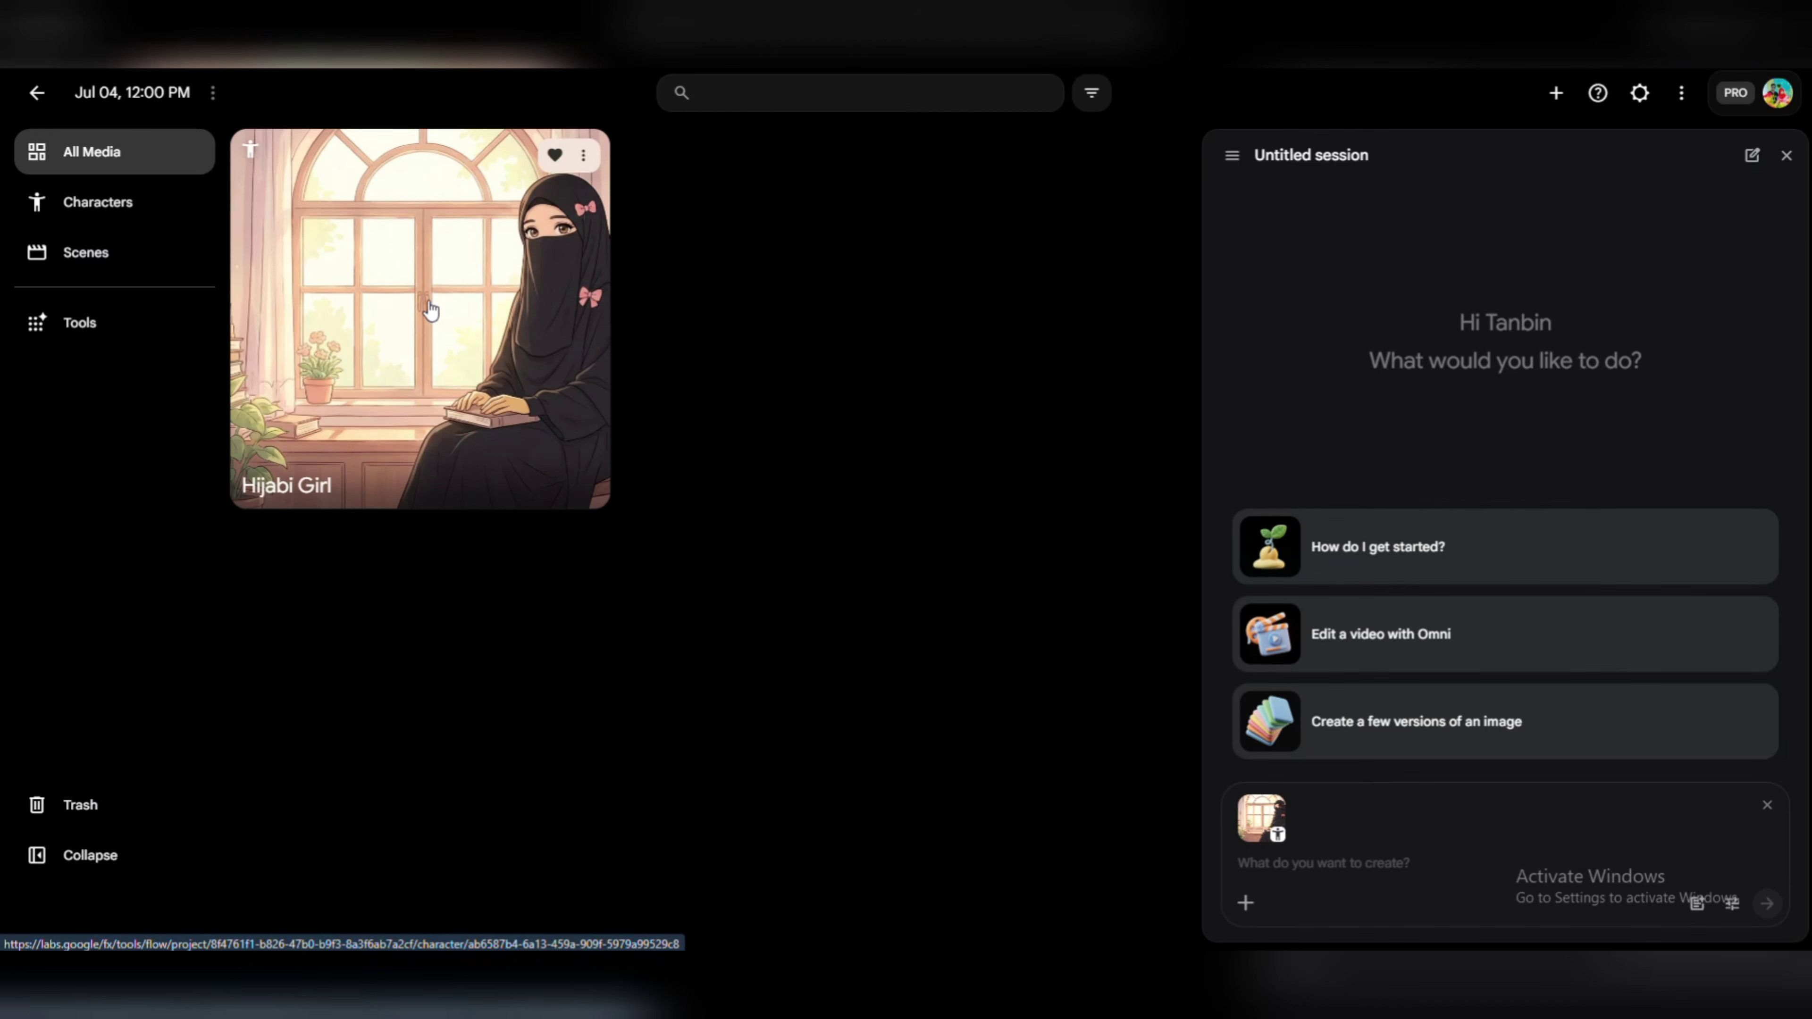
left_click_drag(429, 303, 1358, 847)
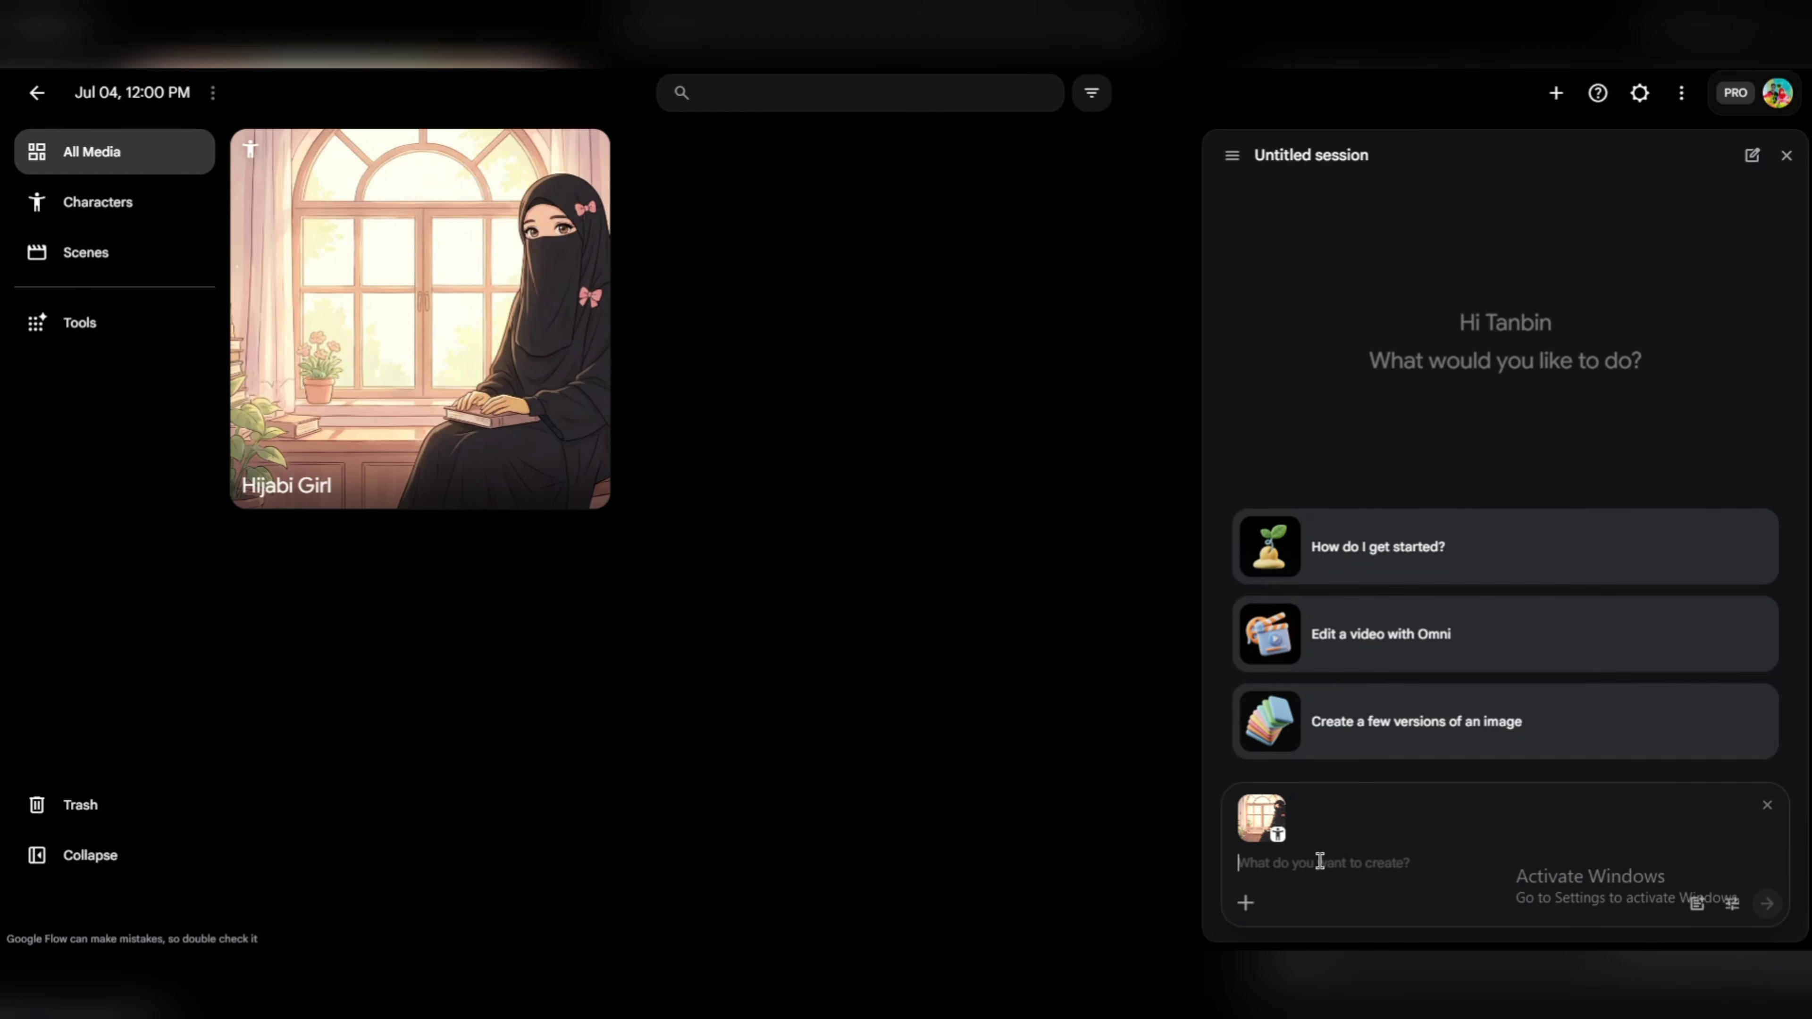
mouse_move(1247, 810)
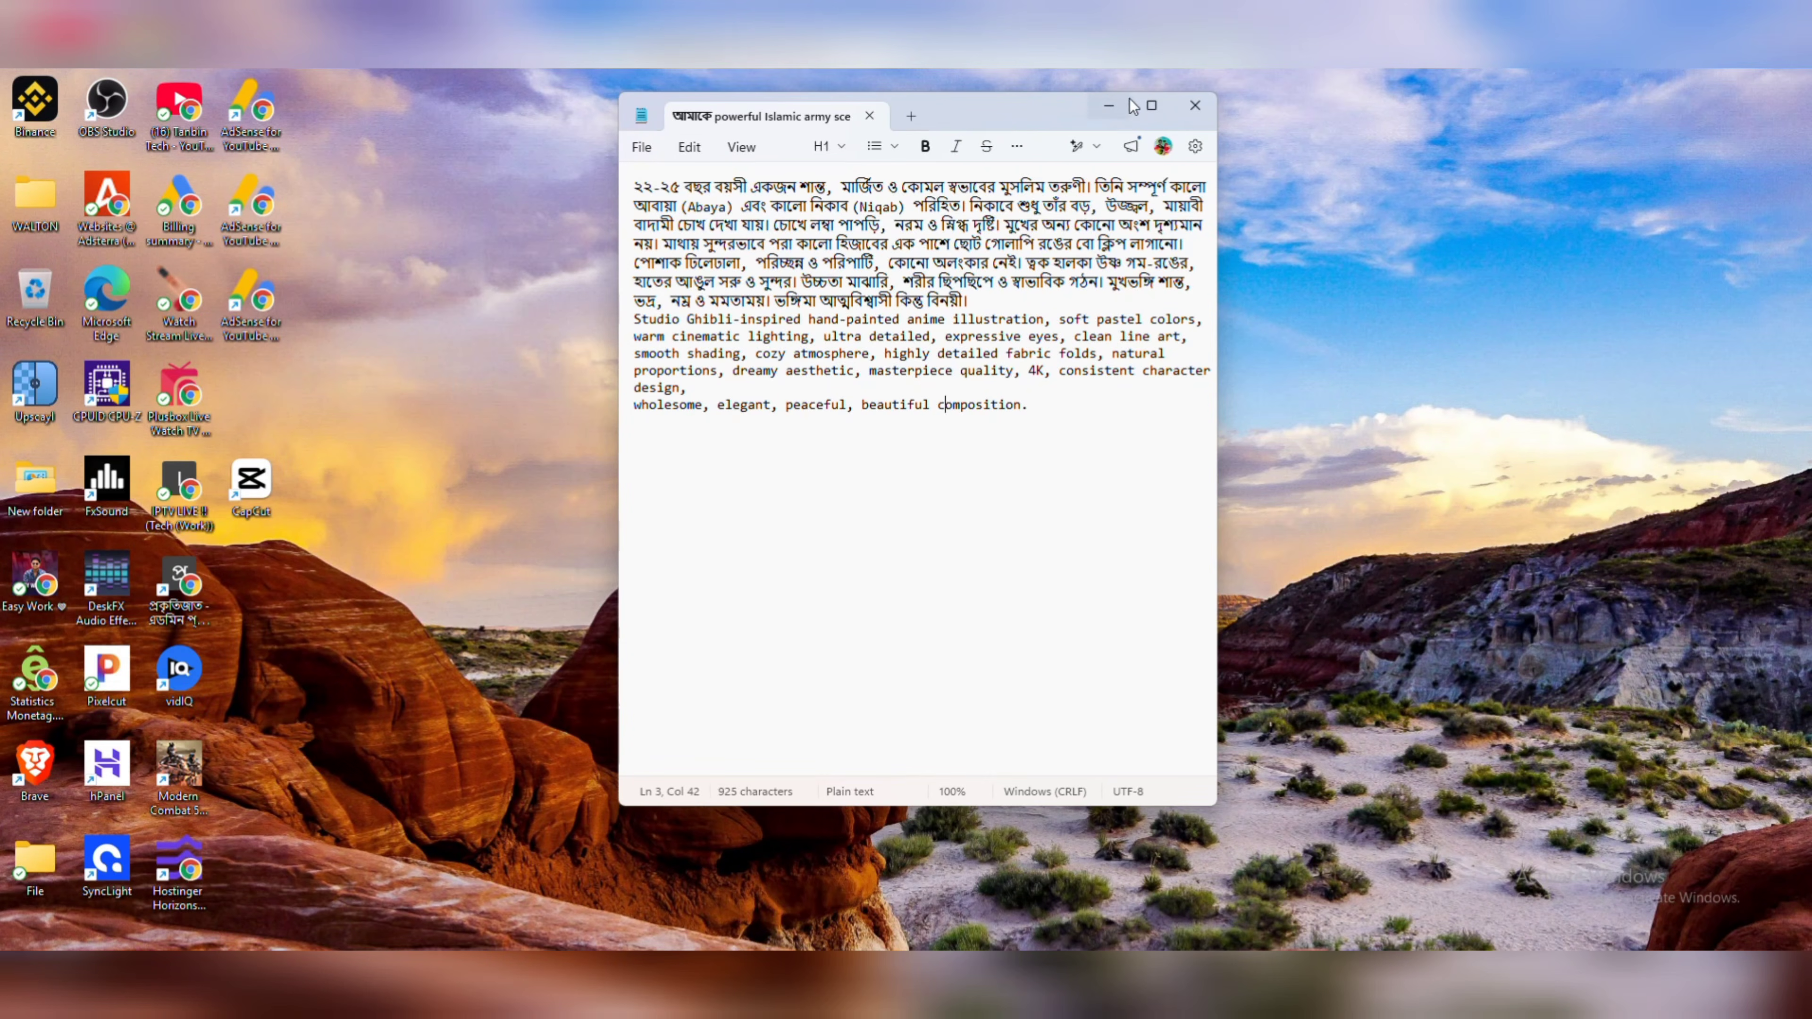
Copy the Bengali sunrise village cooking prompt from the second Notepad note and paste it into the Flow session prompt.
left_click(1110, 106)
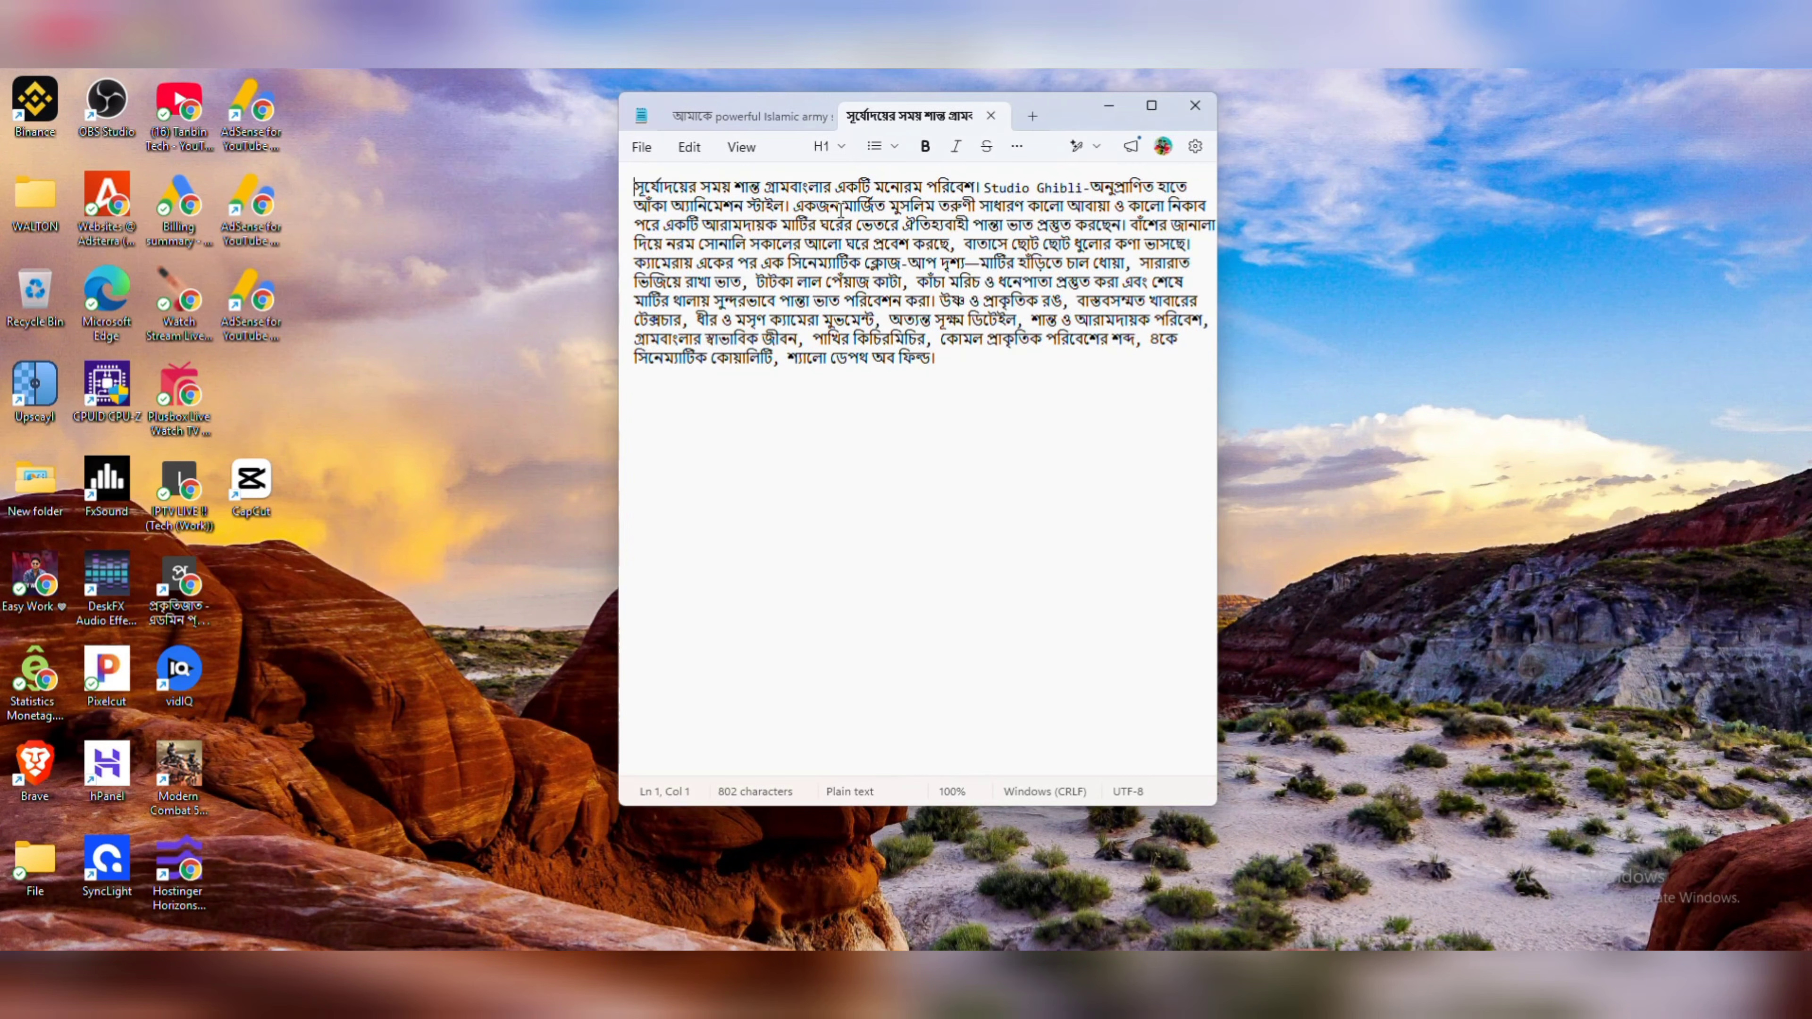
left_click(1151, 106)
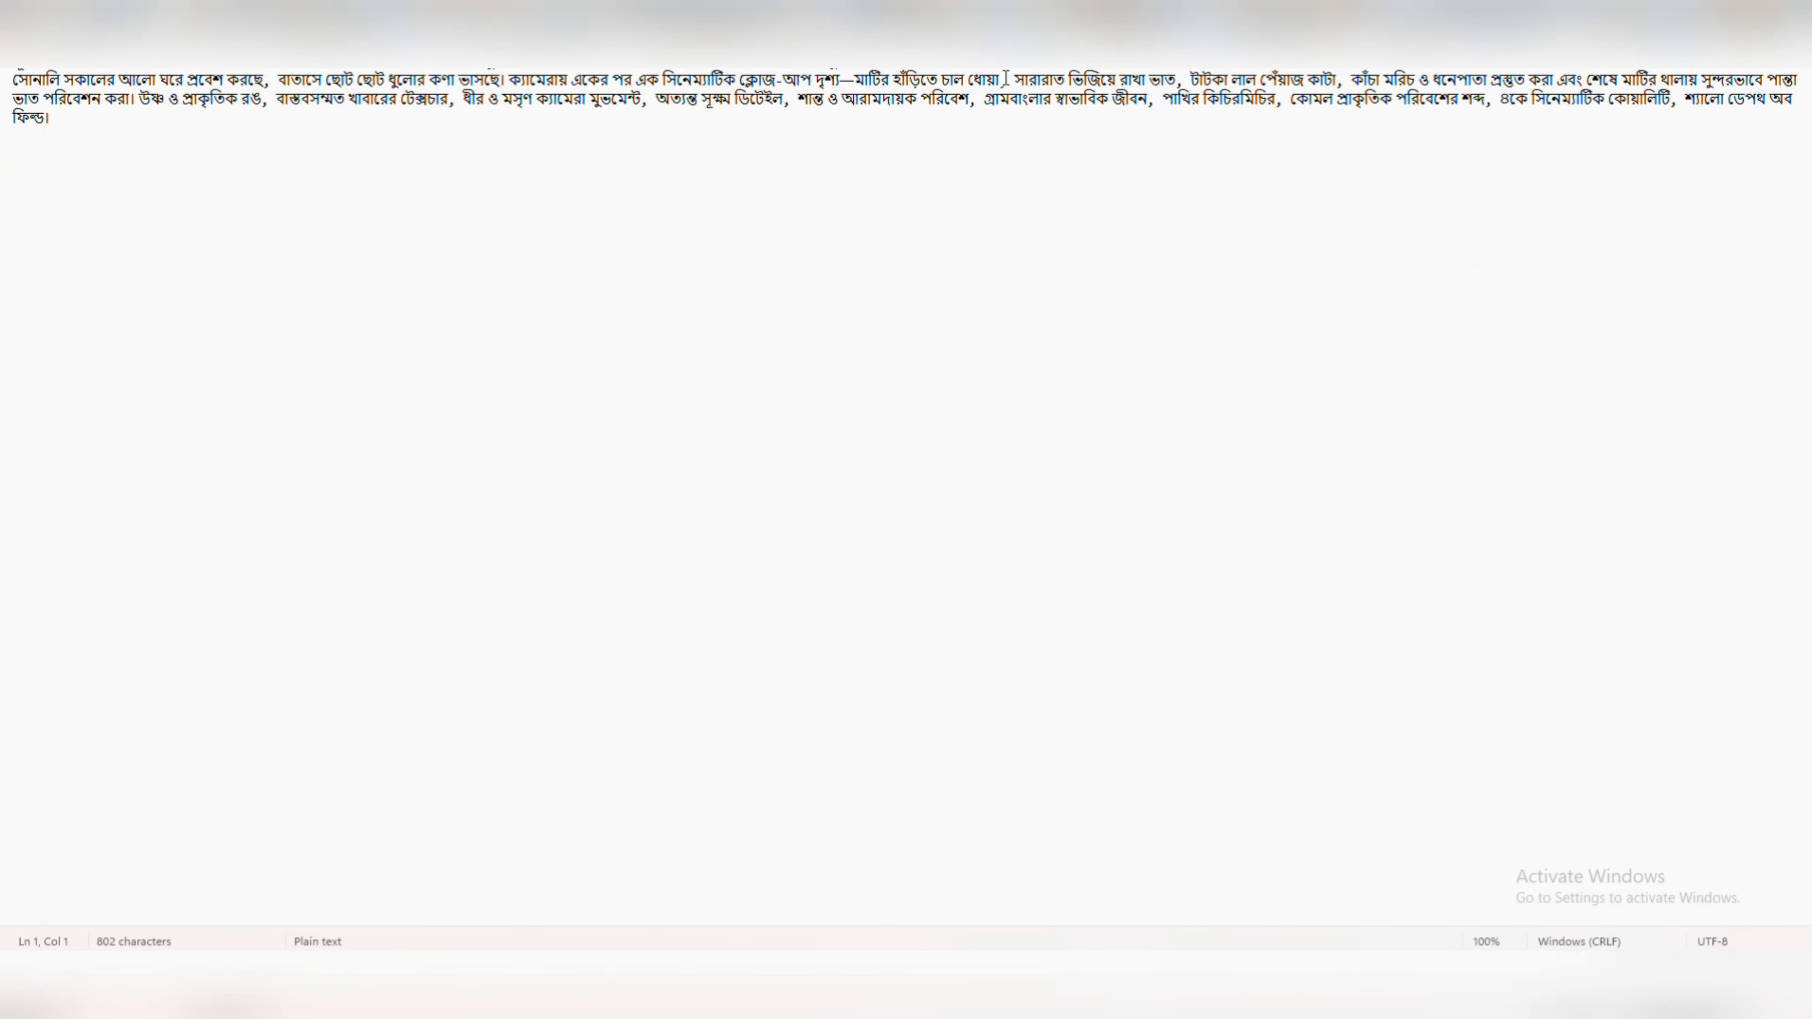
left_click(1746, 13)
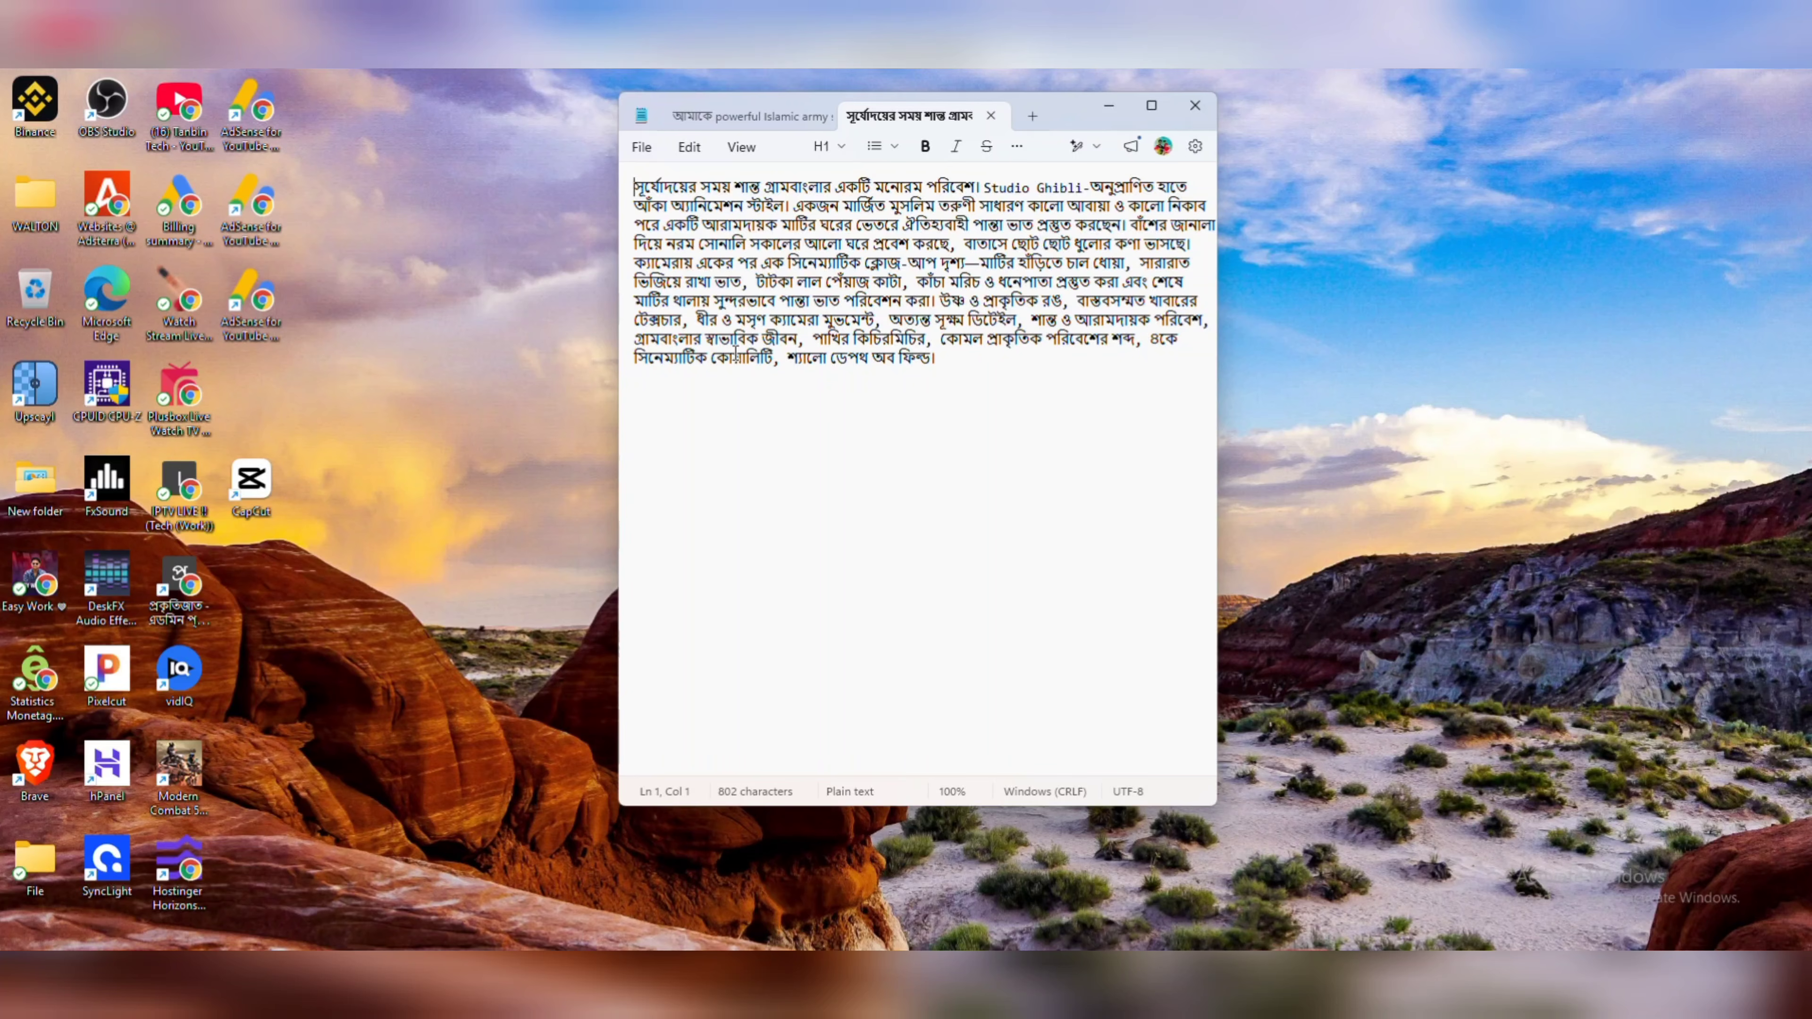
left_click(956, 356)
left_click_drag(639, 184, 982, 353)
right_click(849, 259)
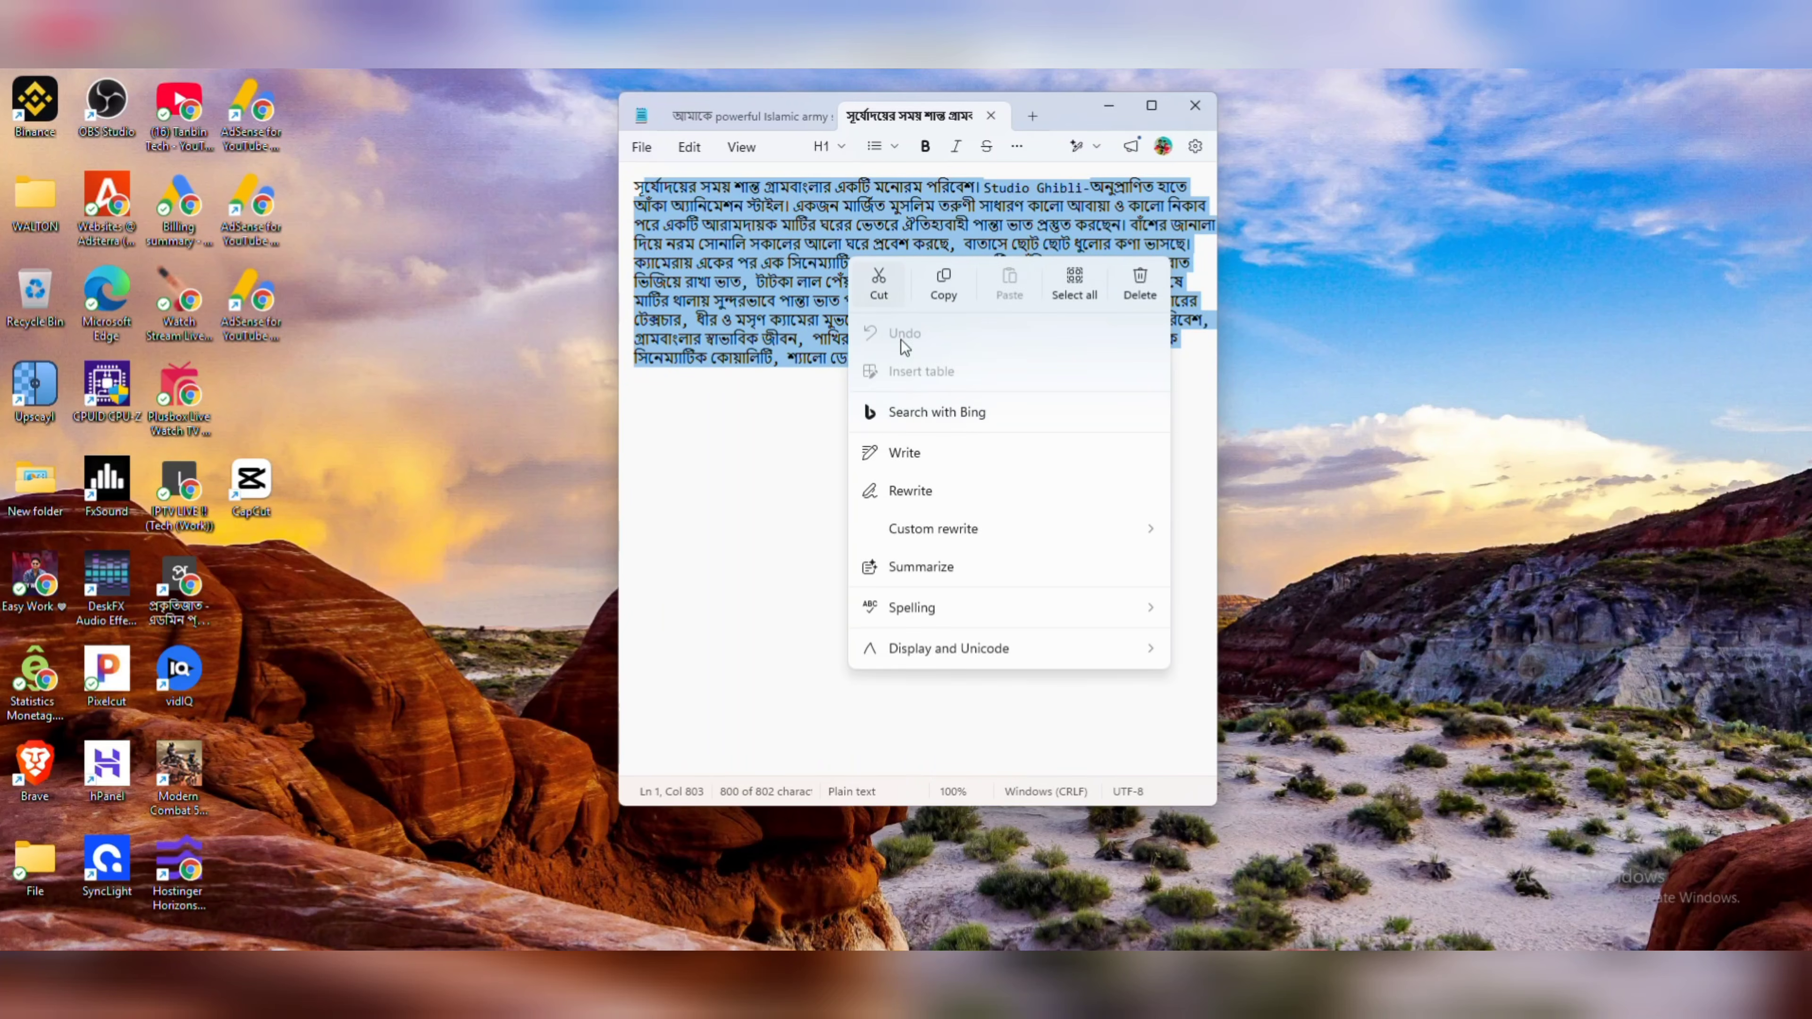
left_click(944, 285)
left_click(899, 509)
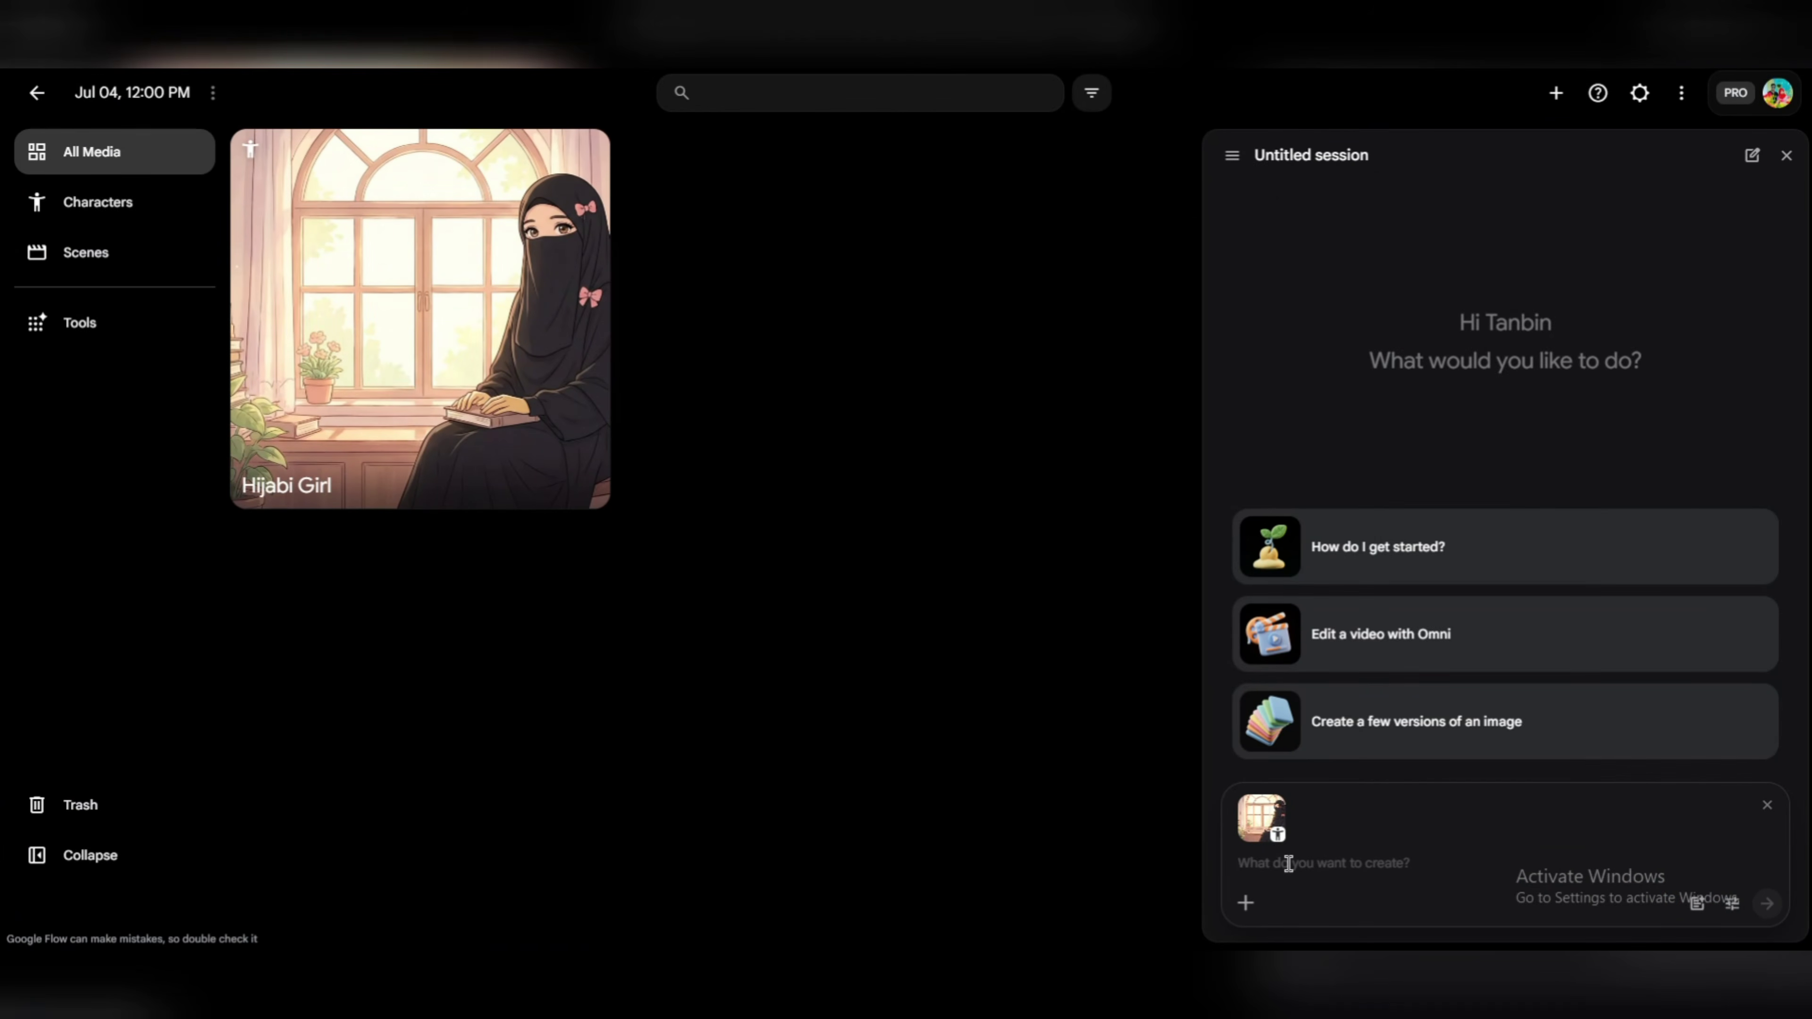
key("ctrl+v")
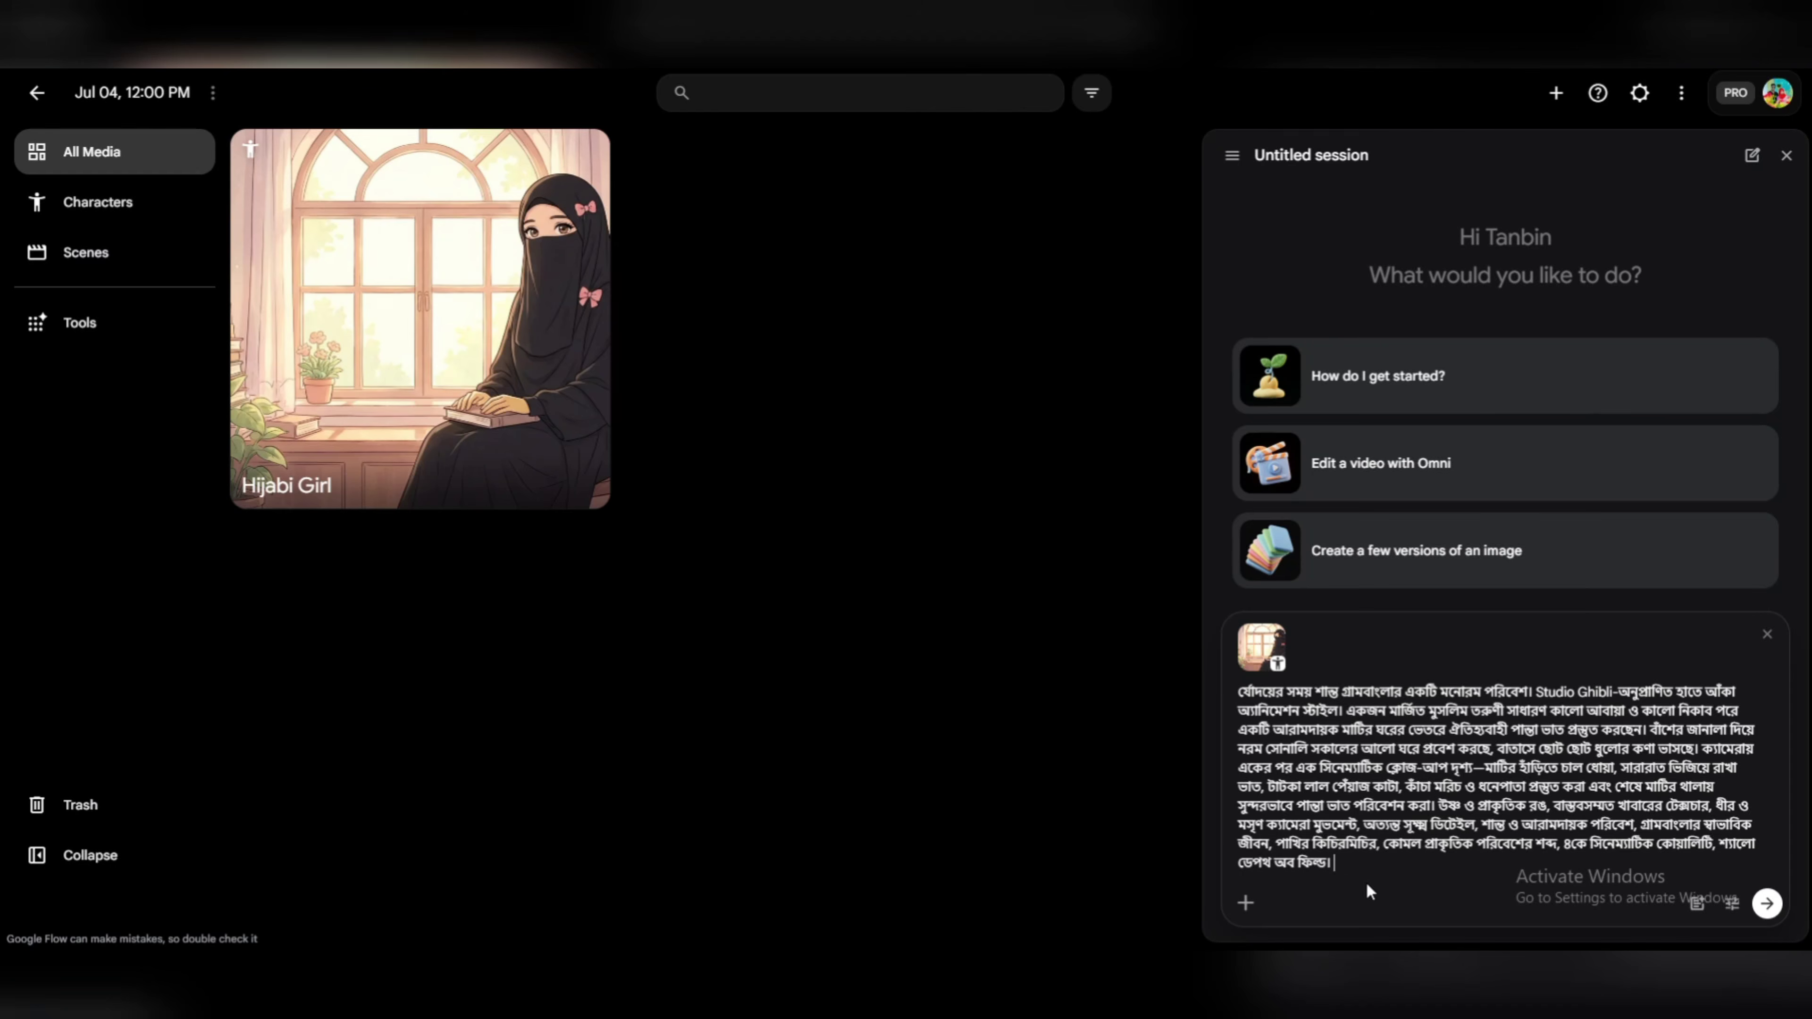
Set the agent's default video aspect ratio to 9:16 and save the settings.
left_click(1731, 903)
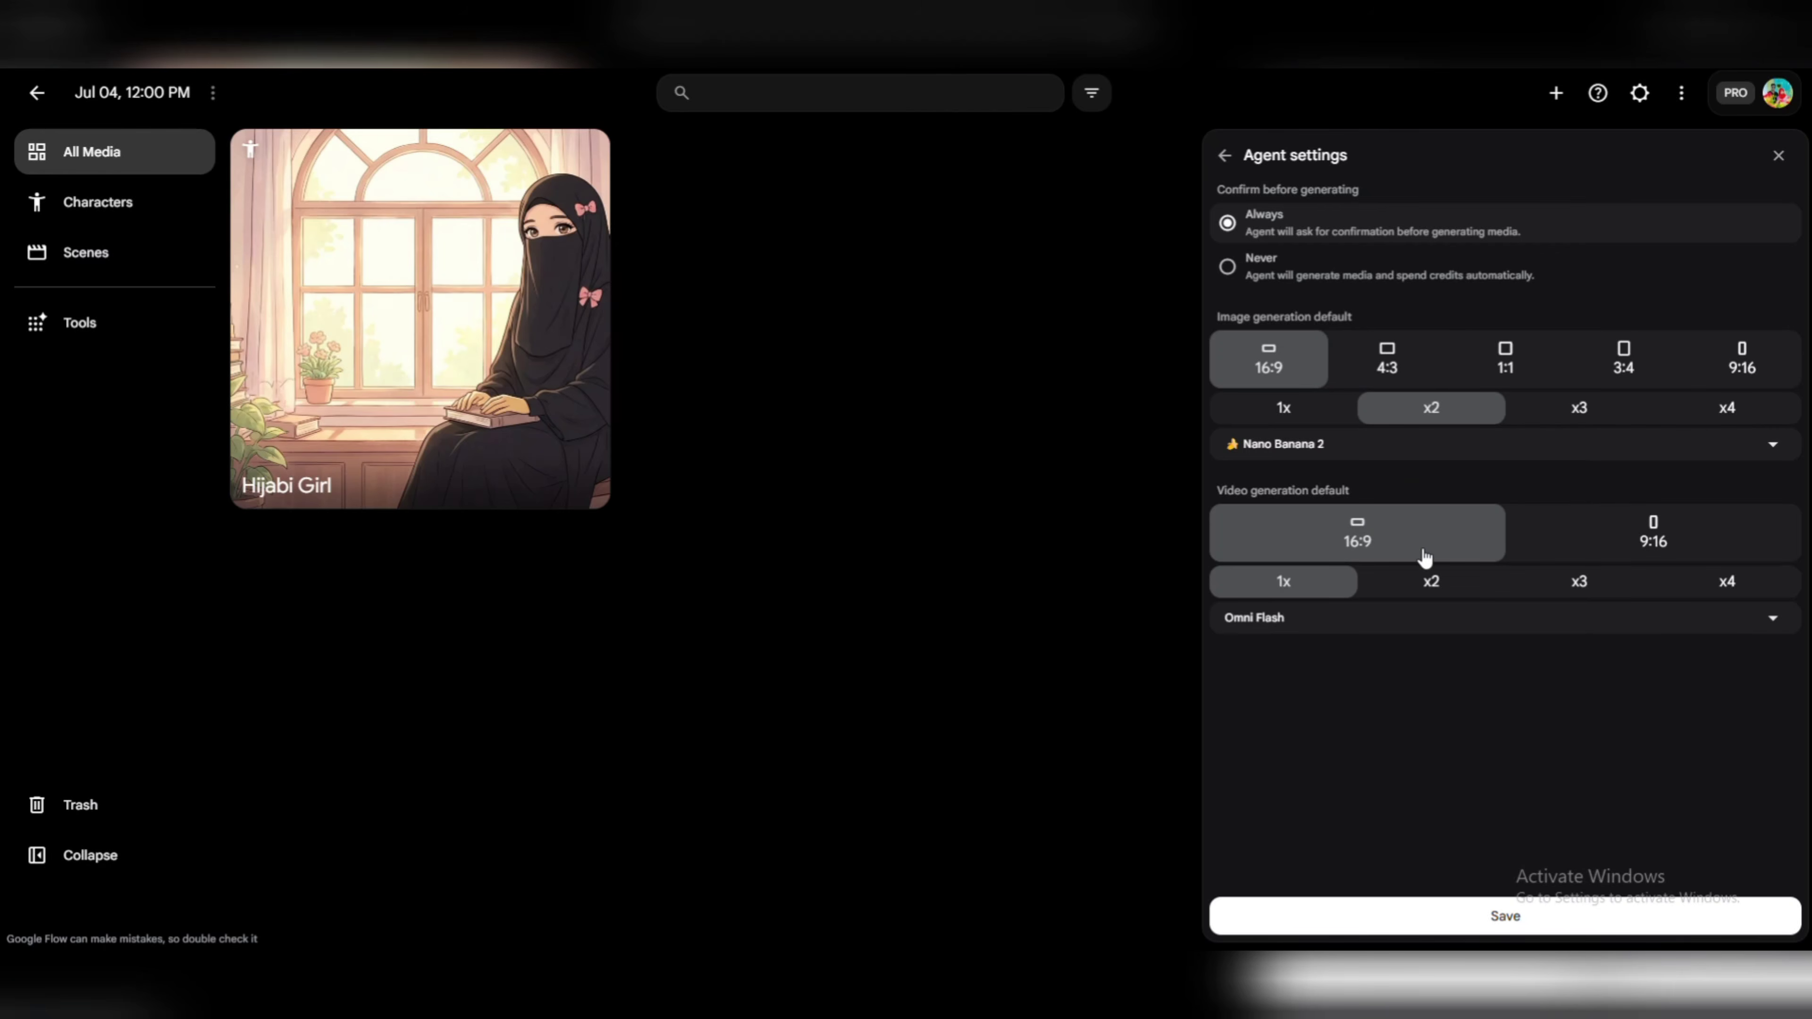
left_click(1778, 155)
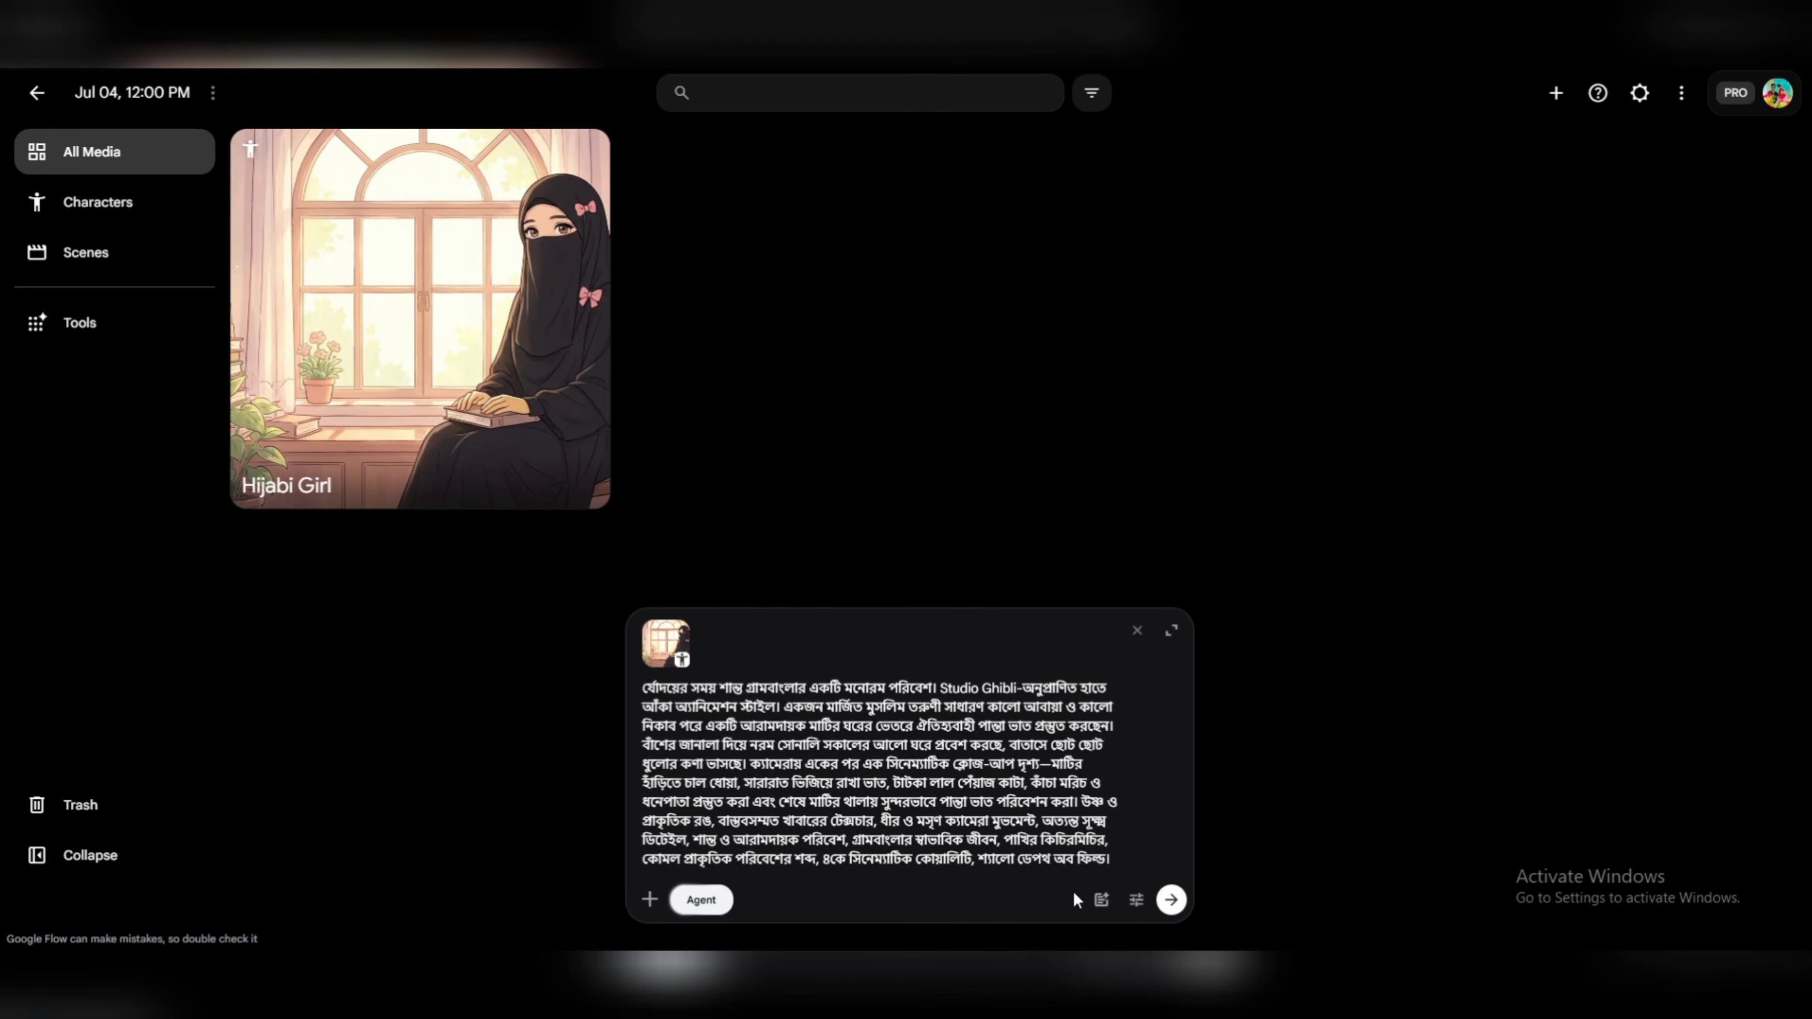
left_click(1135, 901)
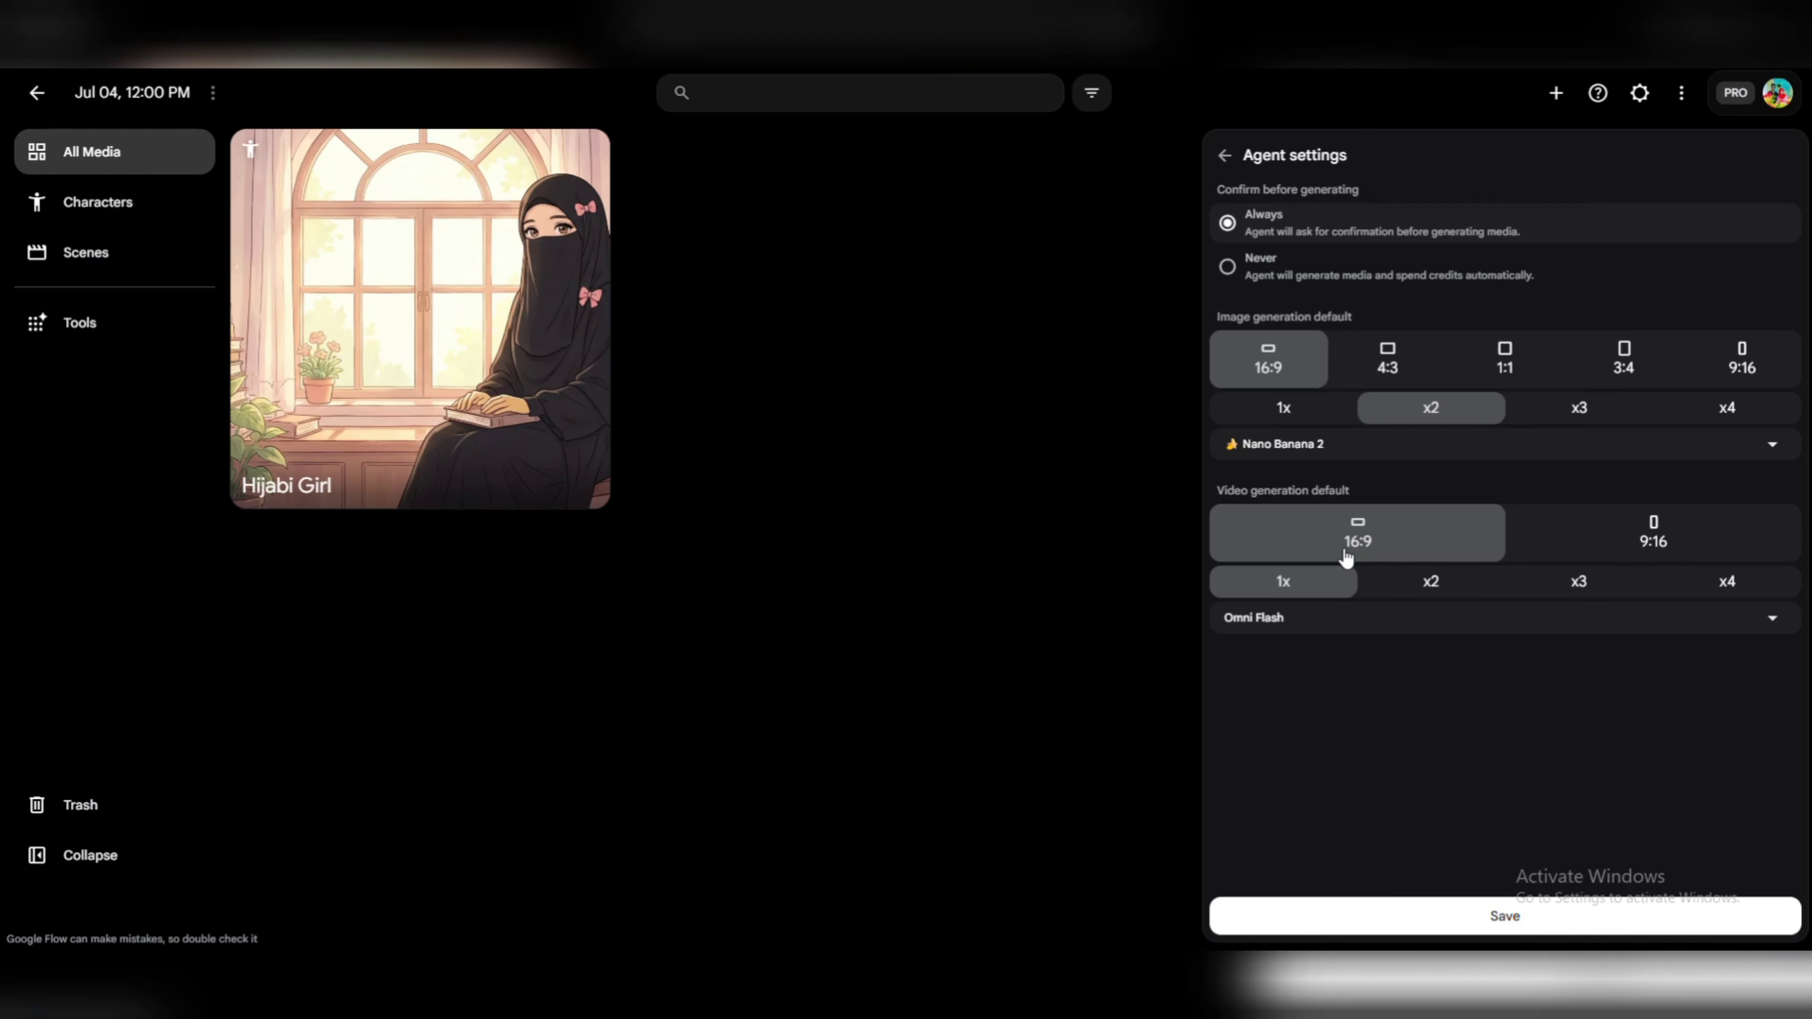
left_click(1645, 551)
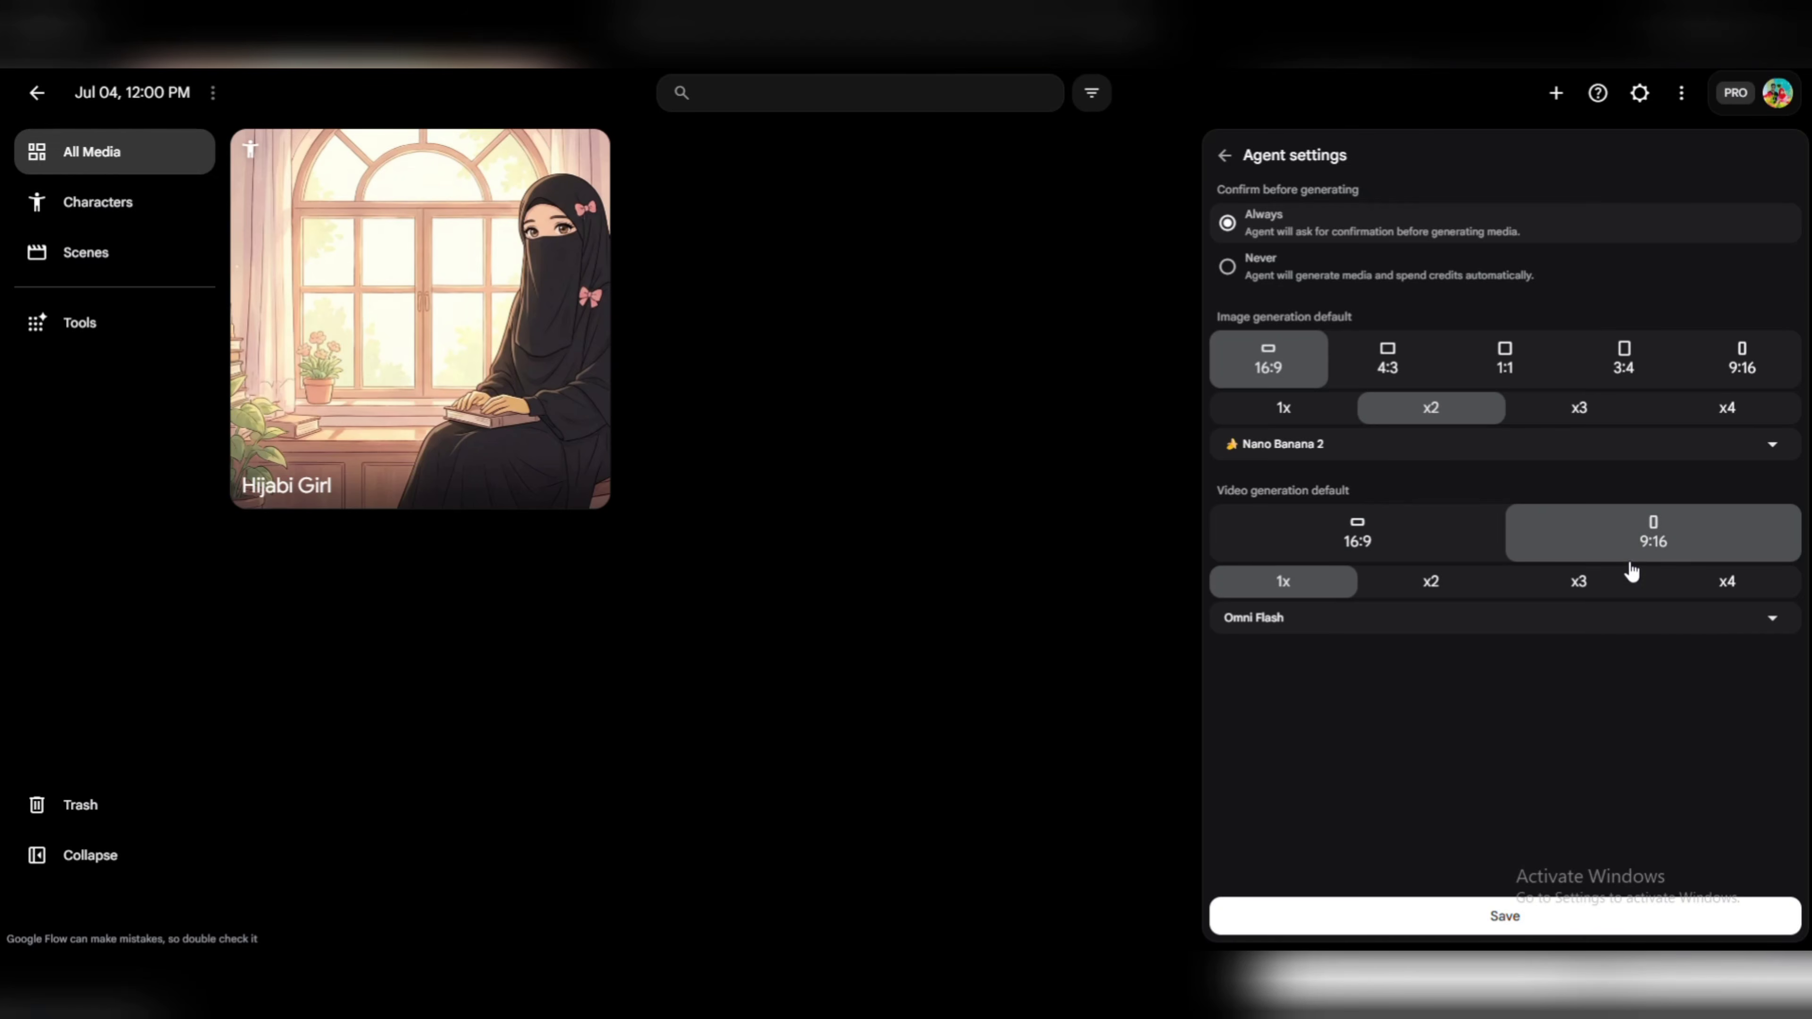
left_click(1507, 914)
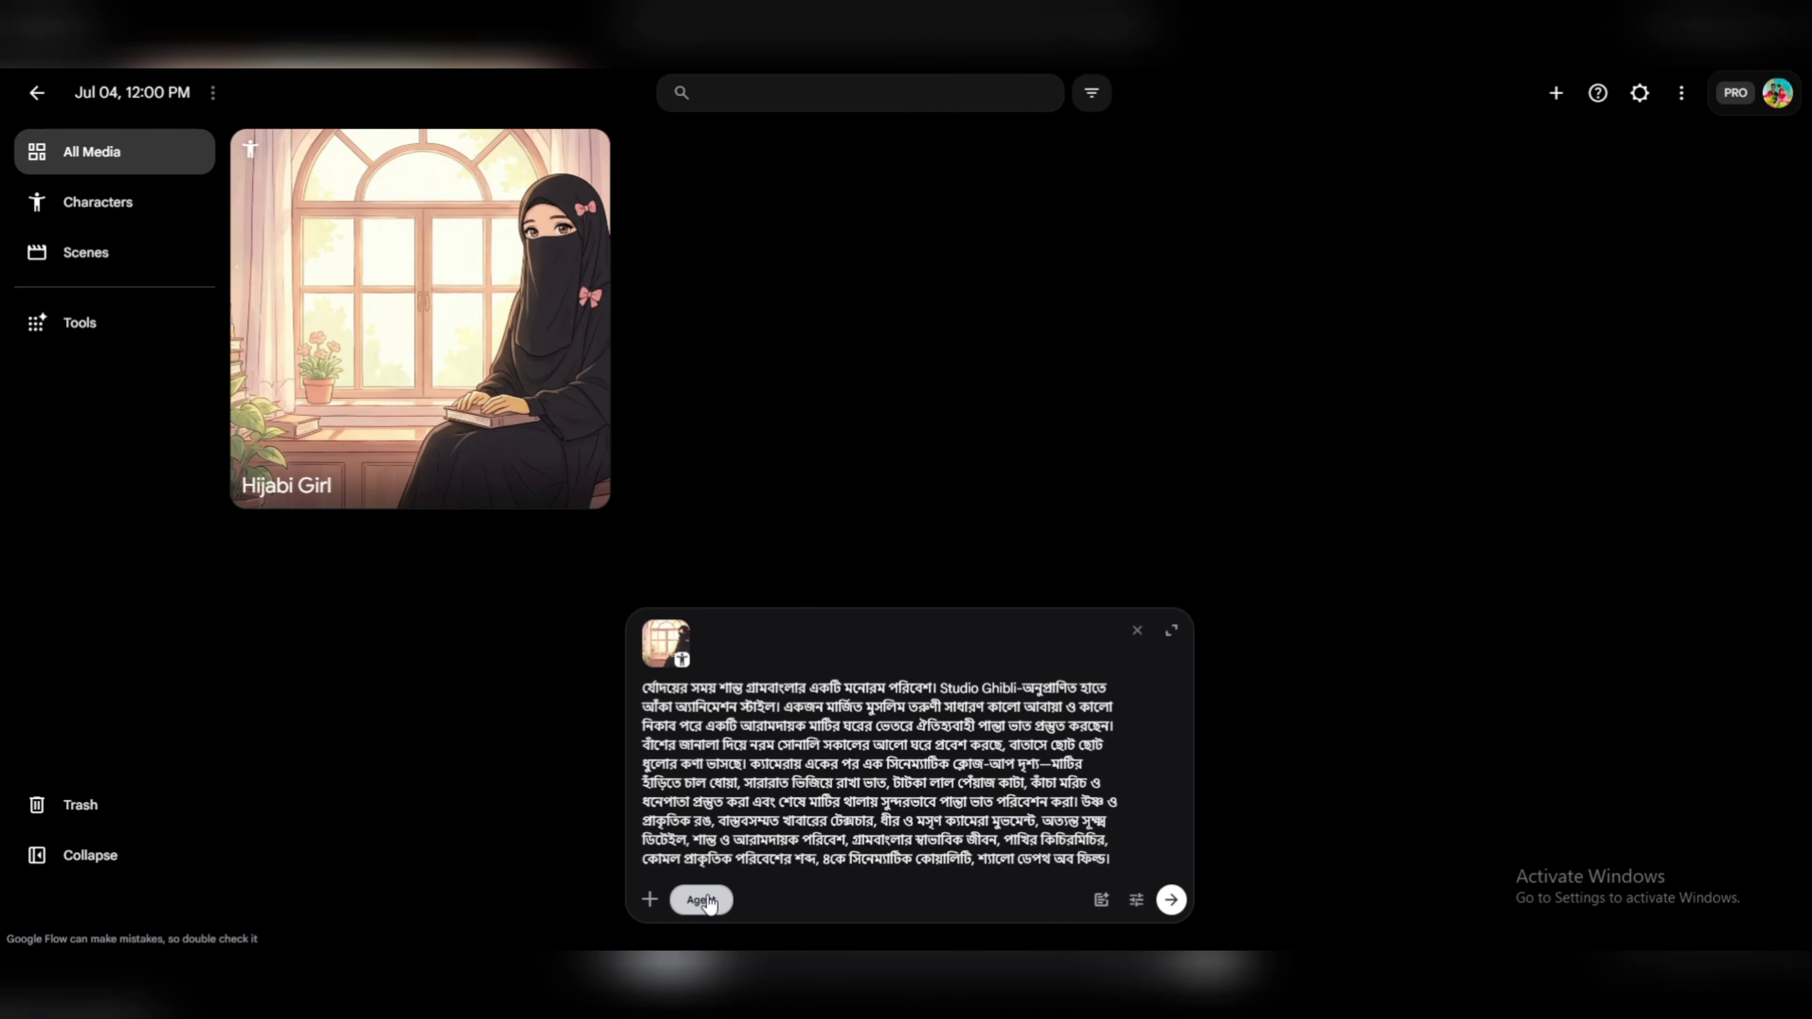
Submit the scene prompt with approval for the video generation, and open the finished video for playback.
left_click(1170, 900)
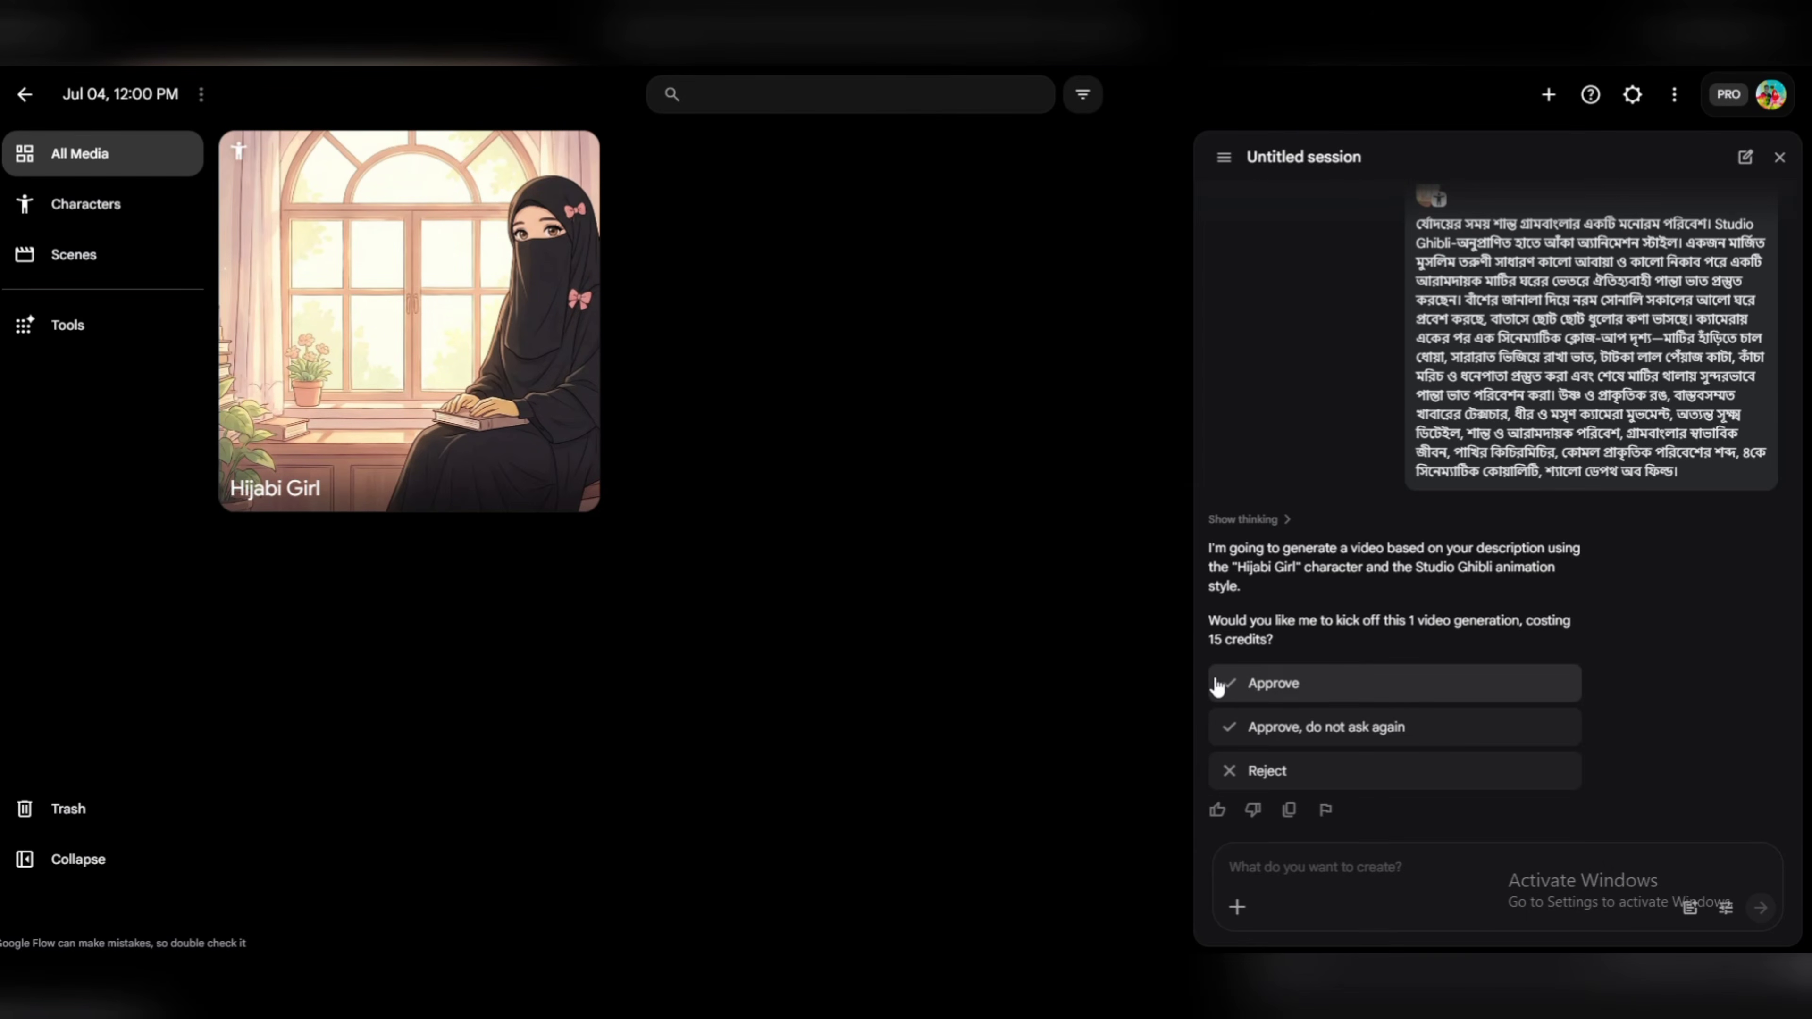
left_click(1259, 686)
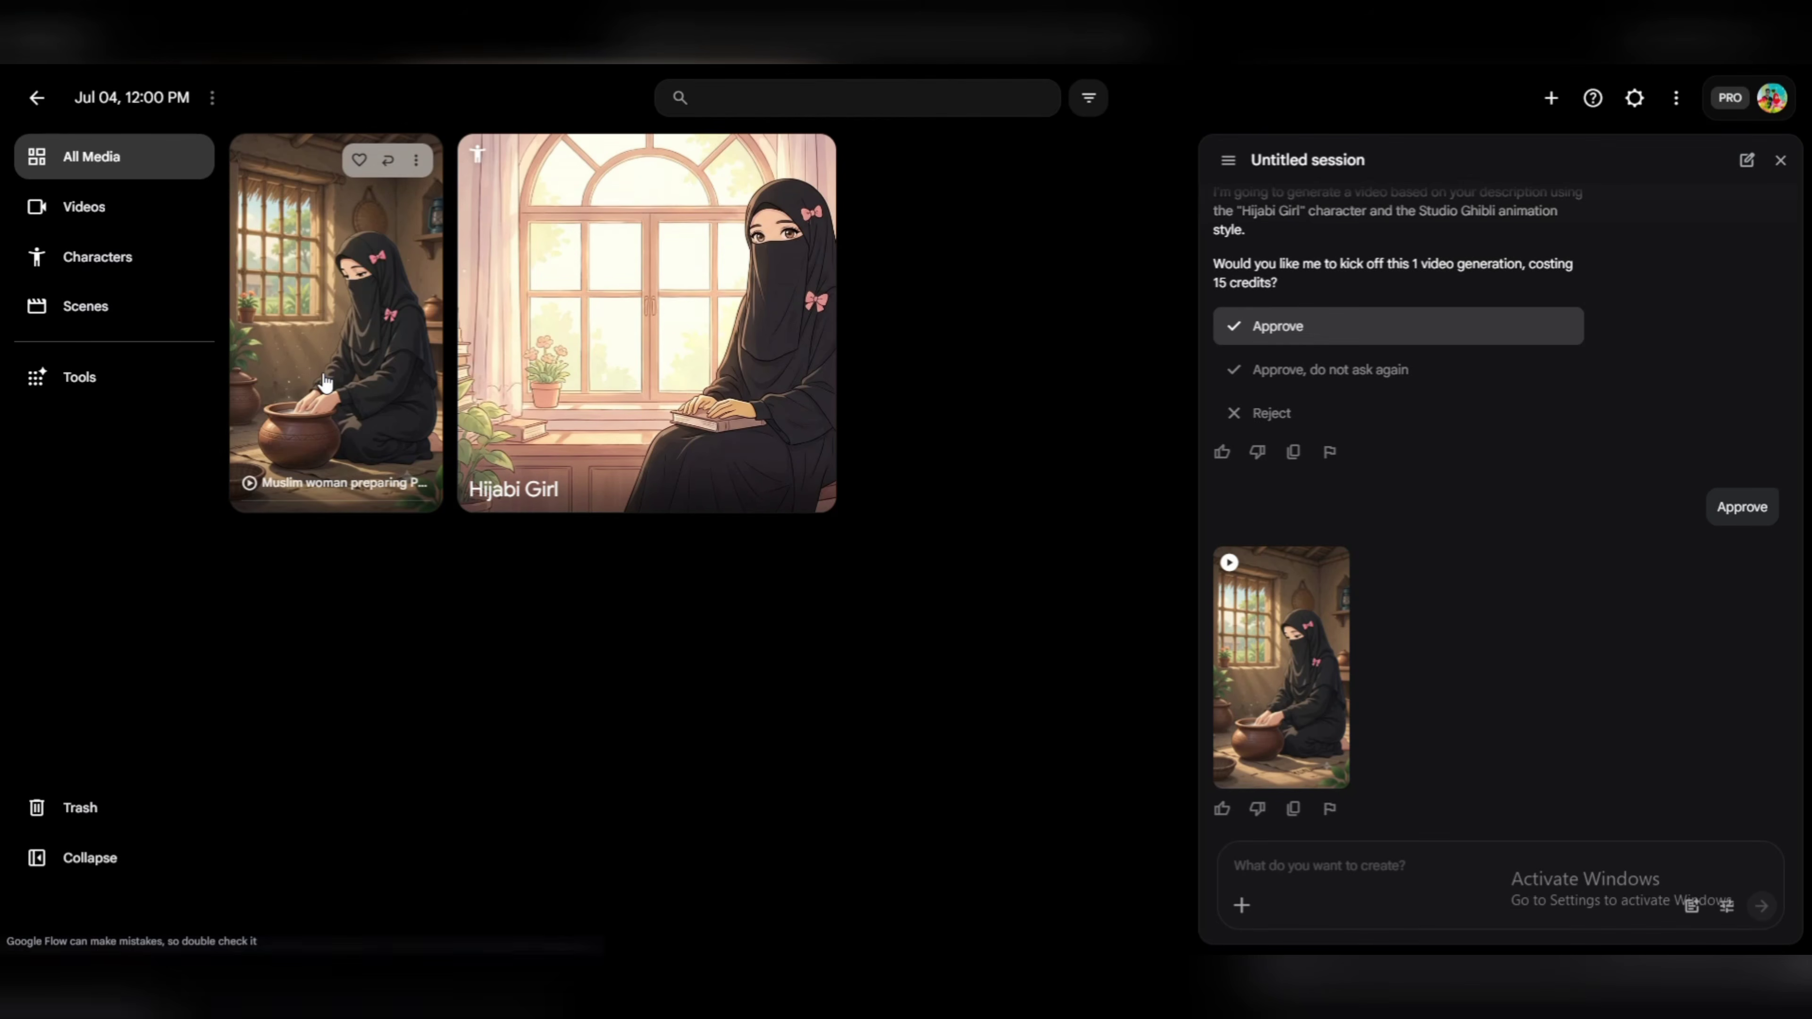
left_click(347, 381)
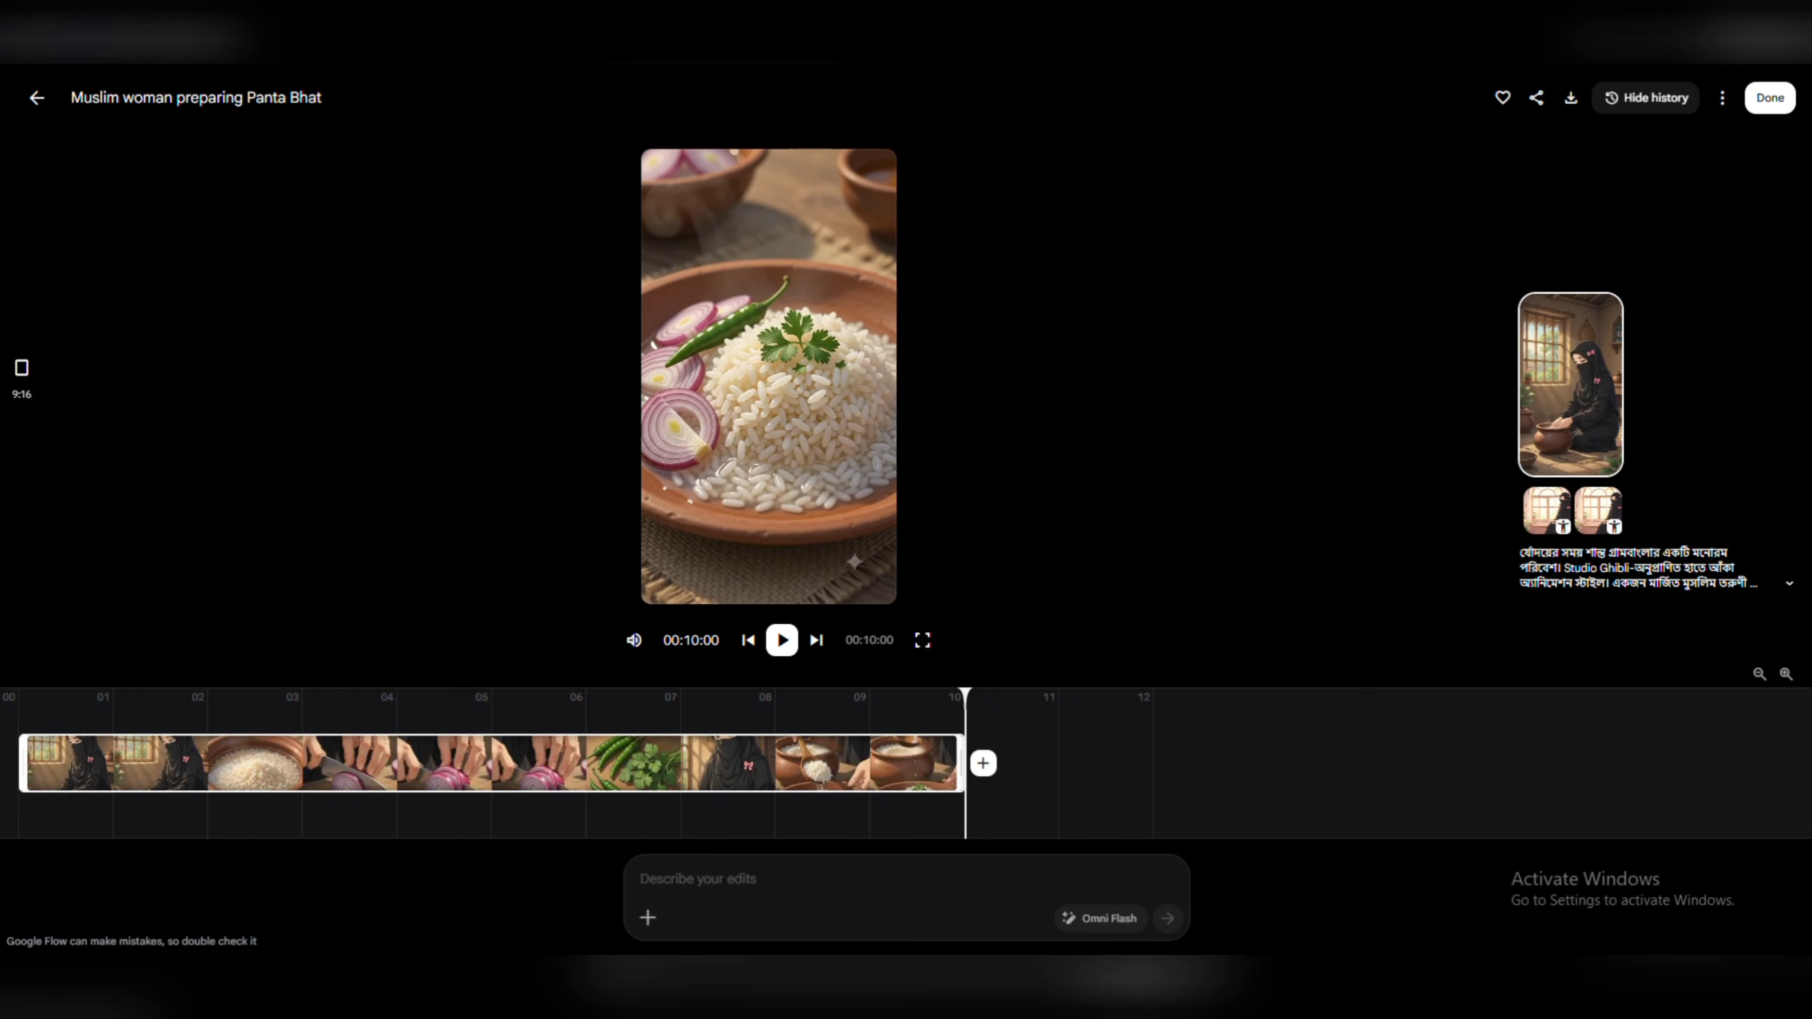
Switch to ChatGPT and paste the full village cooking prompt copied from Notepad into a new message.
key("alt+Tab")
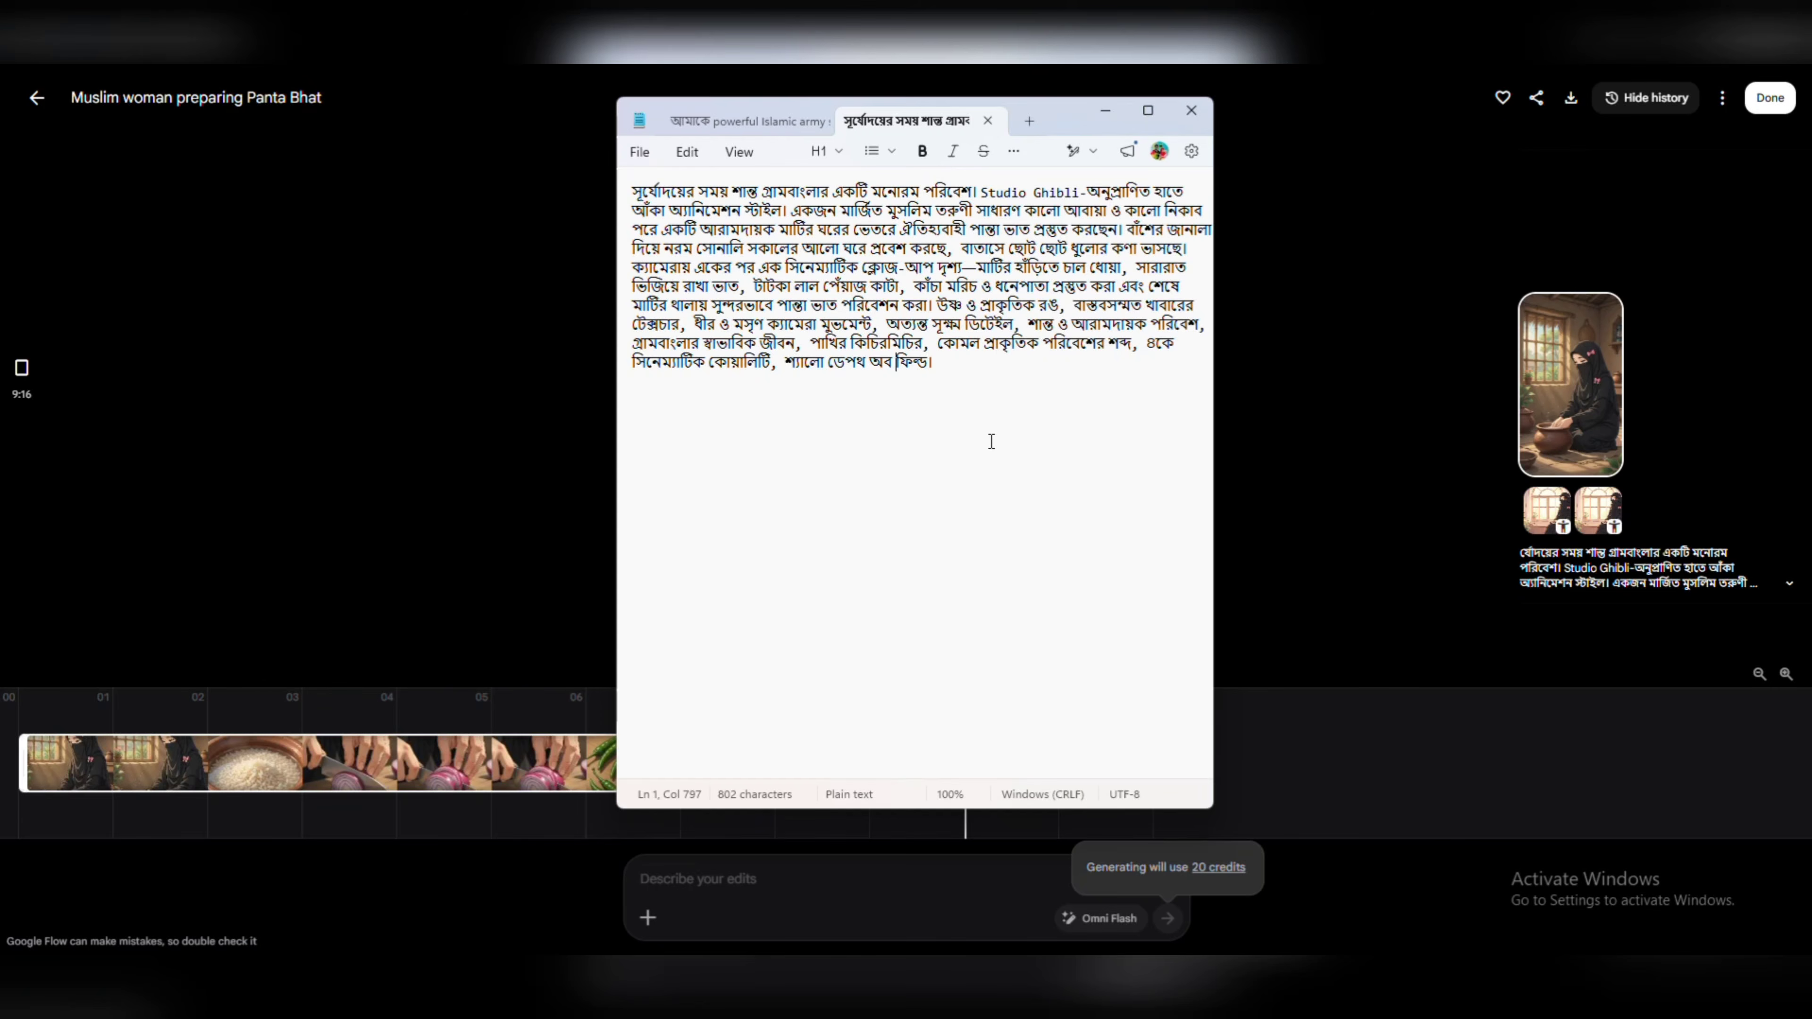
left_click(37, 99)
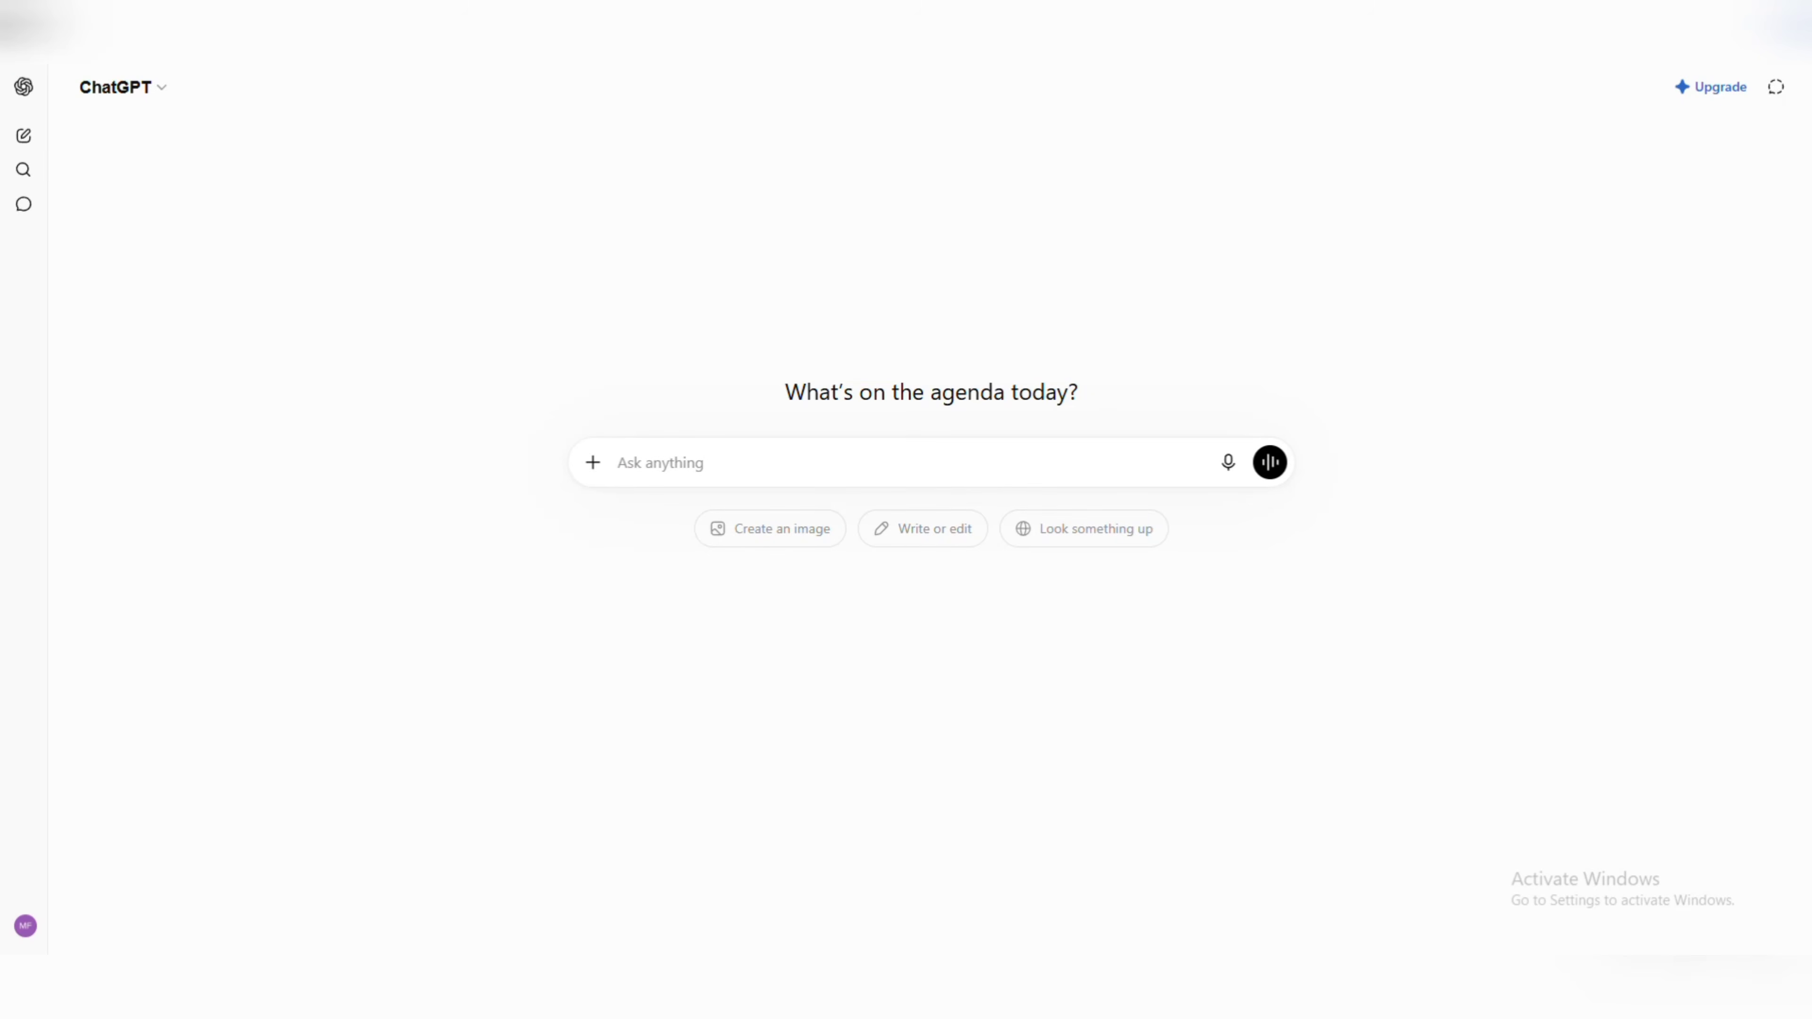
mouse_move(1198, 1002)
left_click(1198, 867)
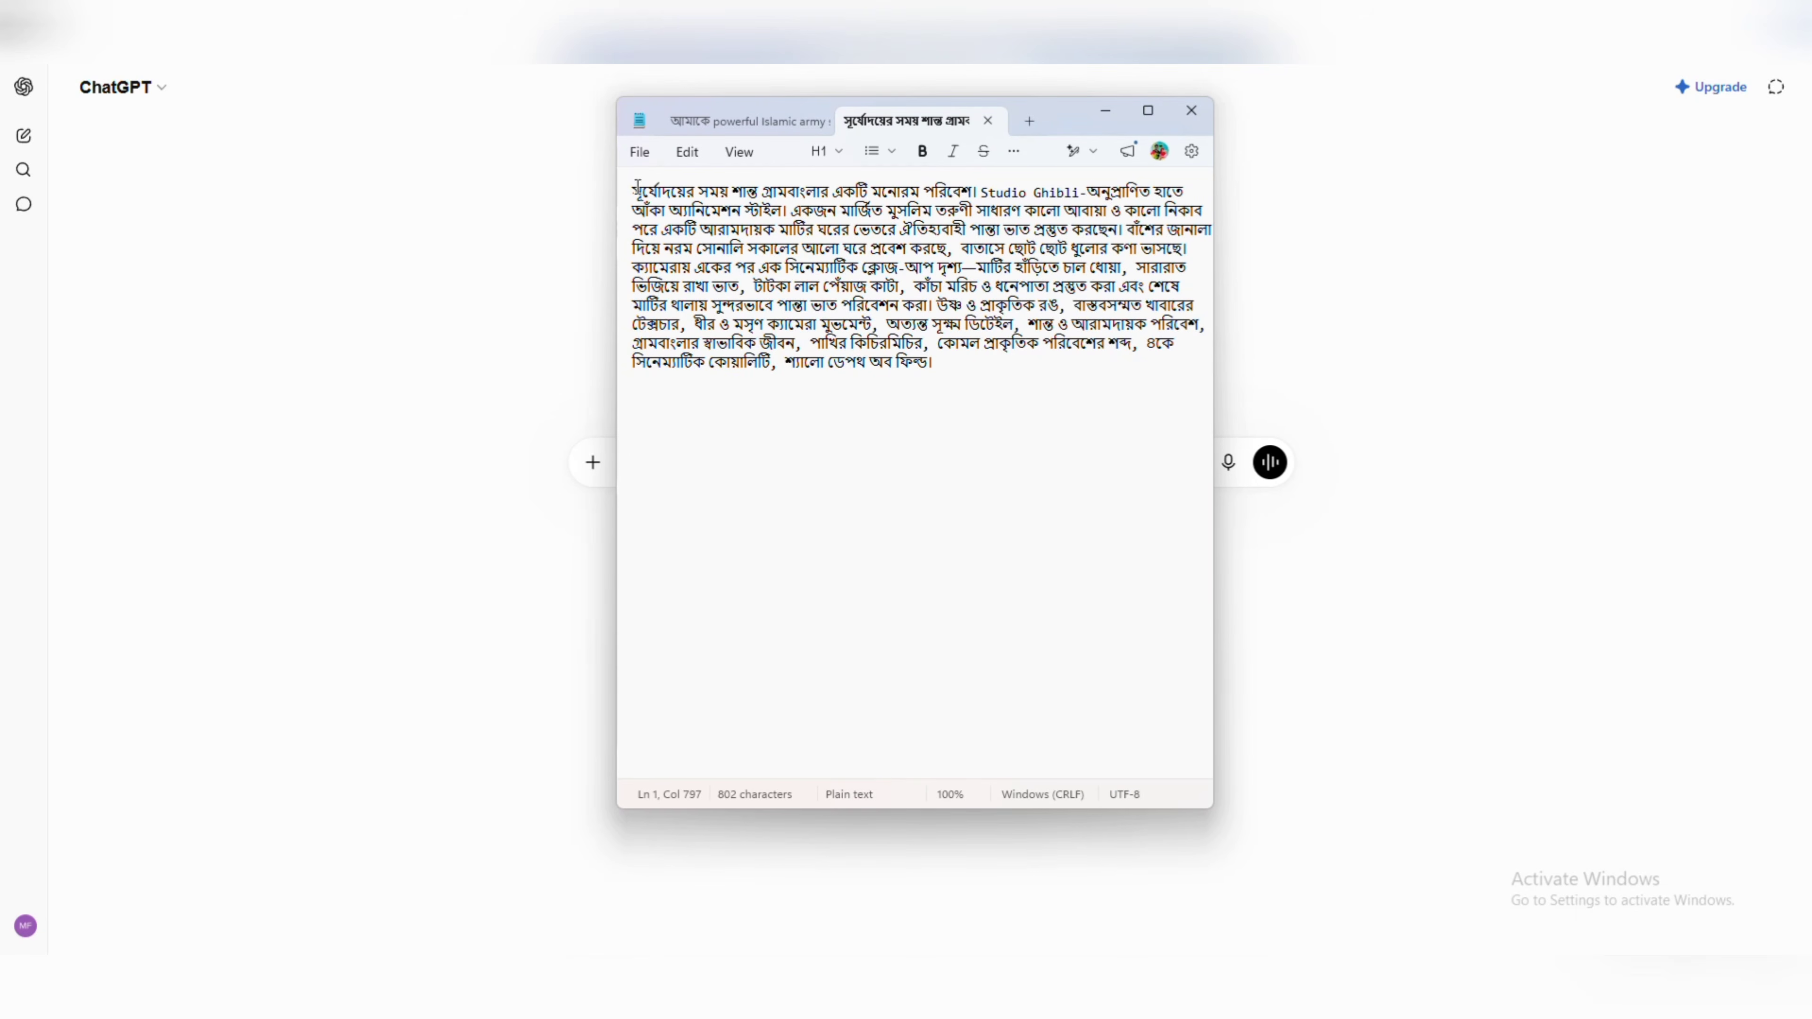
left_click_drag(637, 187, 980, 378)
right_click(861, 287)
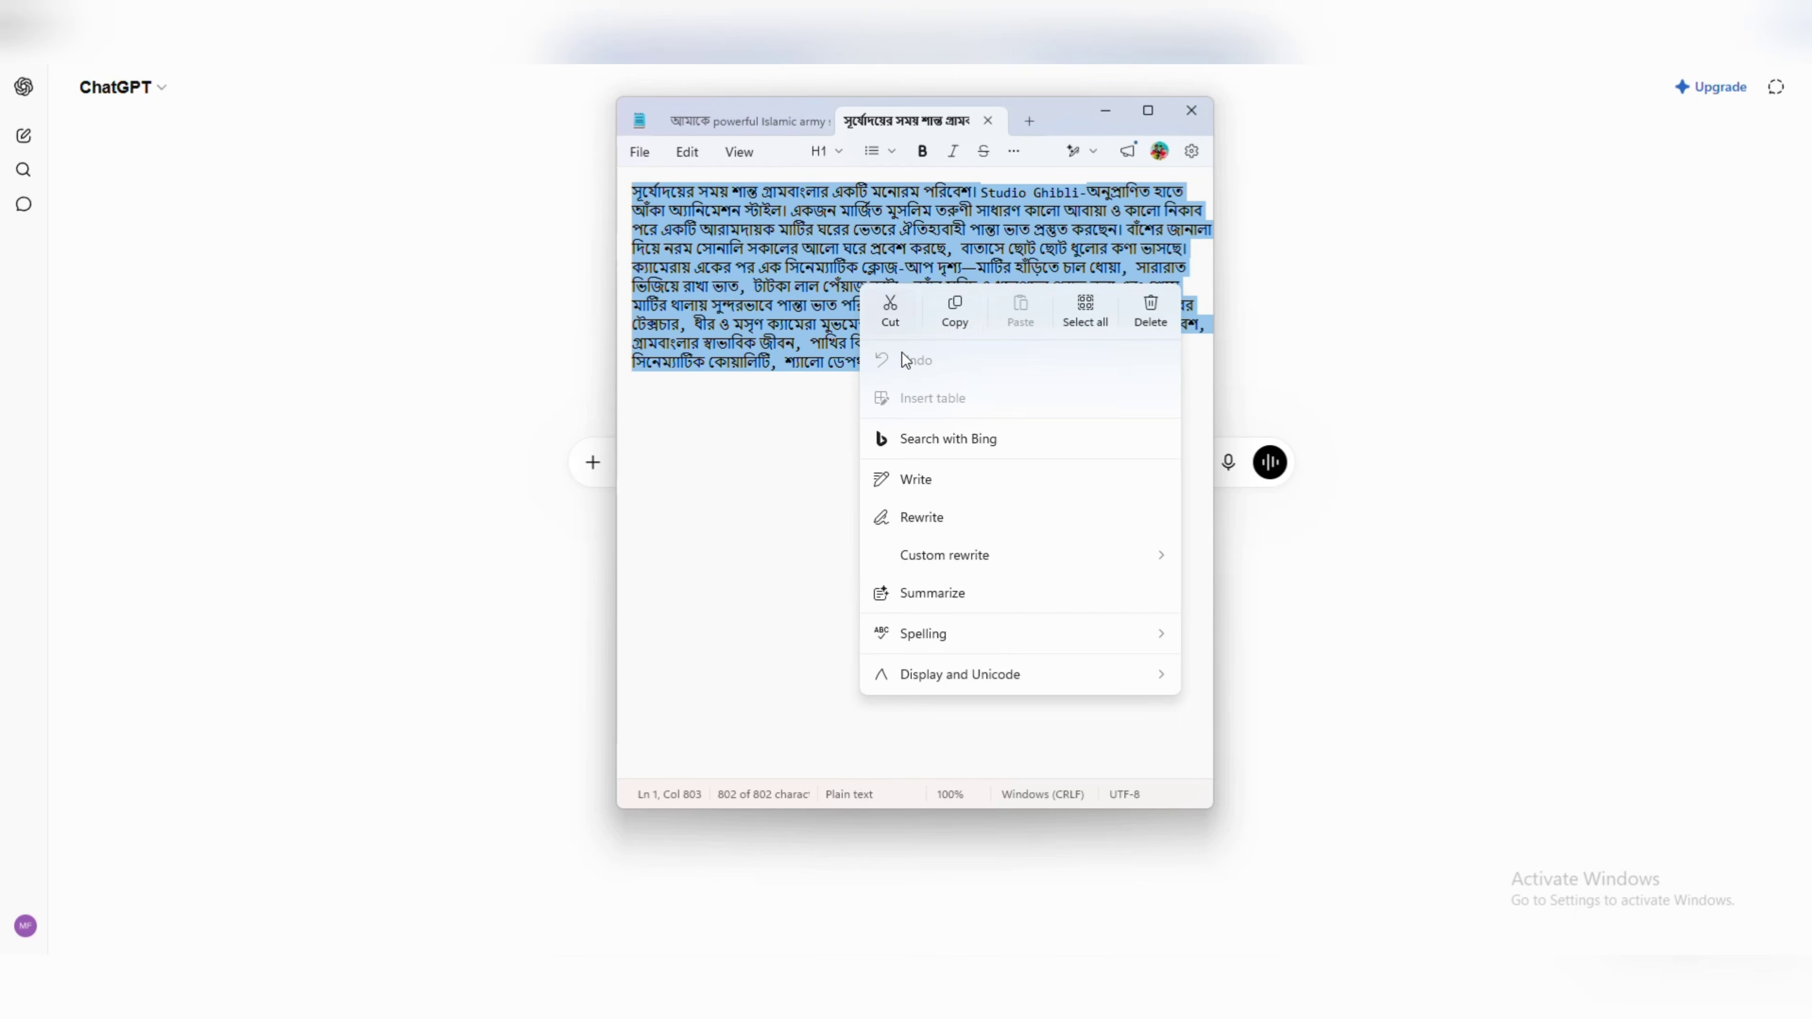
left_click(954, 315)
left_click(1190, 110)
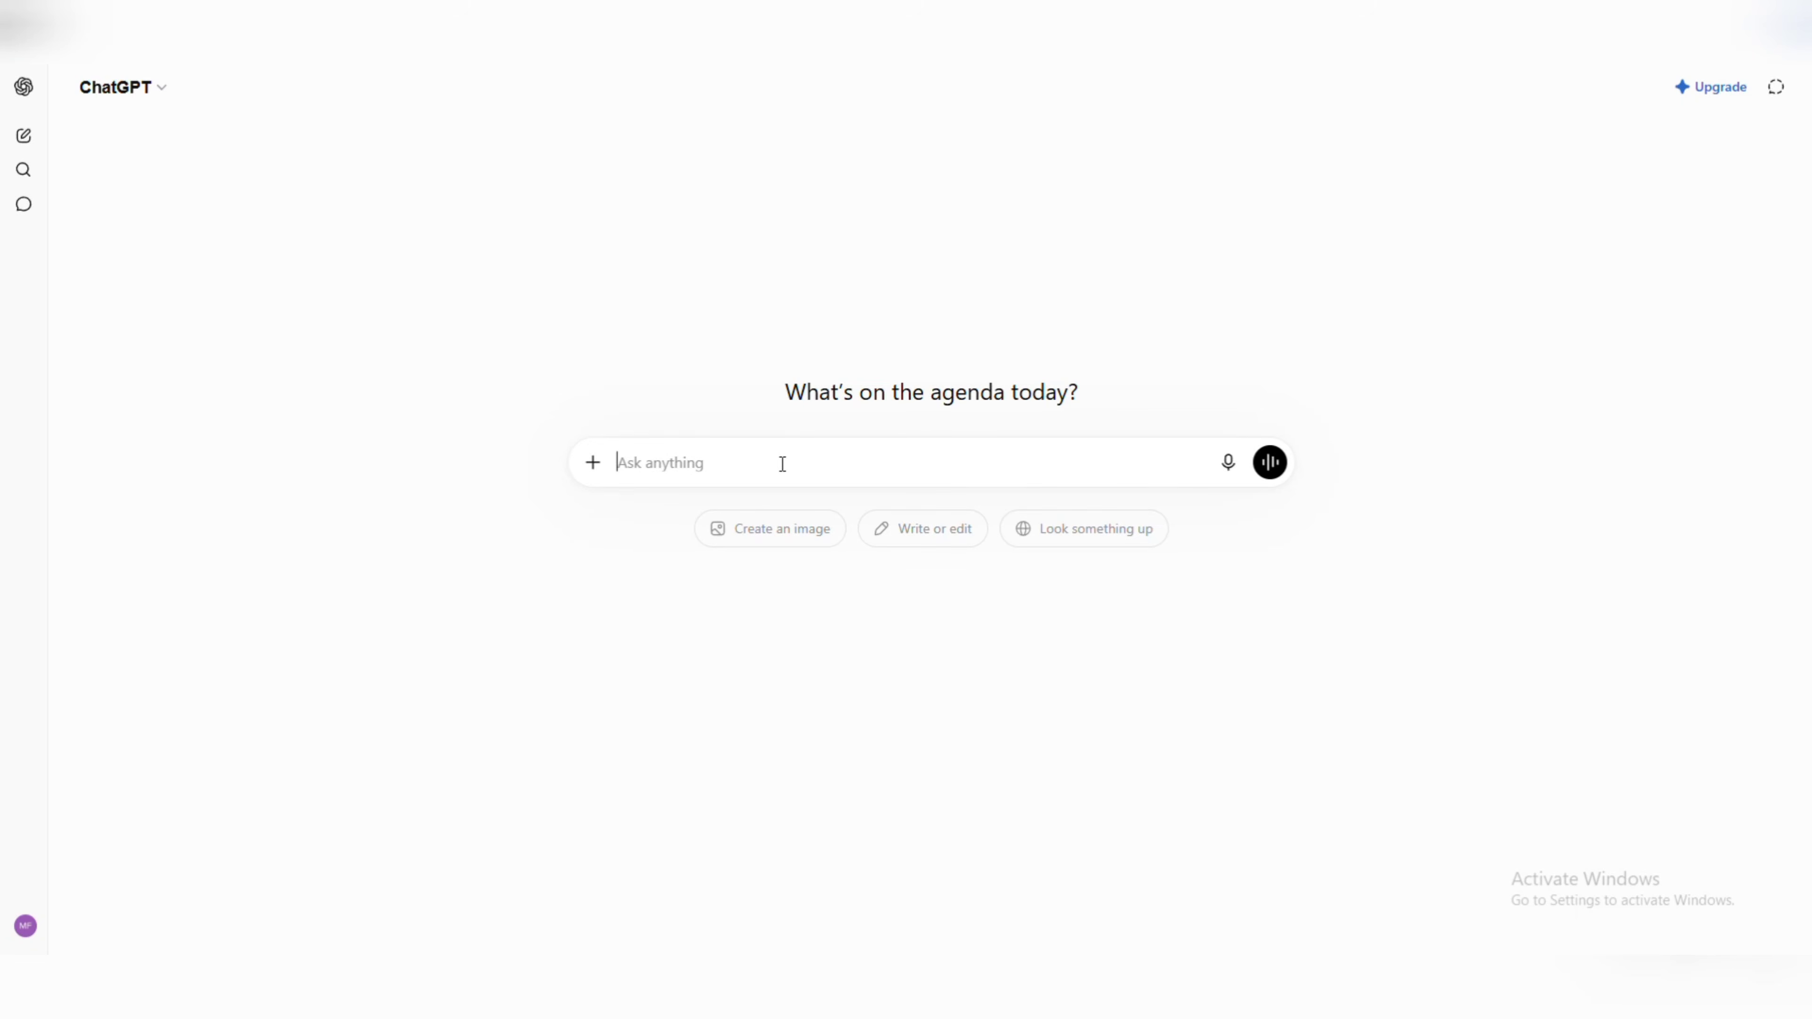
key("ctrl+v")
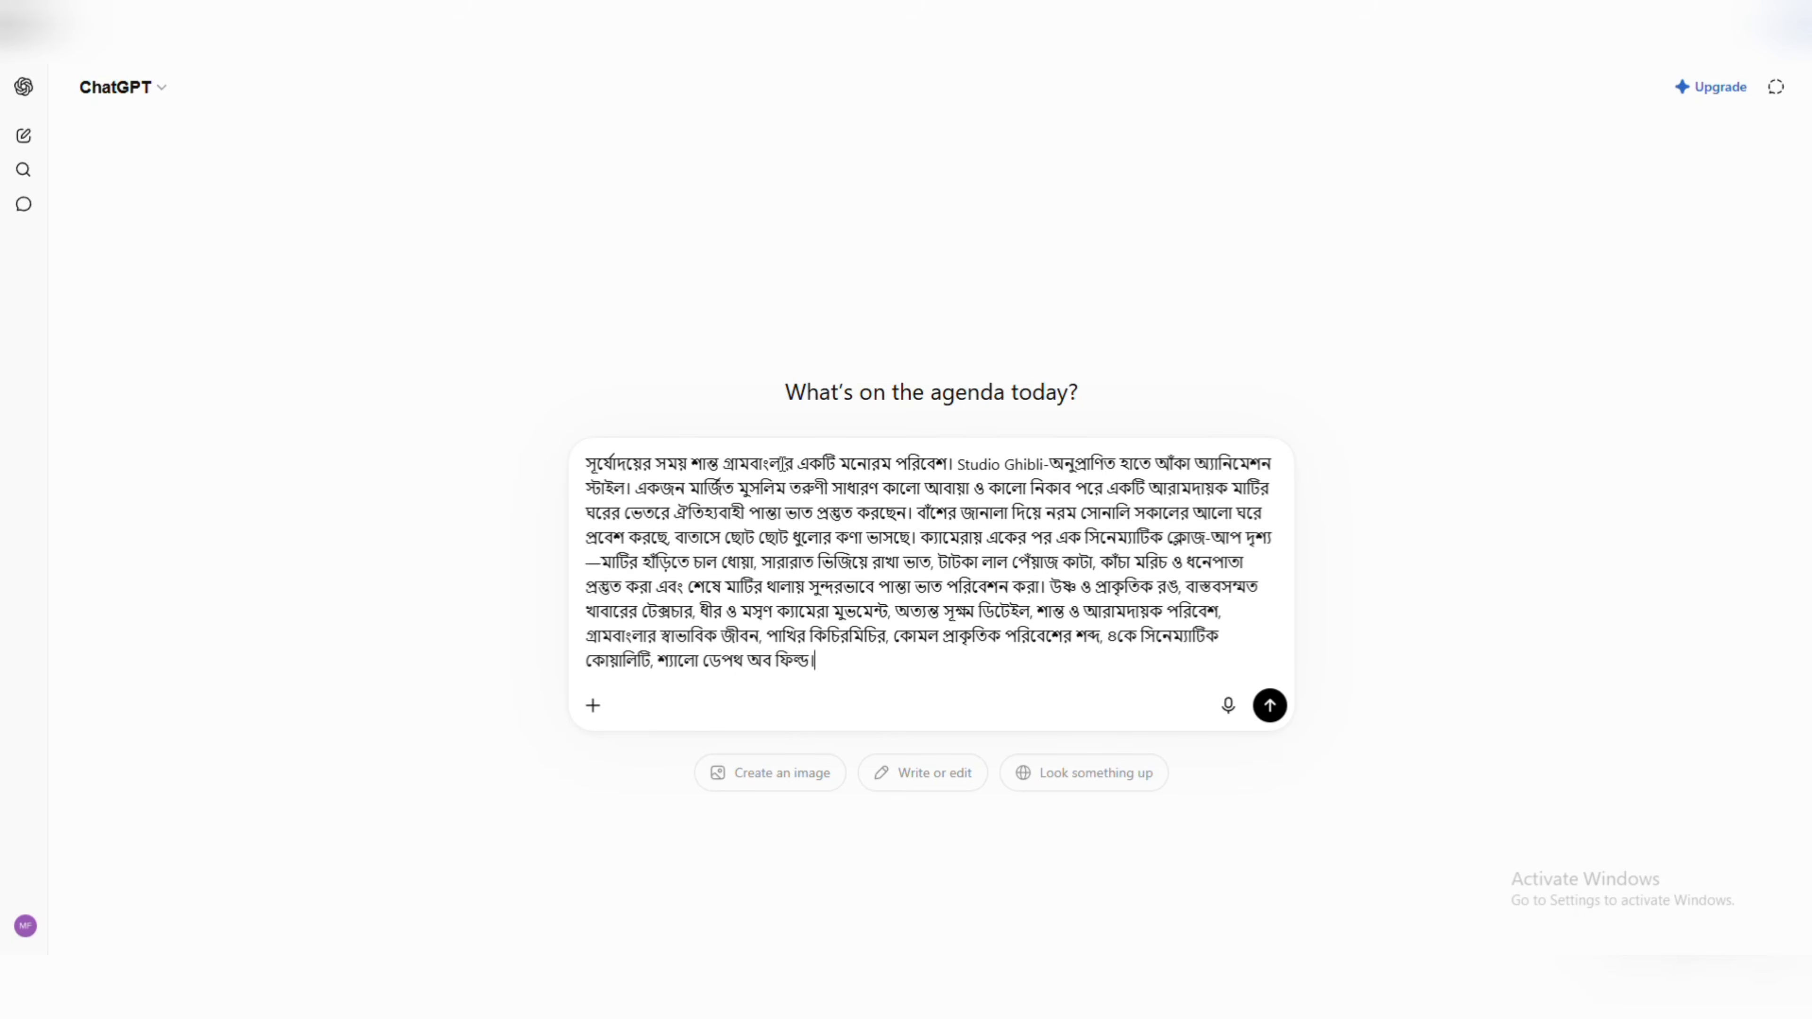
Add "এই গল্পের পরের অংশ দাও। এবার ১৬:৯ সাইজের ভিডিও হবে।" below the pasted prompt and send the message.
key("shift+Return")
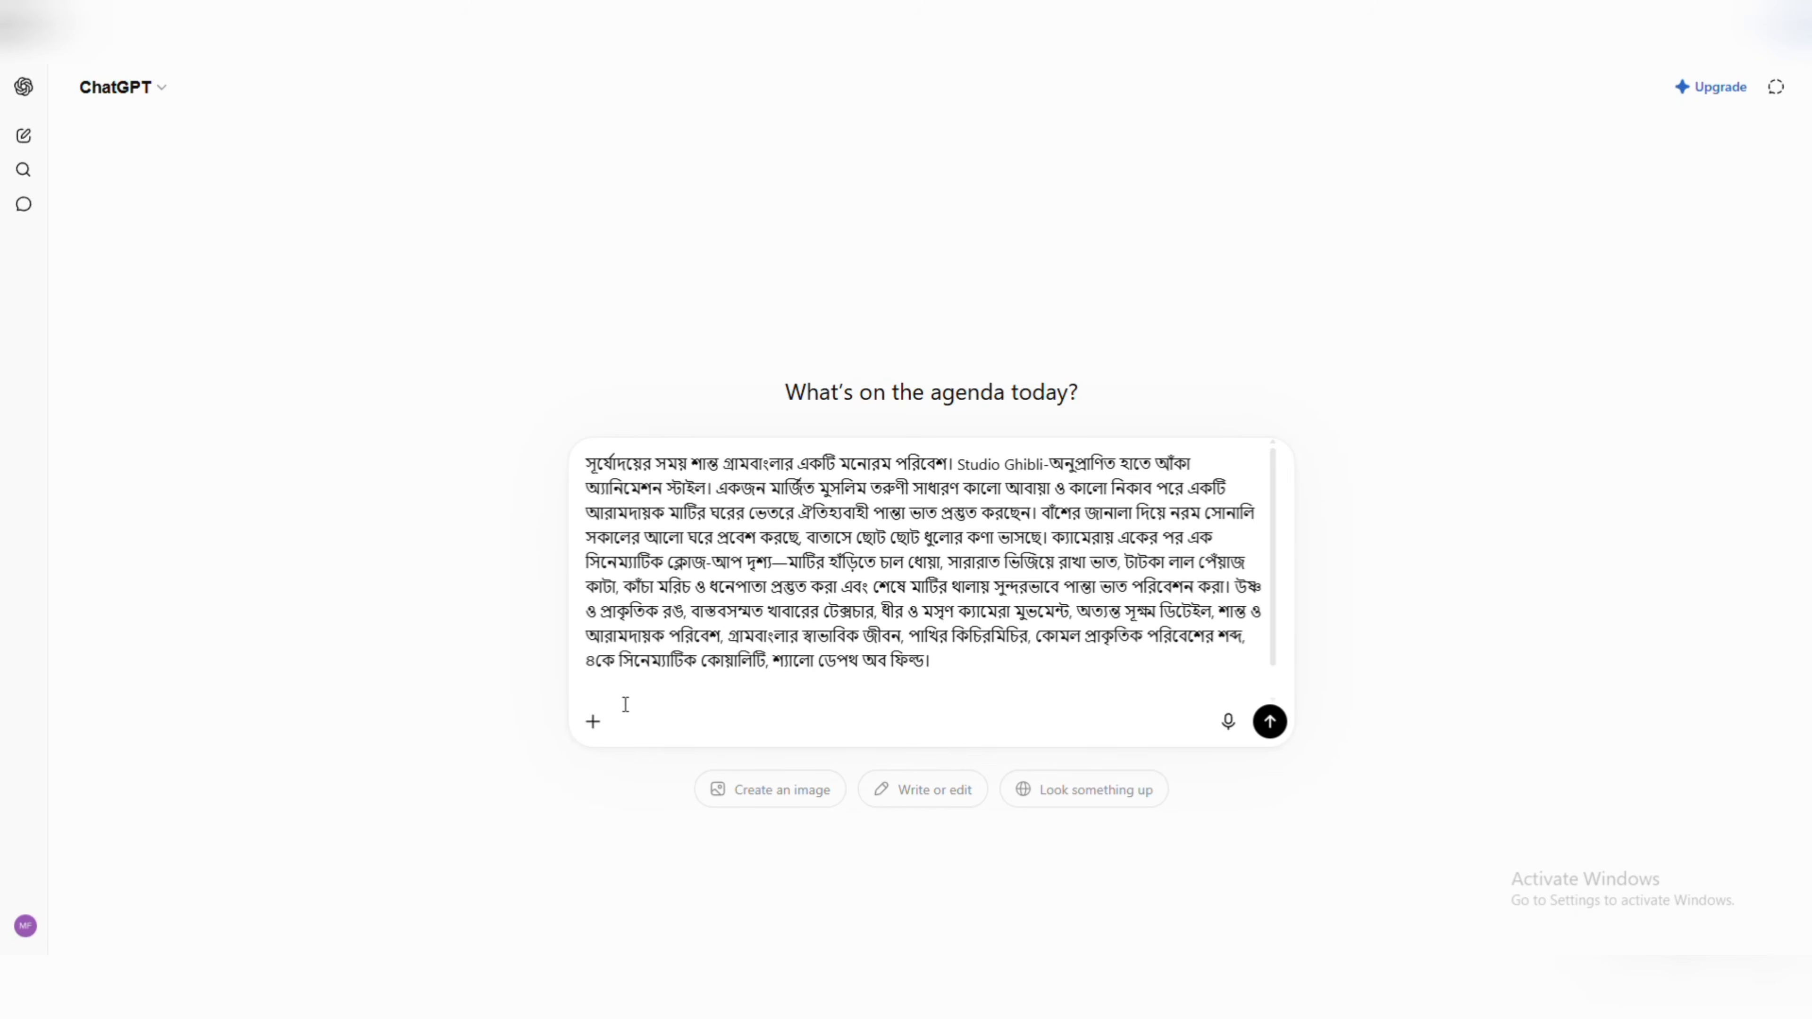
type("এই")
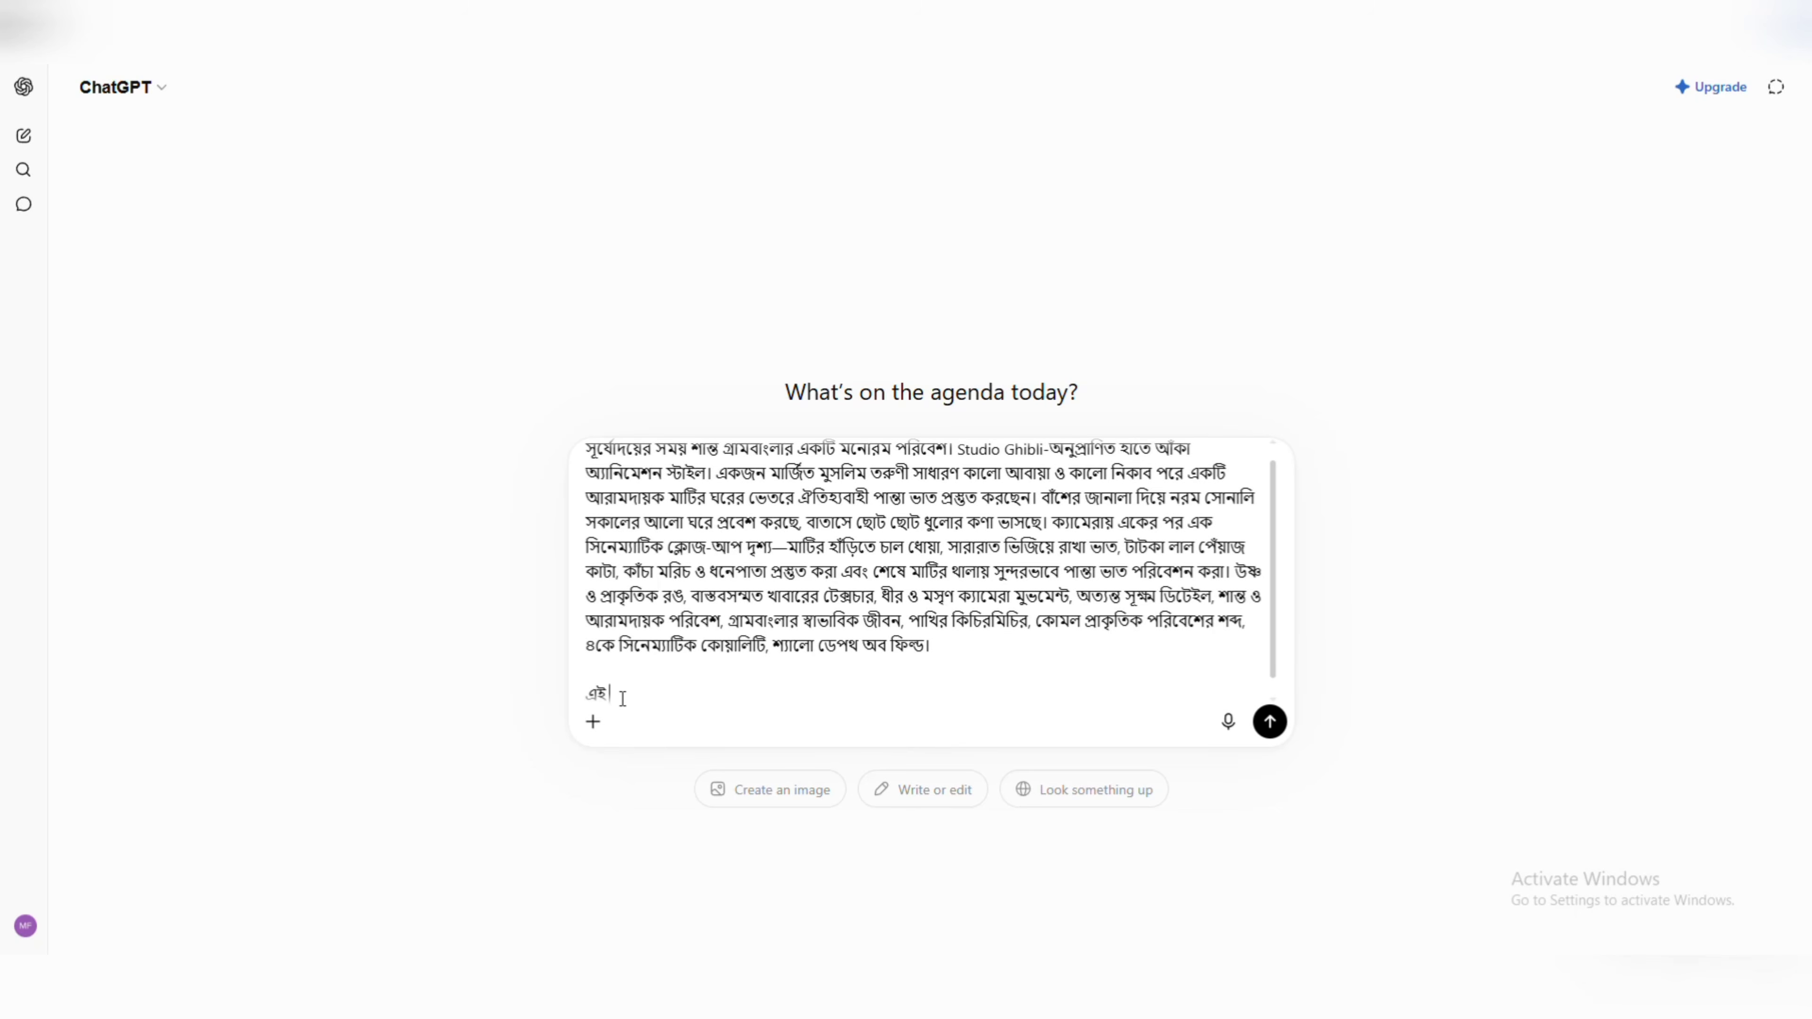
type(" গল্পের পরের আ")
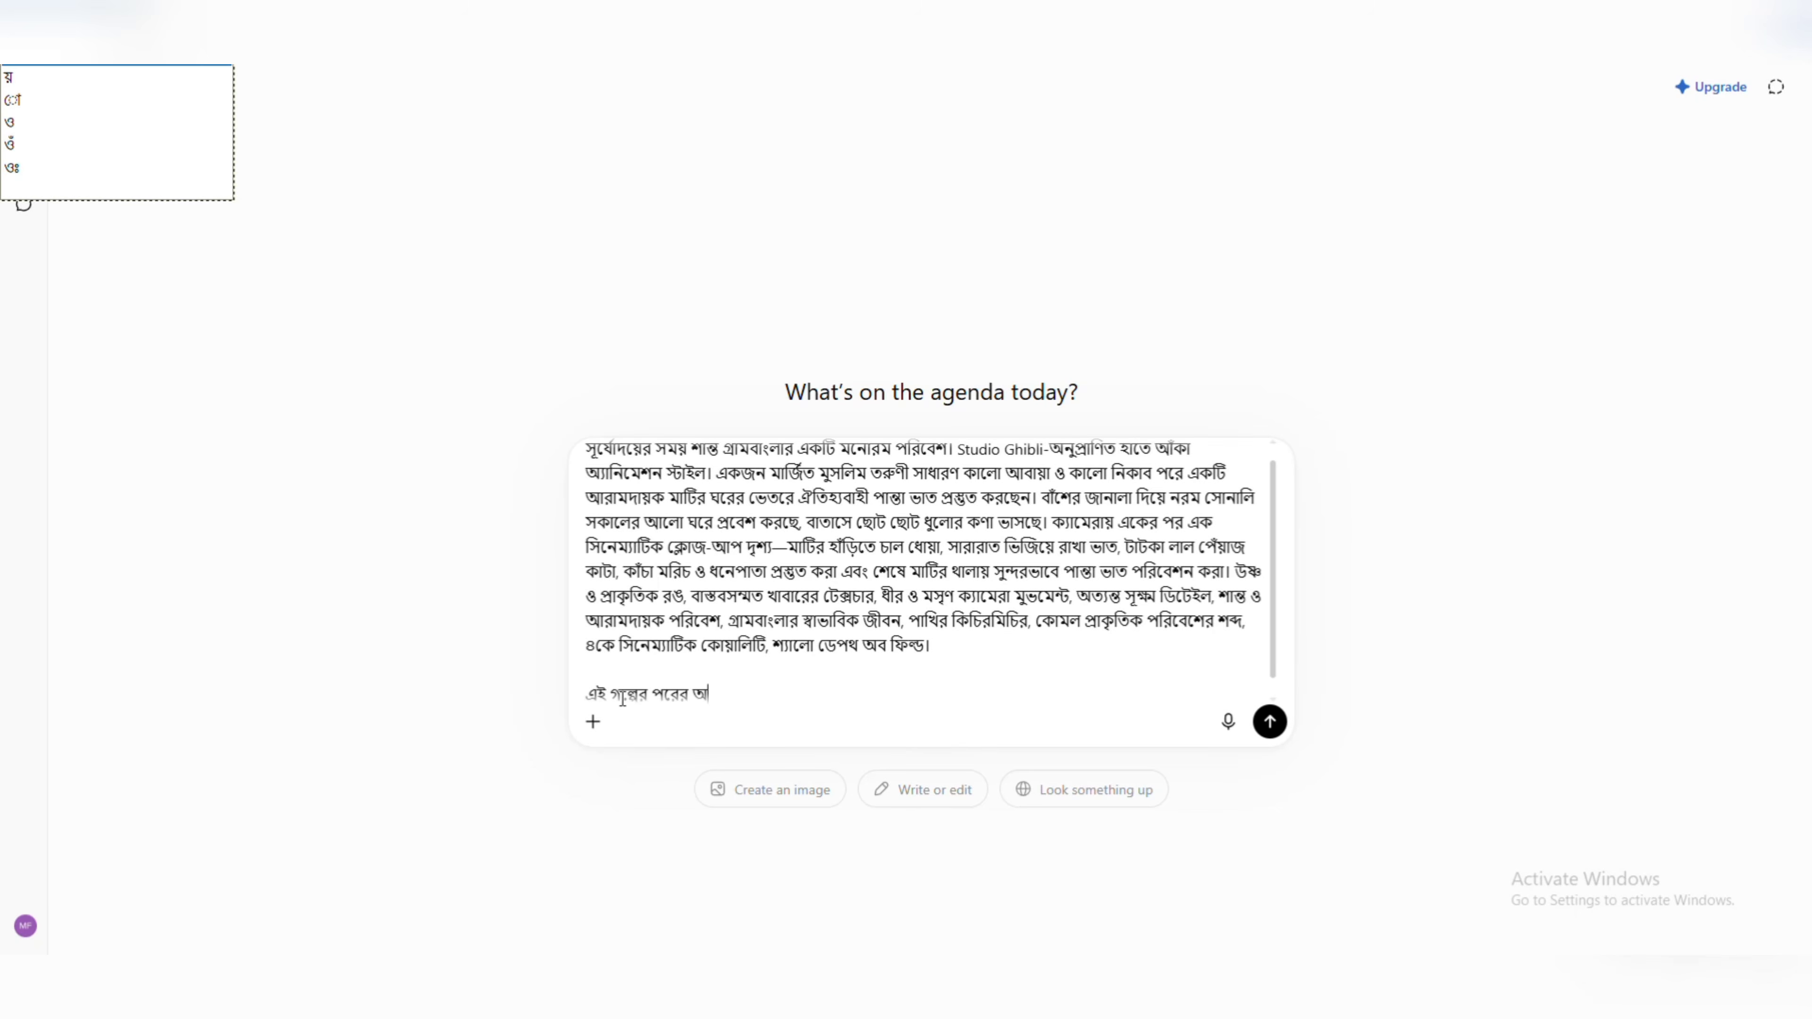
key("BackSpace")
type("অংশ দা")
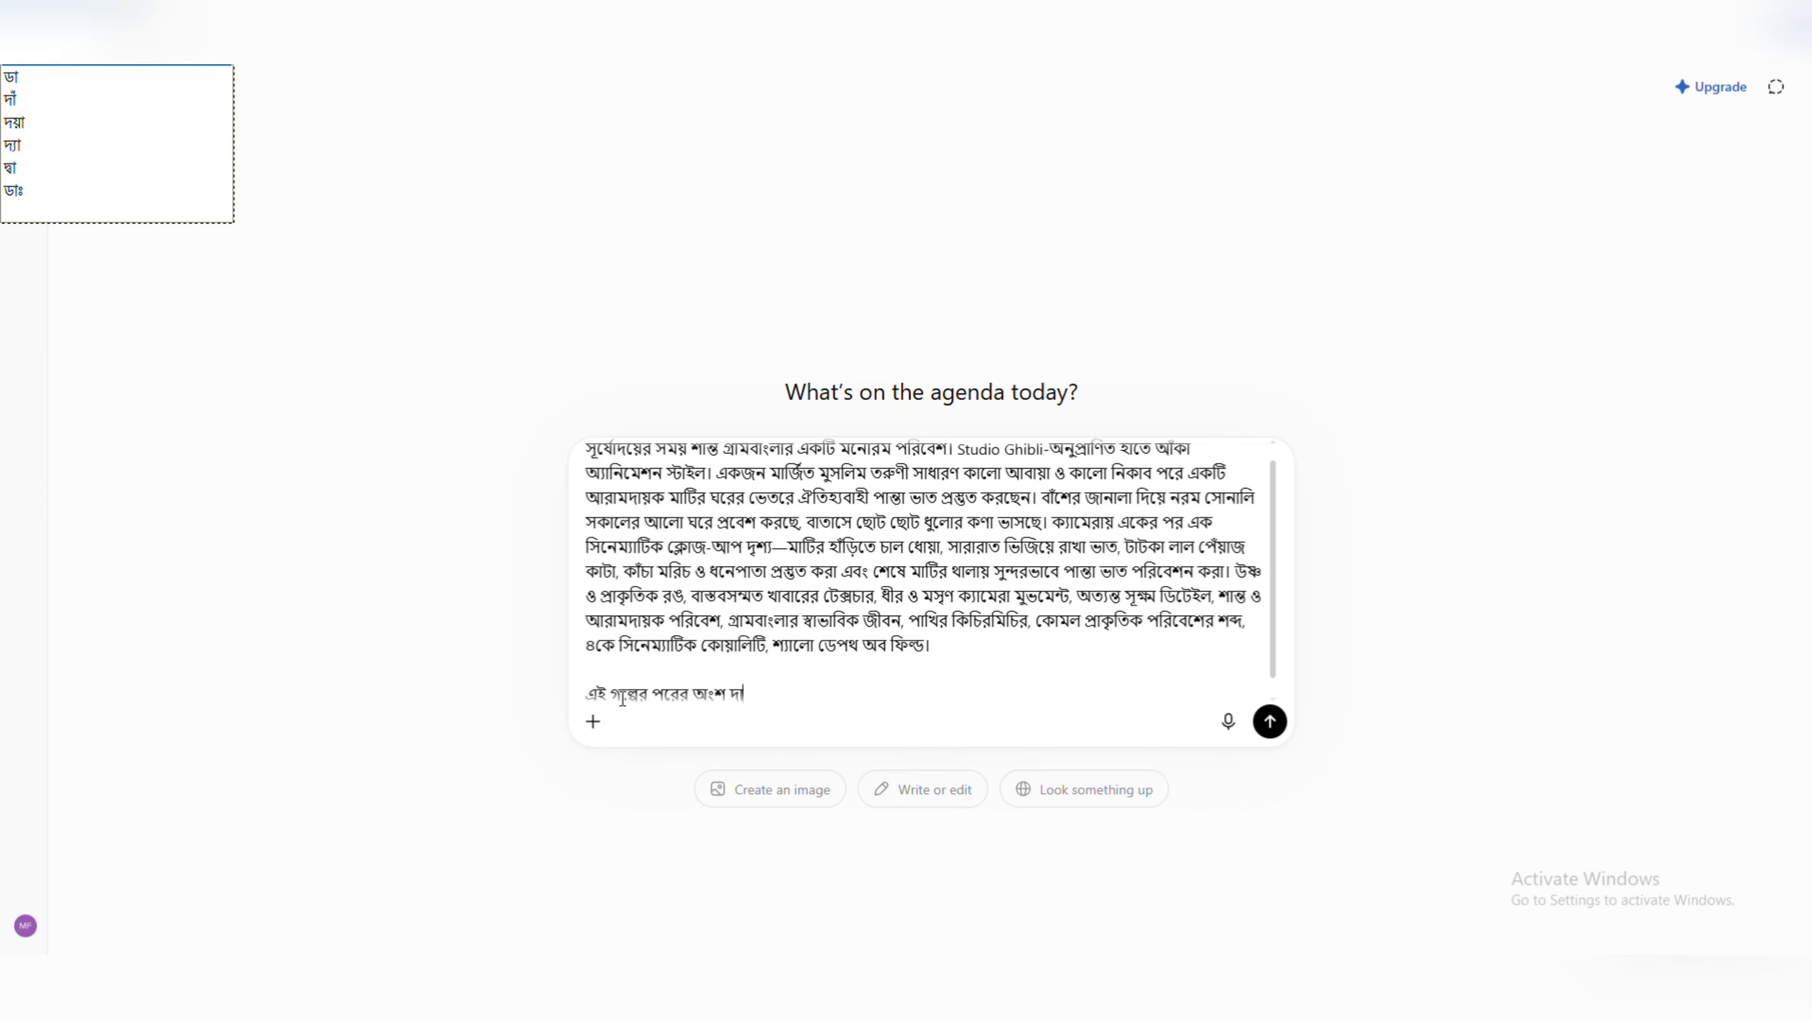
type("ও। এবার ১৬:৯")
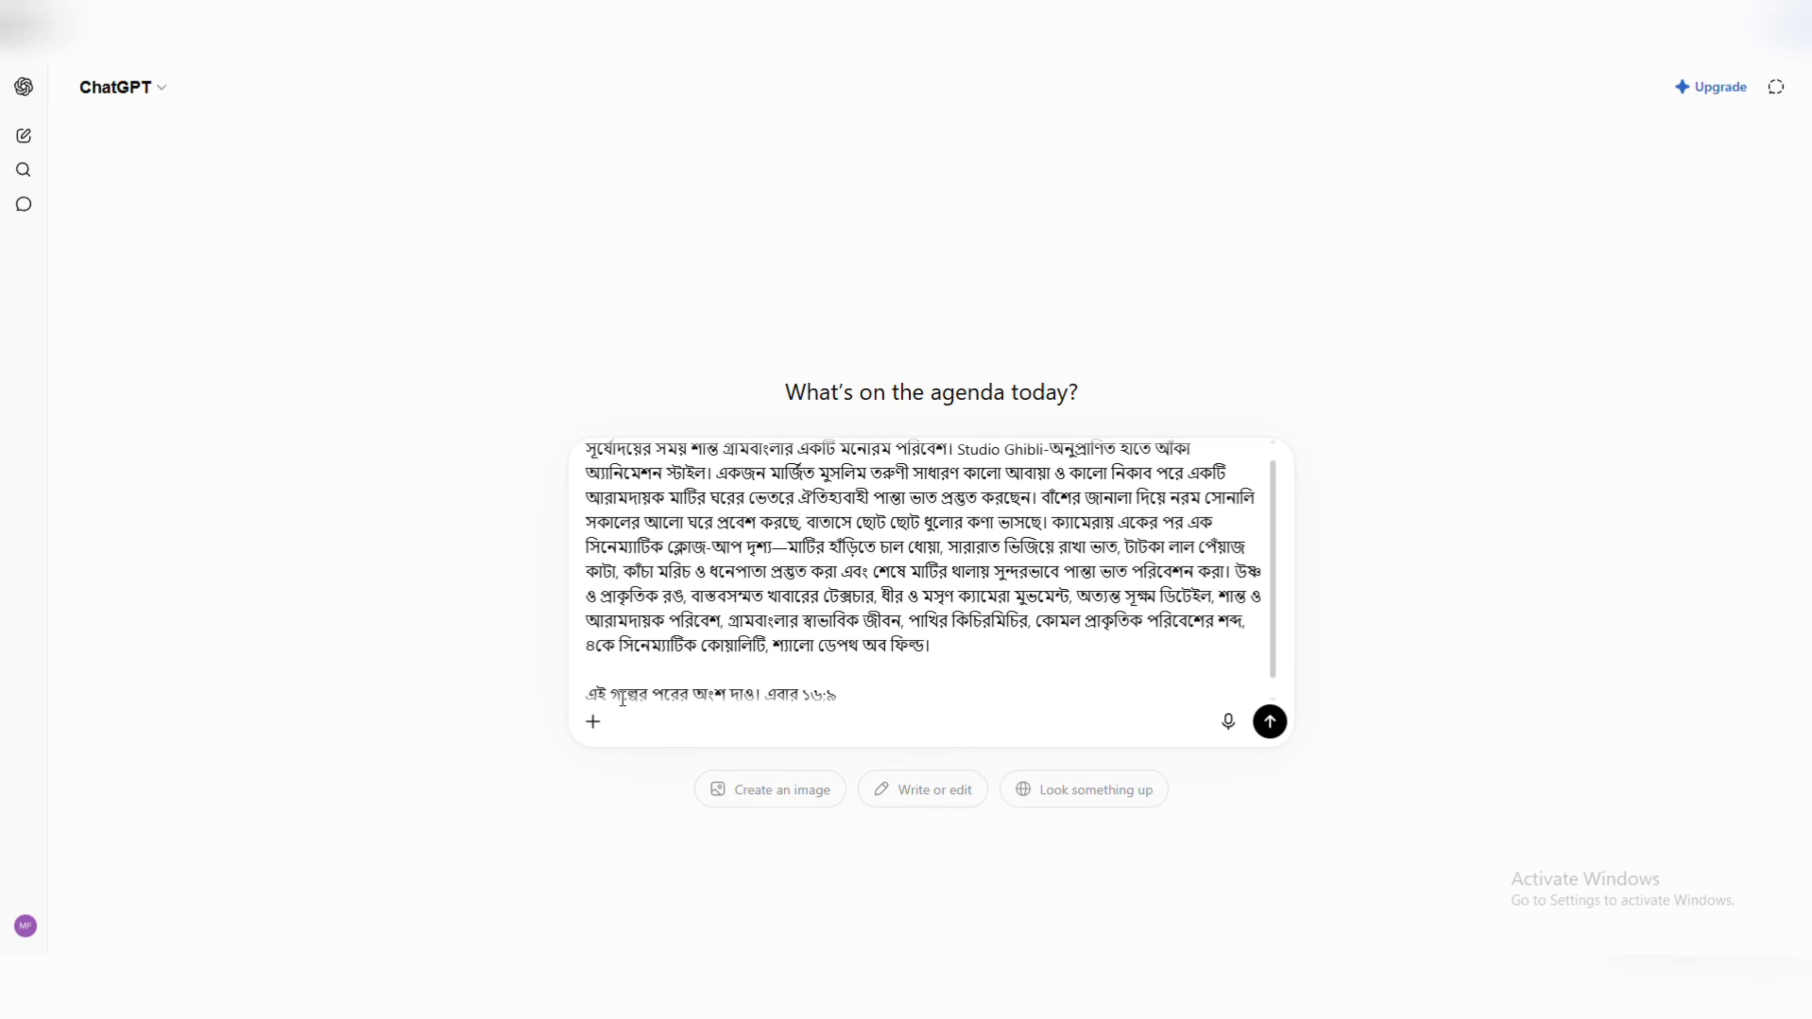
type("সাইজের ভিডিও হবে।")
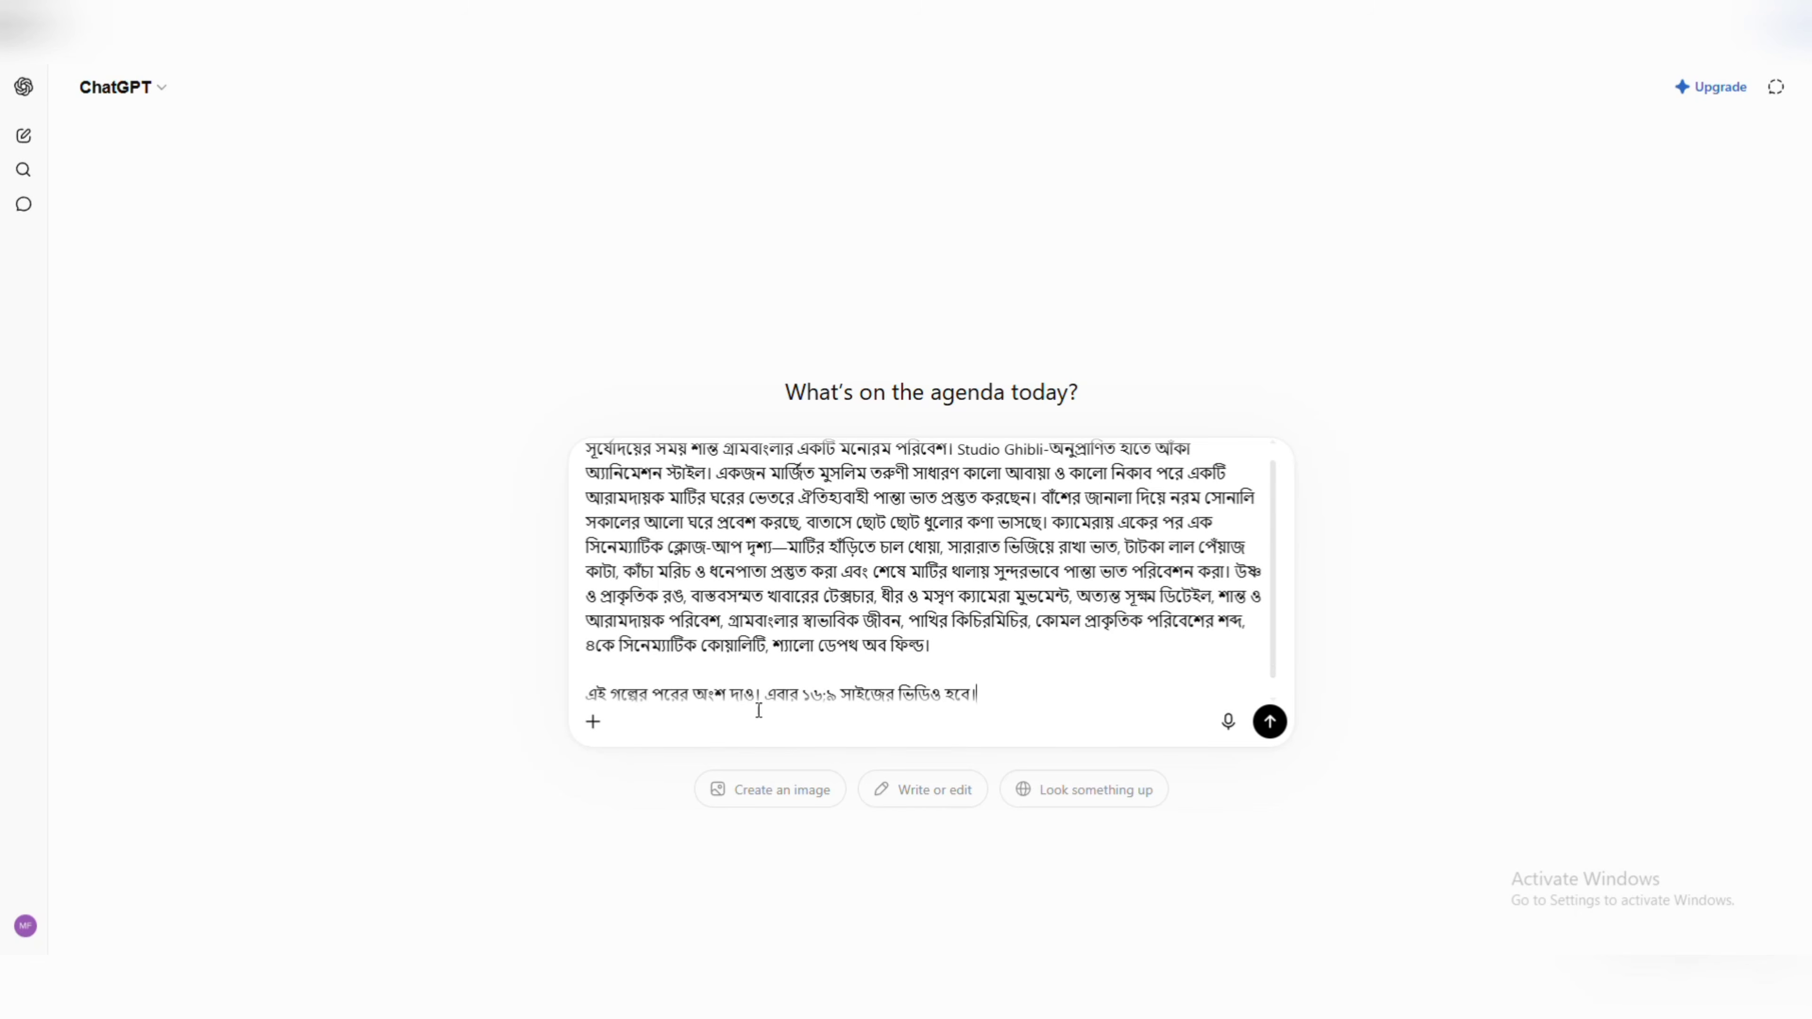
scroll(807, 653, "up", 1)
scroll(807, 653, "down", 1)
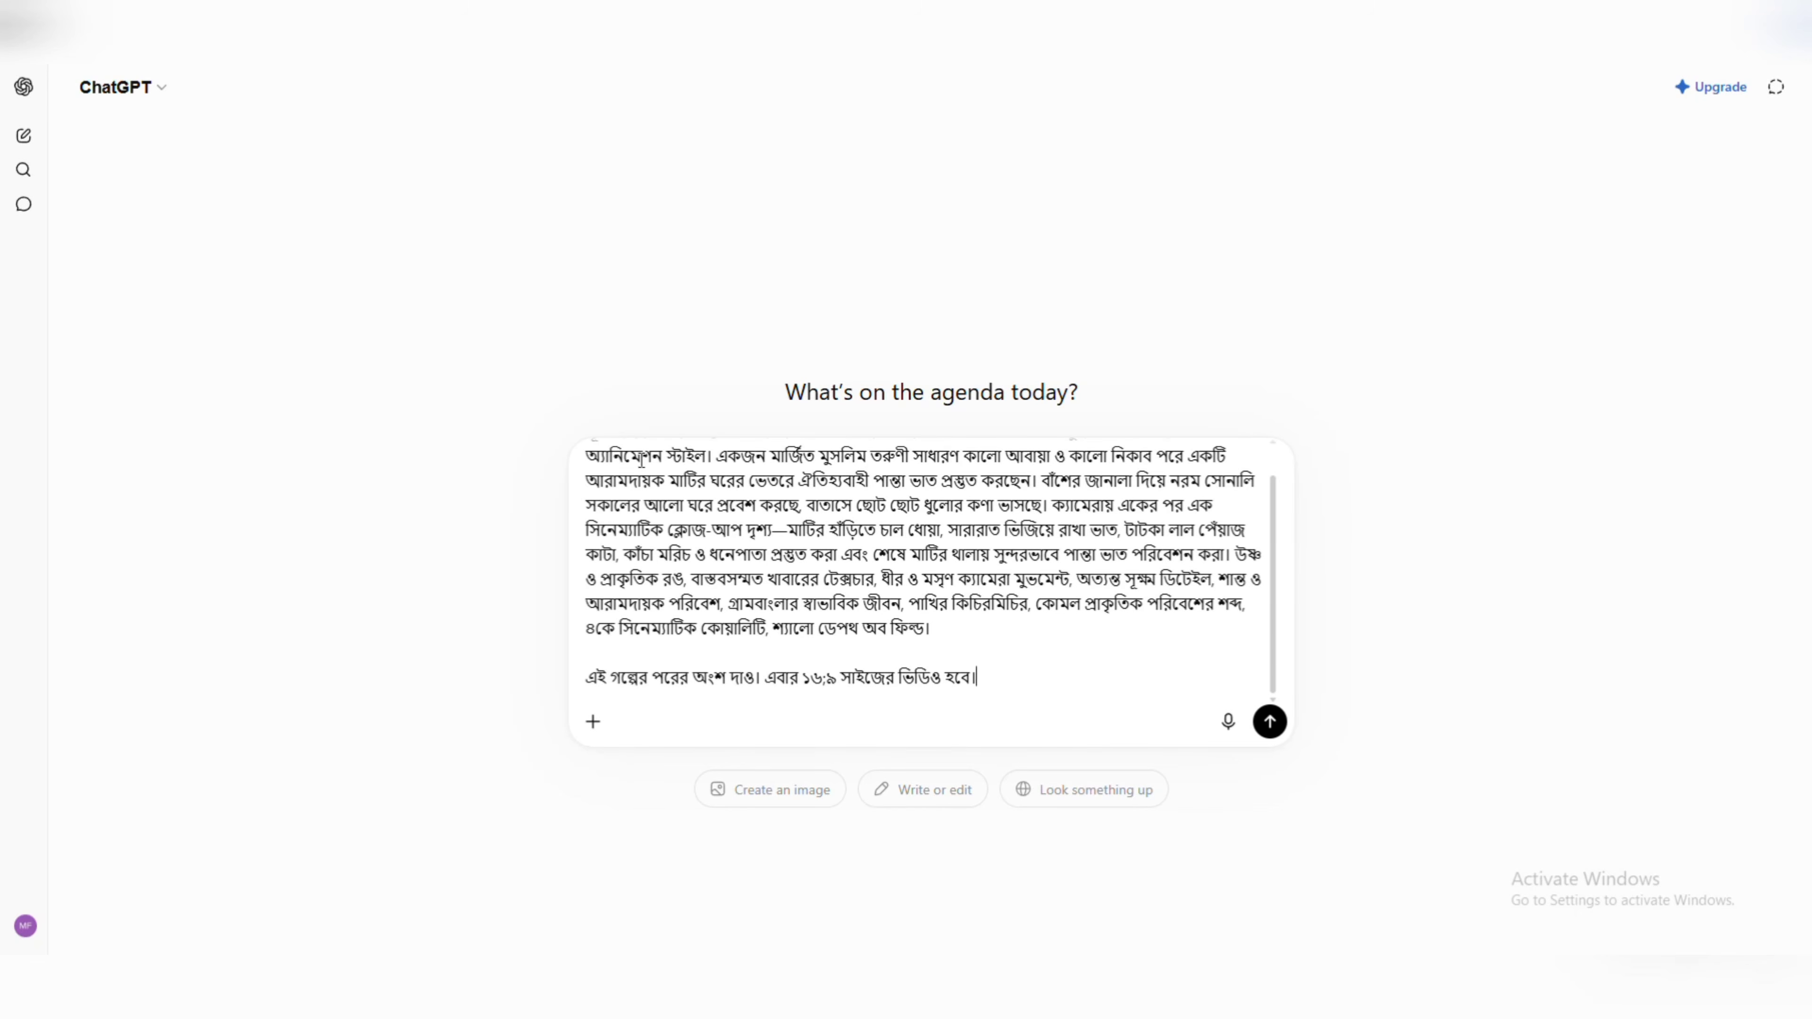
scroll(663, 548, "up", 1)
scroll(702, 568, "down", 1)
left_click(1268, 720)
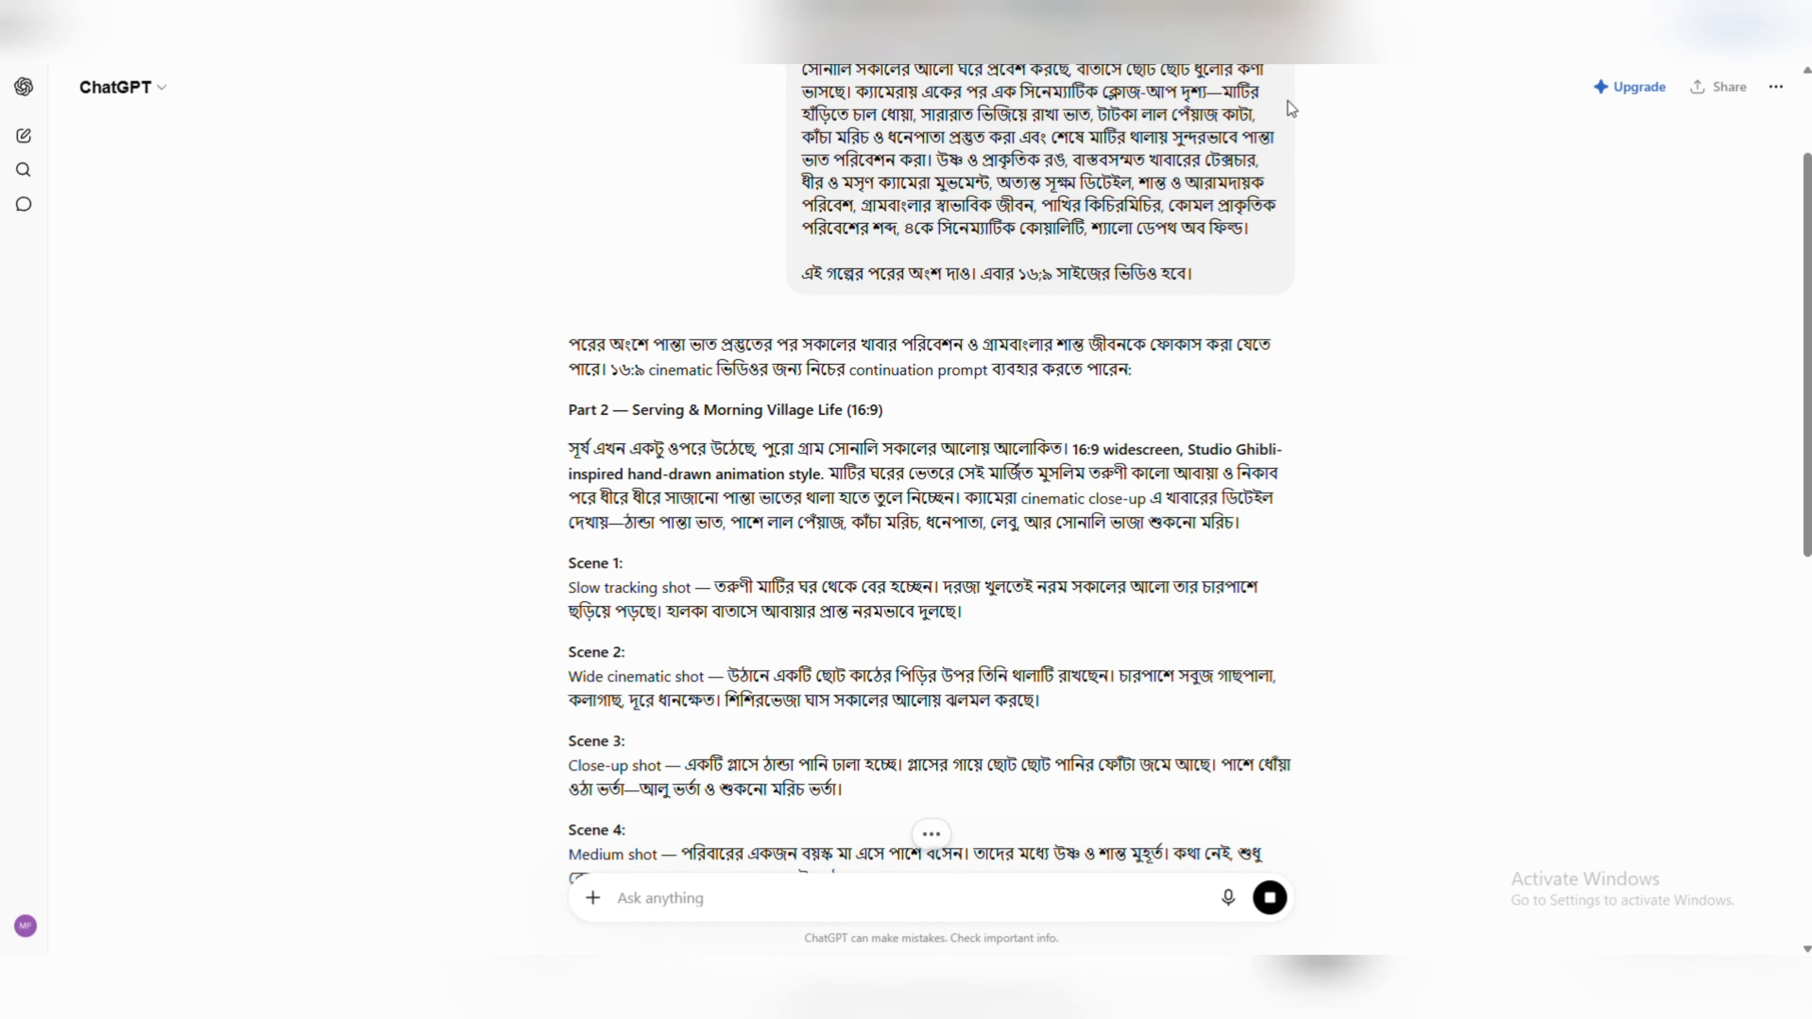
Send the follow-up "সেন্স আকারে নয়, একবারে দিবে" to request the continuation as one undivided prompt.
type("সেন")
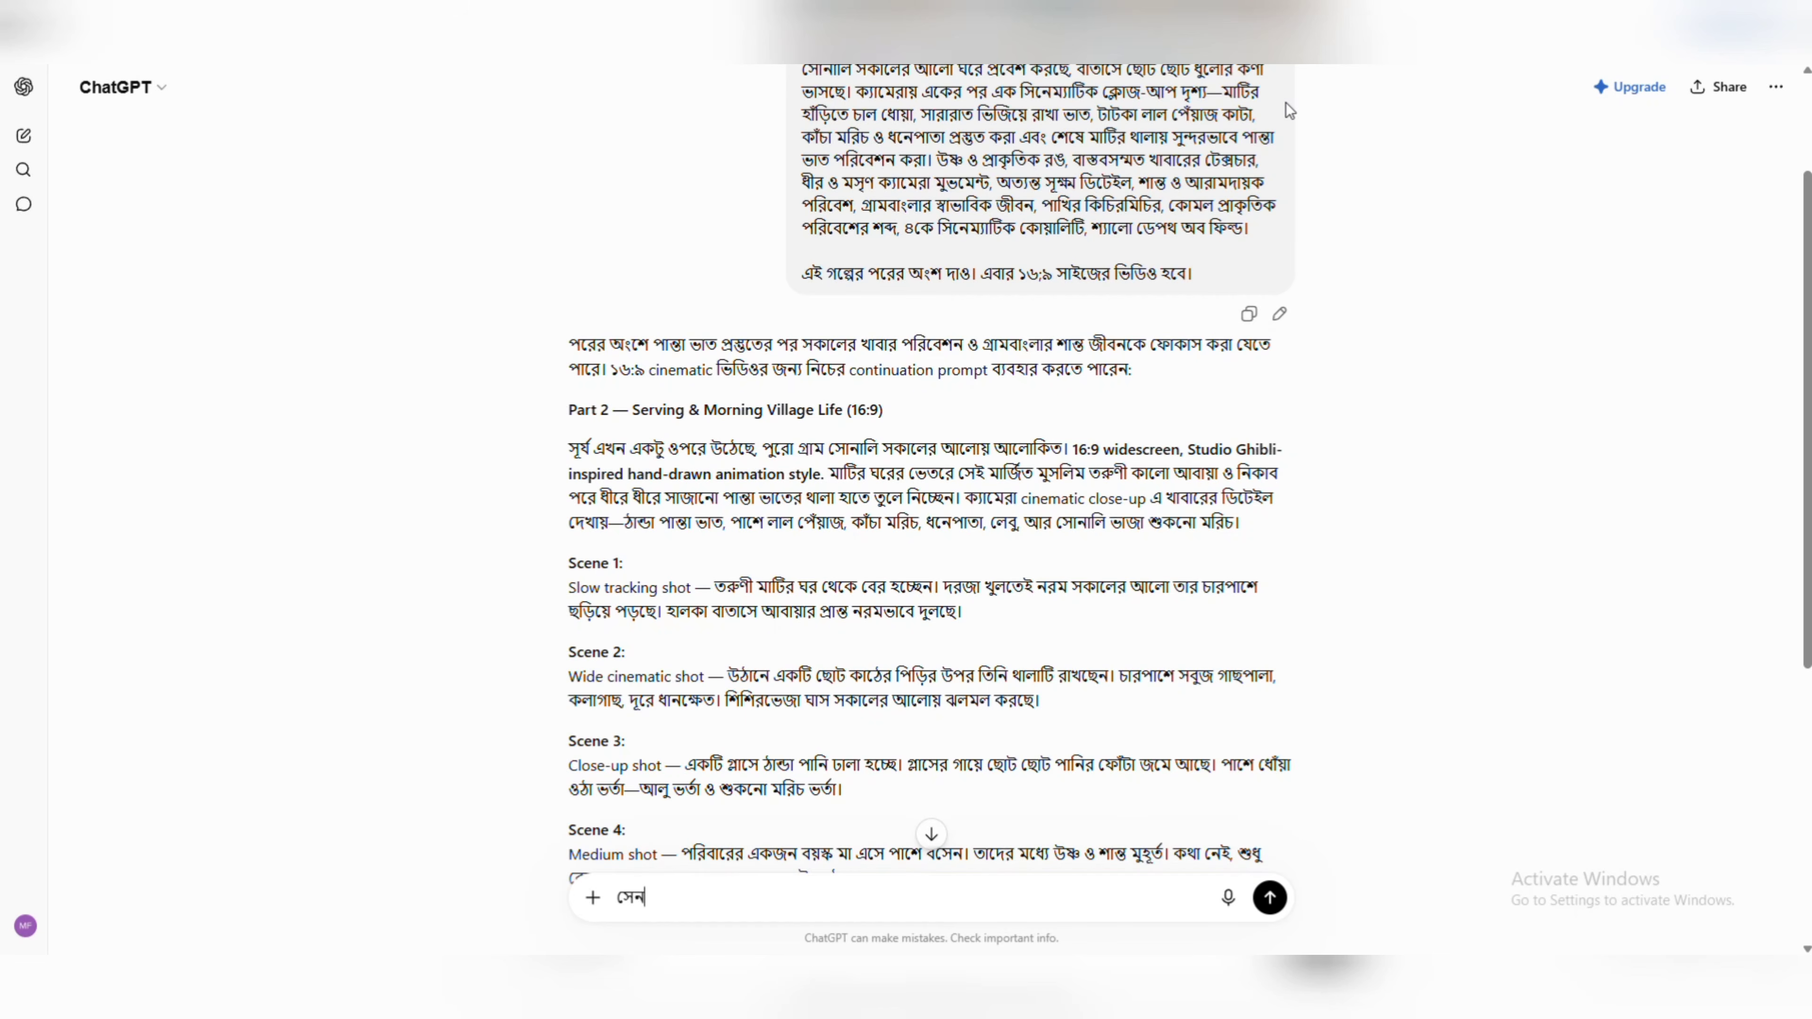
type("্স আকারে ন")
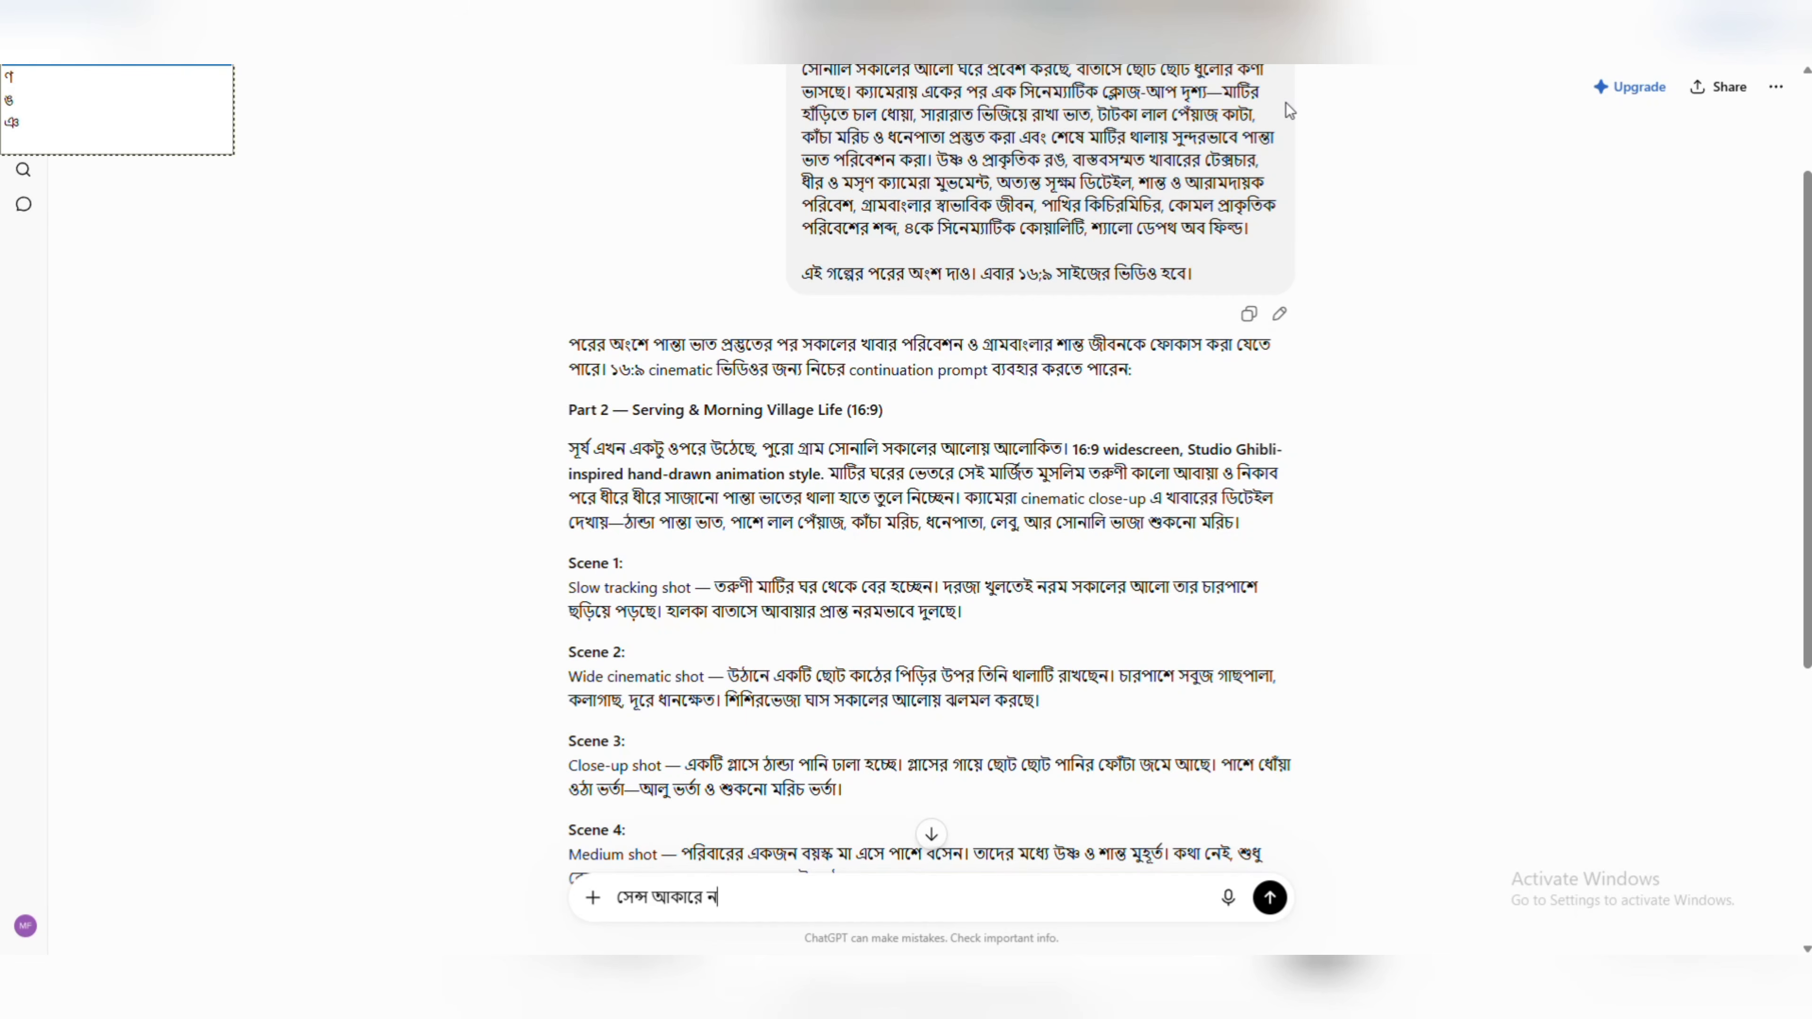
type("য়, এক")
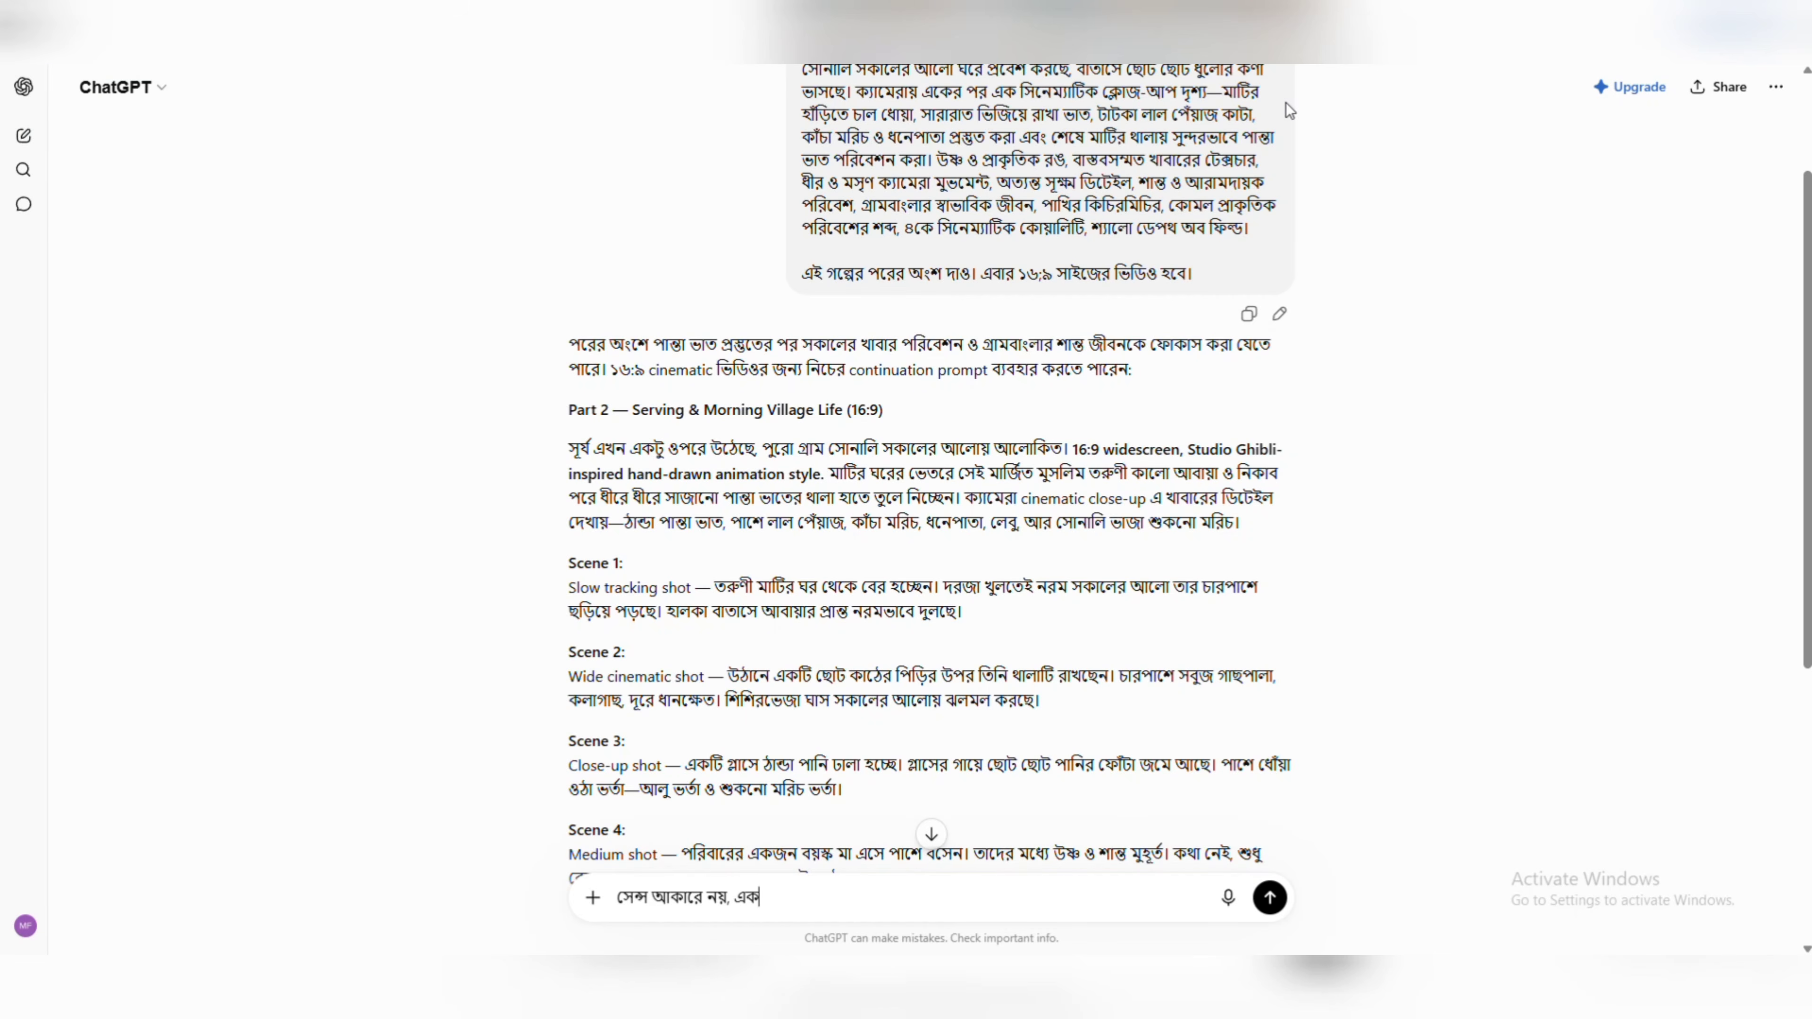
type("বারে দিবে")
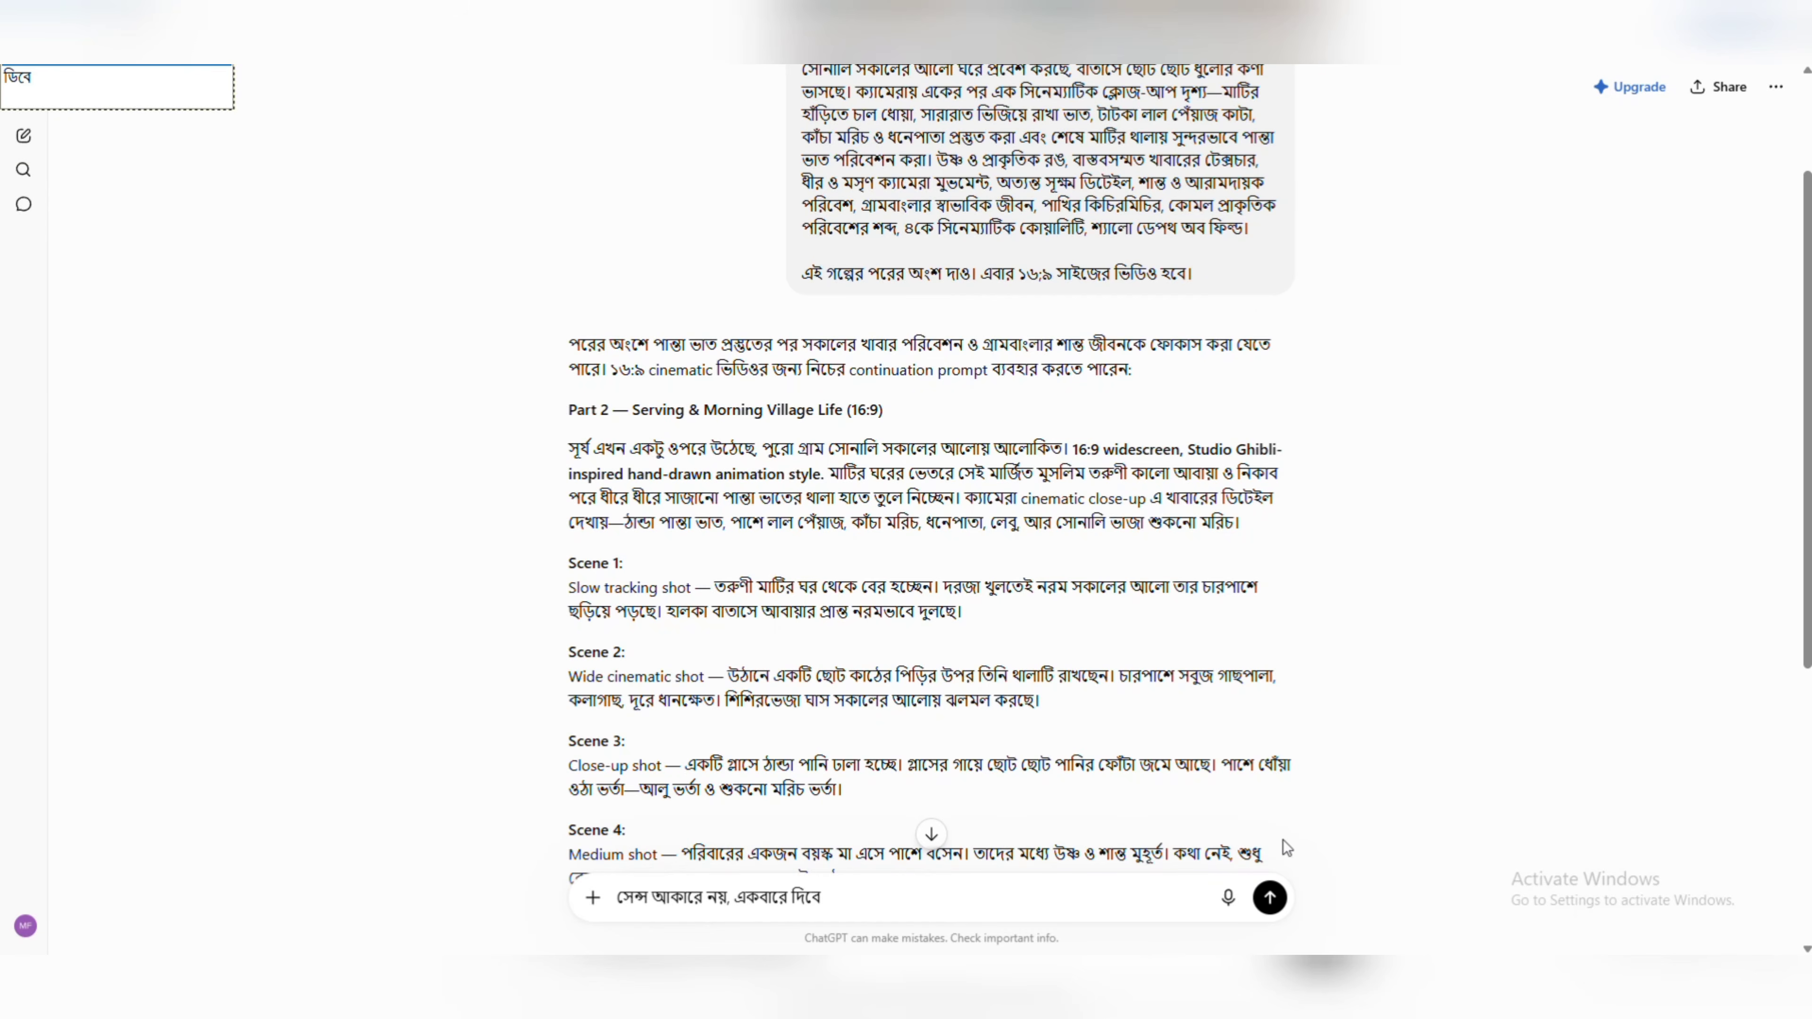
left_click(1270, 898)
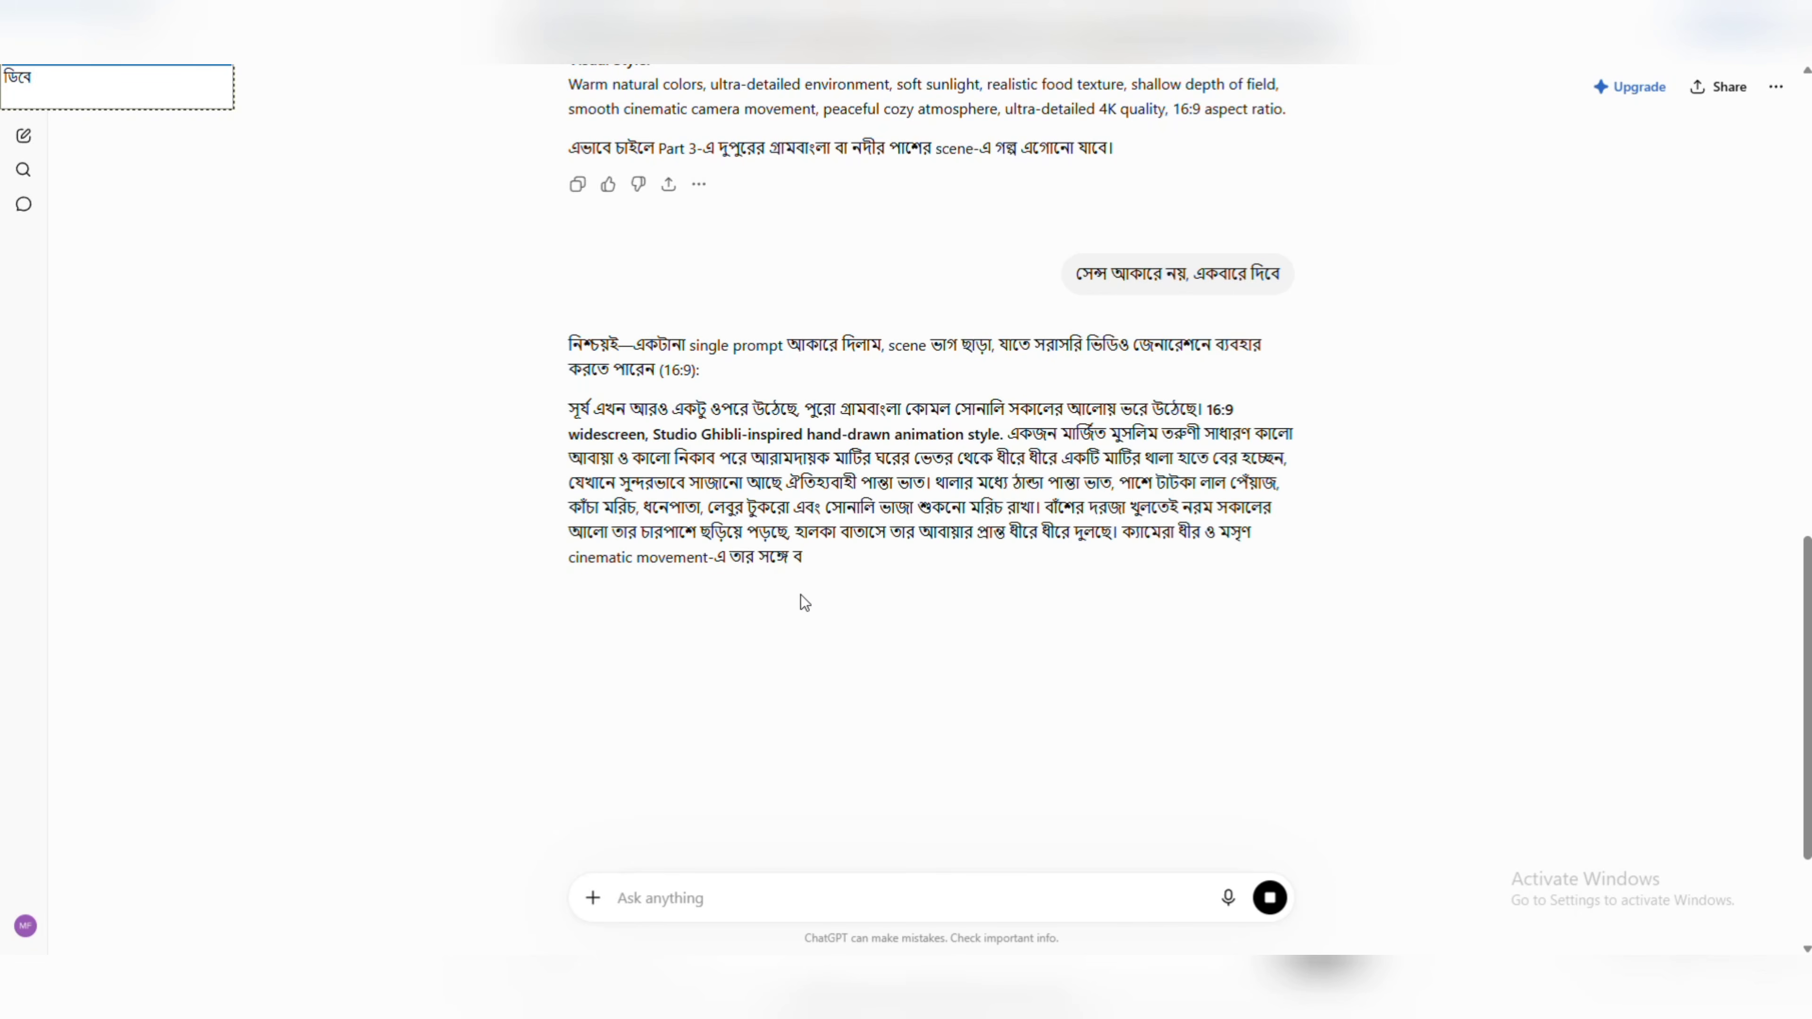
Read through the regenerated continuation and copy the whole single-paragraph story prompt, without the introductory sentence.
scroll(848, 609, "down", 1)
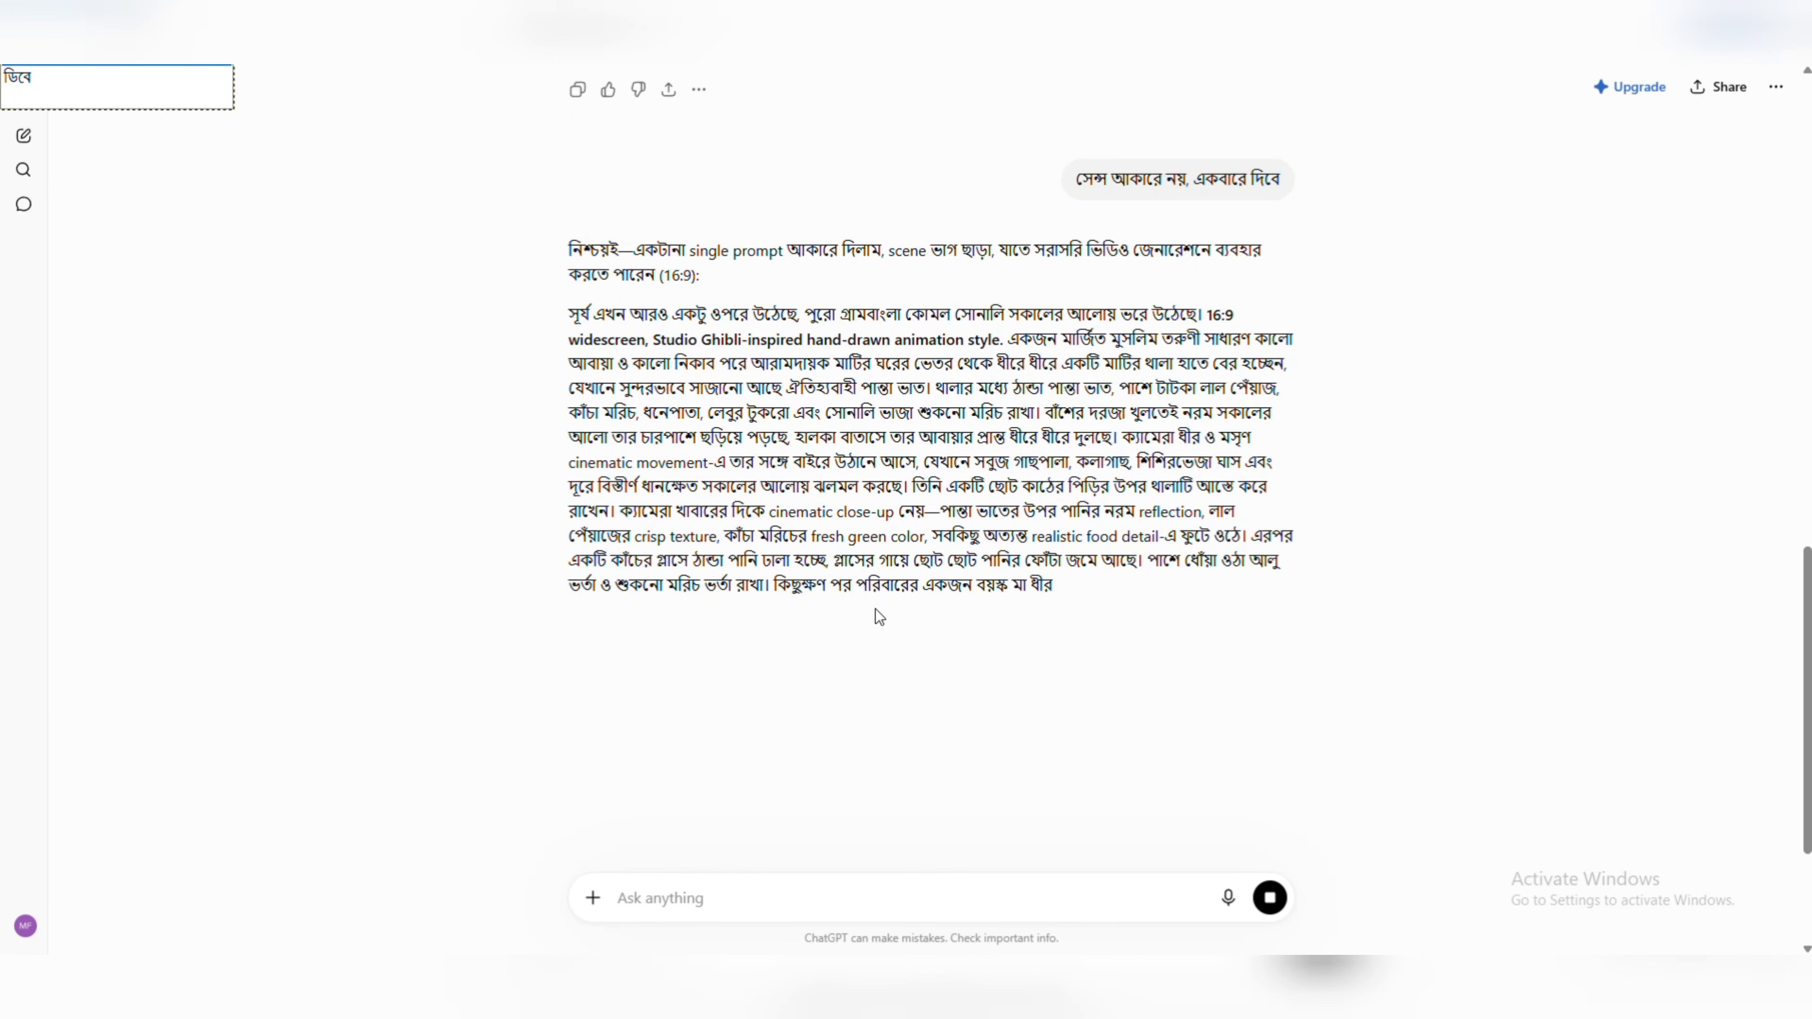
scroll(850, 663, "down", 1)
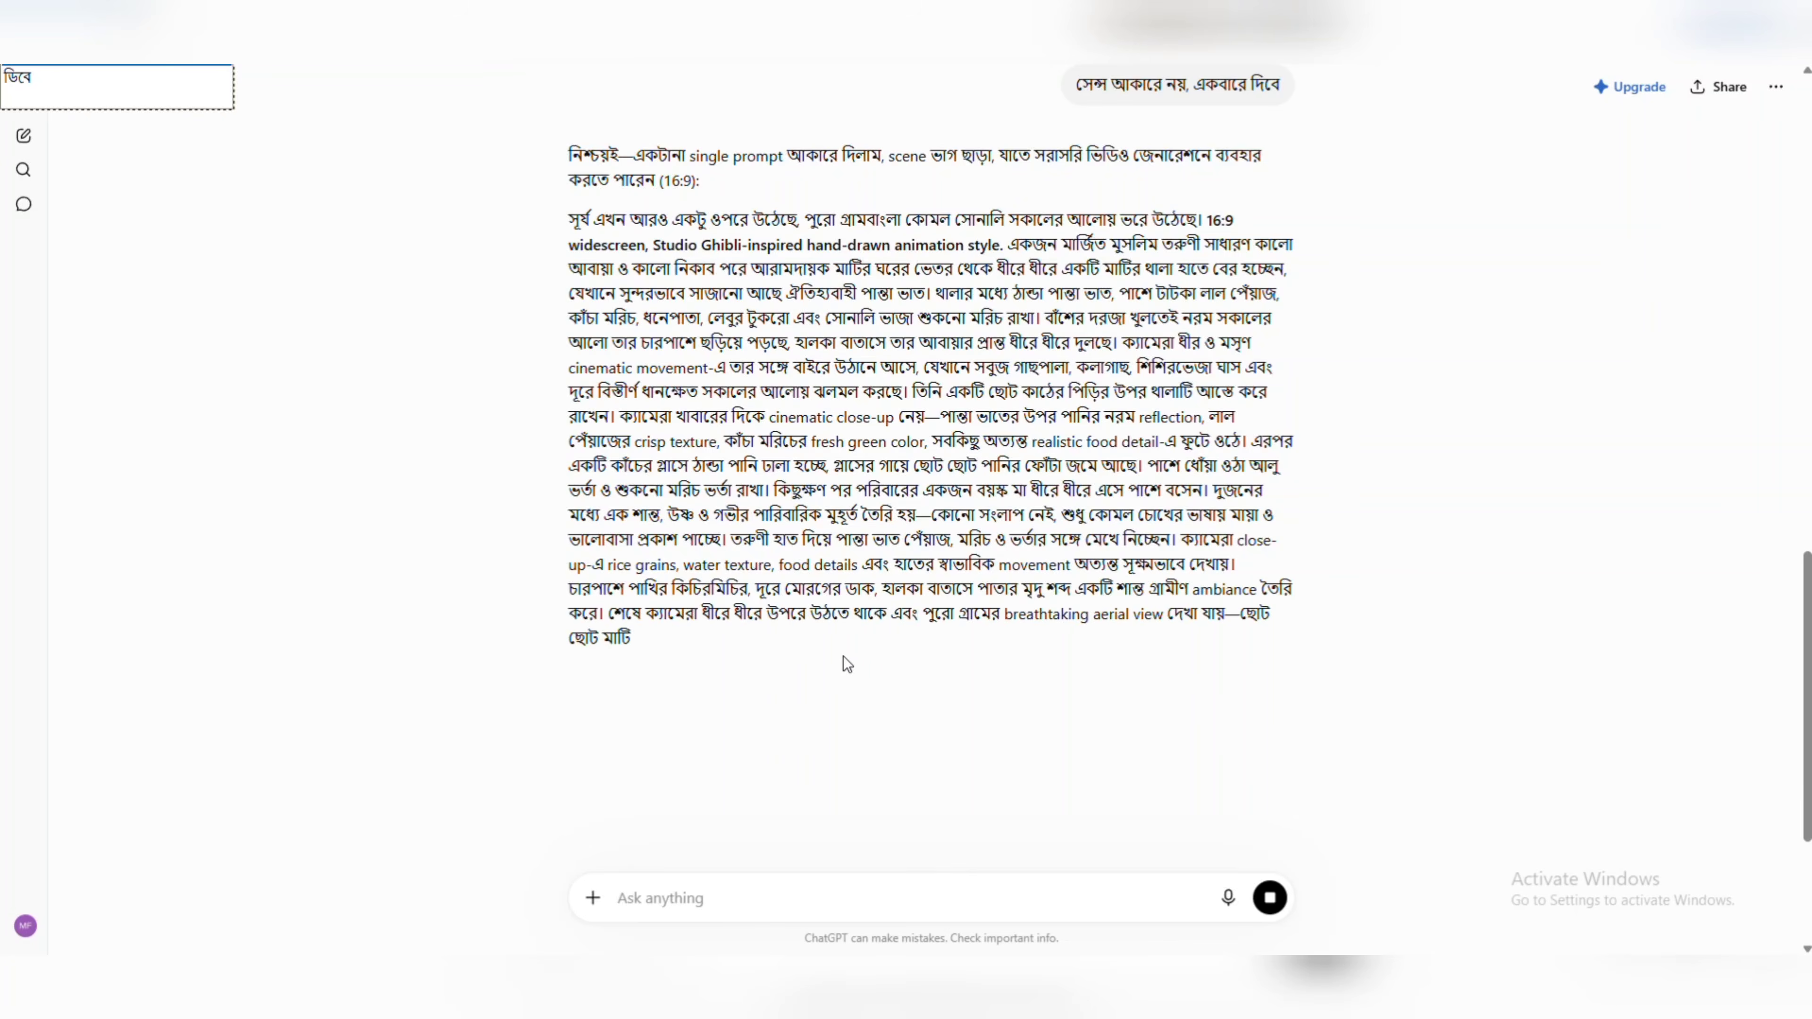
scroll(868, 671, "up", 1)
scroll(917, 685, "down", 1)
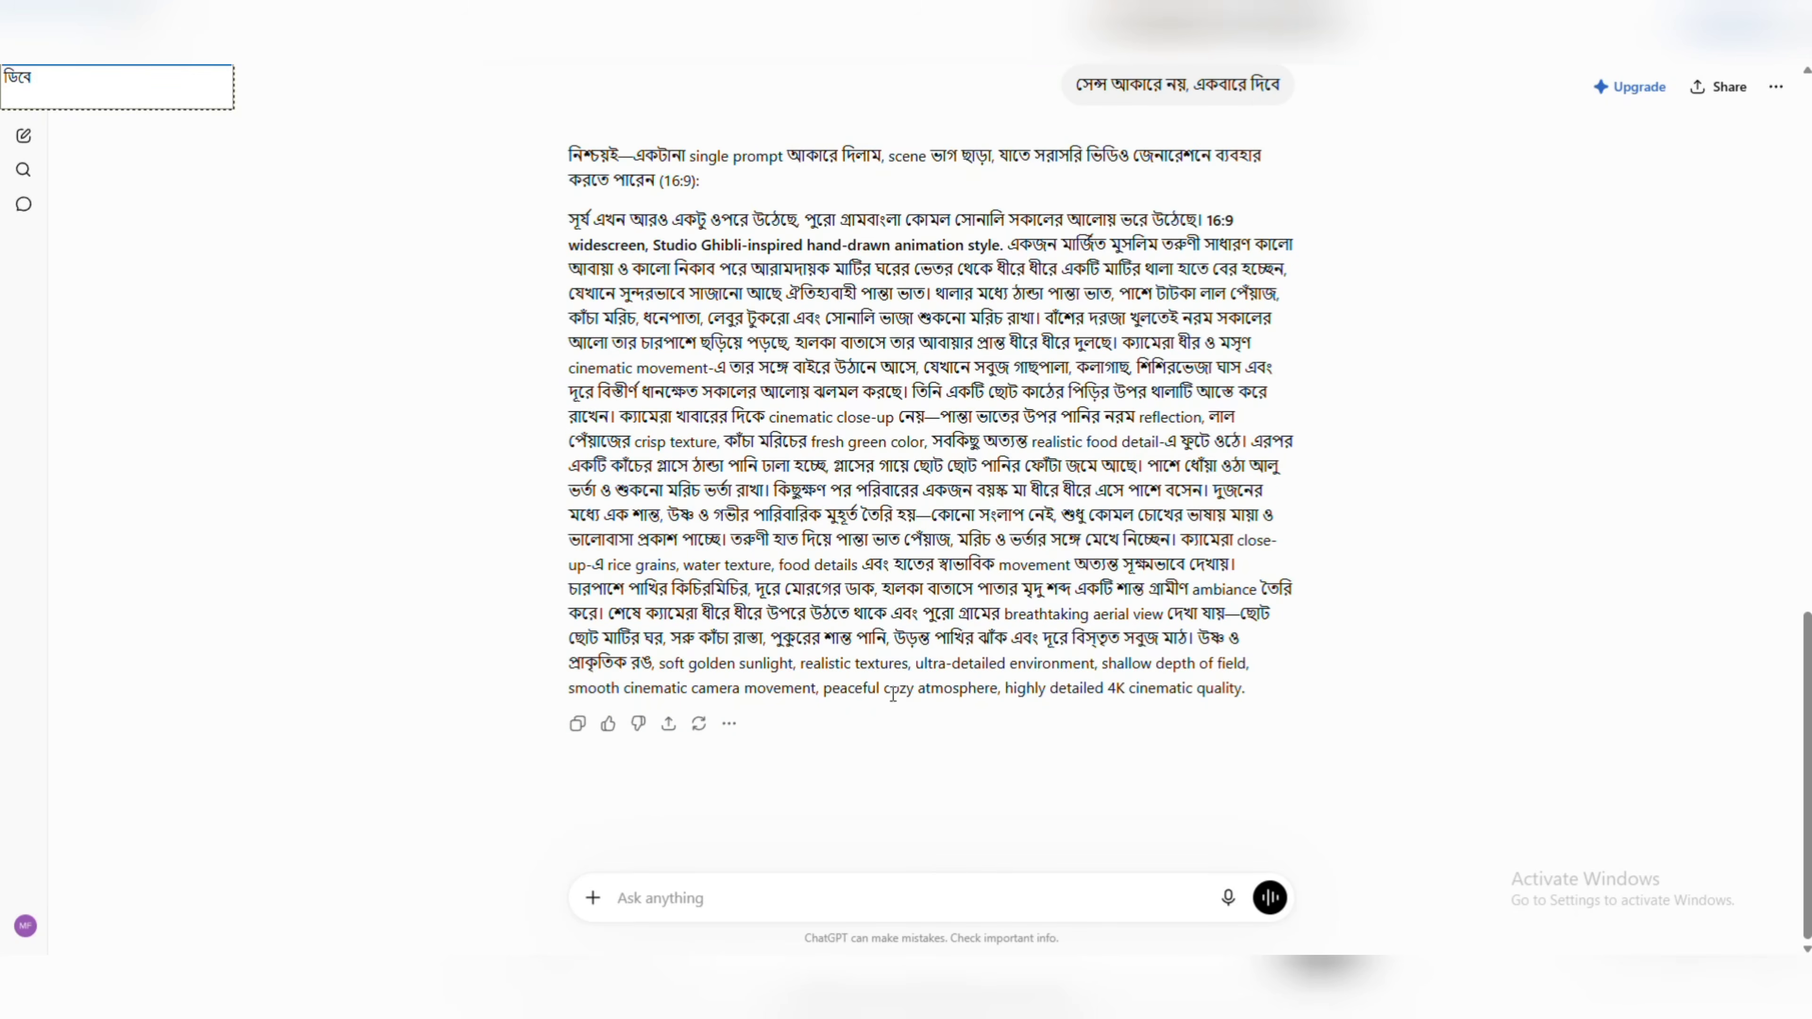
scroll(892, 693, "up", 1)
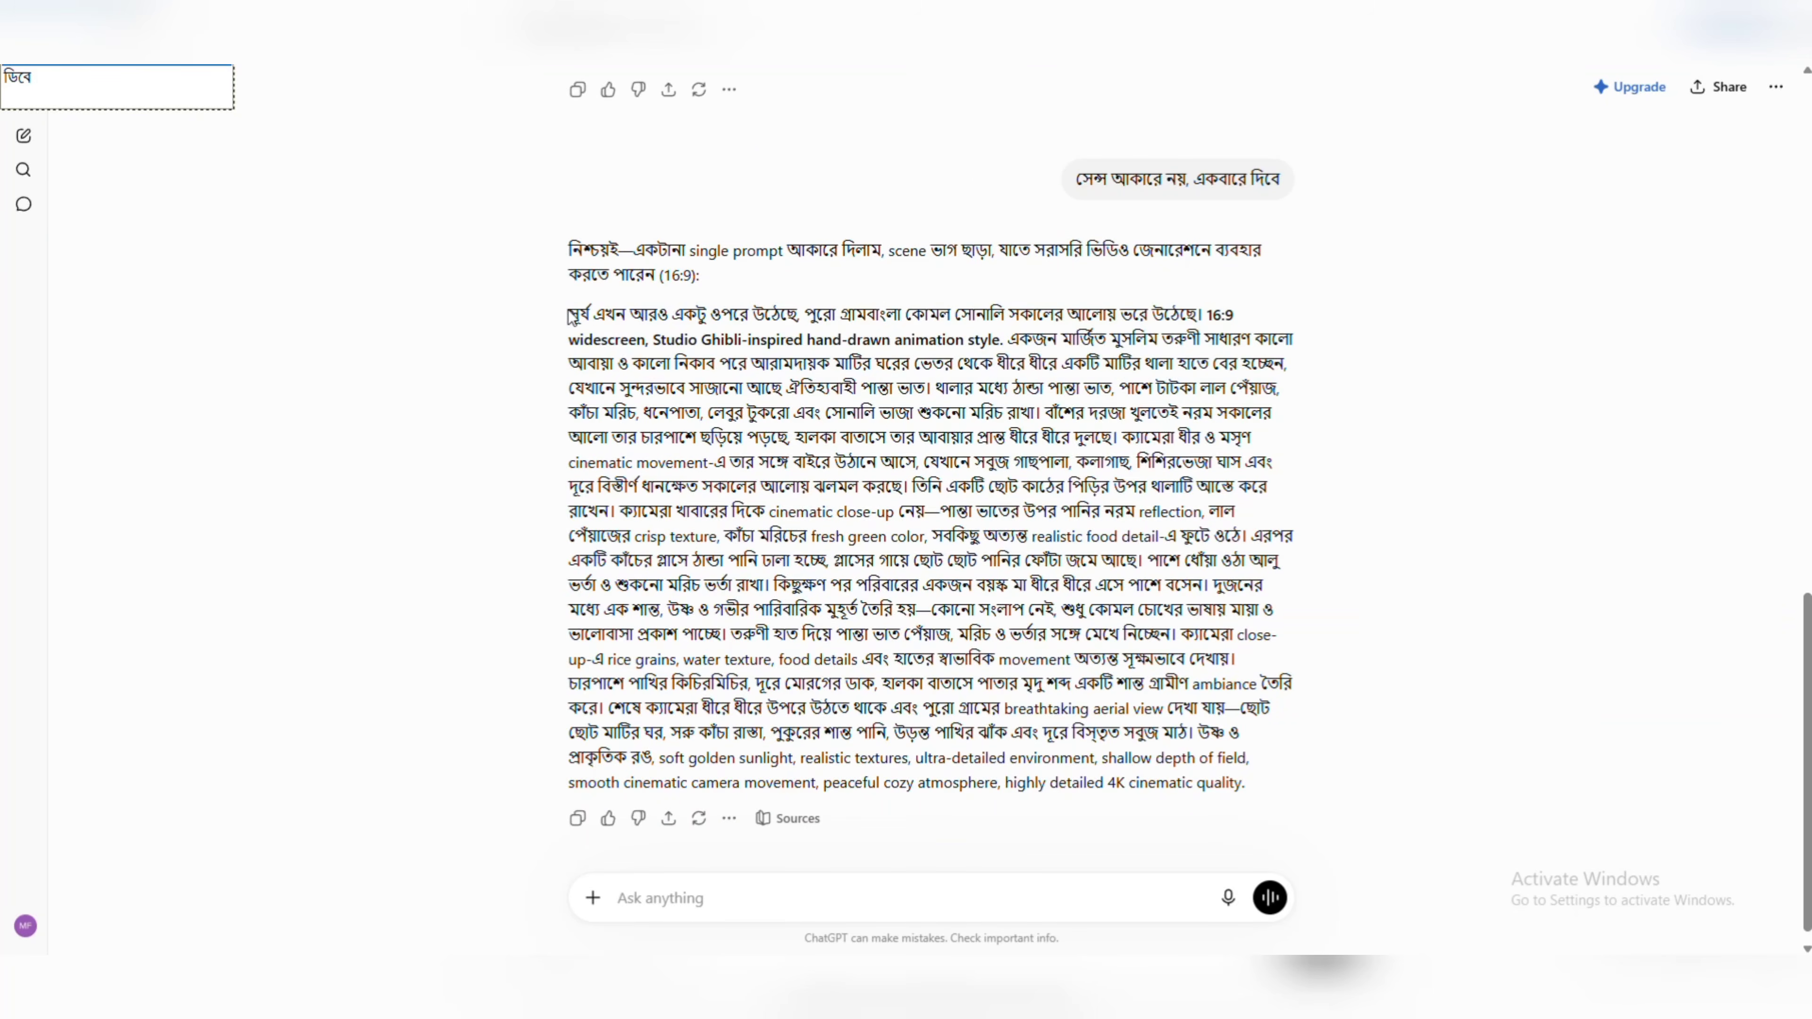
left_click_drag(573, 308, 1277, 782)
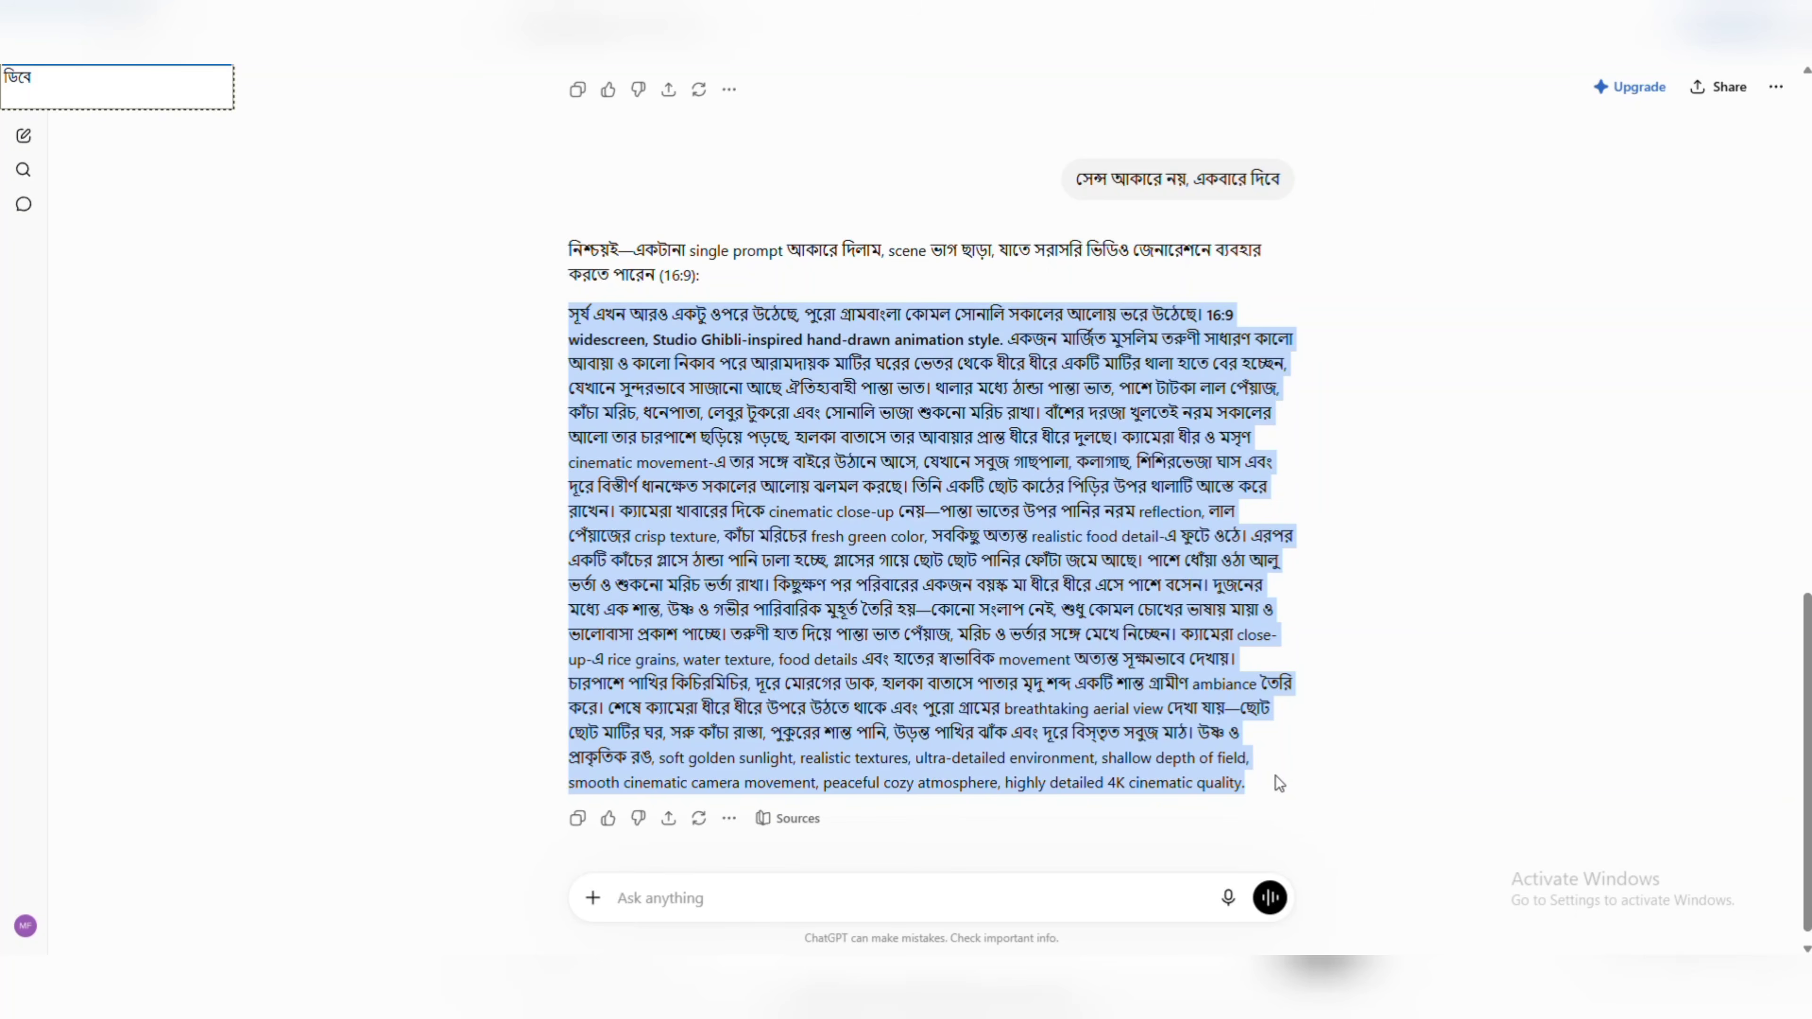
right_click(959, 537)
left_click(986, 553)
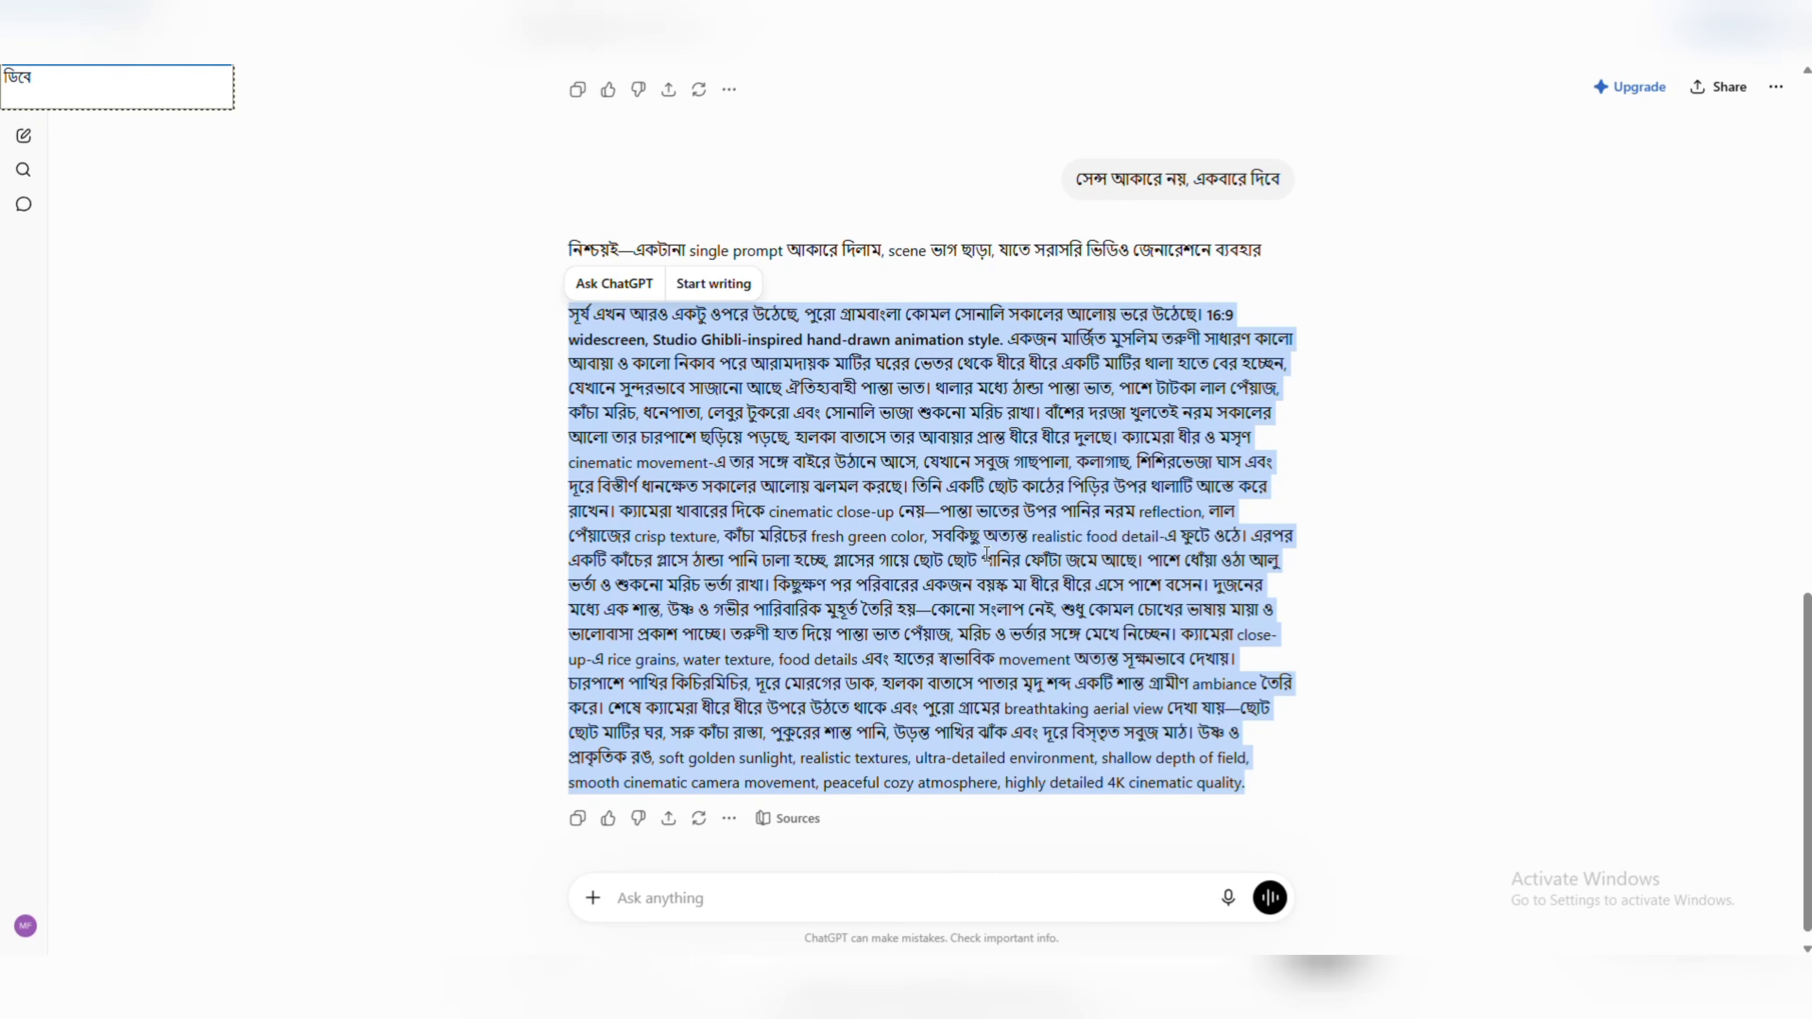
Switch to Google Flow, attach the Hijabi Girl character to the agent message and paste the copied continuation prompt.
left_click(411, 465)
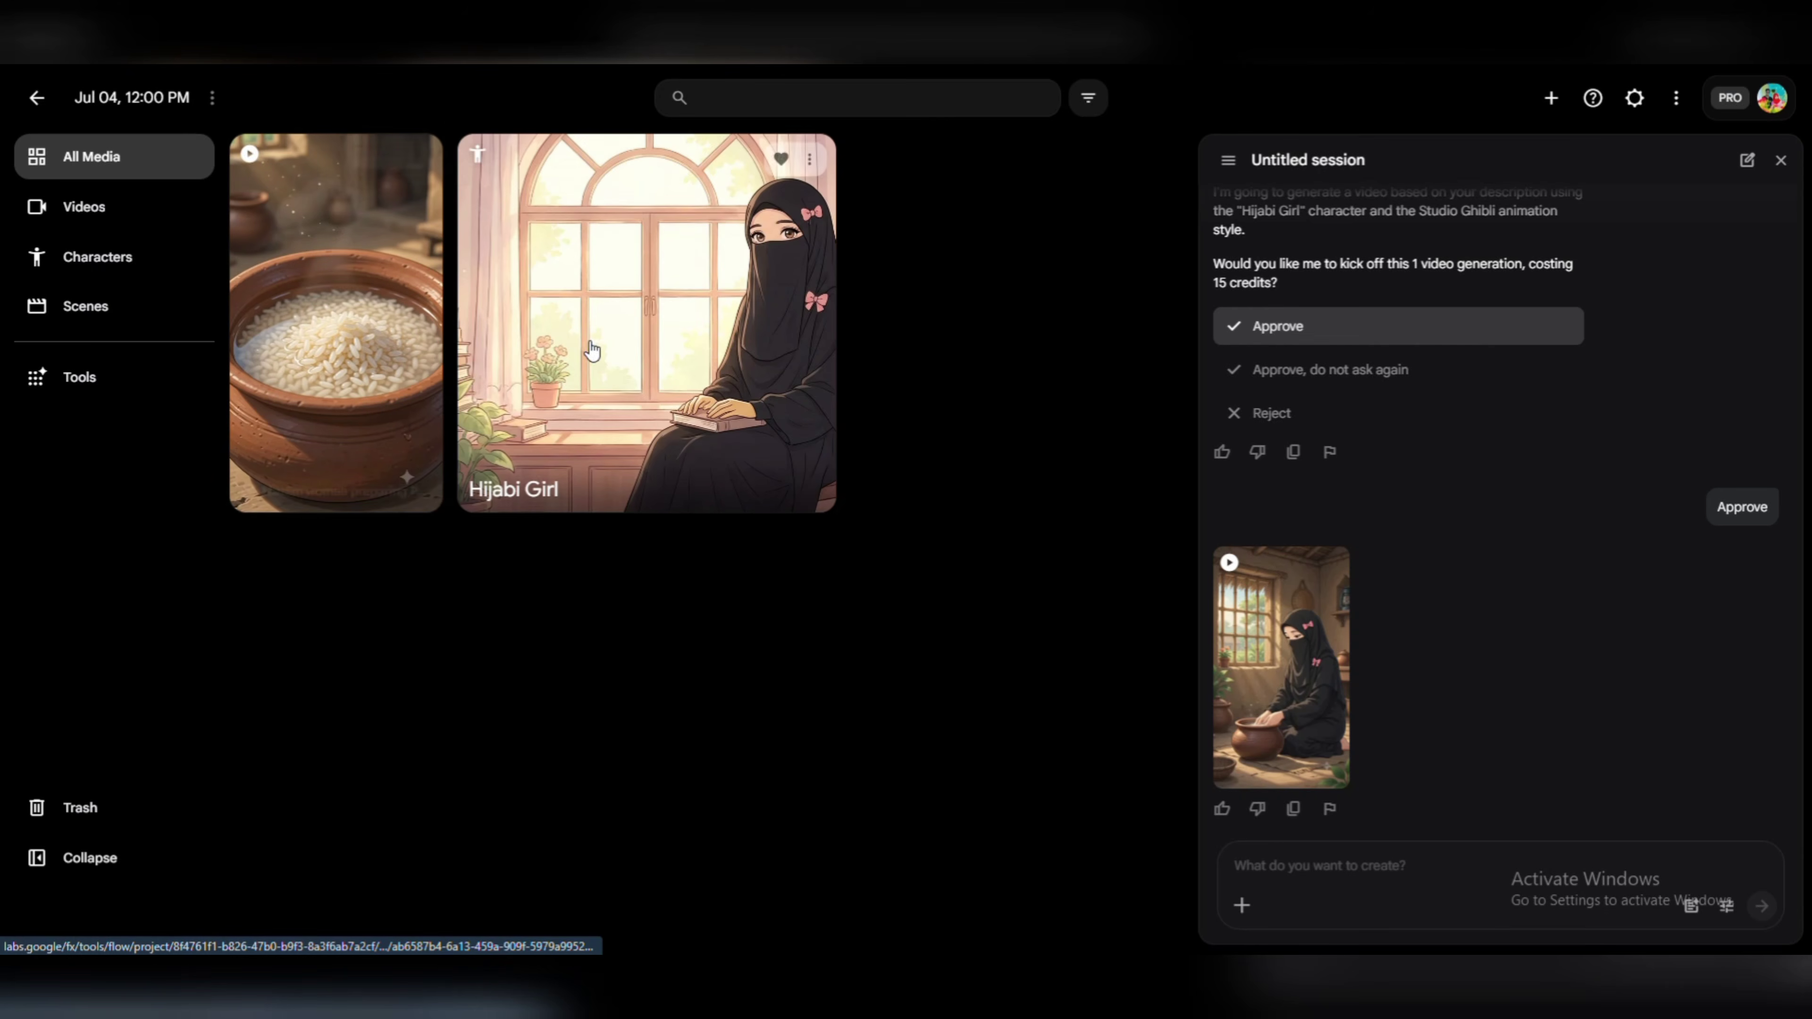
left_click(100, 257)
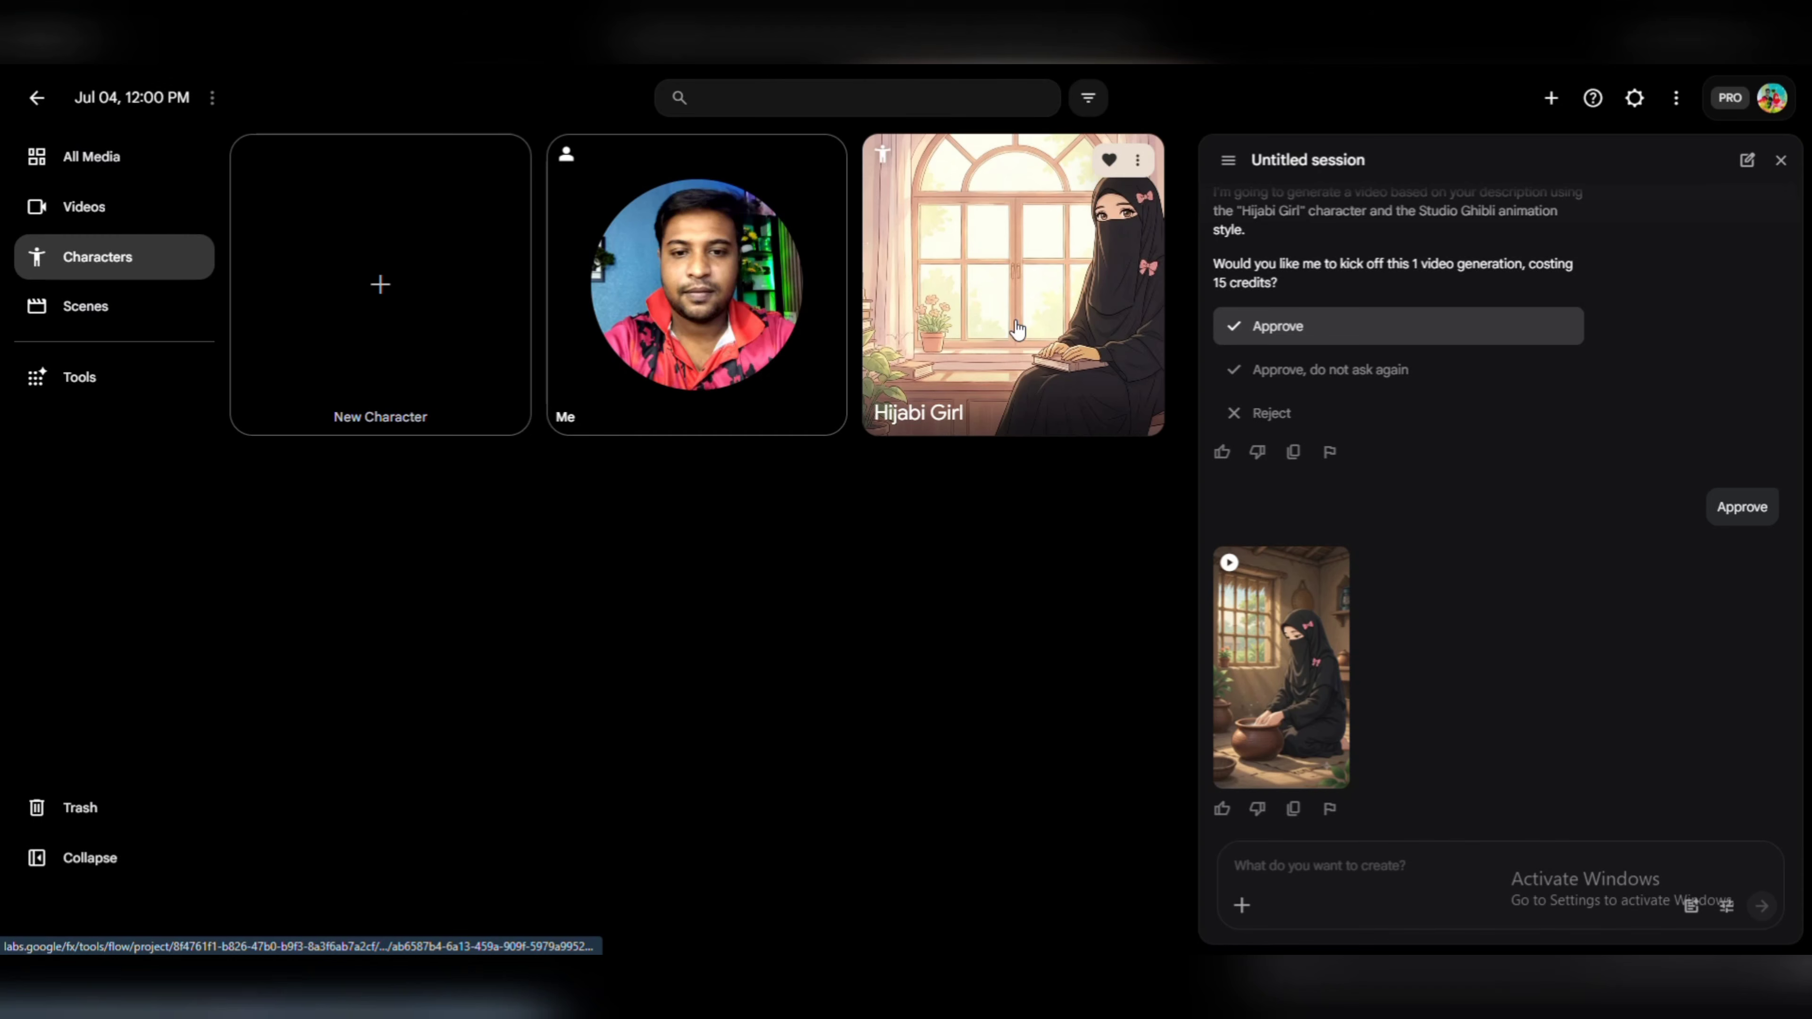
left_click(107, 155)
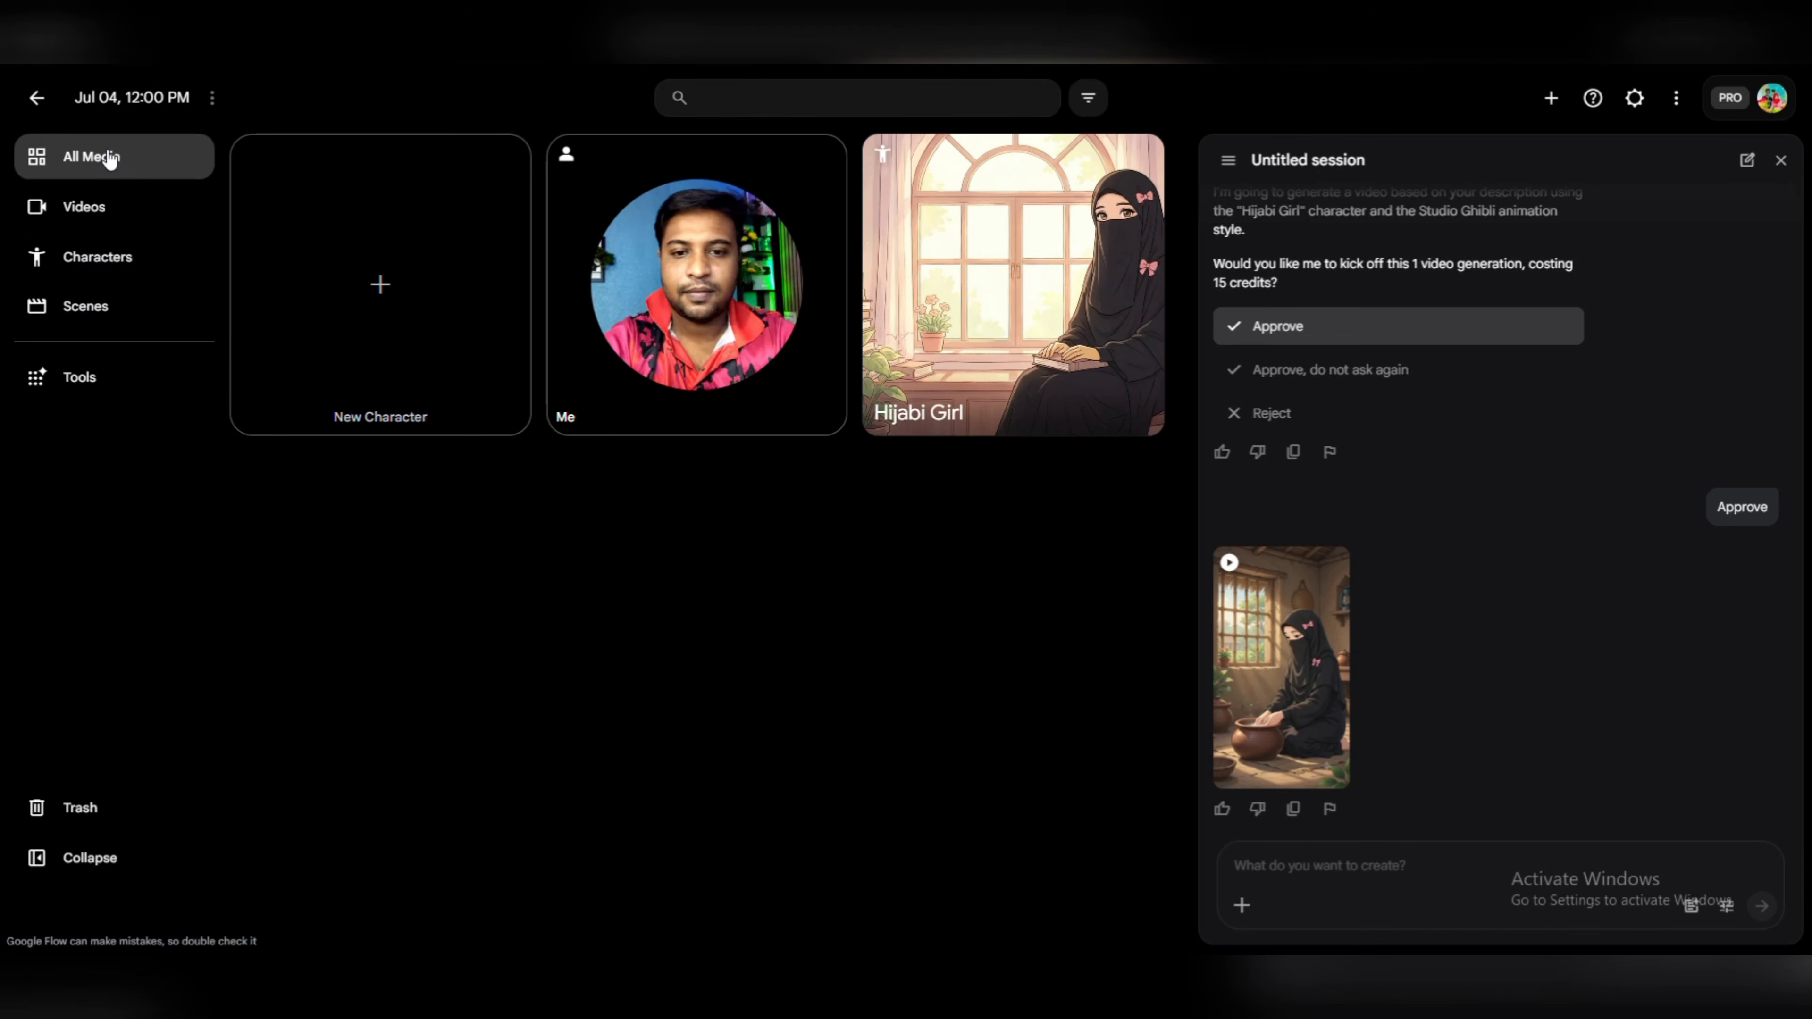
left_click_drag(649, 417, 1414, 899)
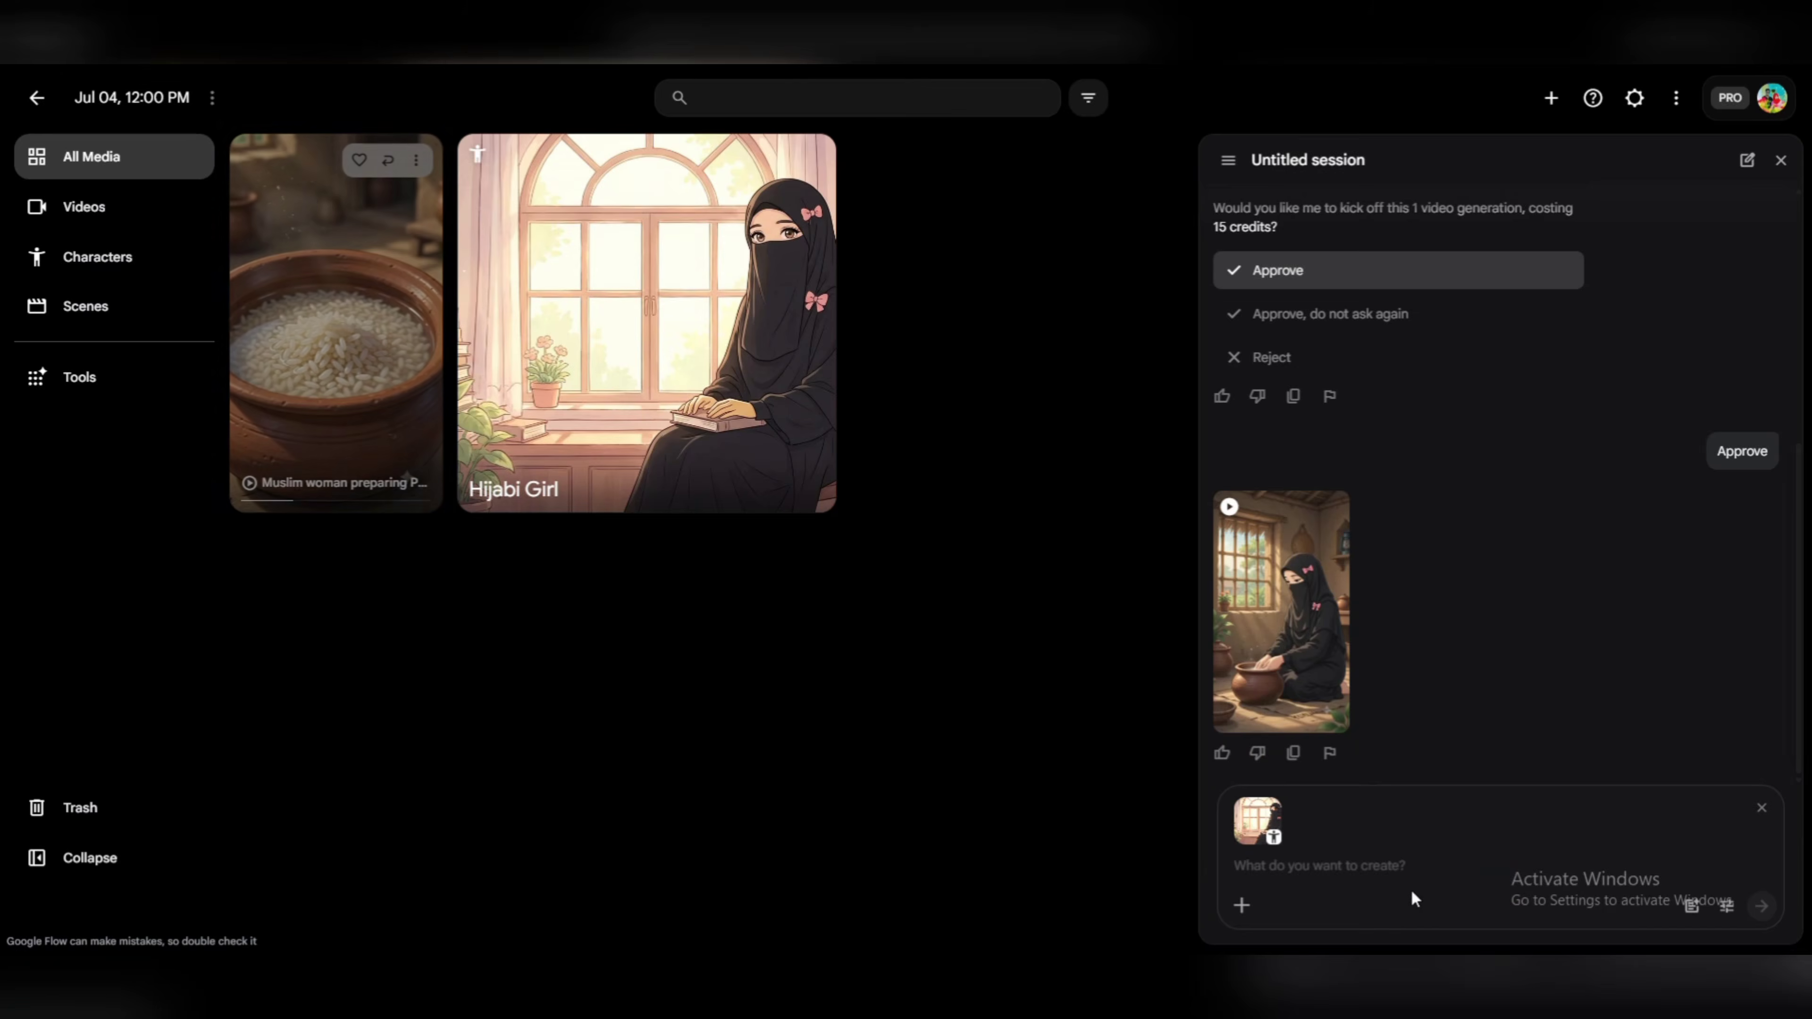
left_click(1306, 860)
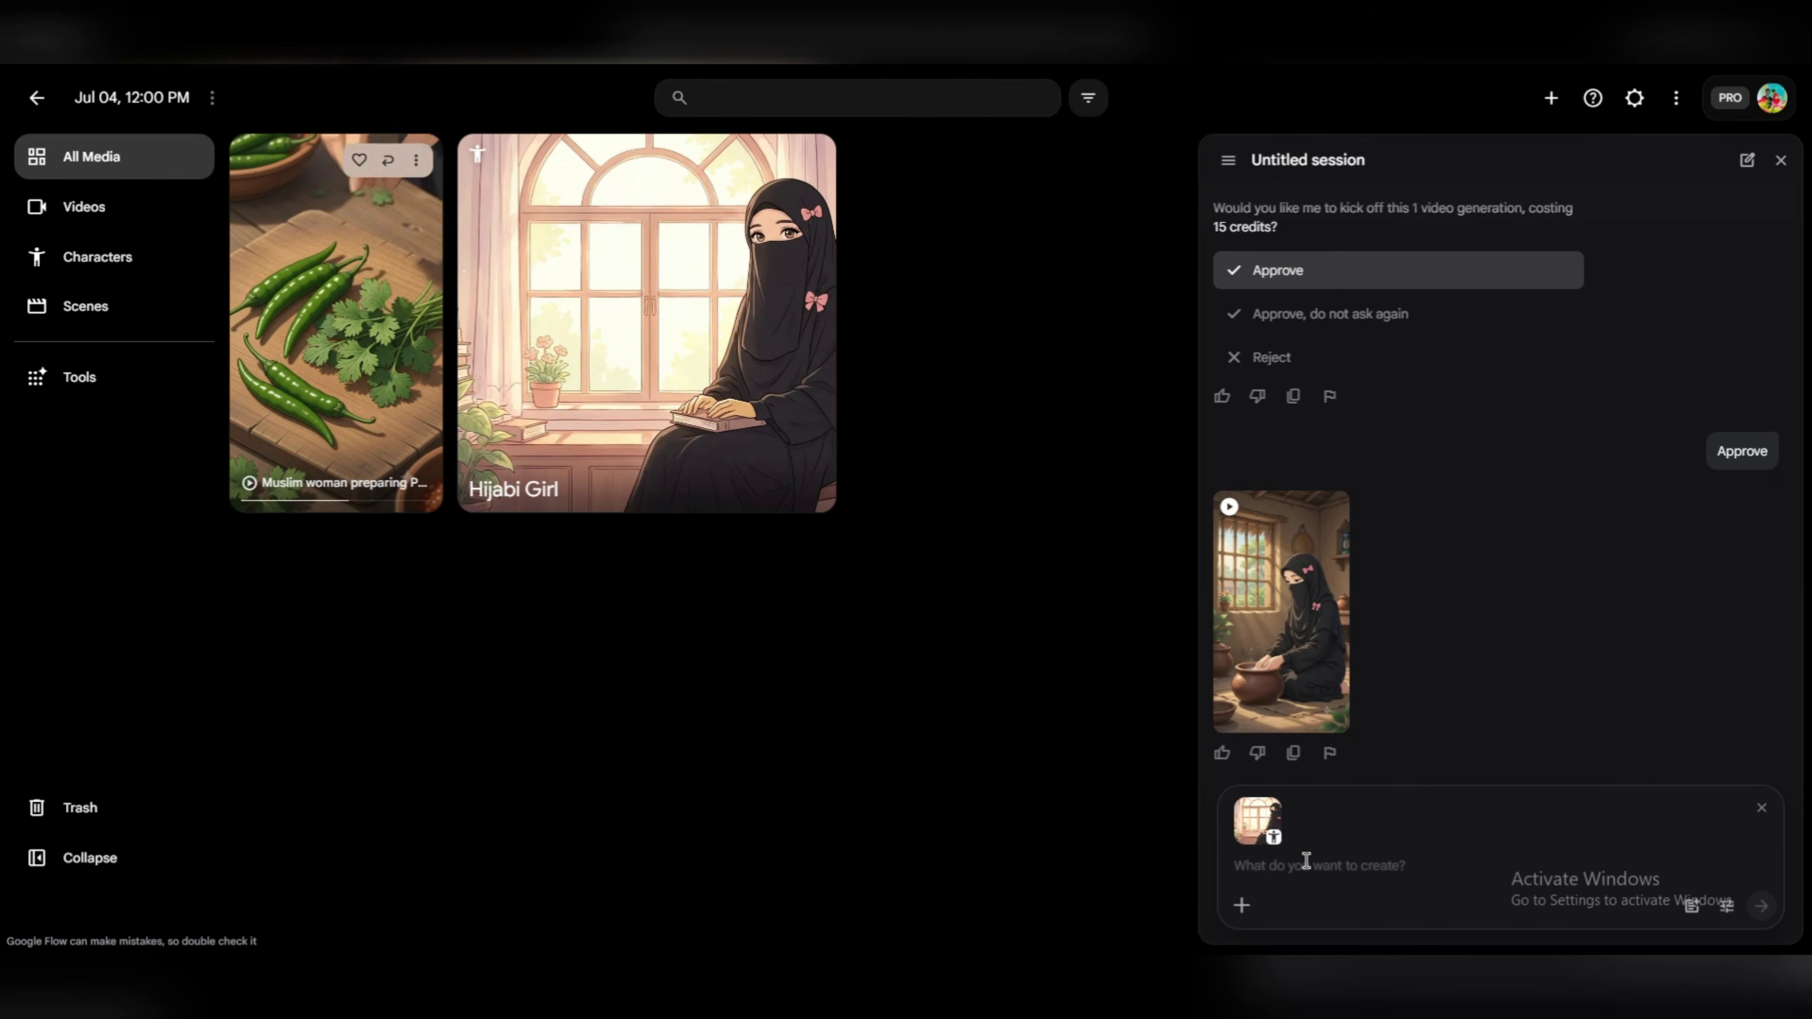
key("ctrl+v")
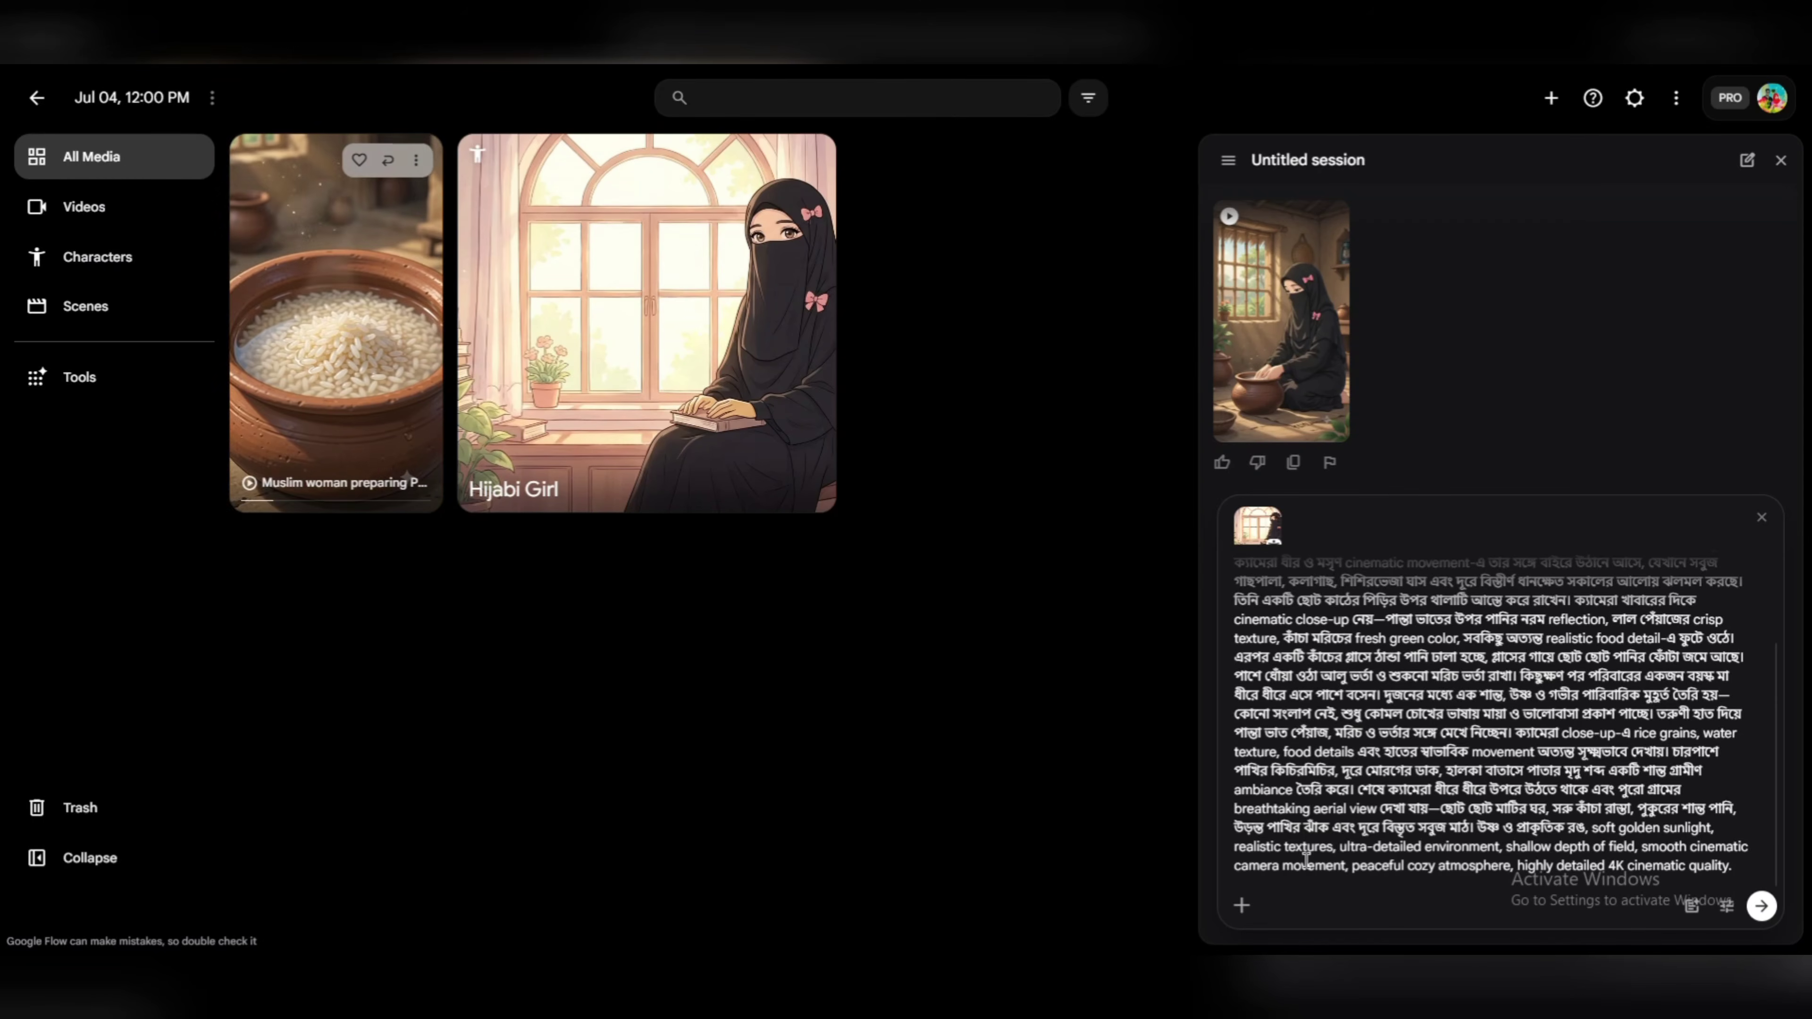
Copy "১৬:৯ সাইজের ভিডিও হবে।" from the earlier ChatGPT message and paste it on a new line below the Flow prompt.
key("shift+Return")
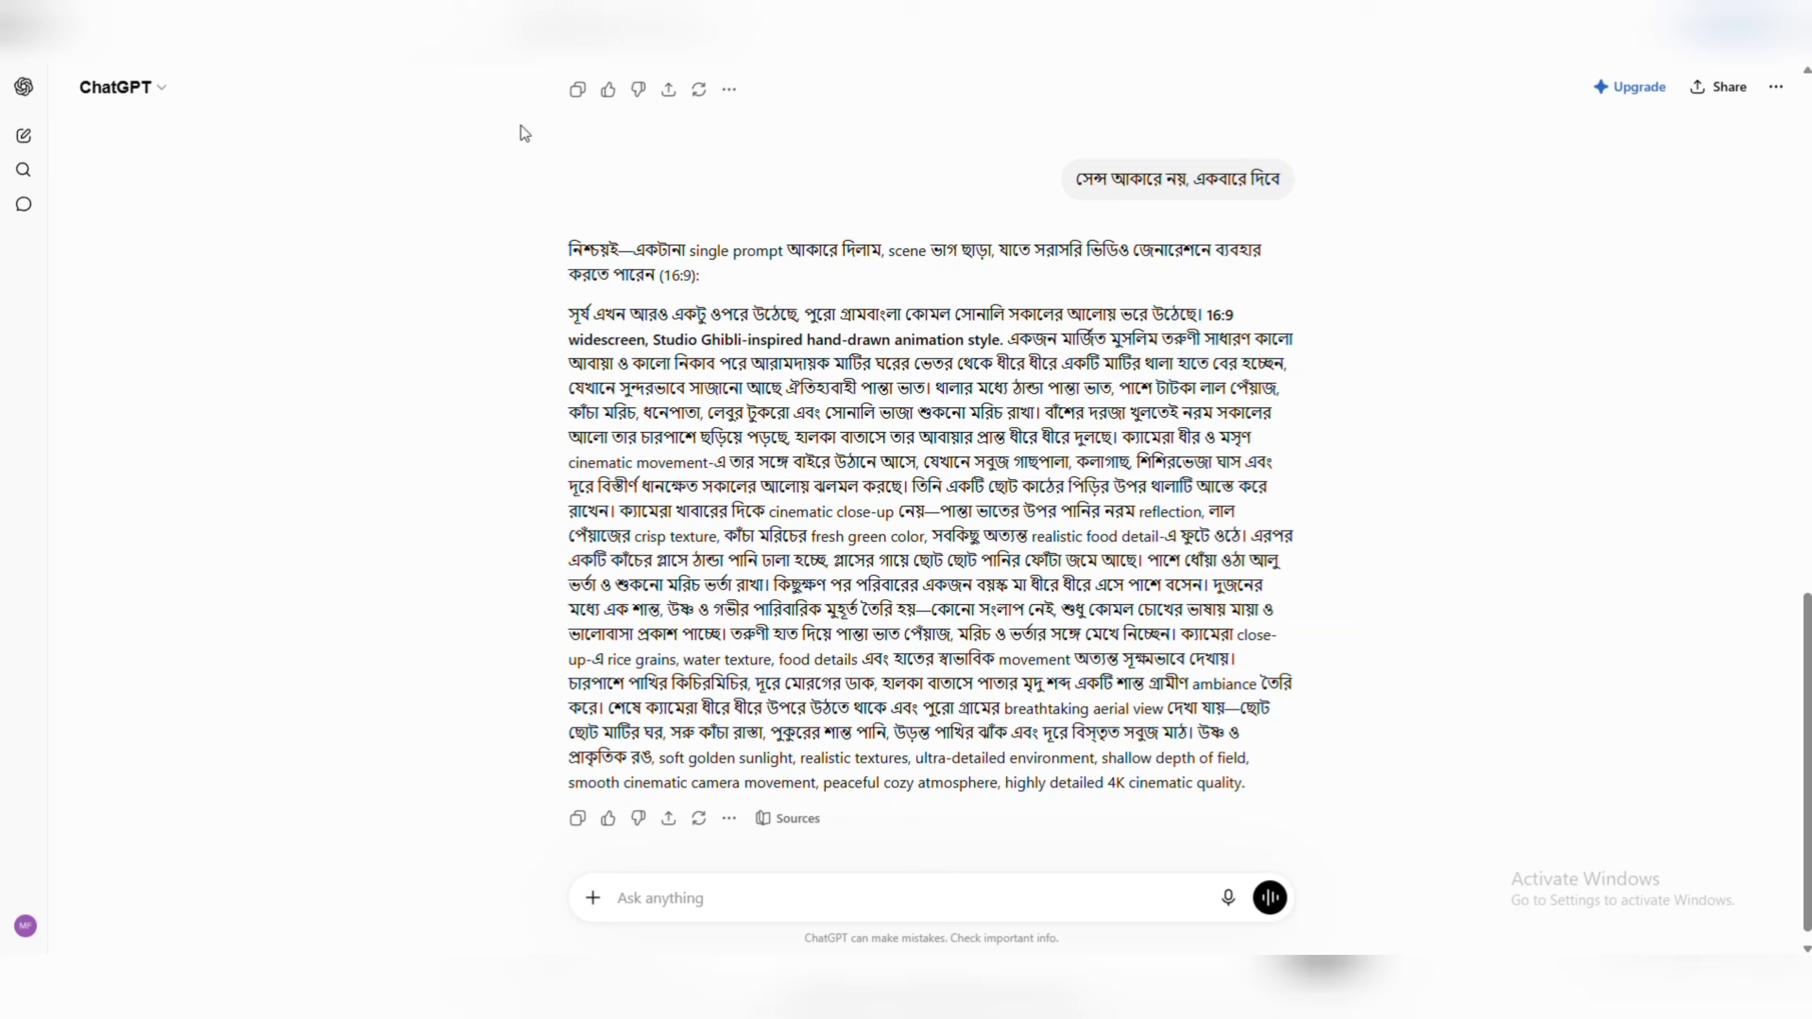
scroll(808, 344, "up", 8)
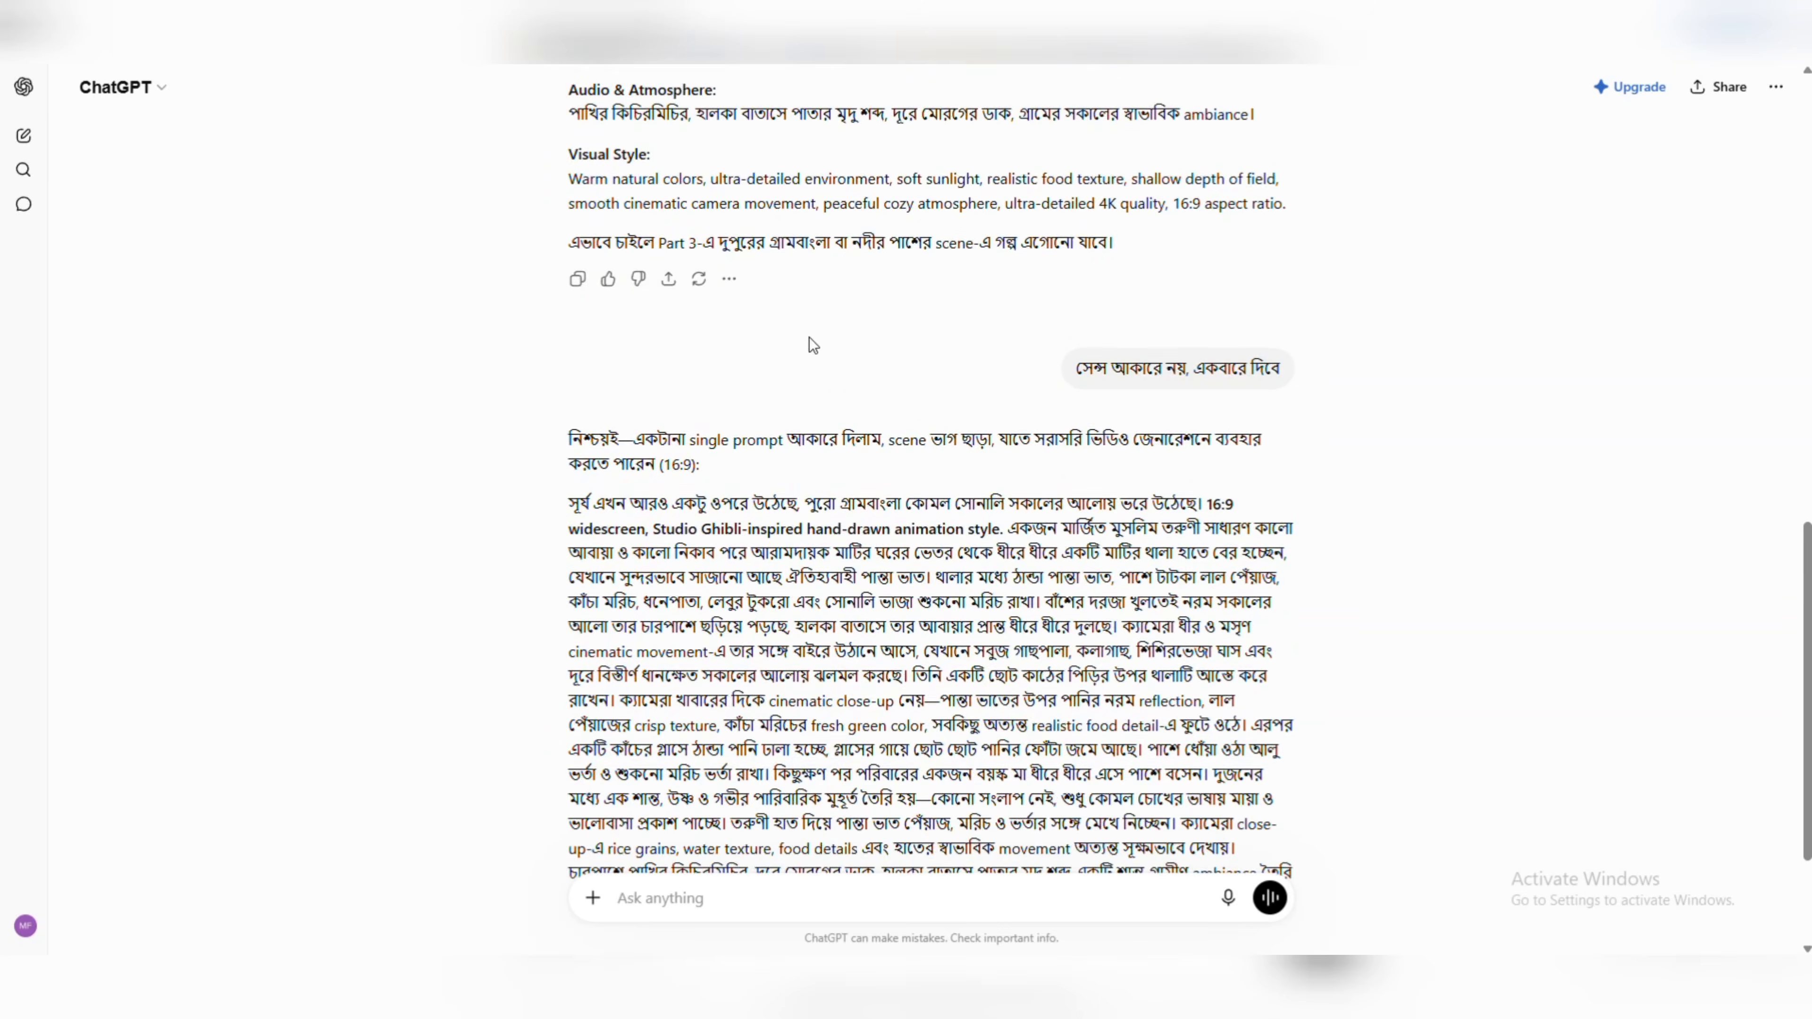
scroll(923, 306, "up", 9)
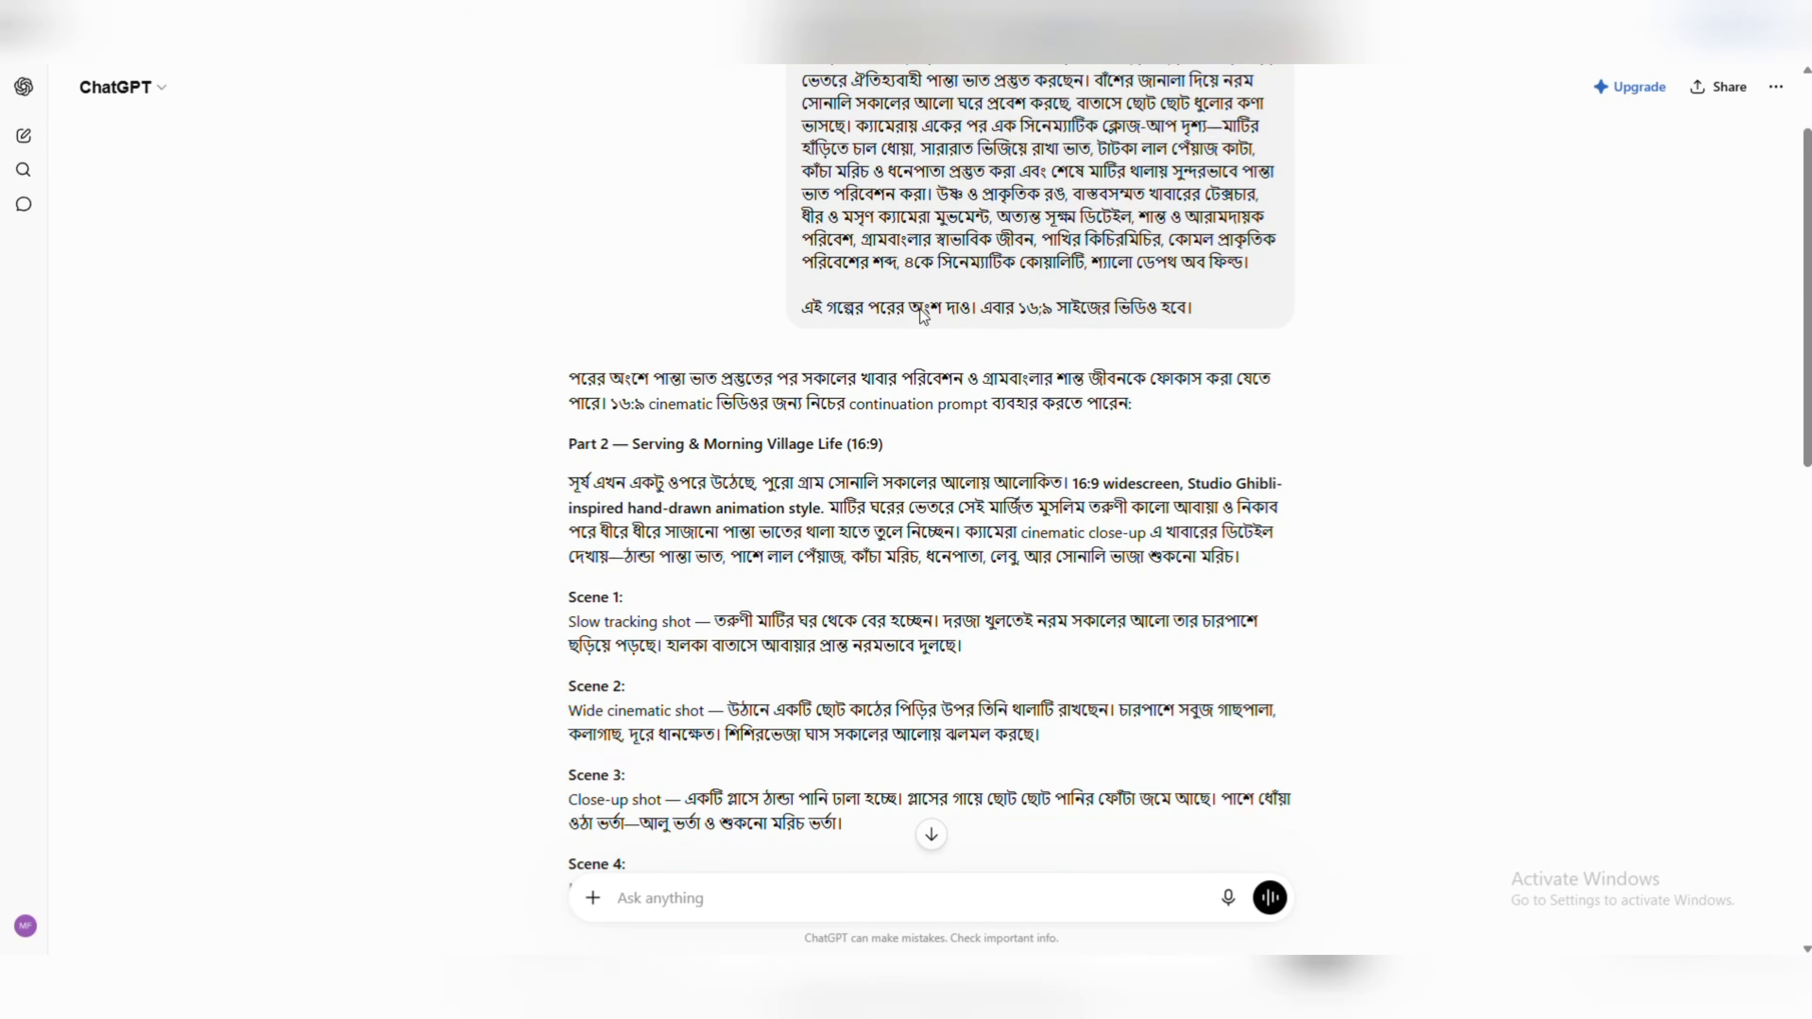
left_click_drag(1018, 304, 1201, 327)
right_click(1184, 308)
left_click(1206, 332)
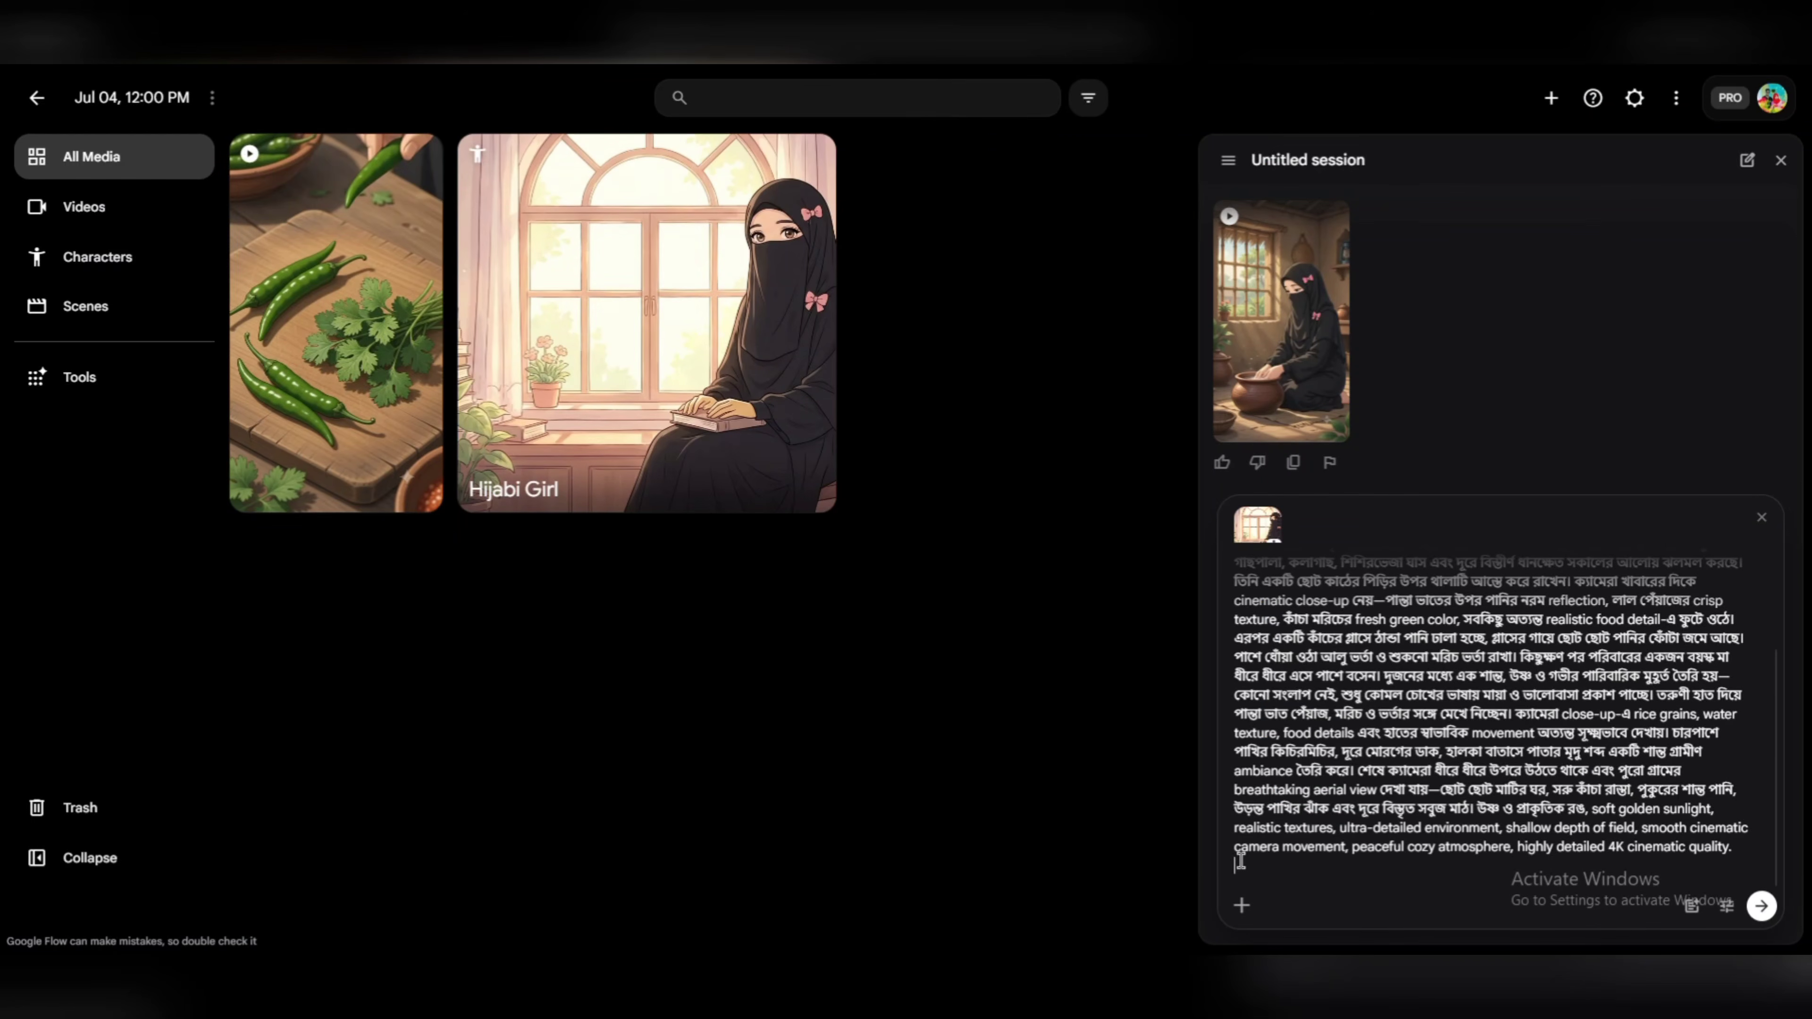
left_click(1241, 860)
key("ctrl+v")
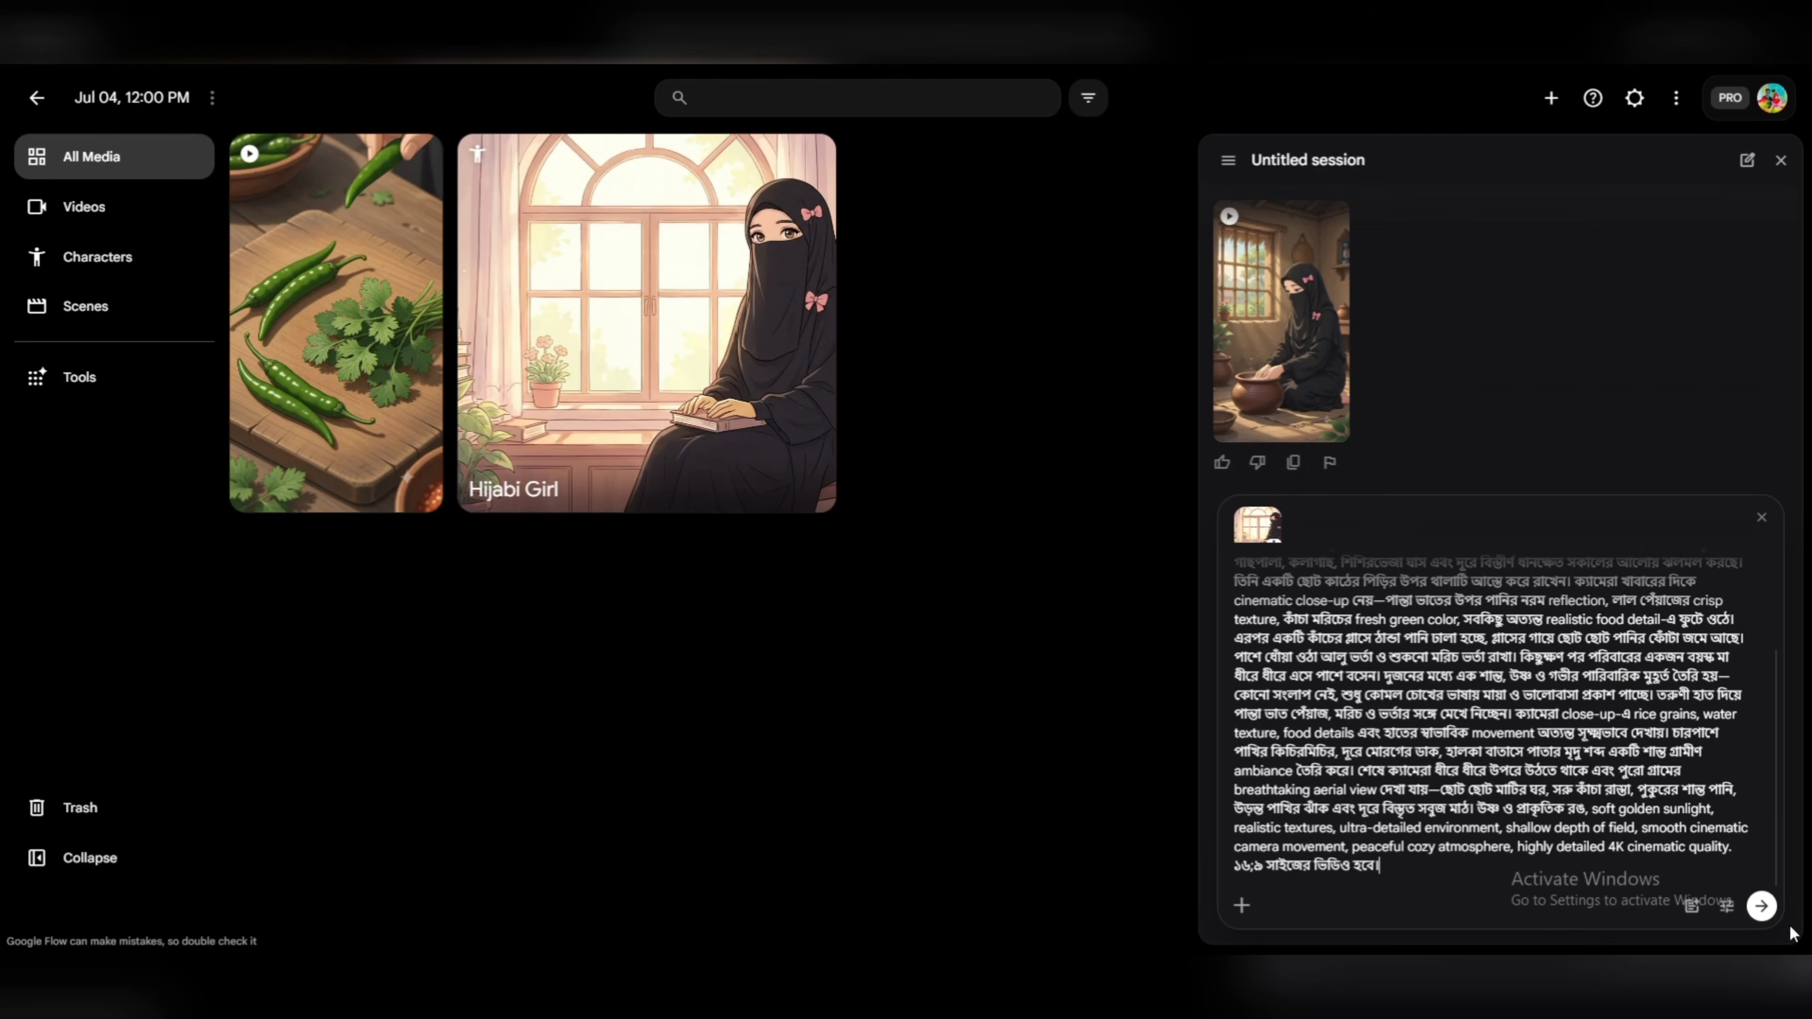
Change the agent's default video aspect ratio to 16:9, save the settings and submit the prompt.
left_click(1727, 905)
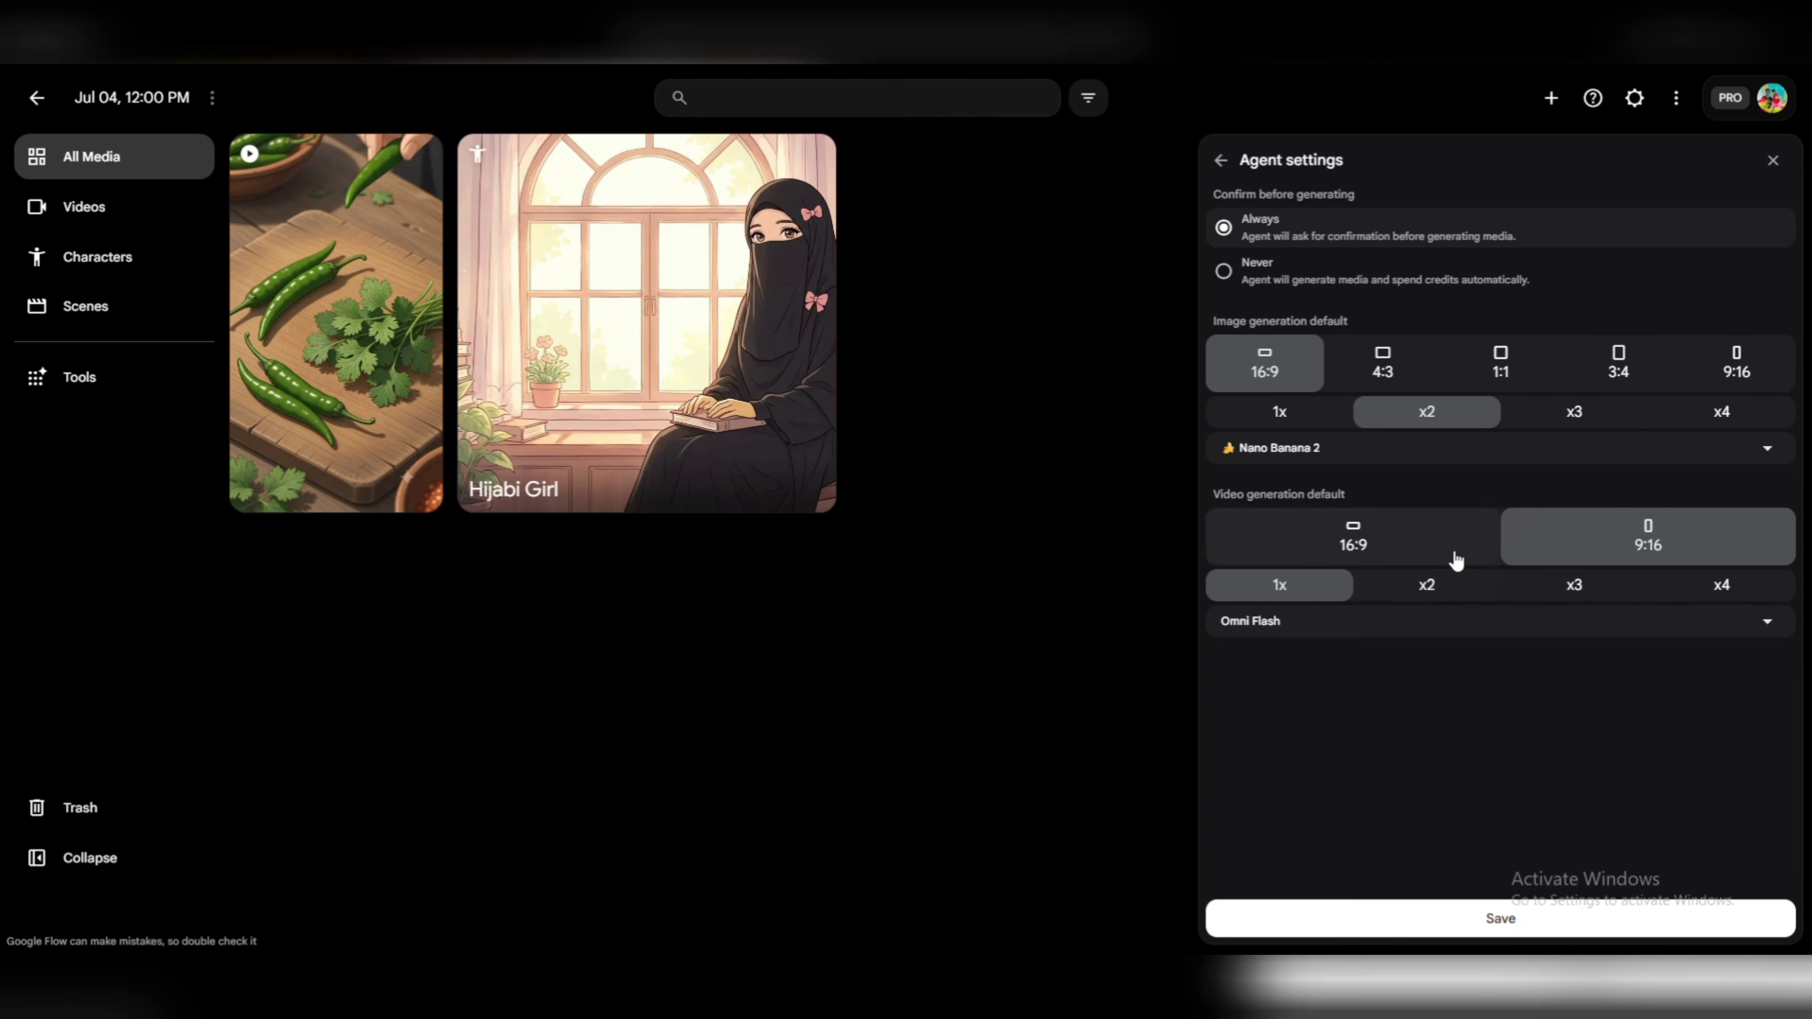
left_click(1368, 546)
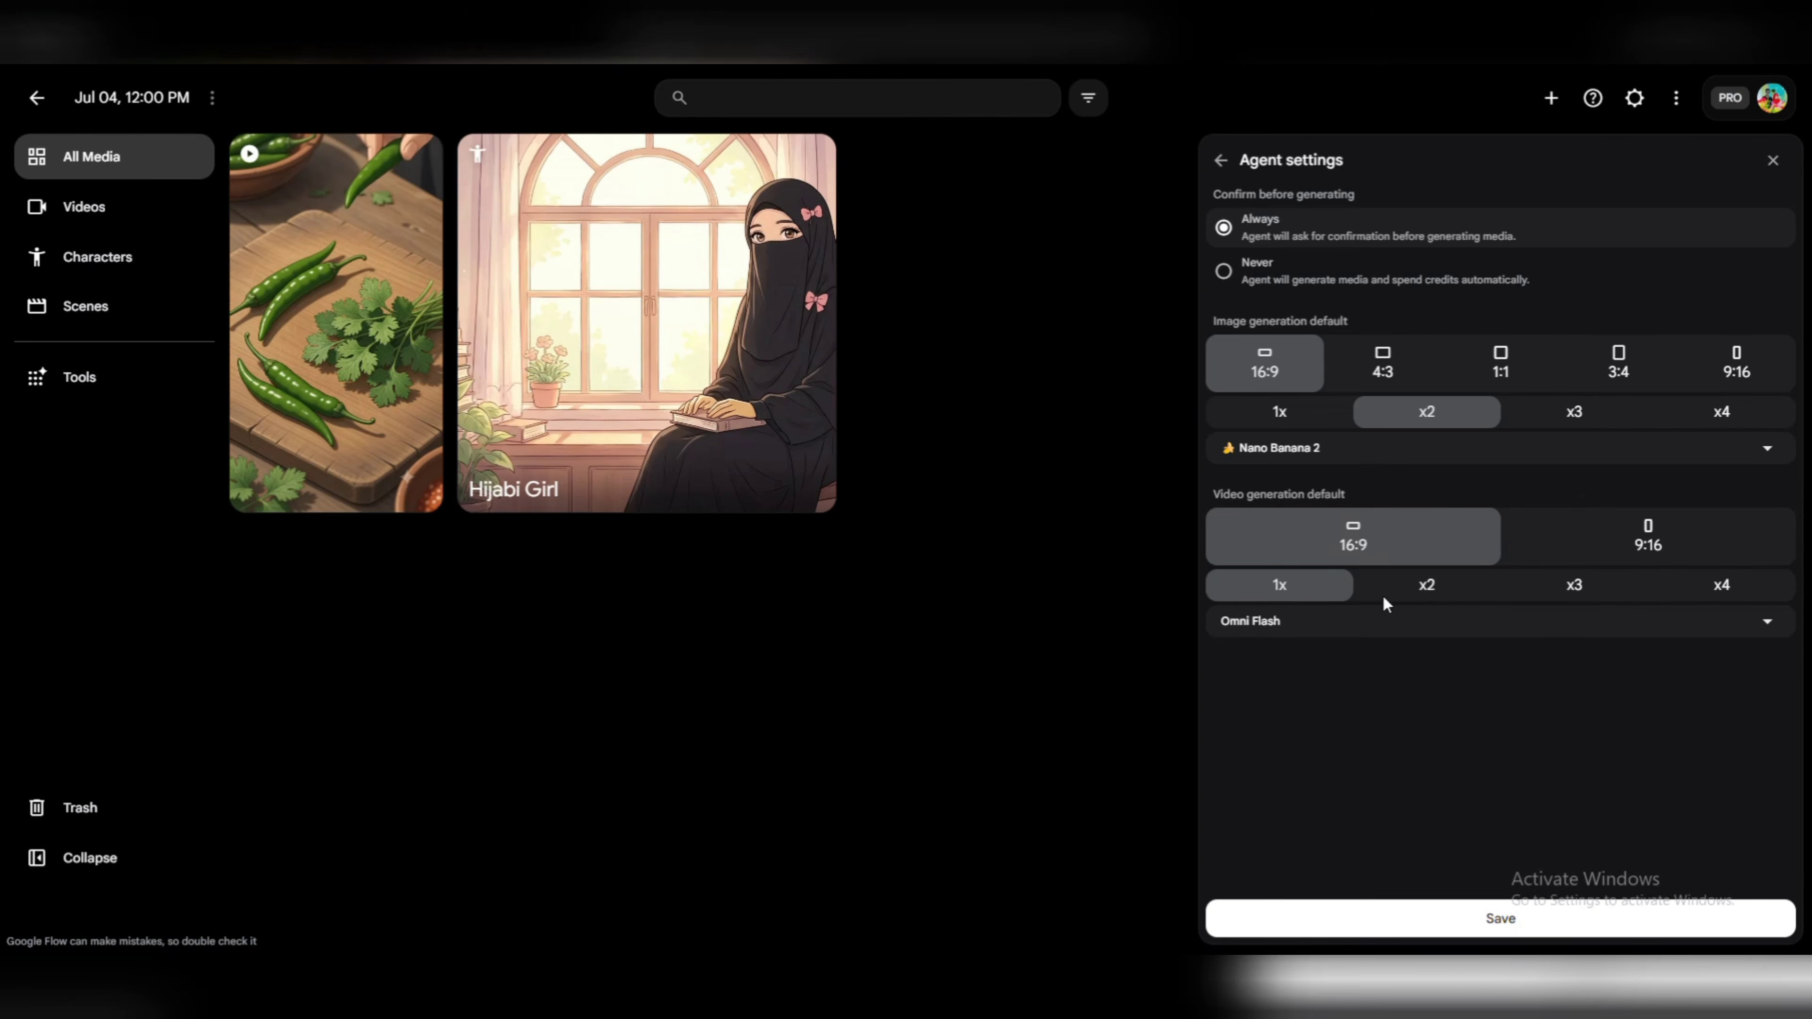
left_click(1494, 919)
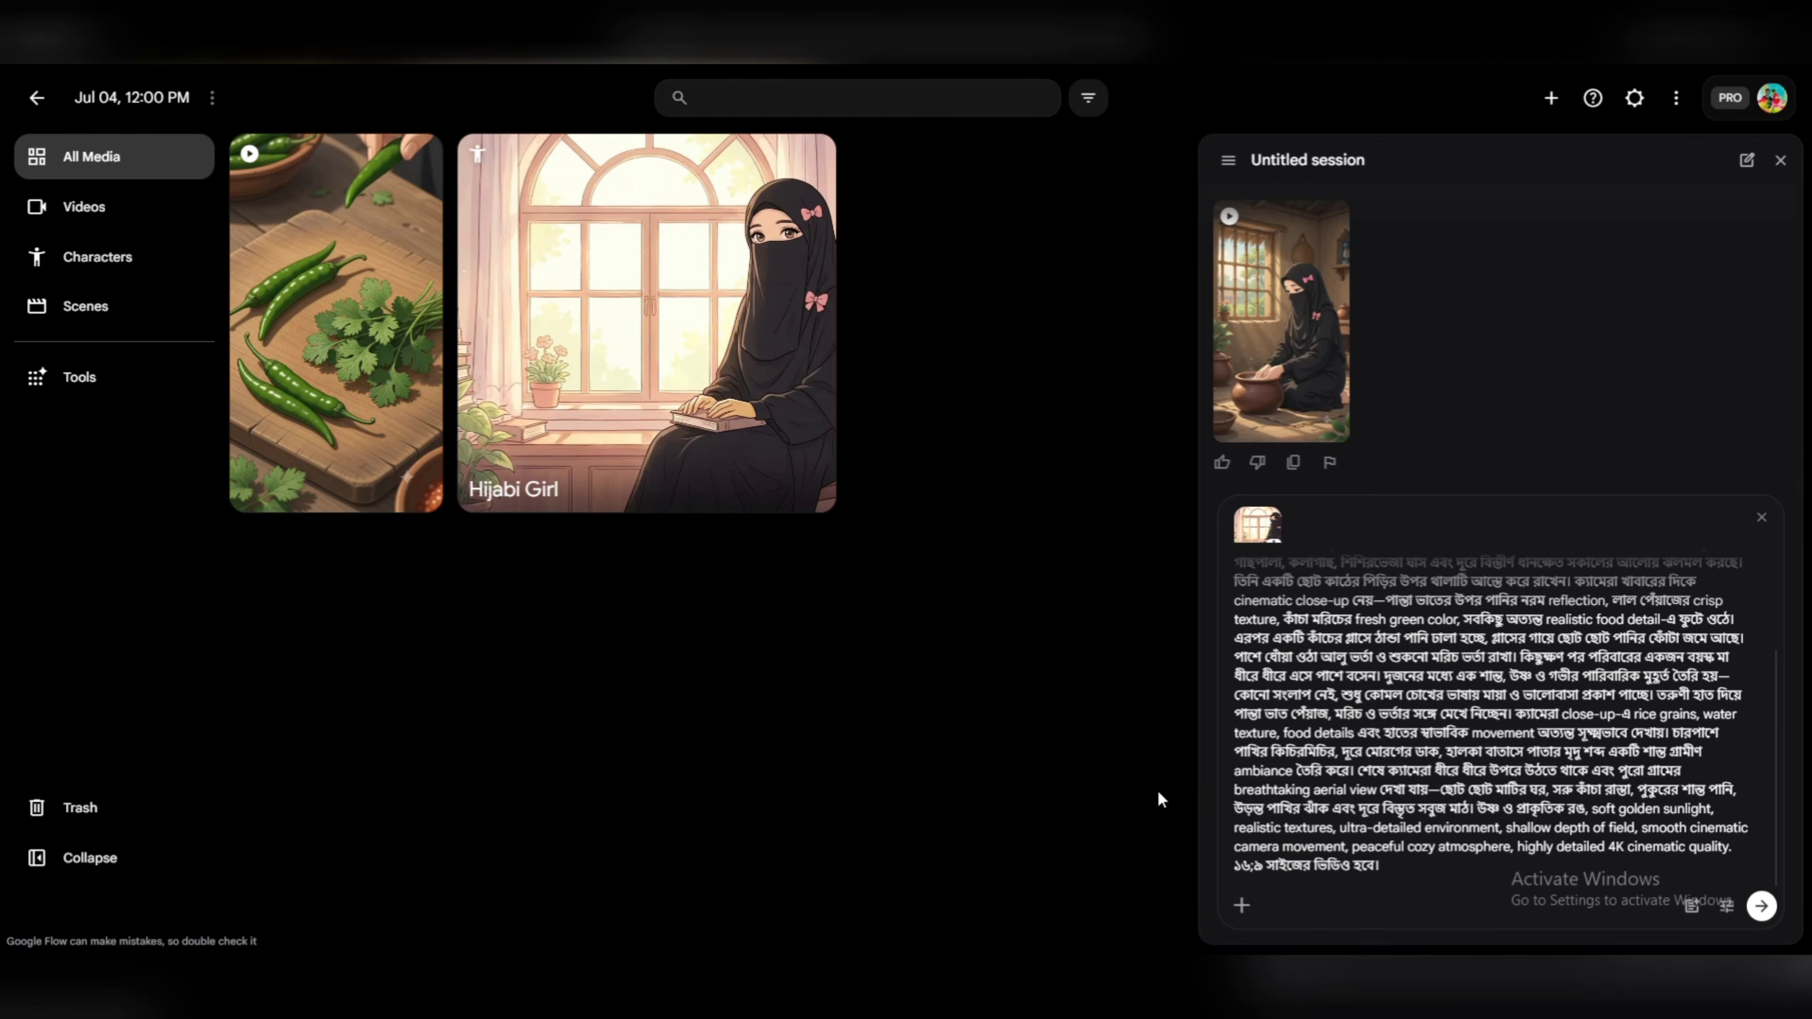
left_click(1760, 906)
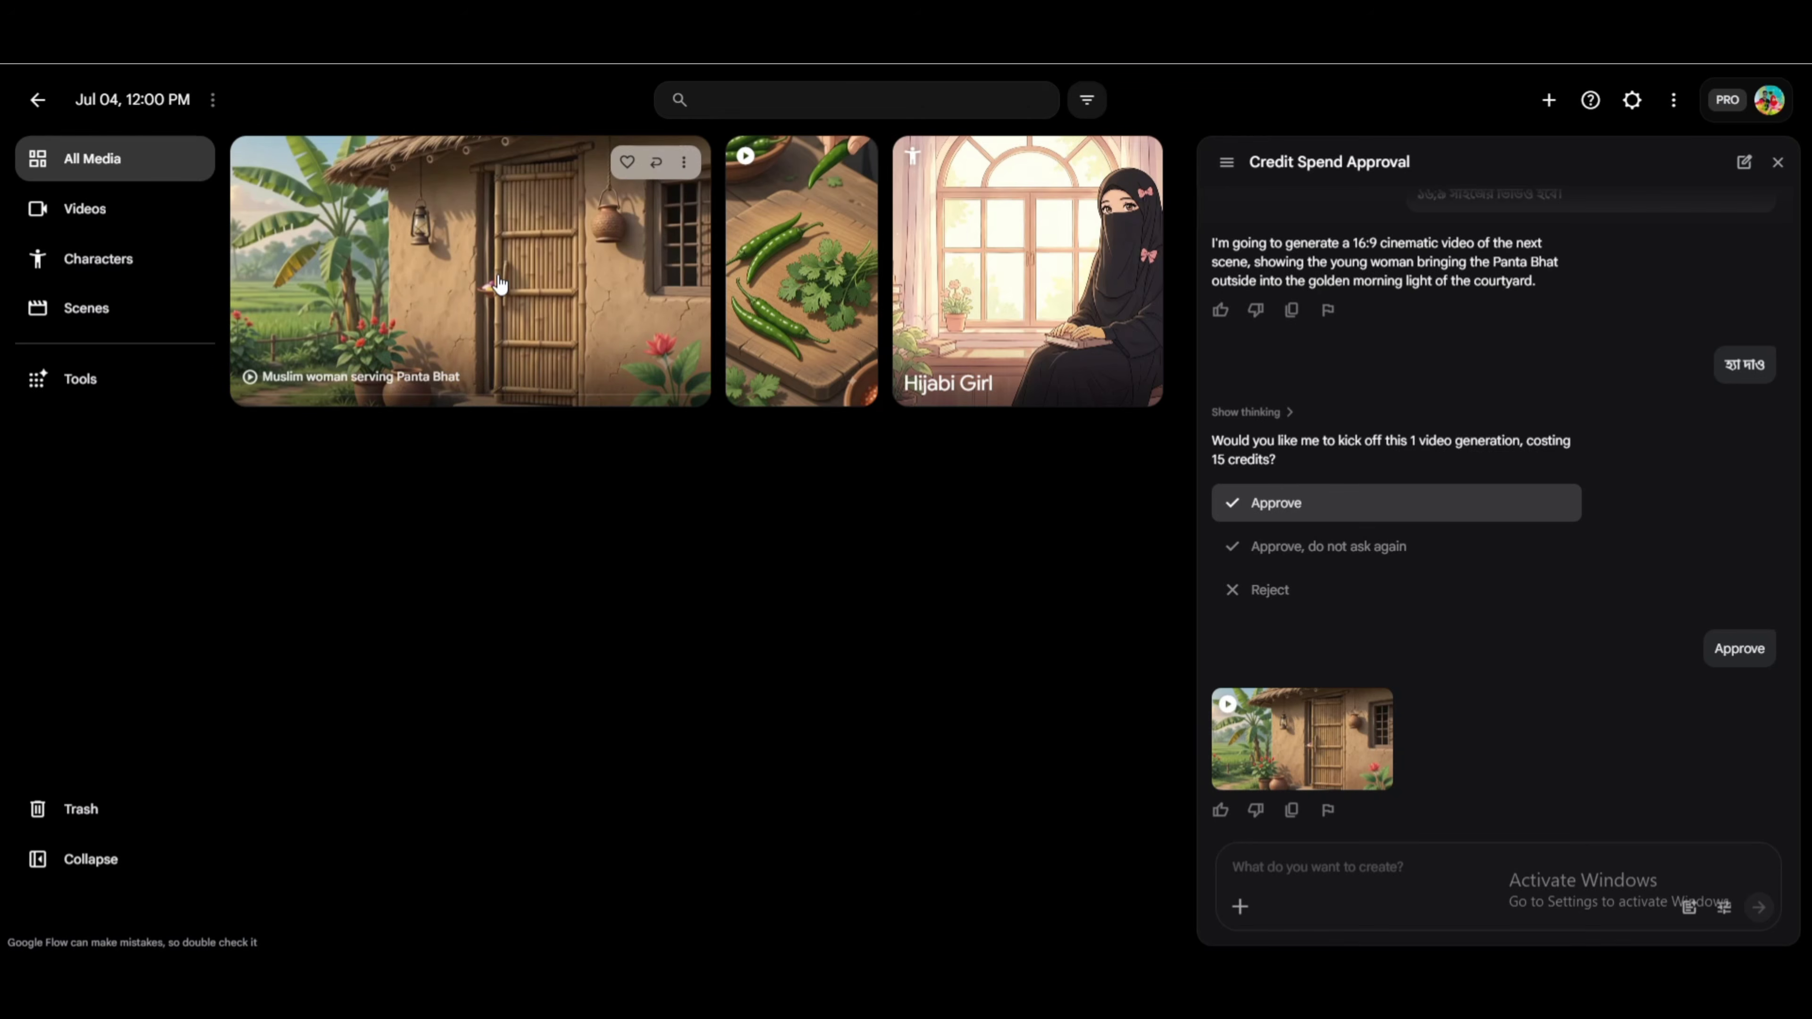
Open the generated village courtyard video, play it through in full screen and return to the editor.
left_click(499, 277)
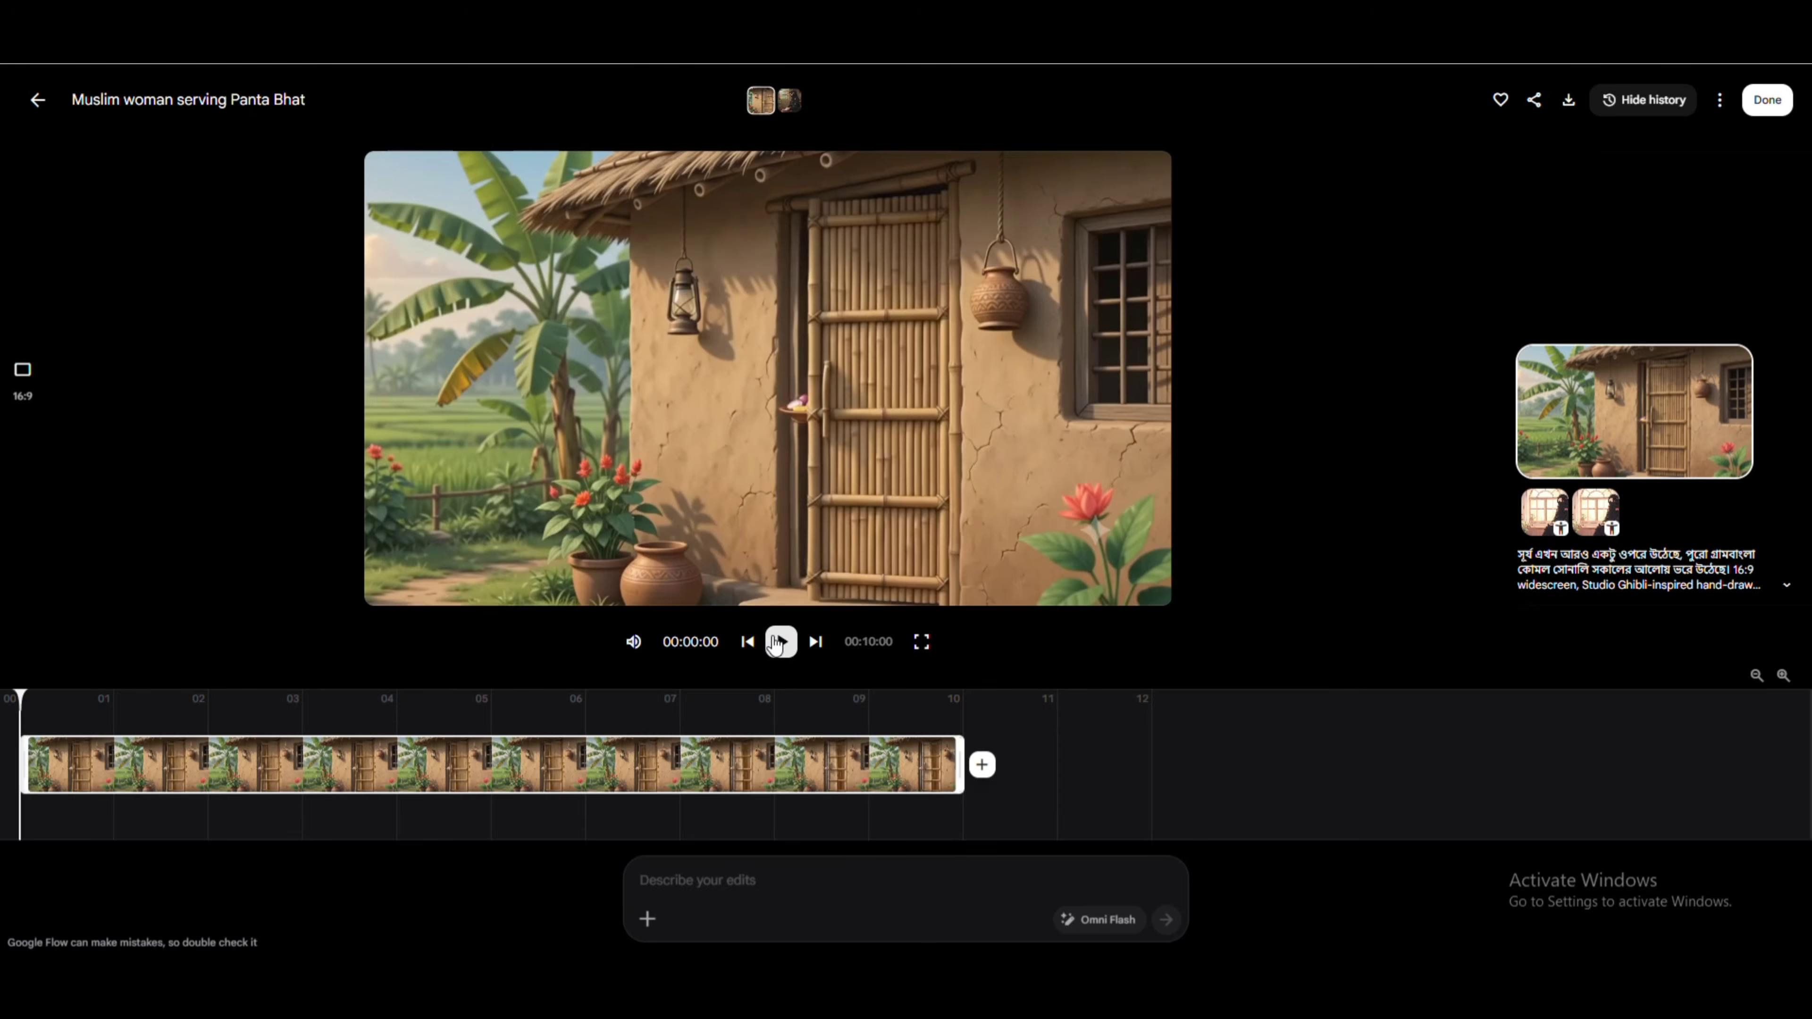
left_click(782, 645)
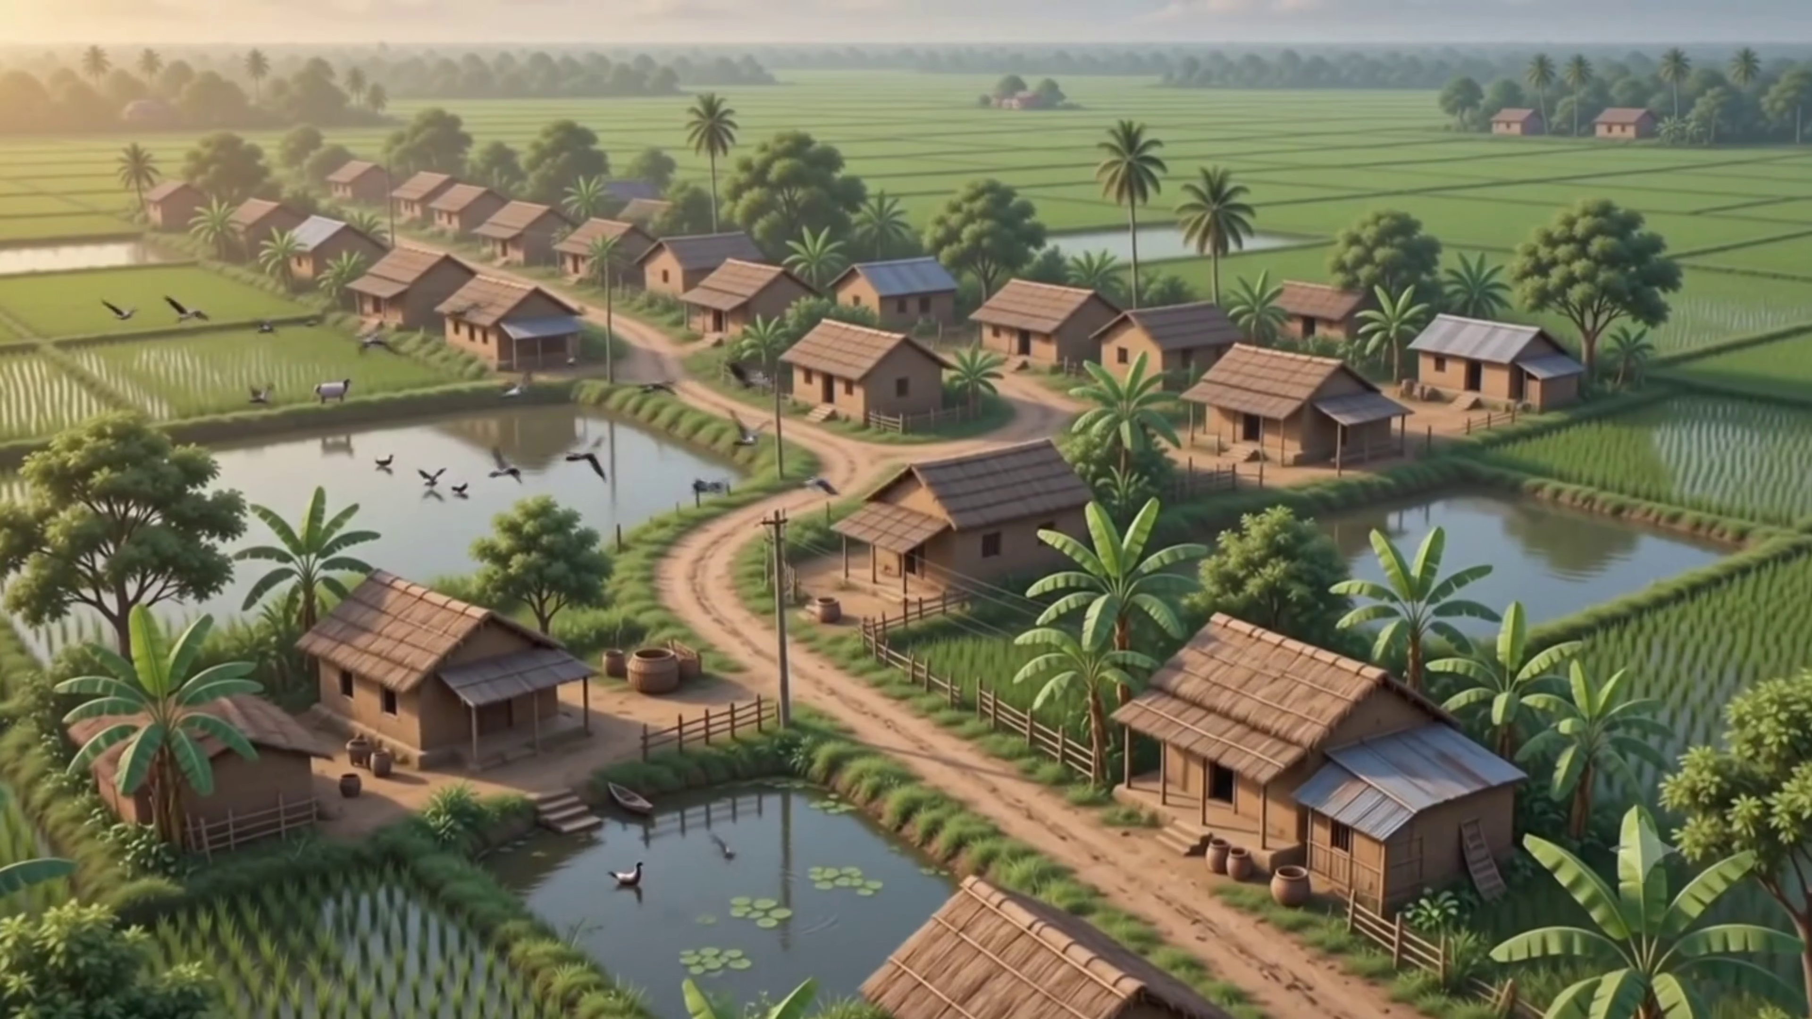
key("Escape")
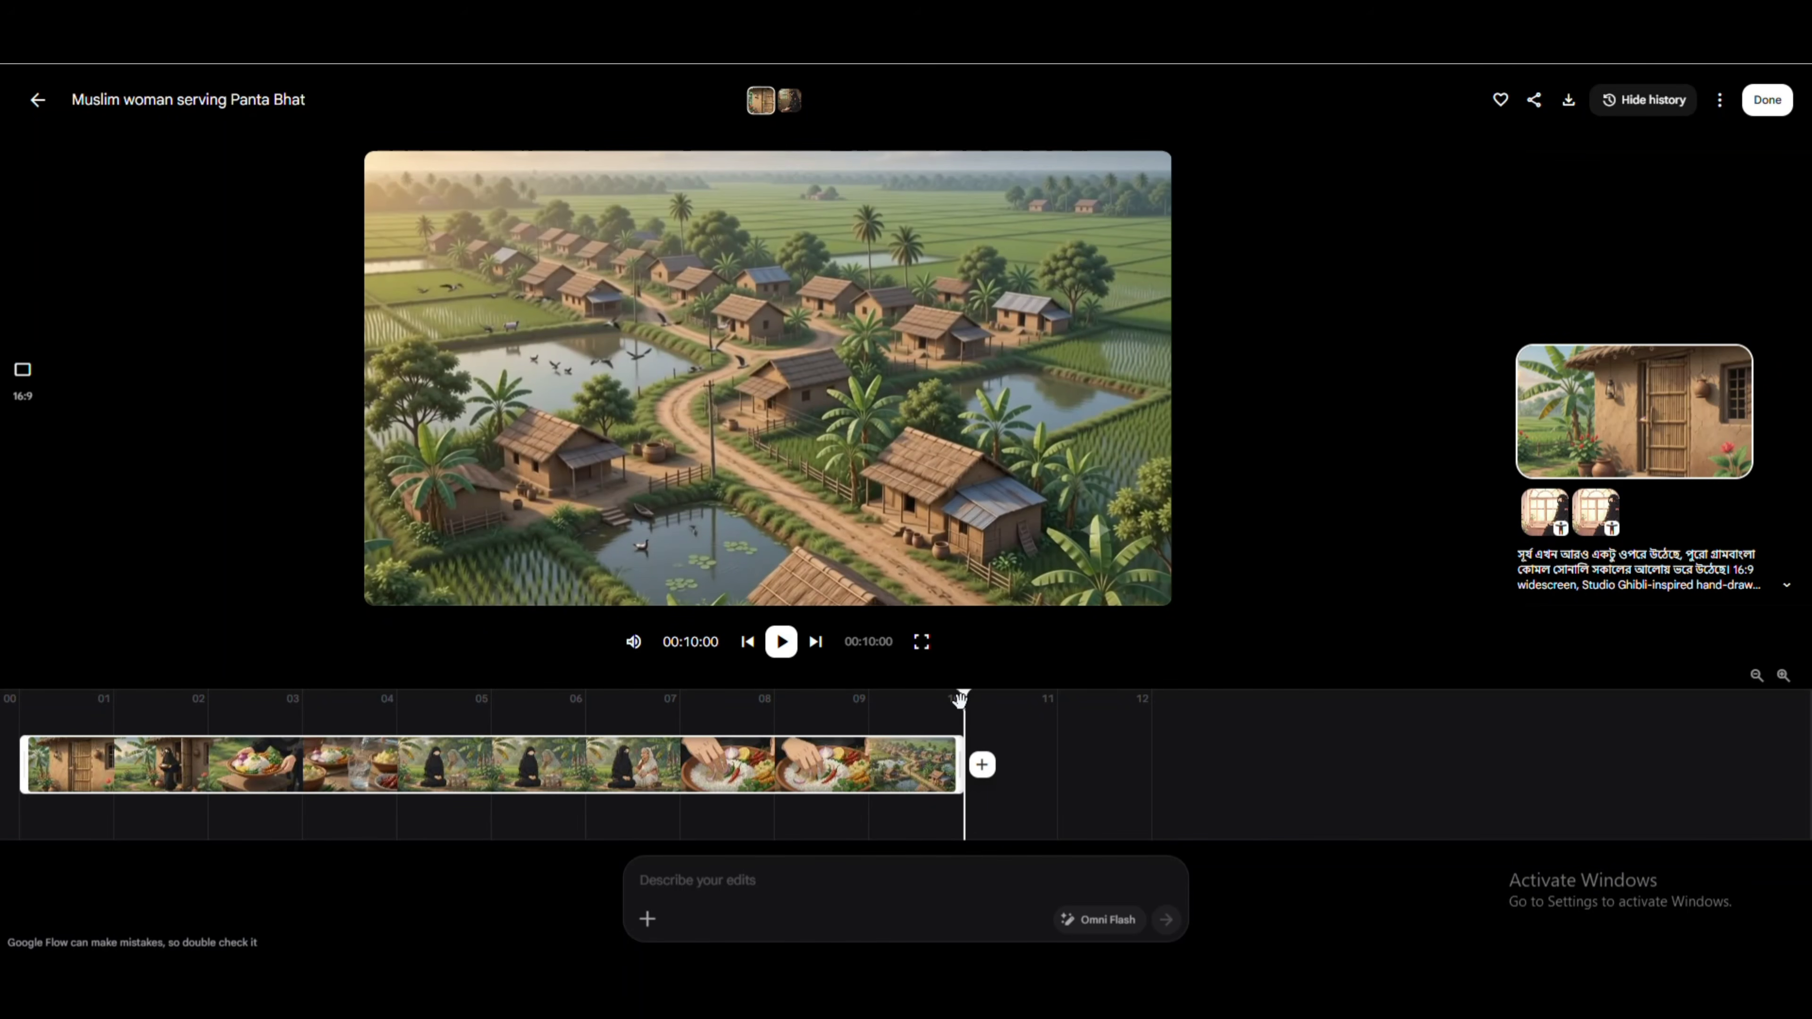
Move the playhead back to the scene with the elderly woman, replay that part and pause it.
left_click_drag(963, 699, 543, 745)
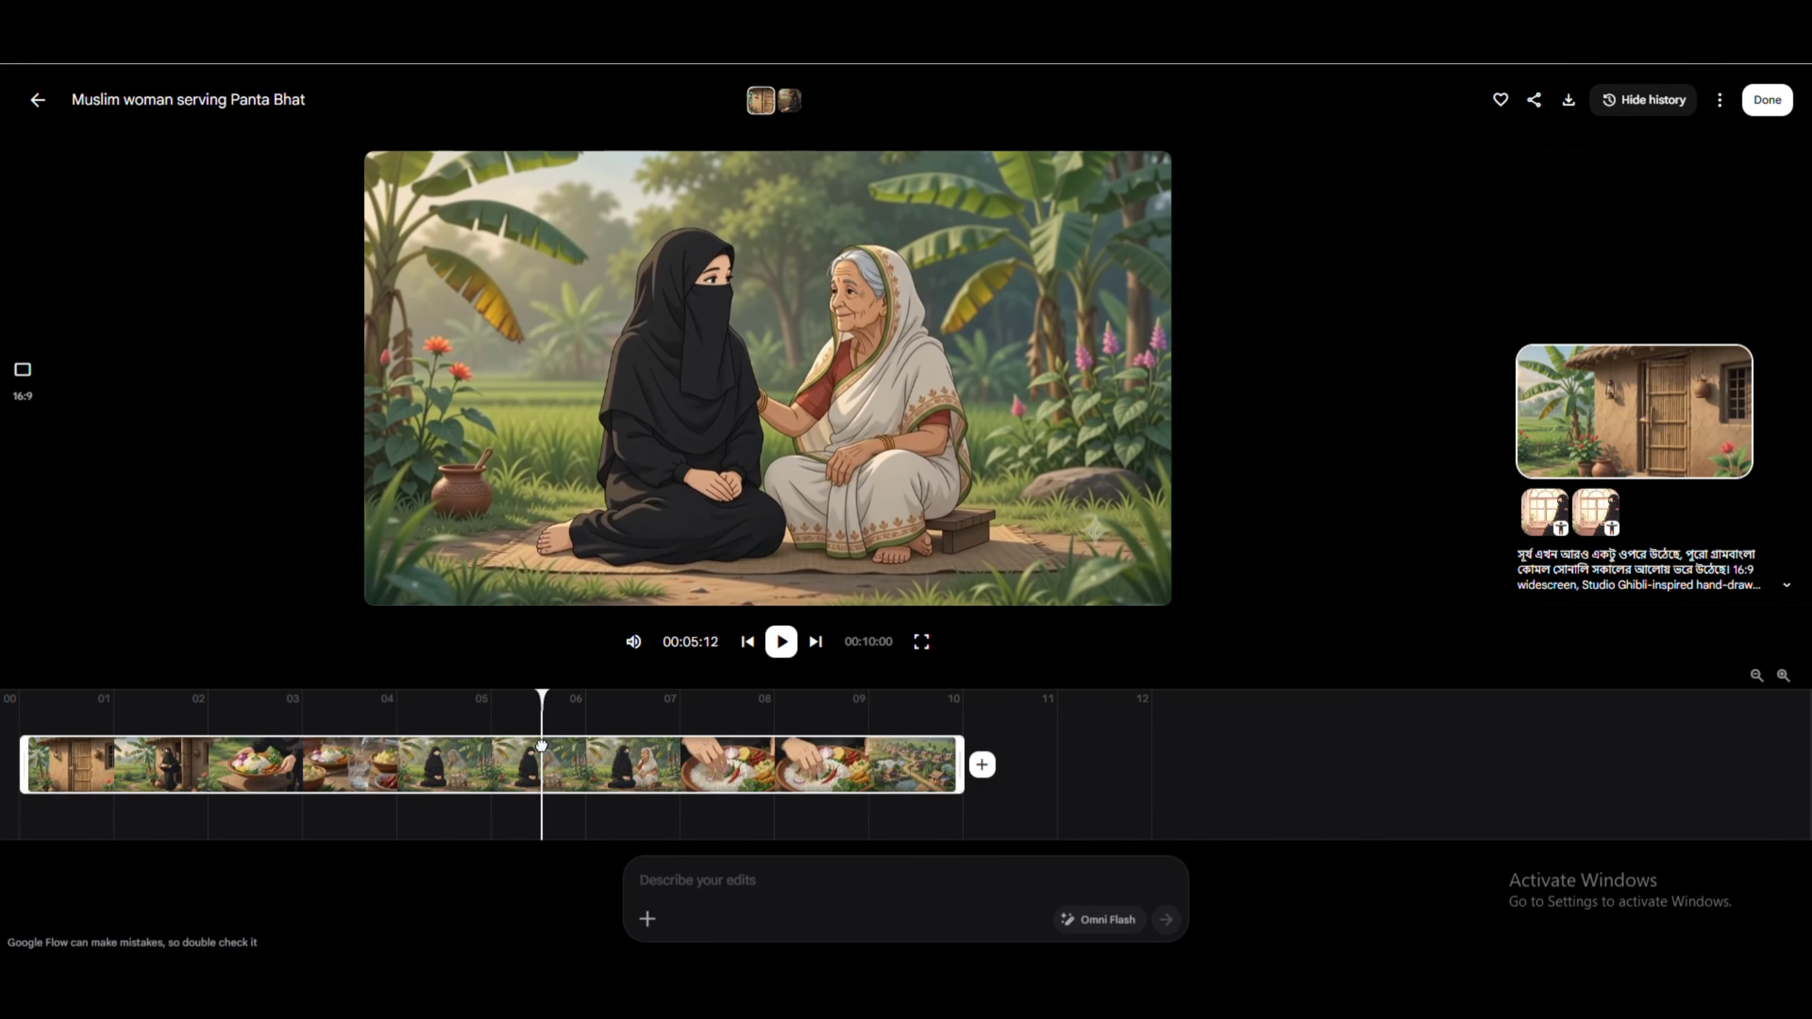
left_click(781, 642)
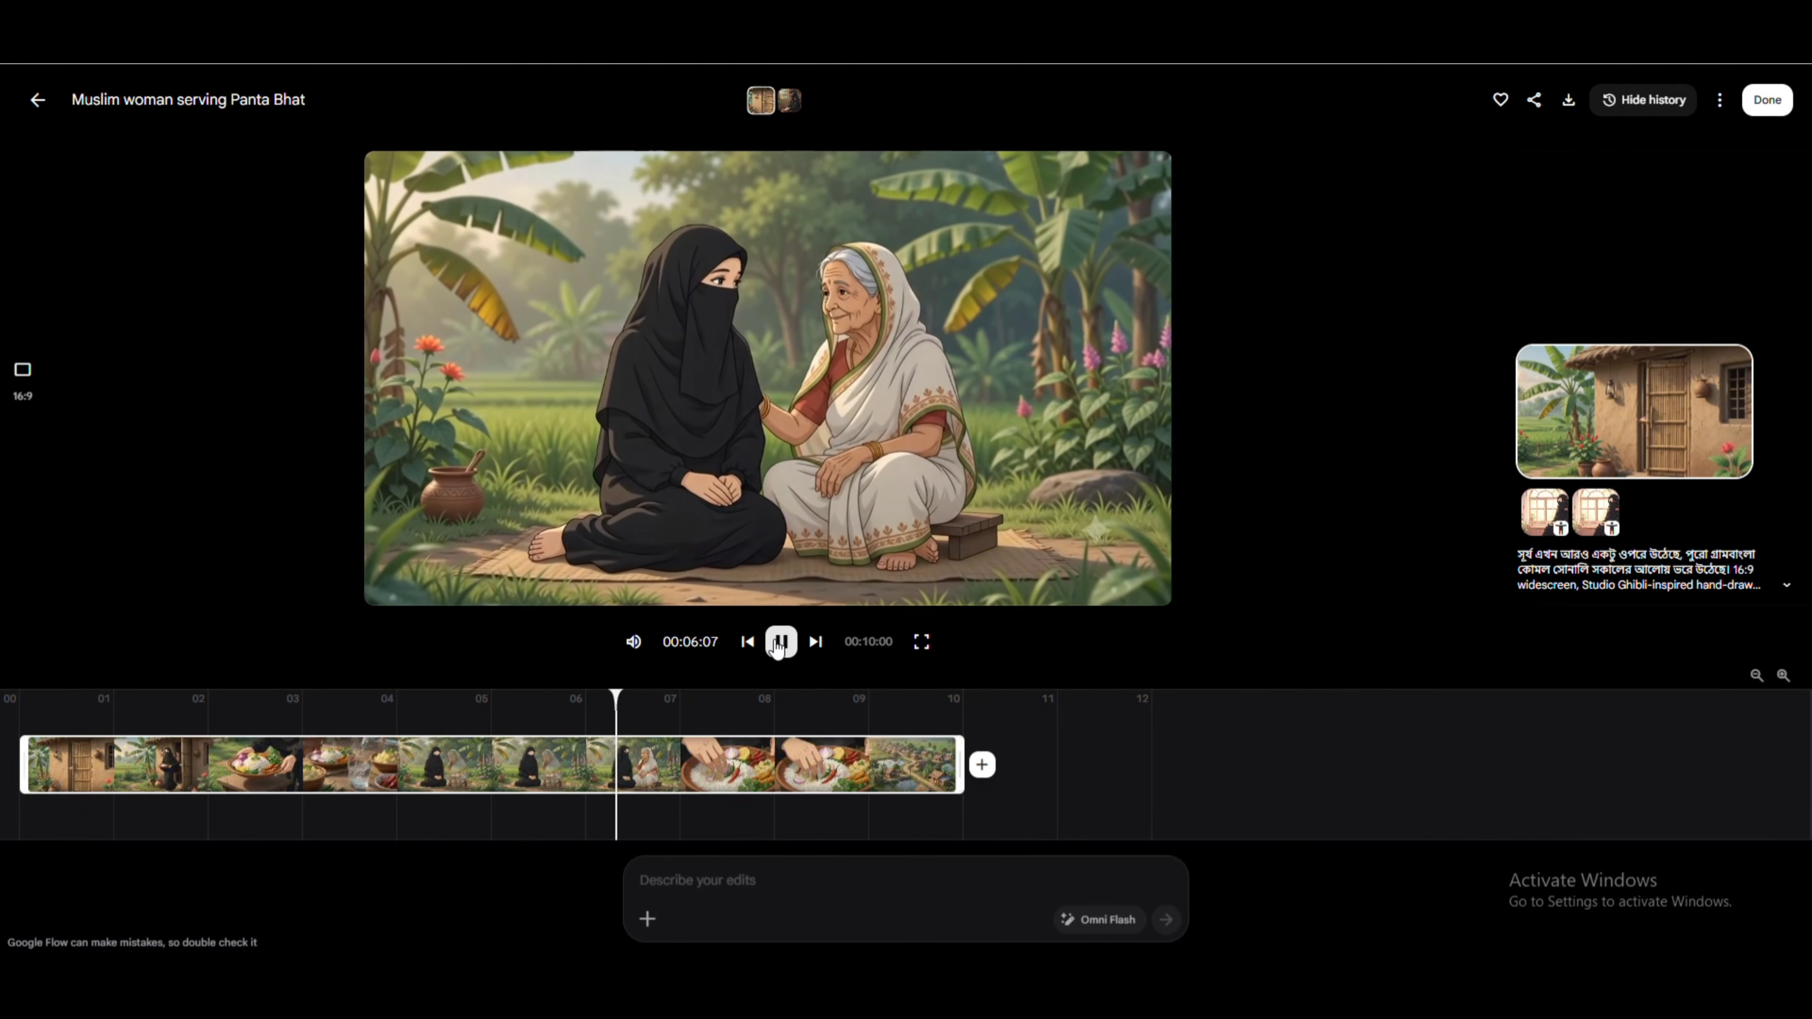
left_click(780, 641)
Switch to ChatGPT and highlight the phrase in the continuation prompt about the elderly mother sitting down beside the girl.
key("alt+Tab")
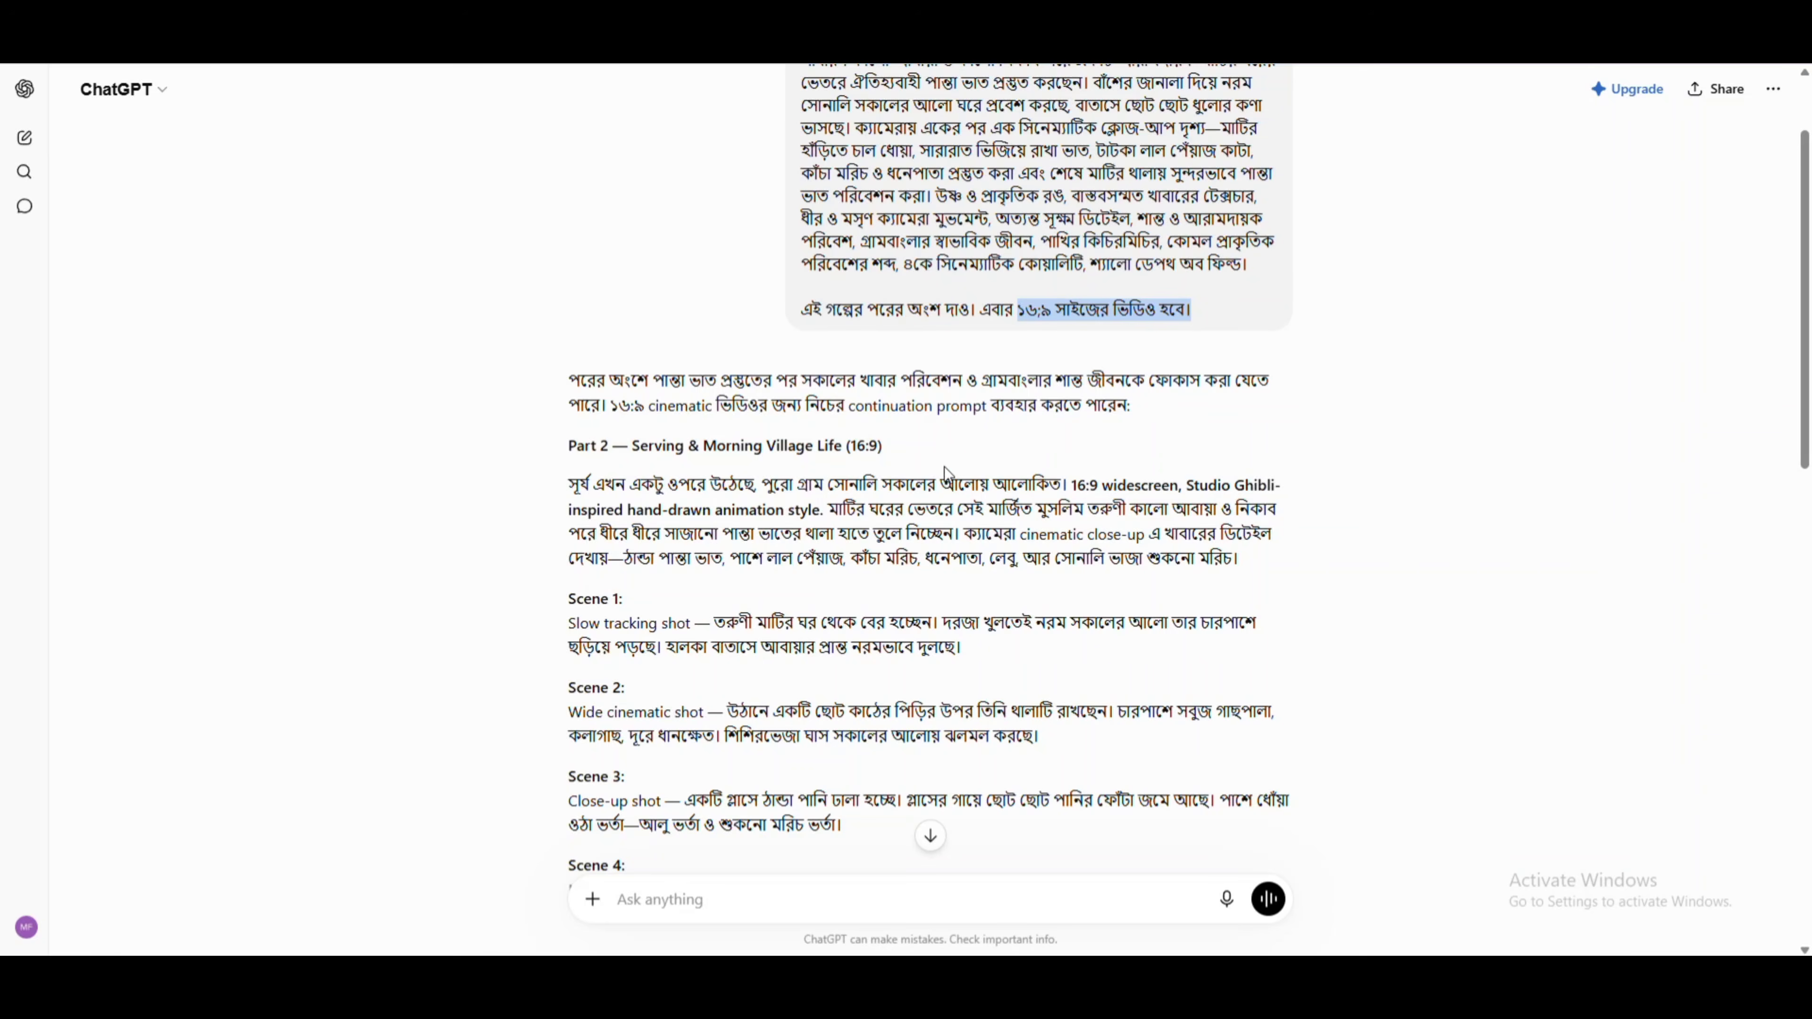
scroll(734, 524, "up", 2)
scroll(998, 499, "down", 10)
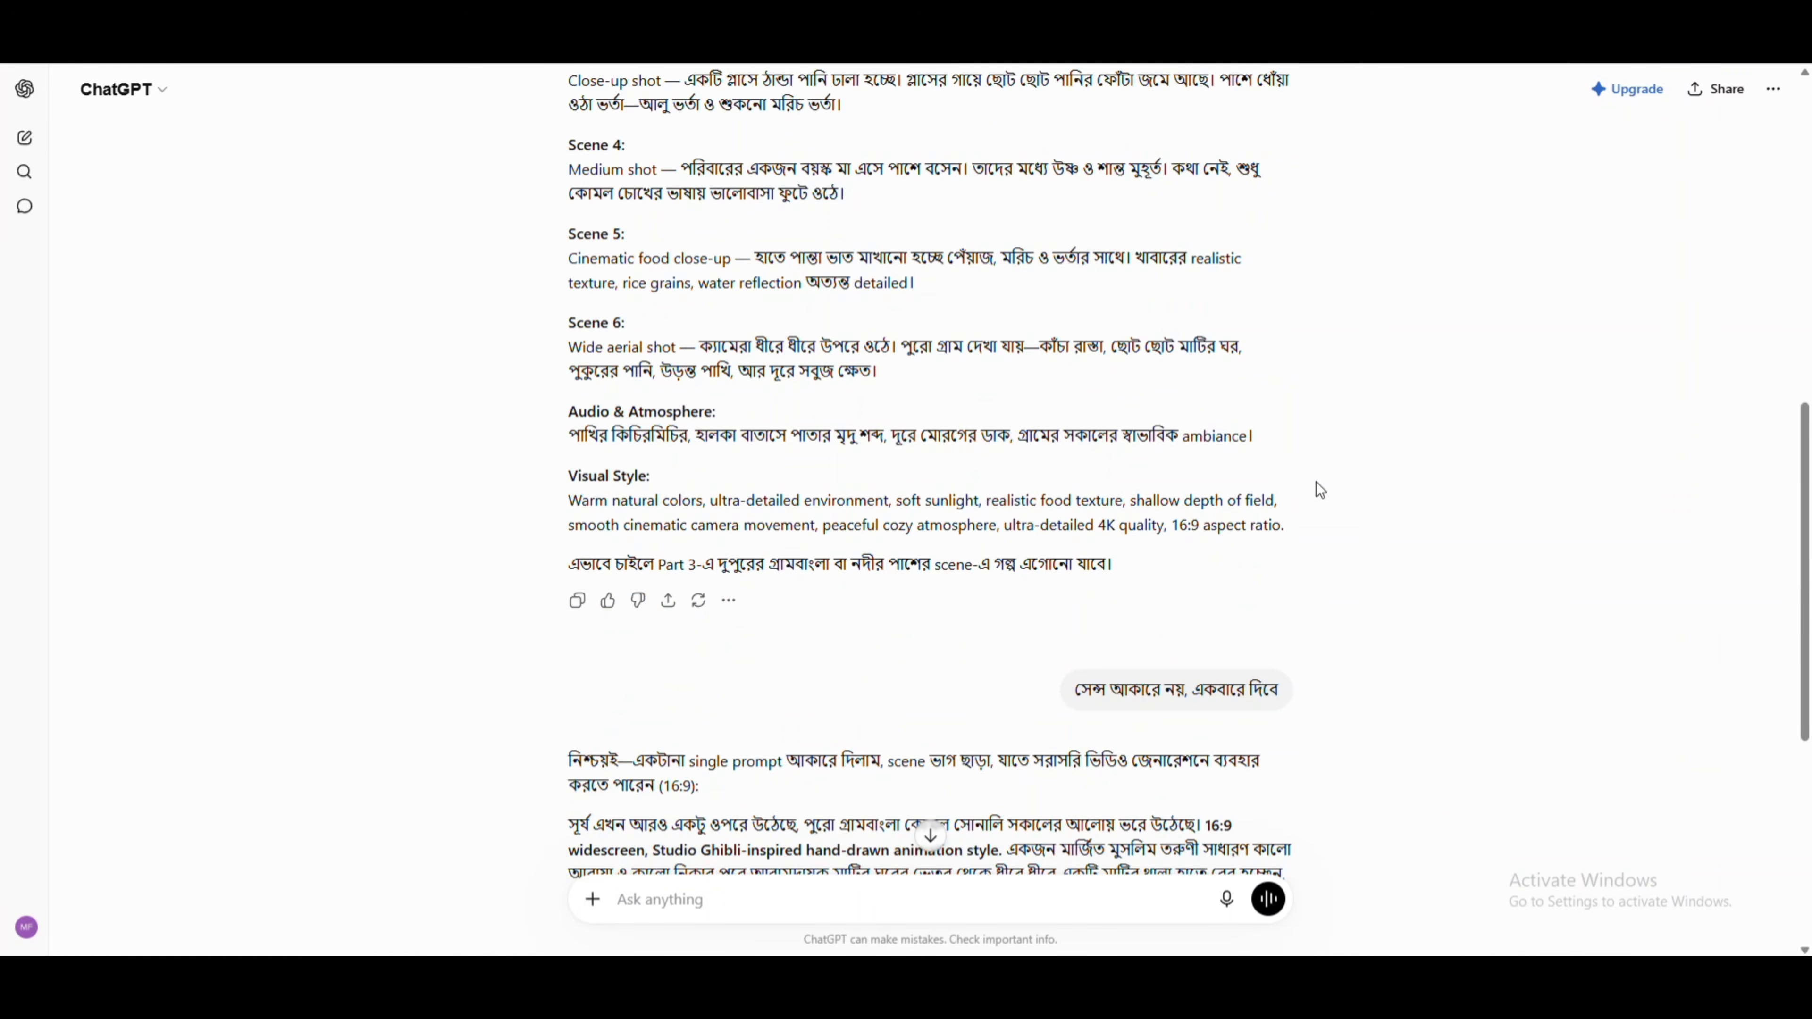
scroll(1241, 689, "down", 7)
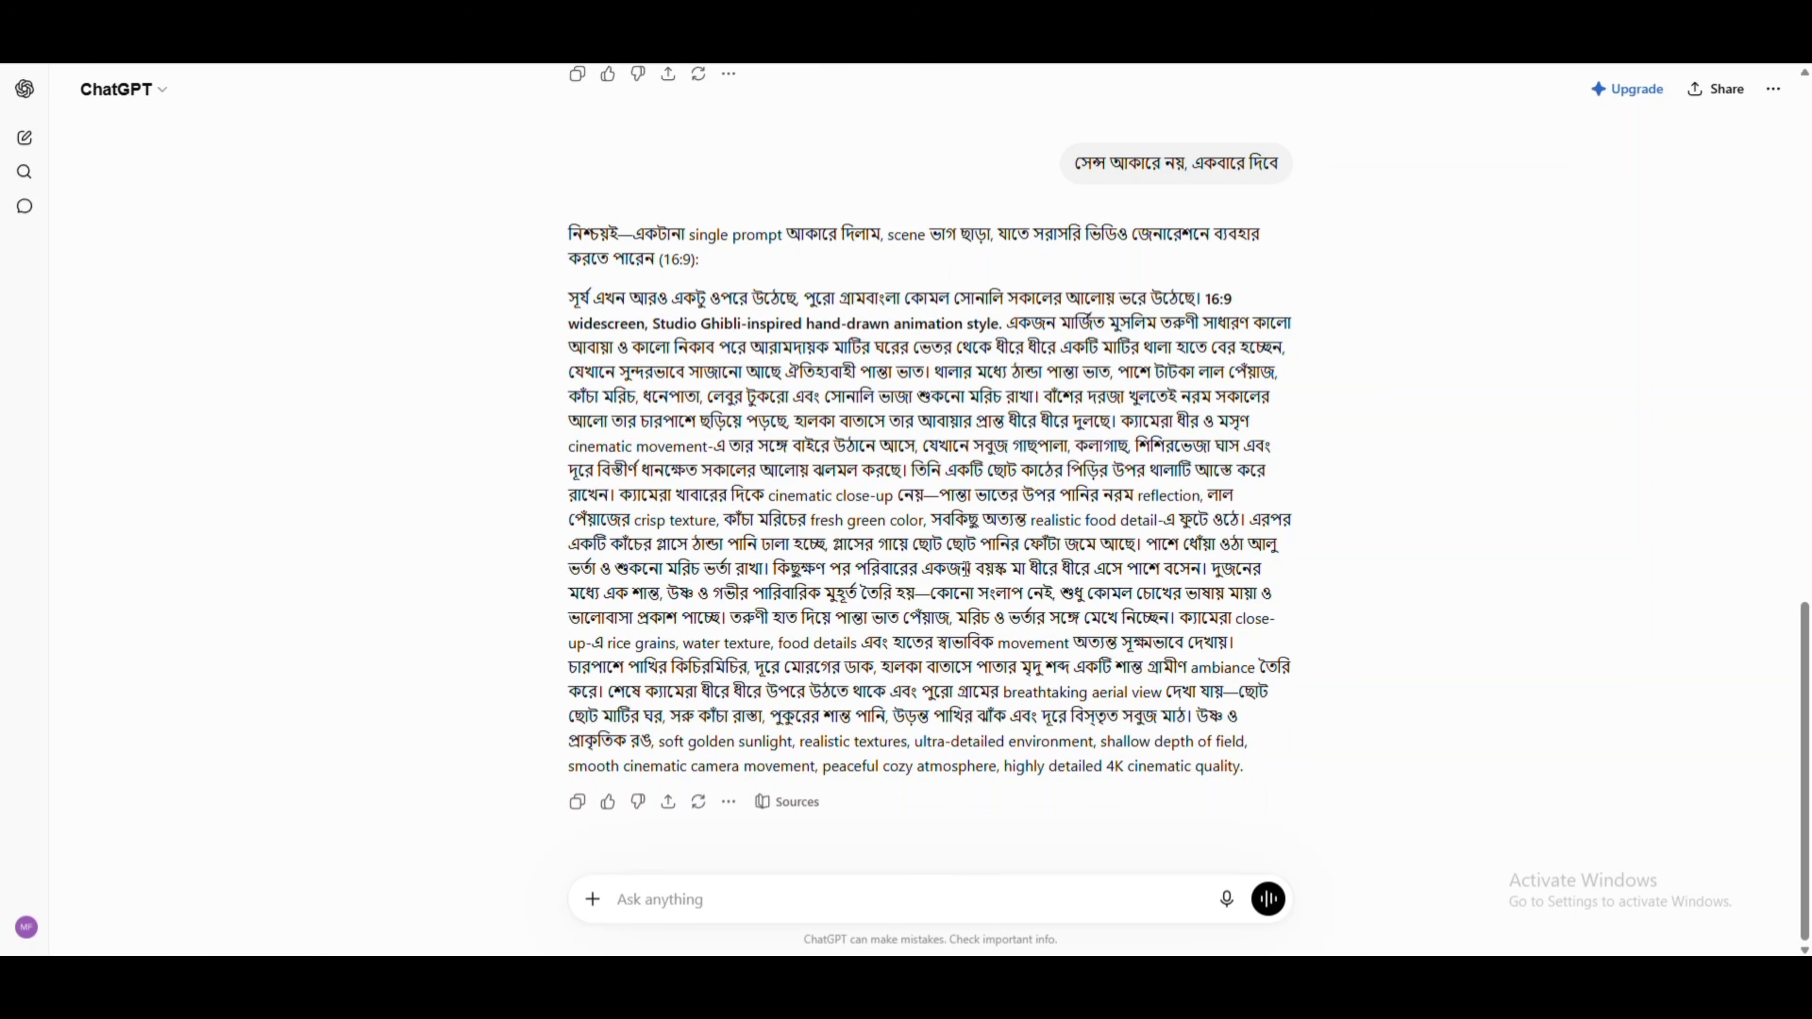
left_click_drag(943, 567, 1205, 569)
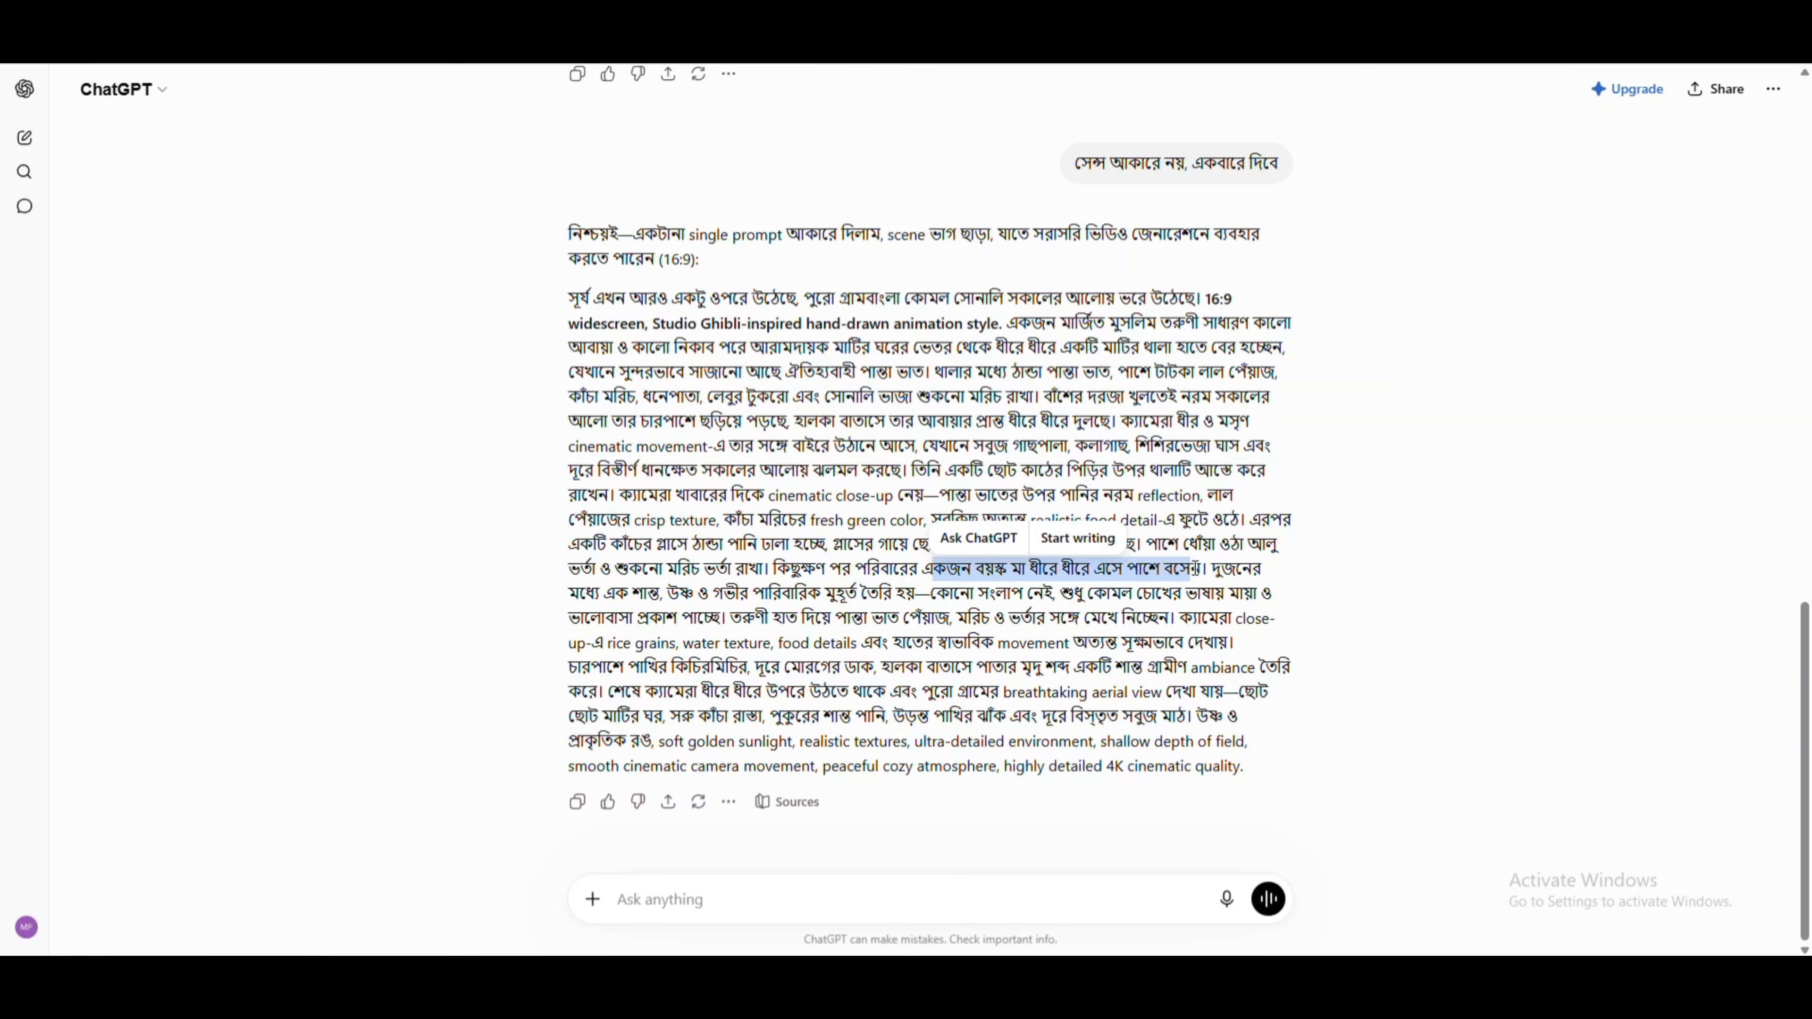
left_click(1369, 582)
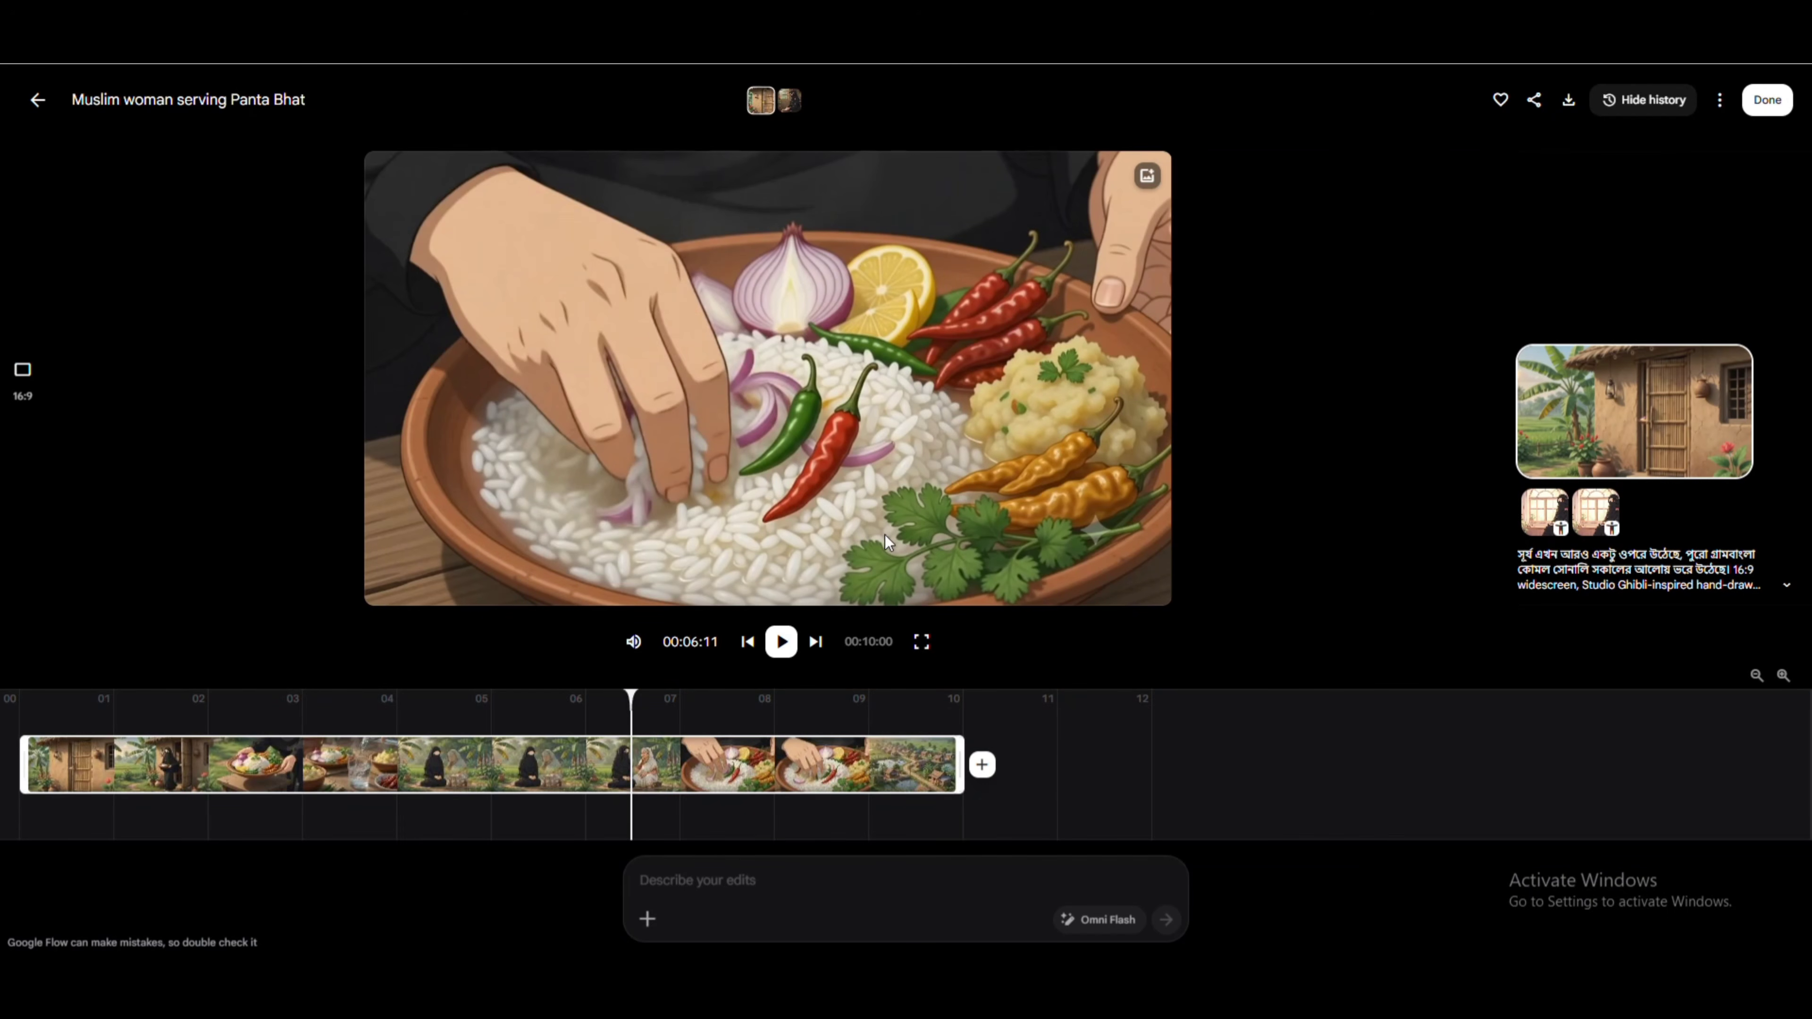
Switch to Google Flow, download the finished video and close its editor to return to the project media.
left_click(1562, 110)
left_click(1760, 89)
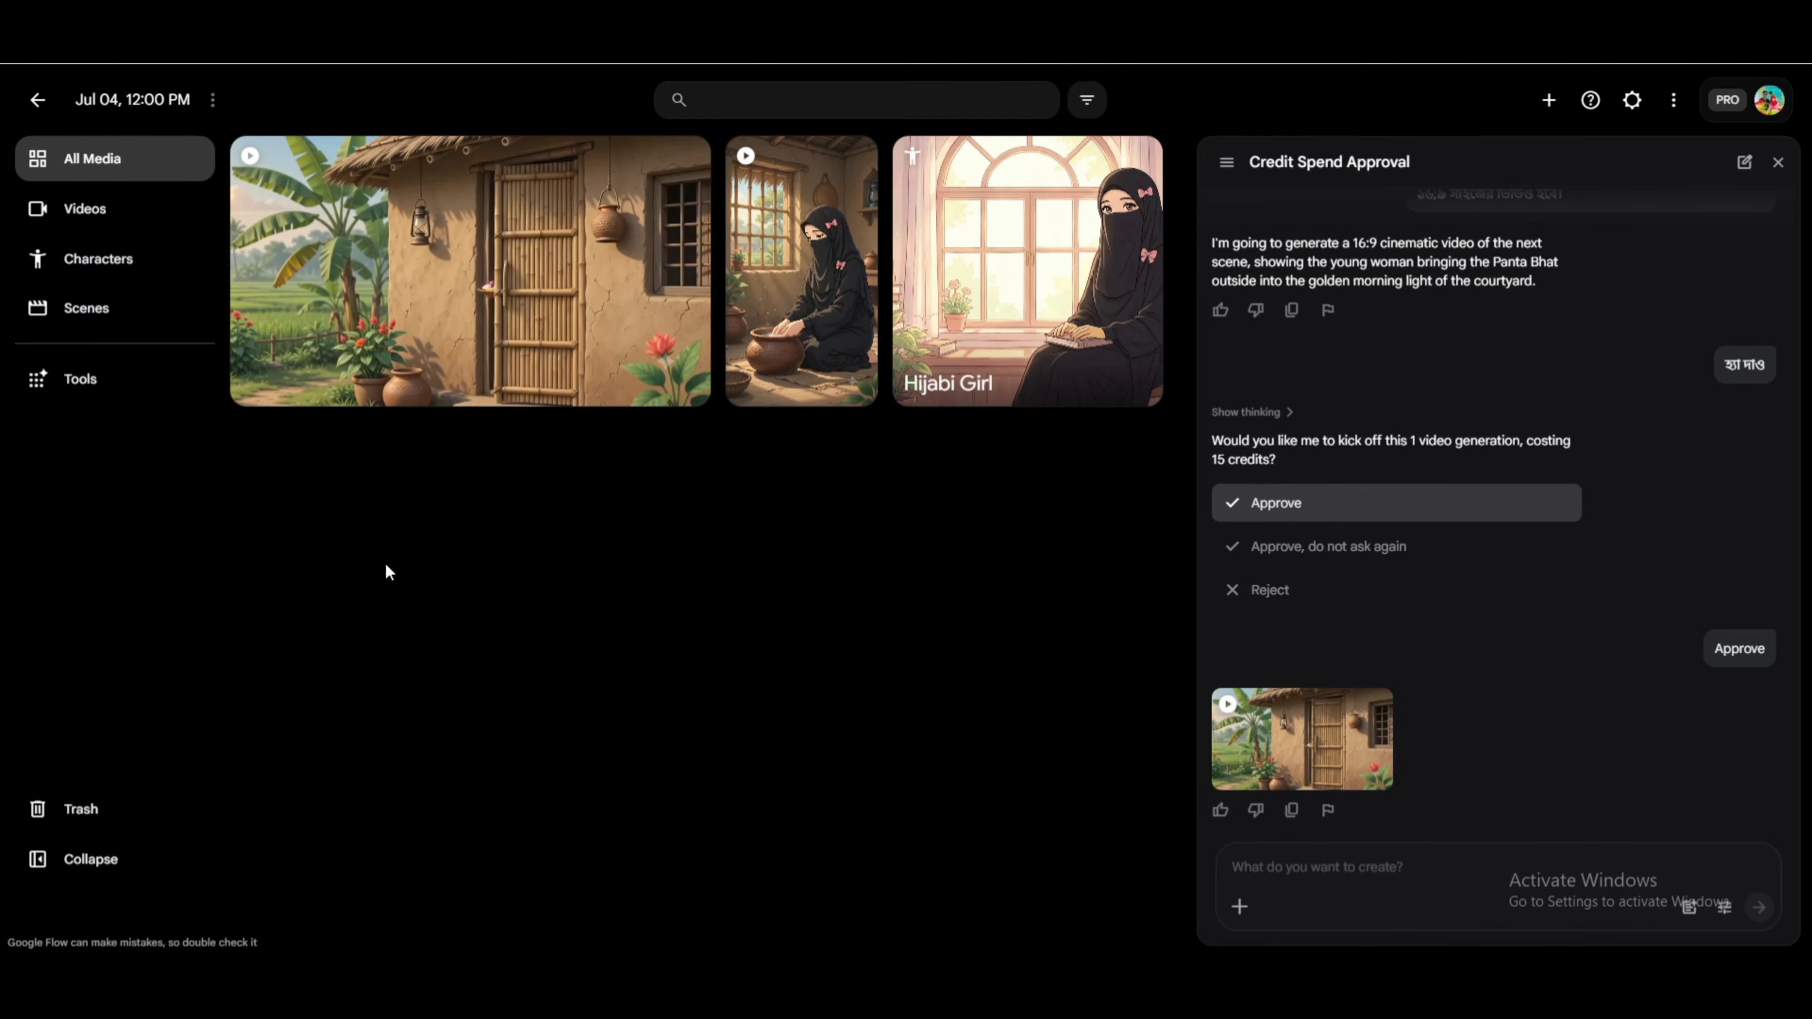
Check the account's remaining Flow credits, open the page for getting AI credits and close it again.
left_click(1761, 110)
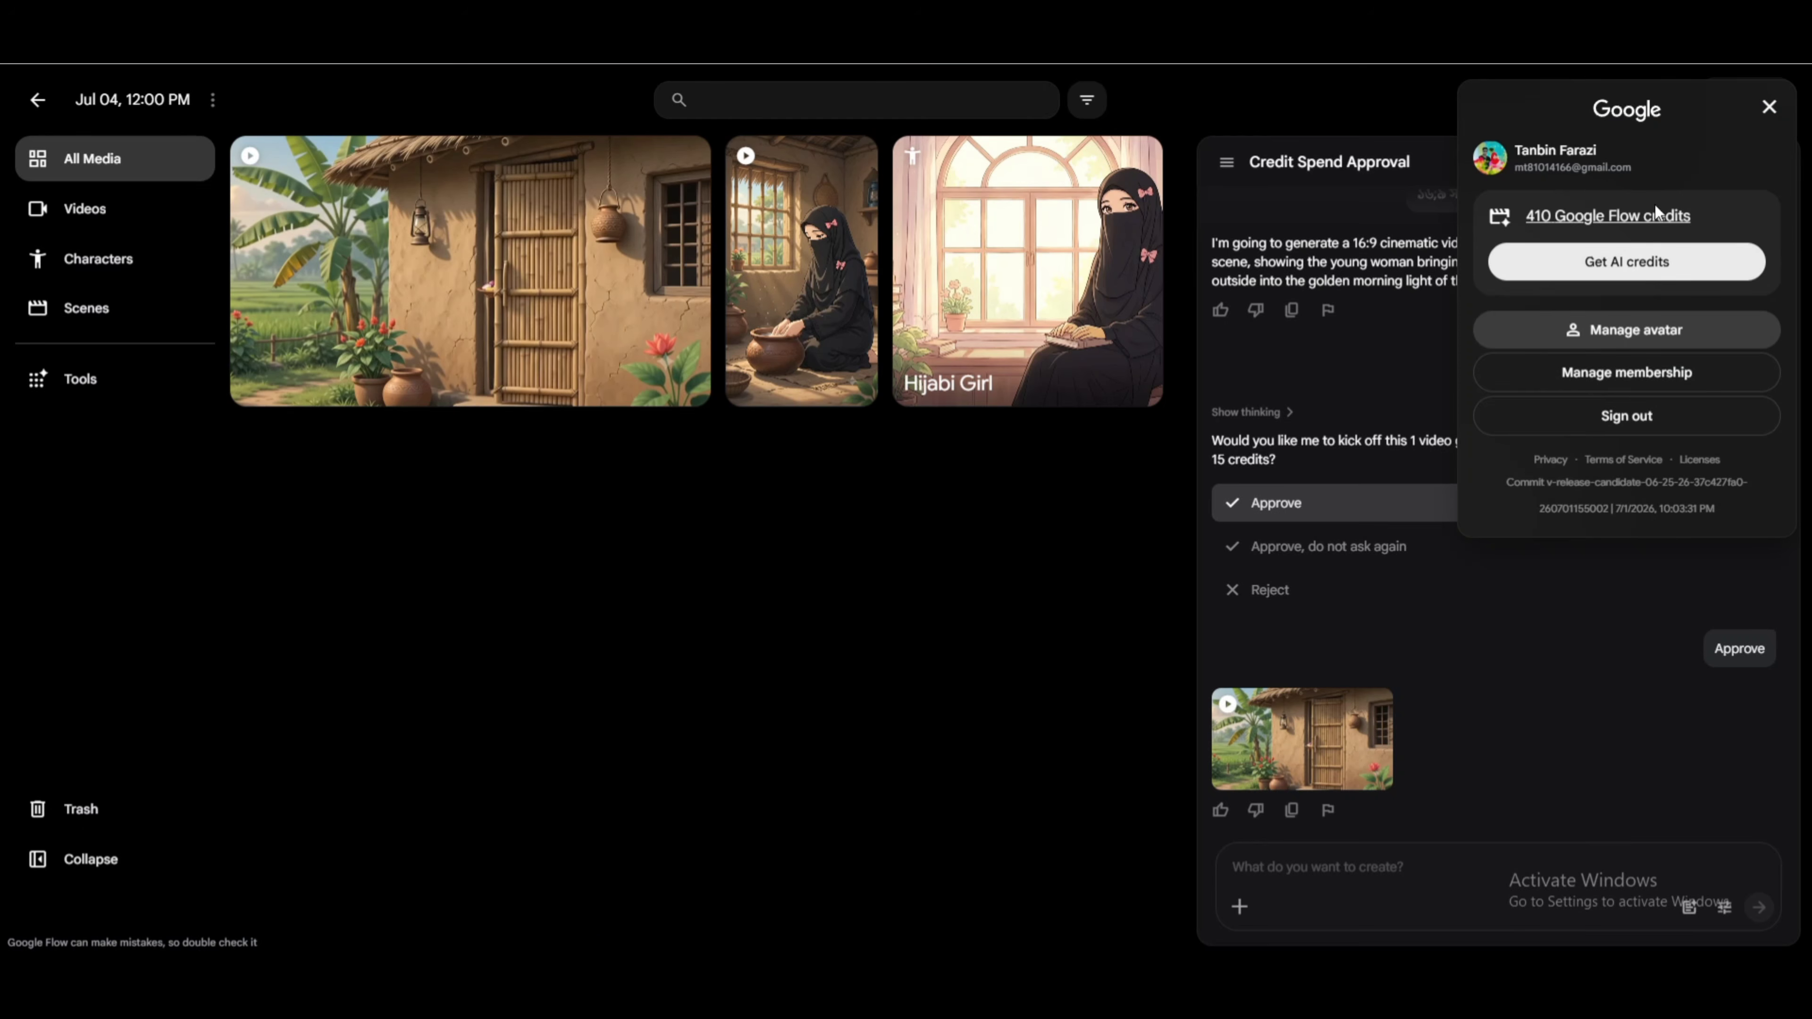
left_click(1573, 263)
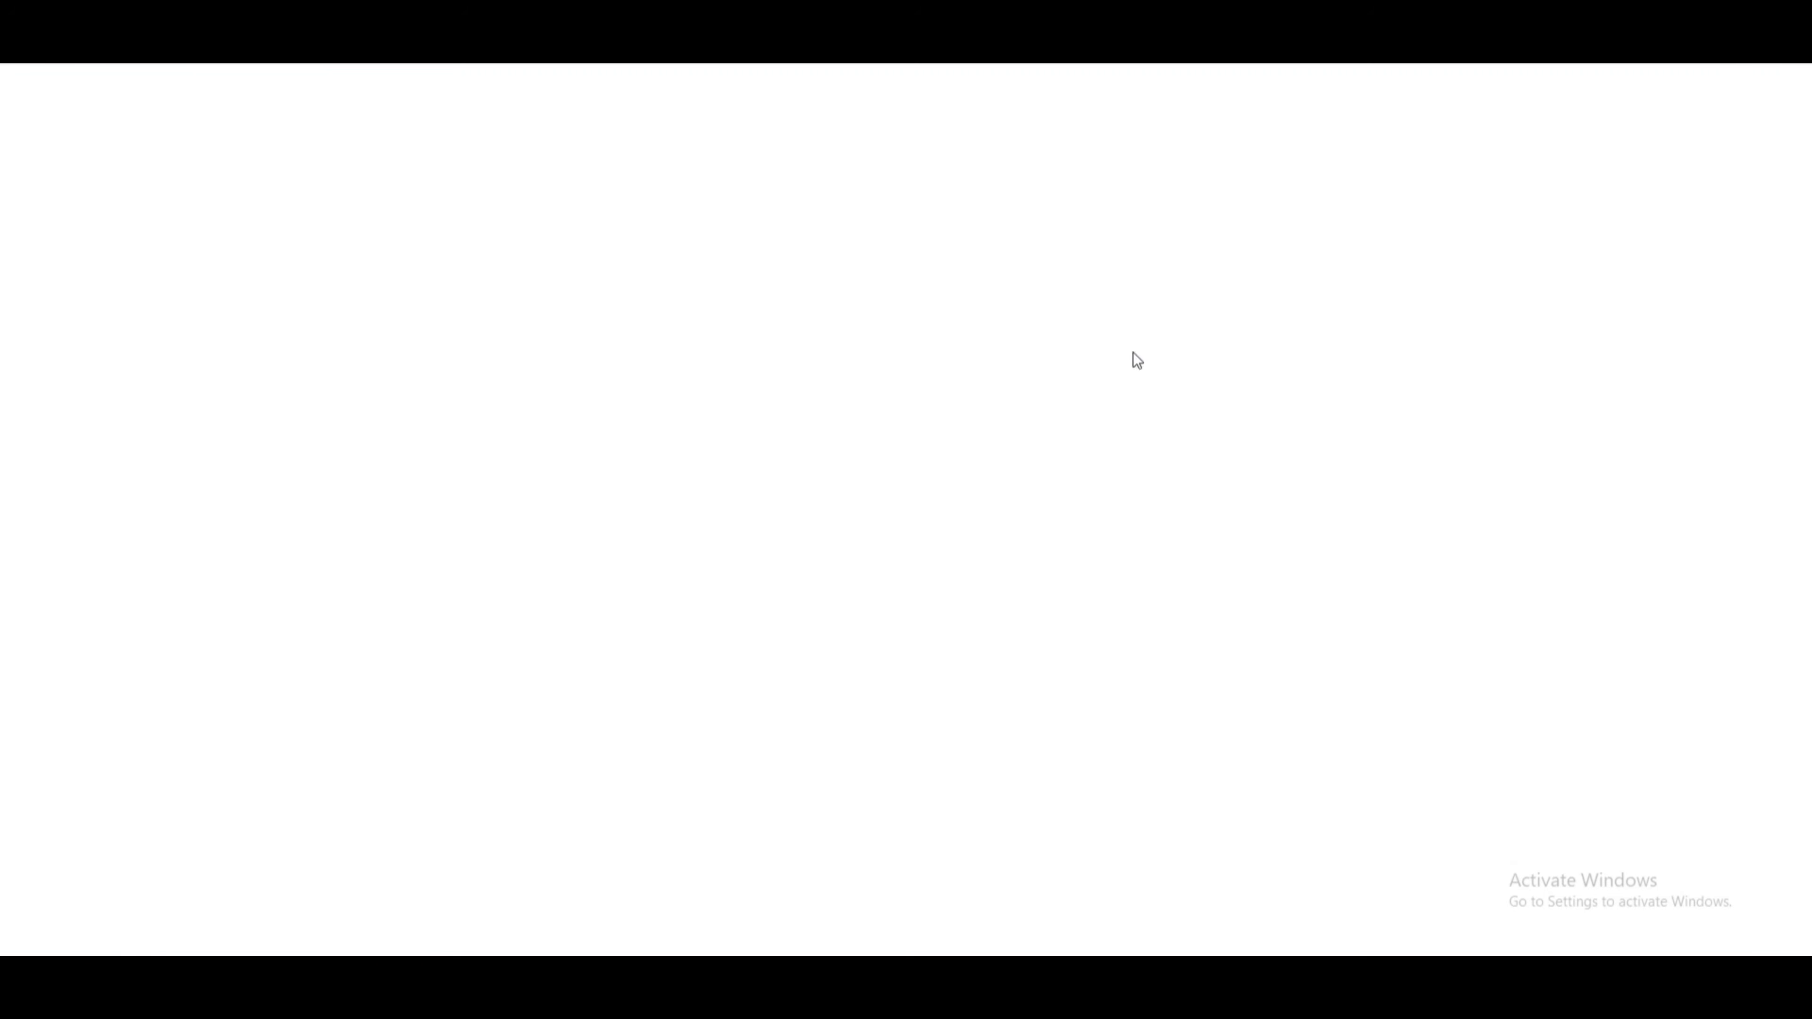
key("ctrl+w")
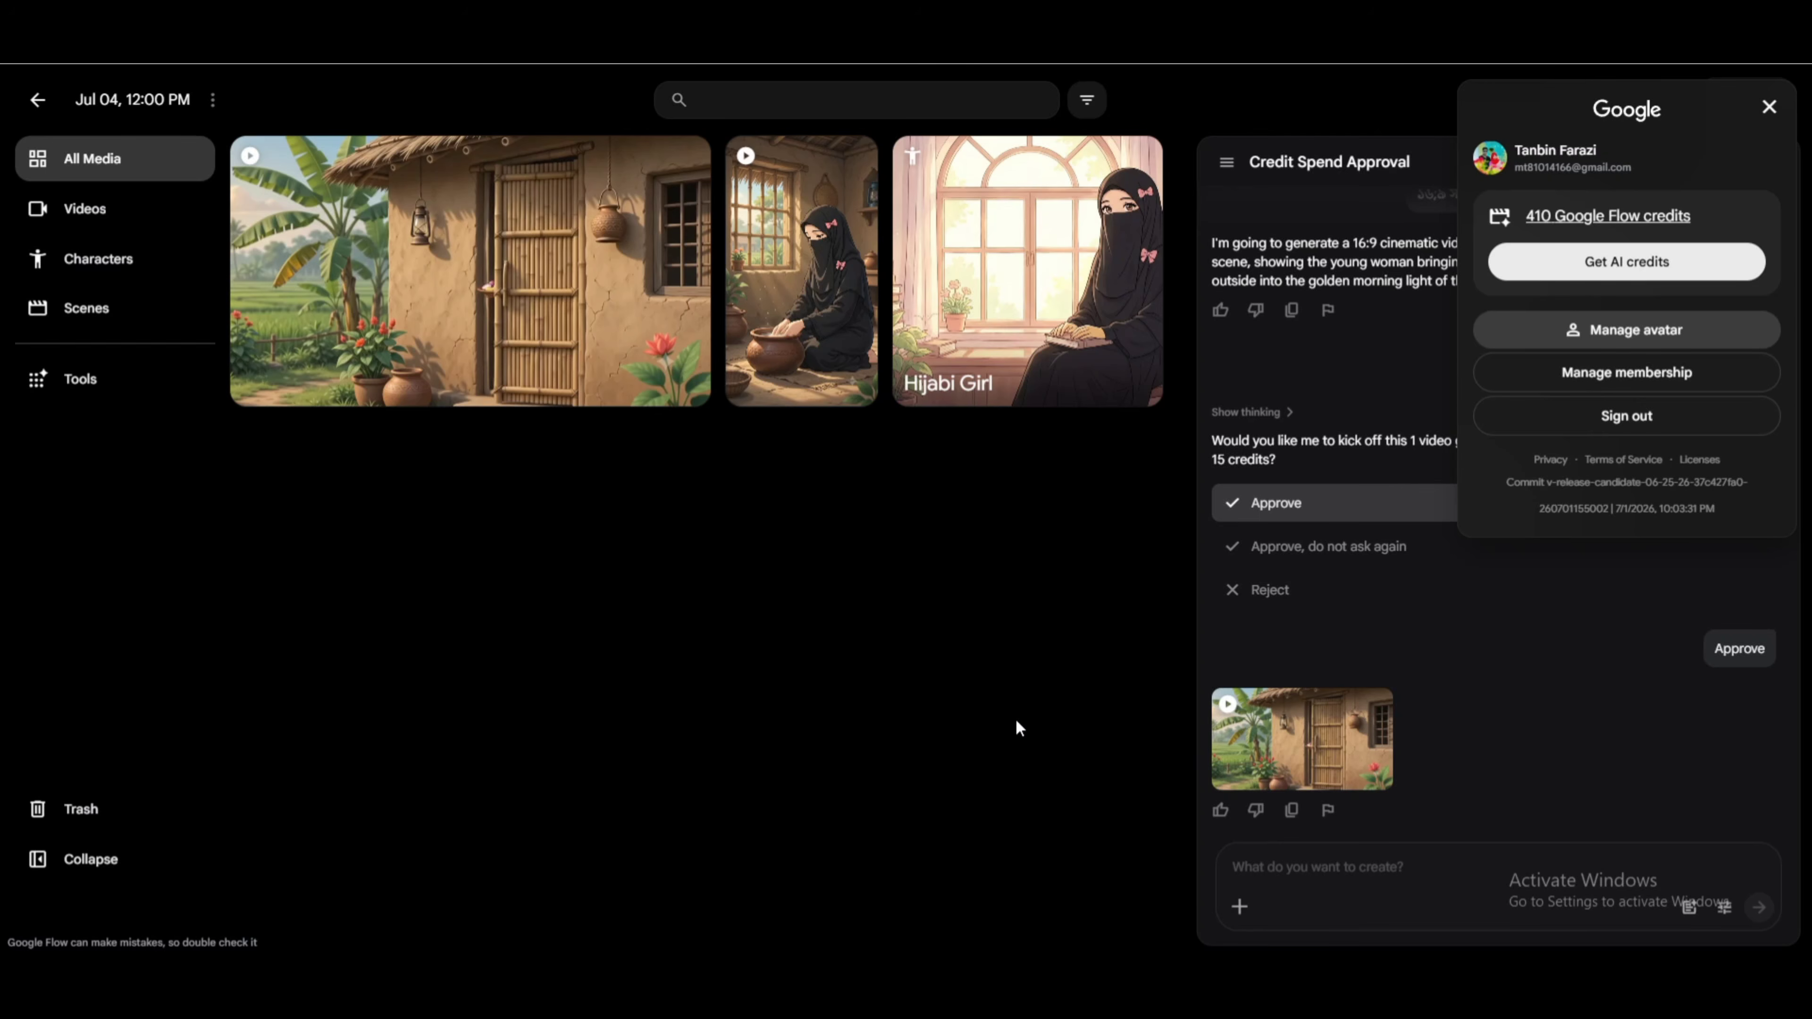
Close the account details and review the scene prompt, the agent's reply about the 16:9 video and the credit approval in the chat.
left_click(1093, 716)
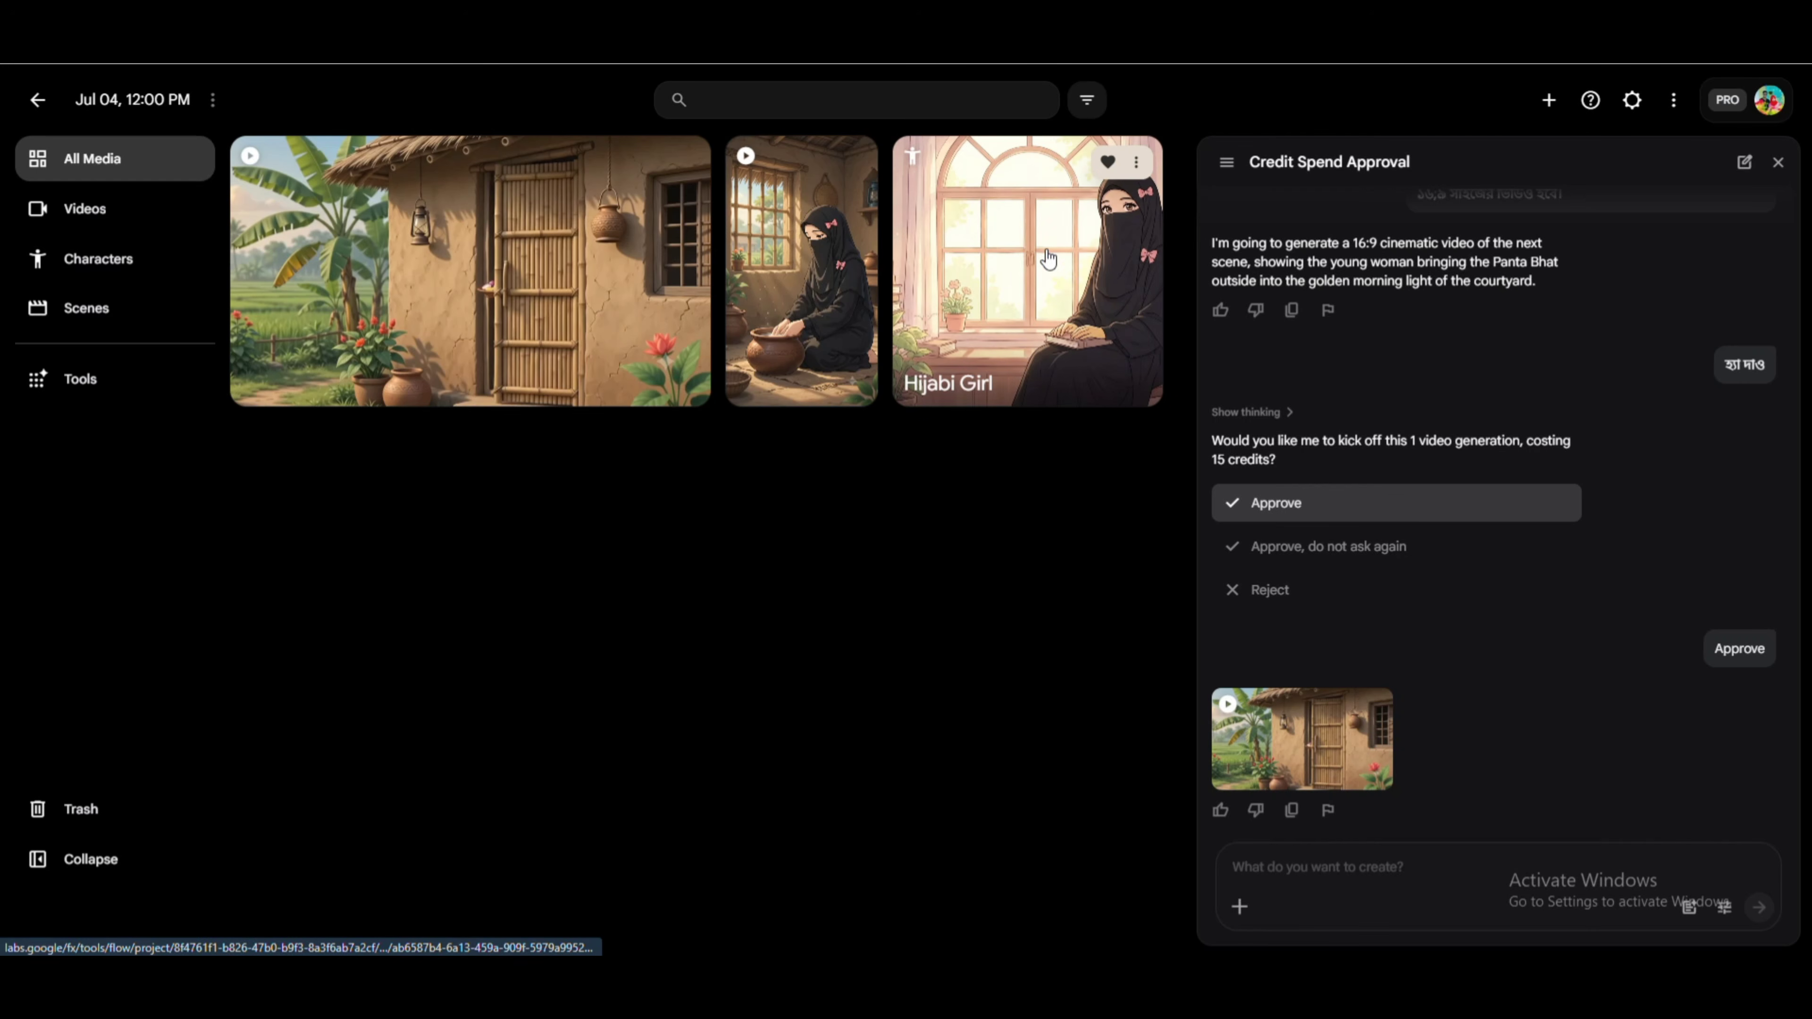
scroll(1380, 767, "up", 3)
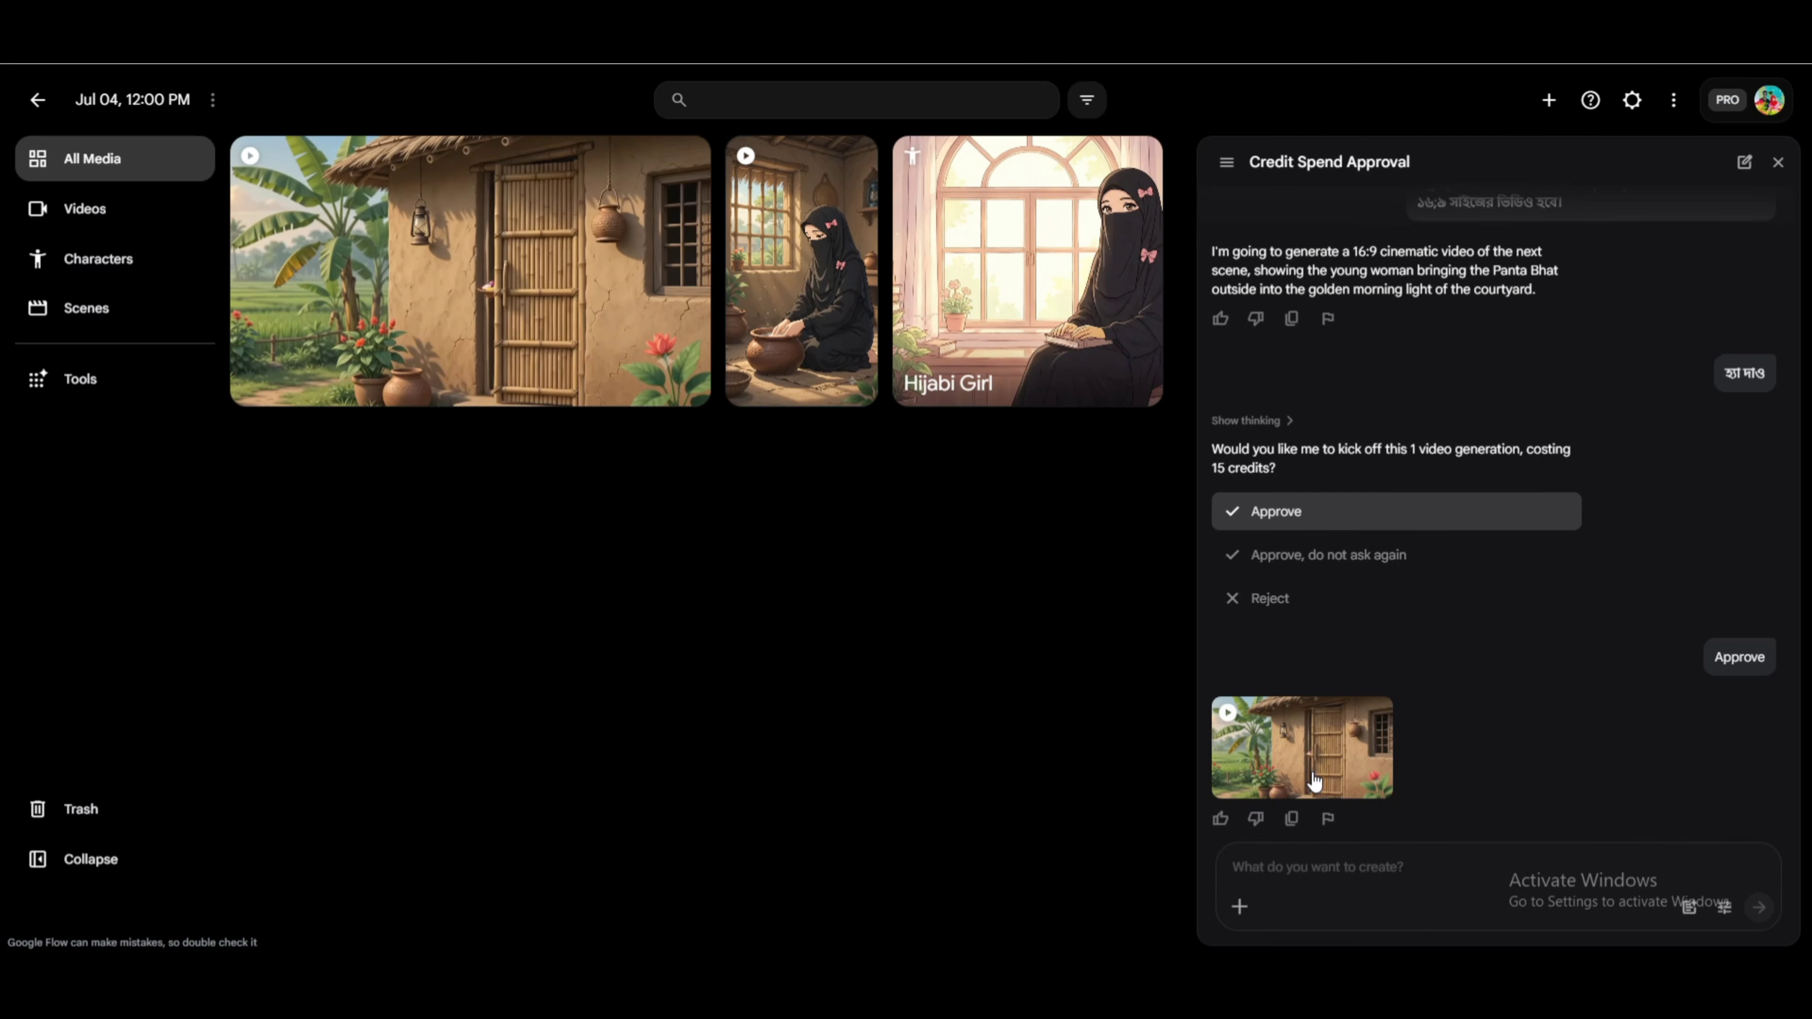
scroll(1380, 767, "up", 7)
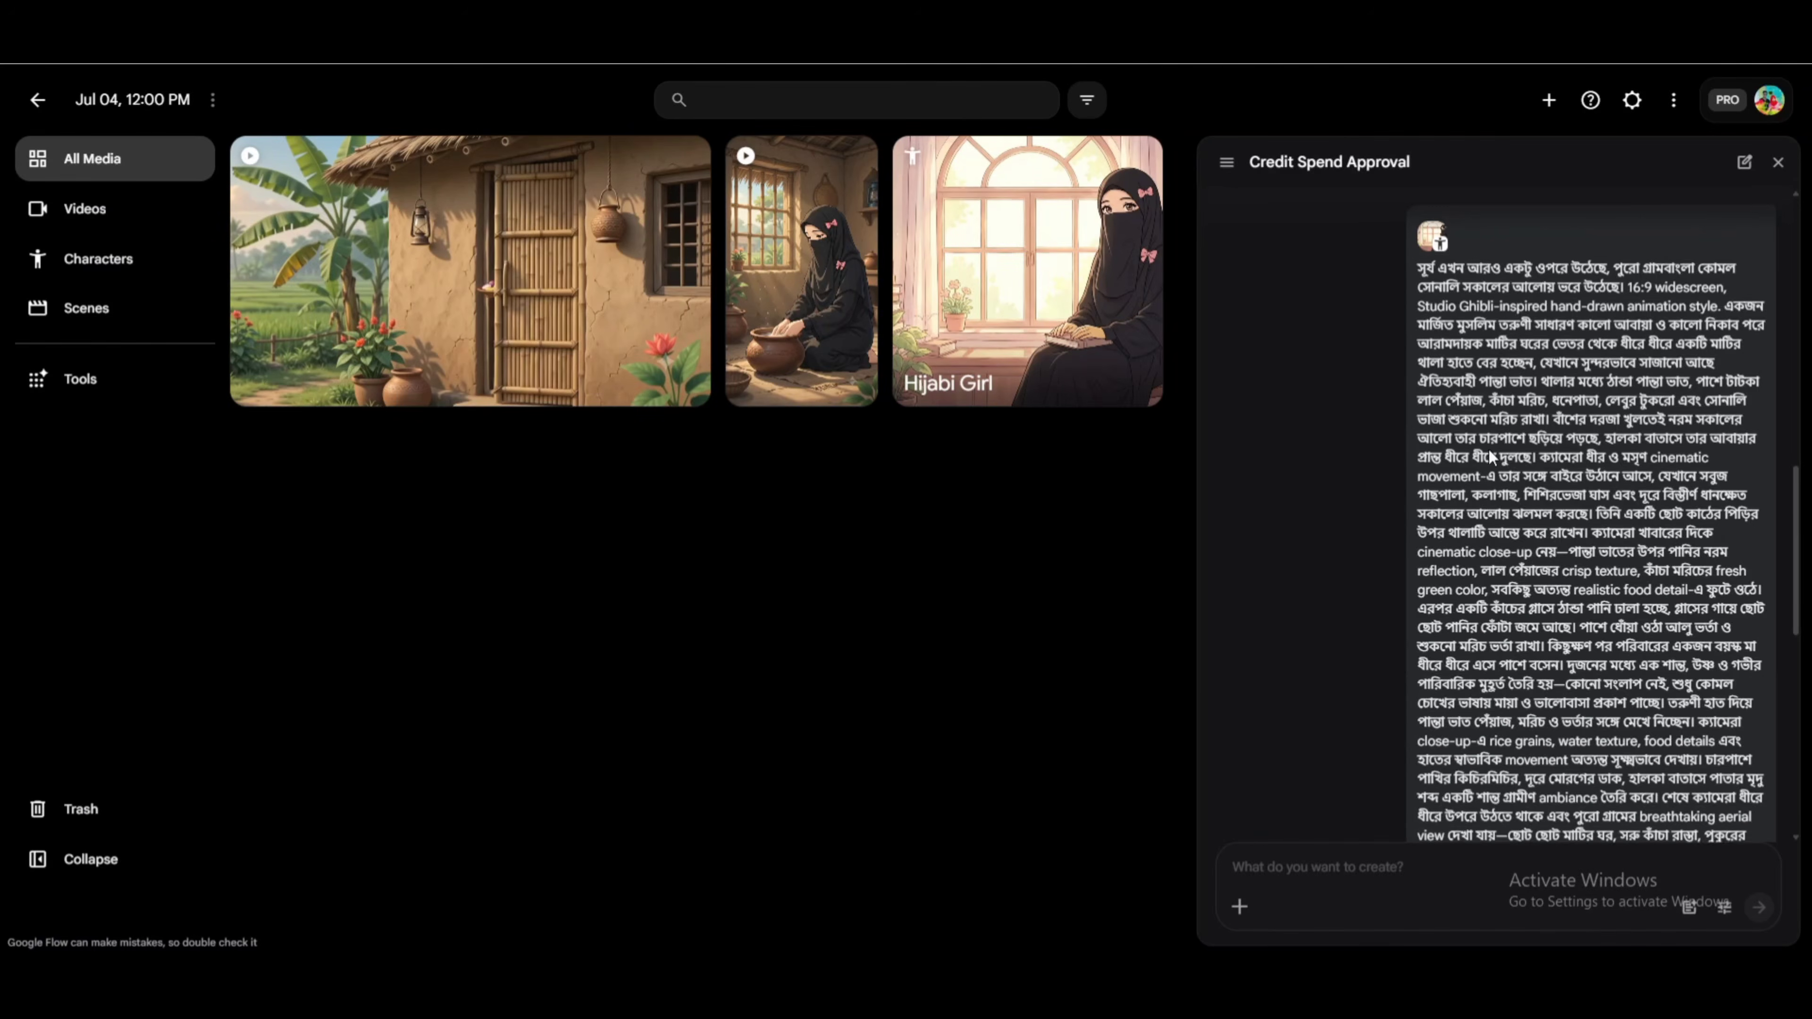
scroll(1486, 453, "down", 4)
scroll(1485, 453, "down", 1)
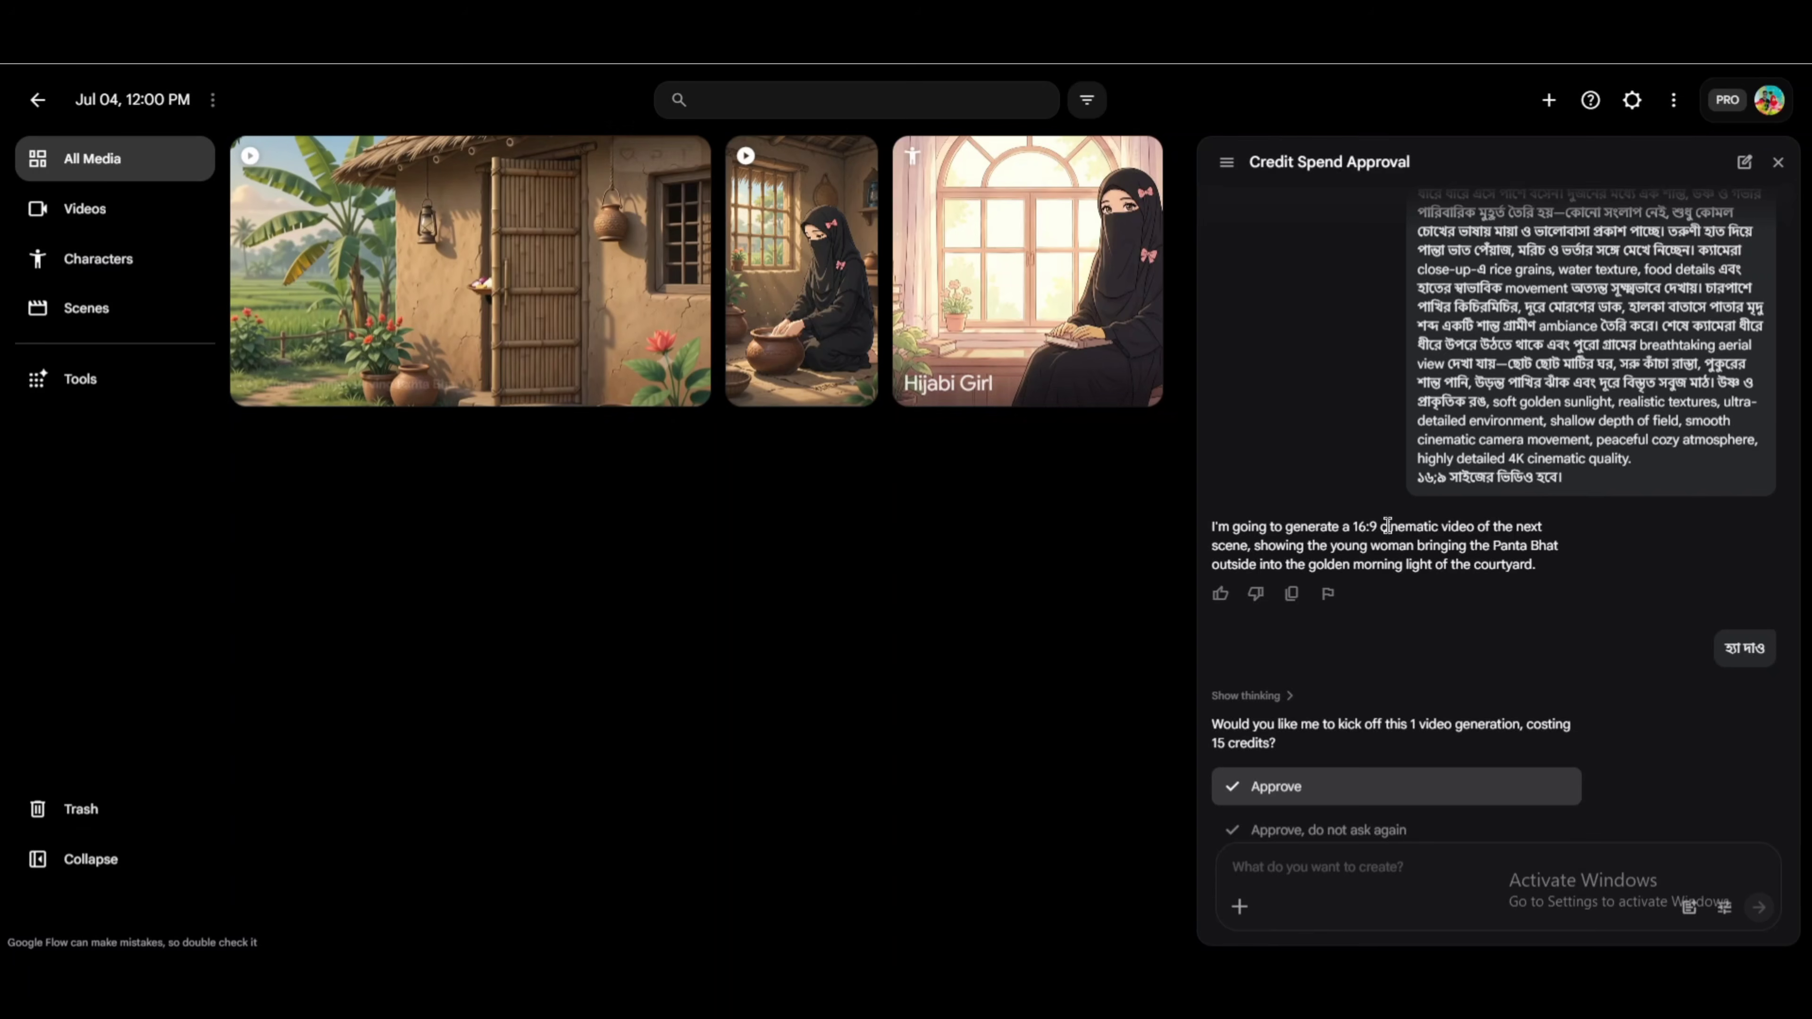
left_click_drag(1211, 526, 1545, 565)
left_click(1546, 566)
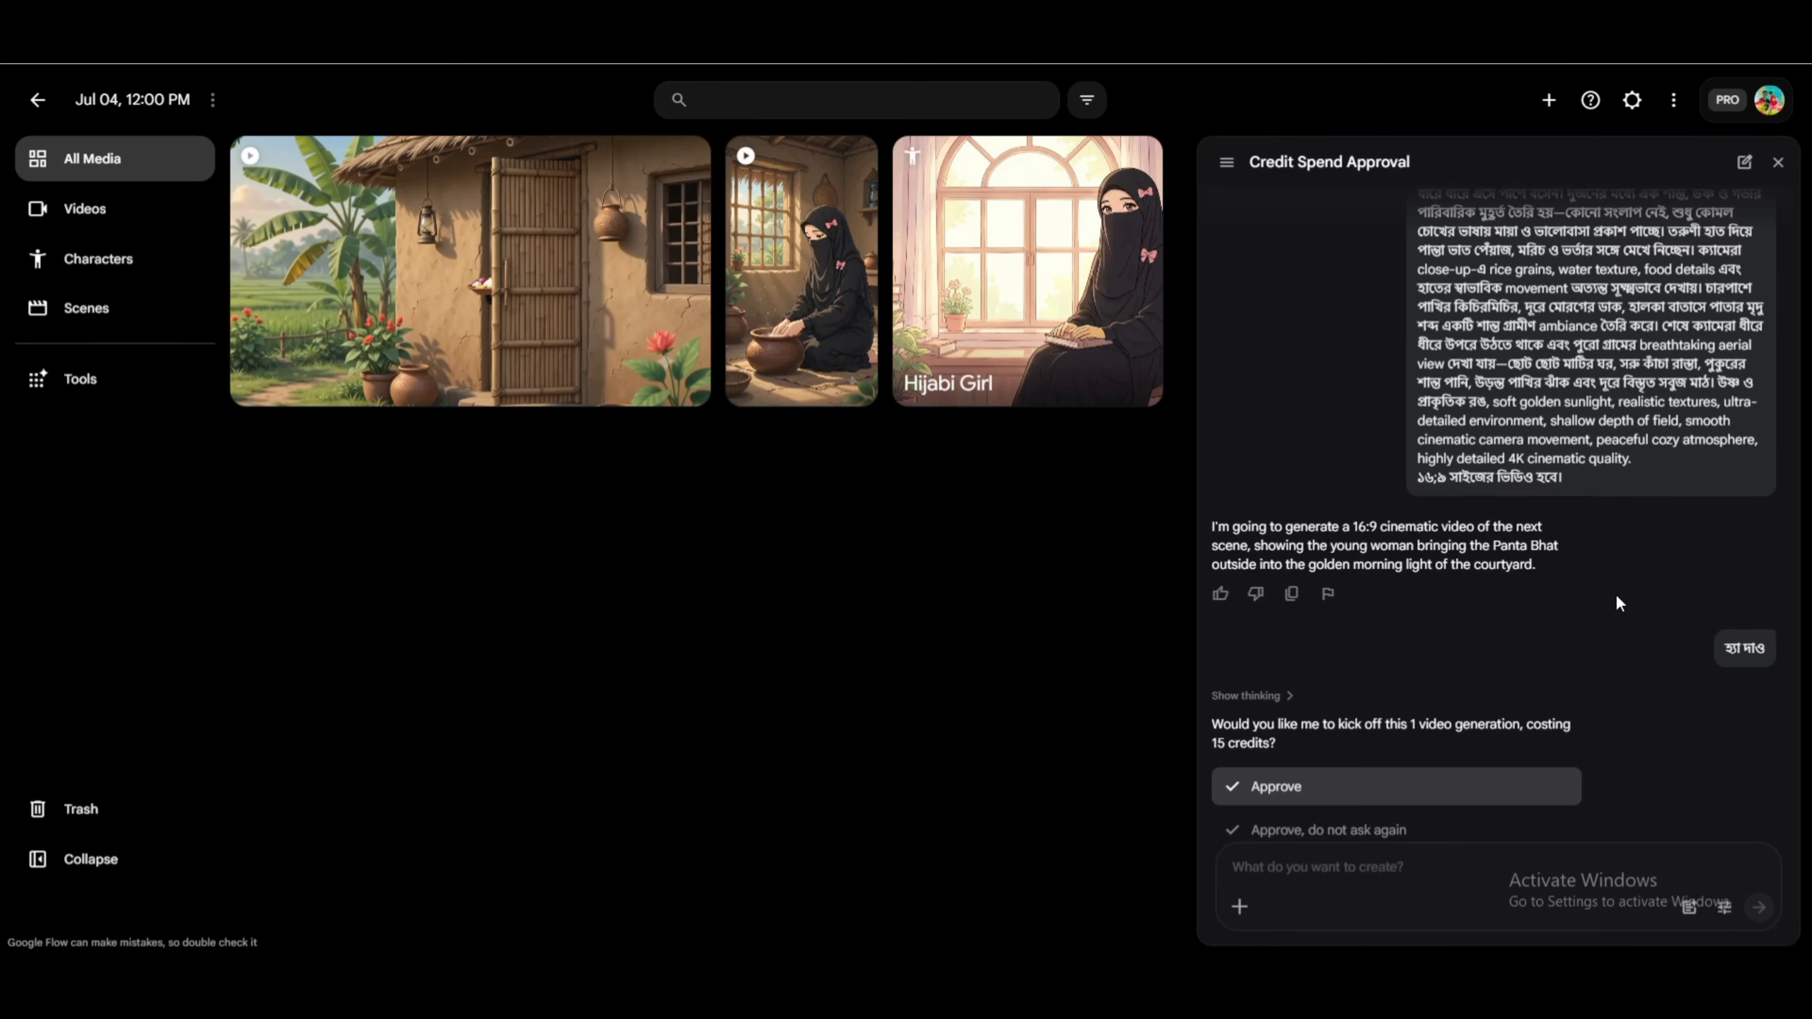
left_click(1468, 785)
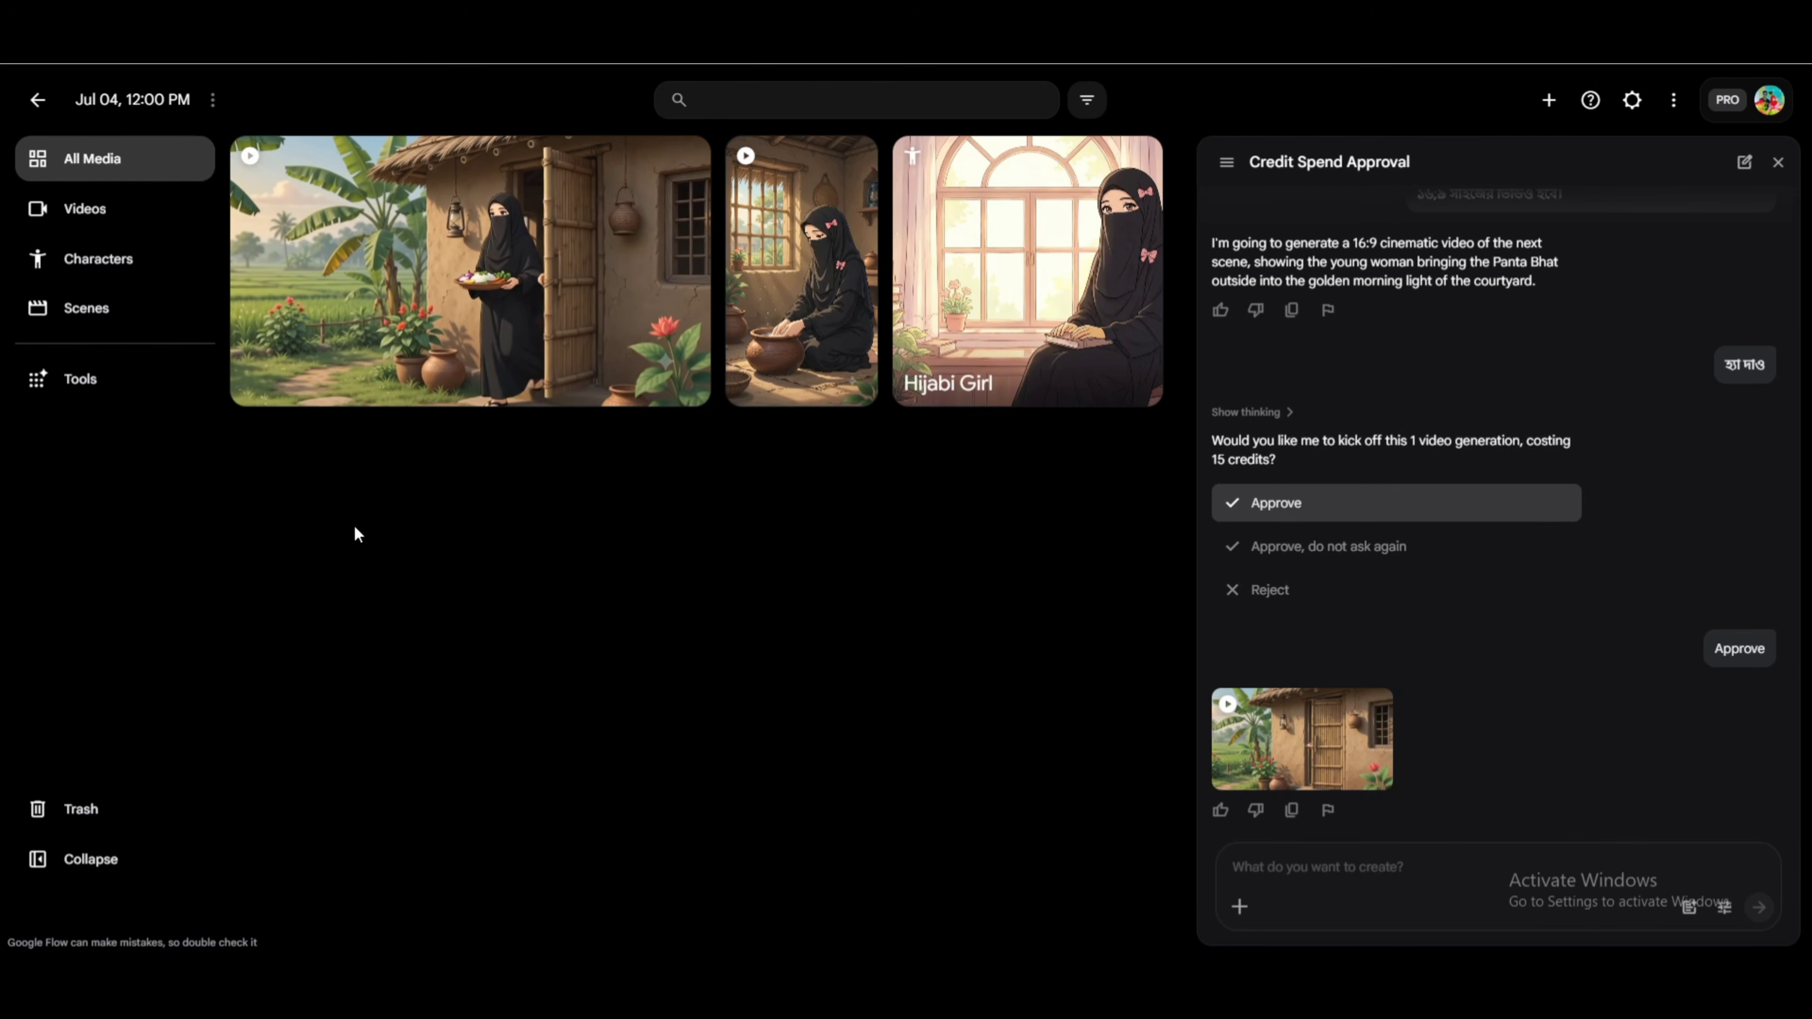
Look through the project's scenes, its characters and finally its generated videos.
left_click(107, 318)
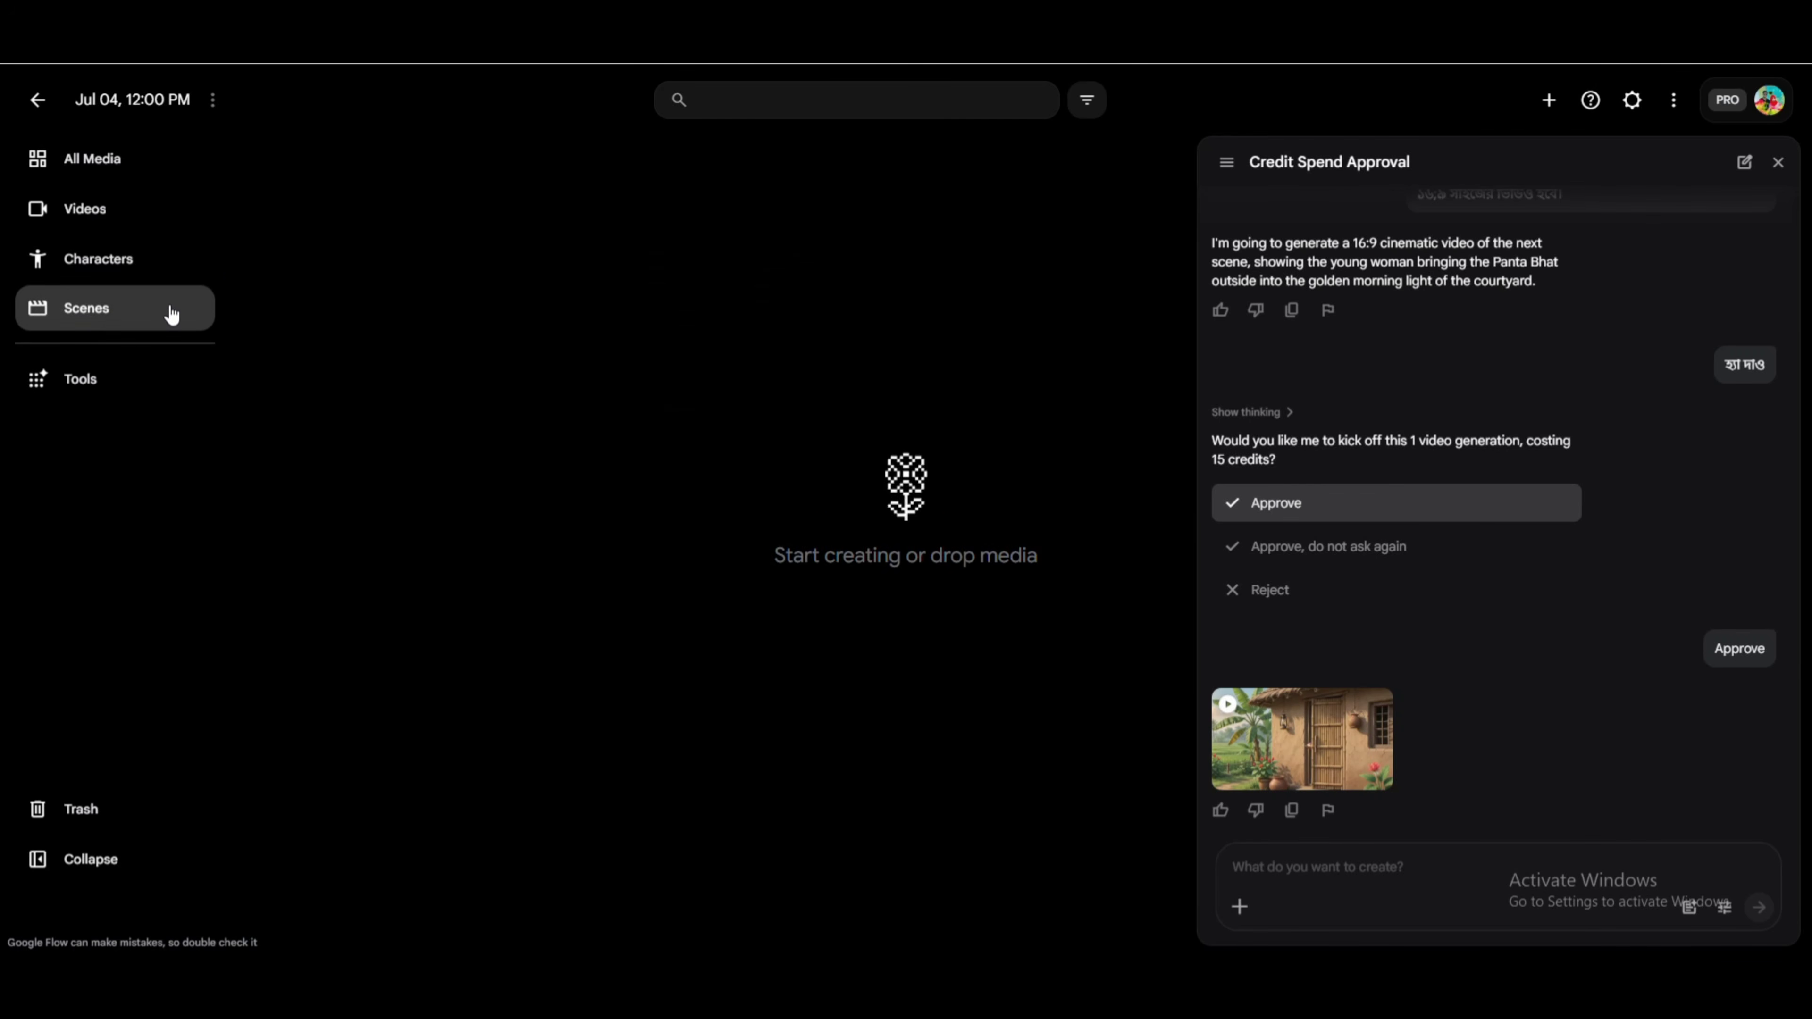
left_click(142, 261)
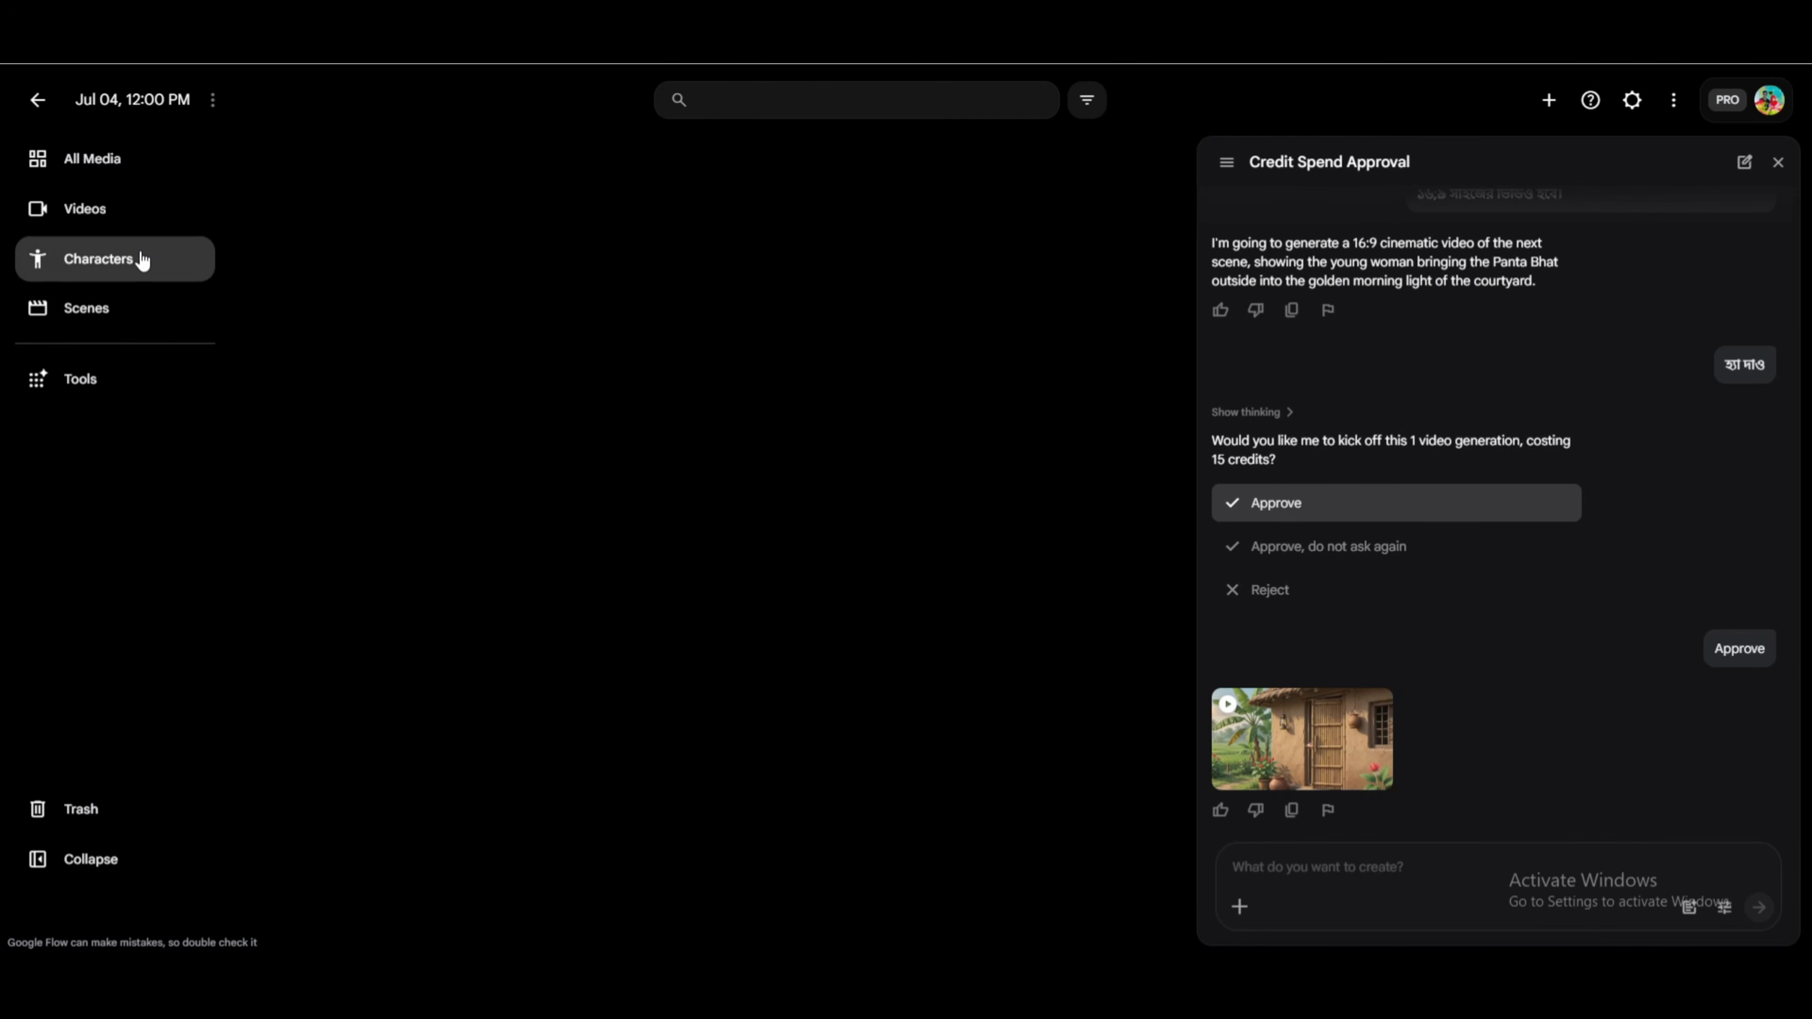
left_click(85, 208)
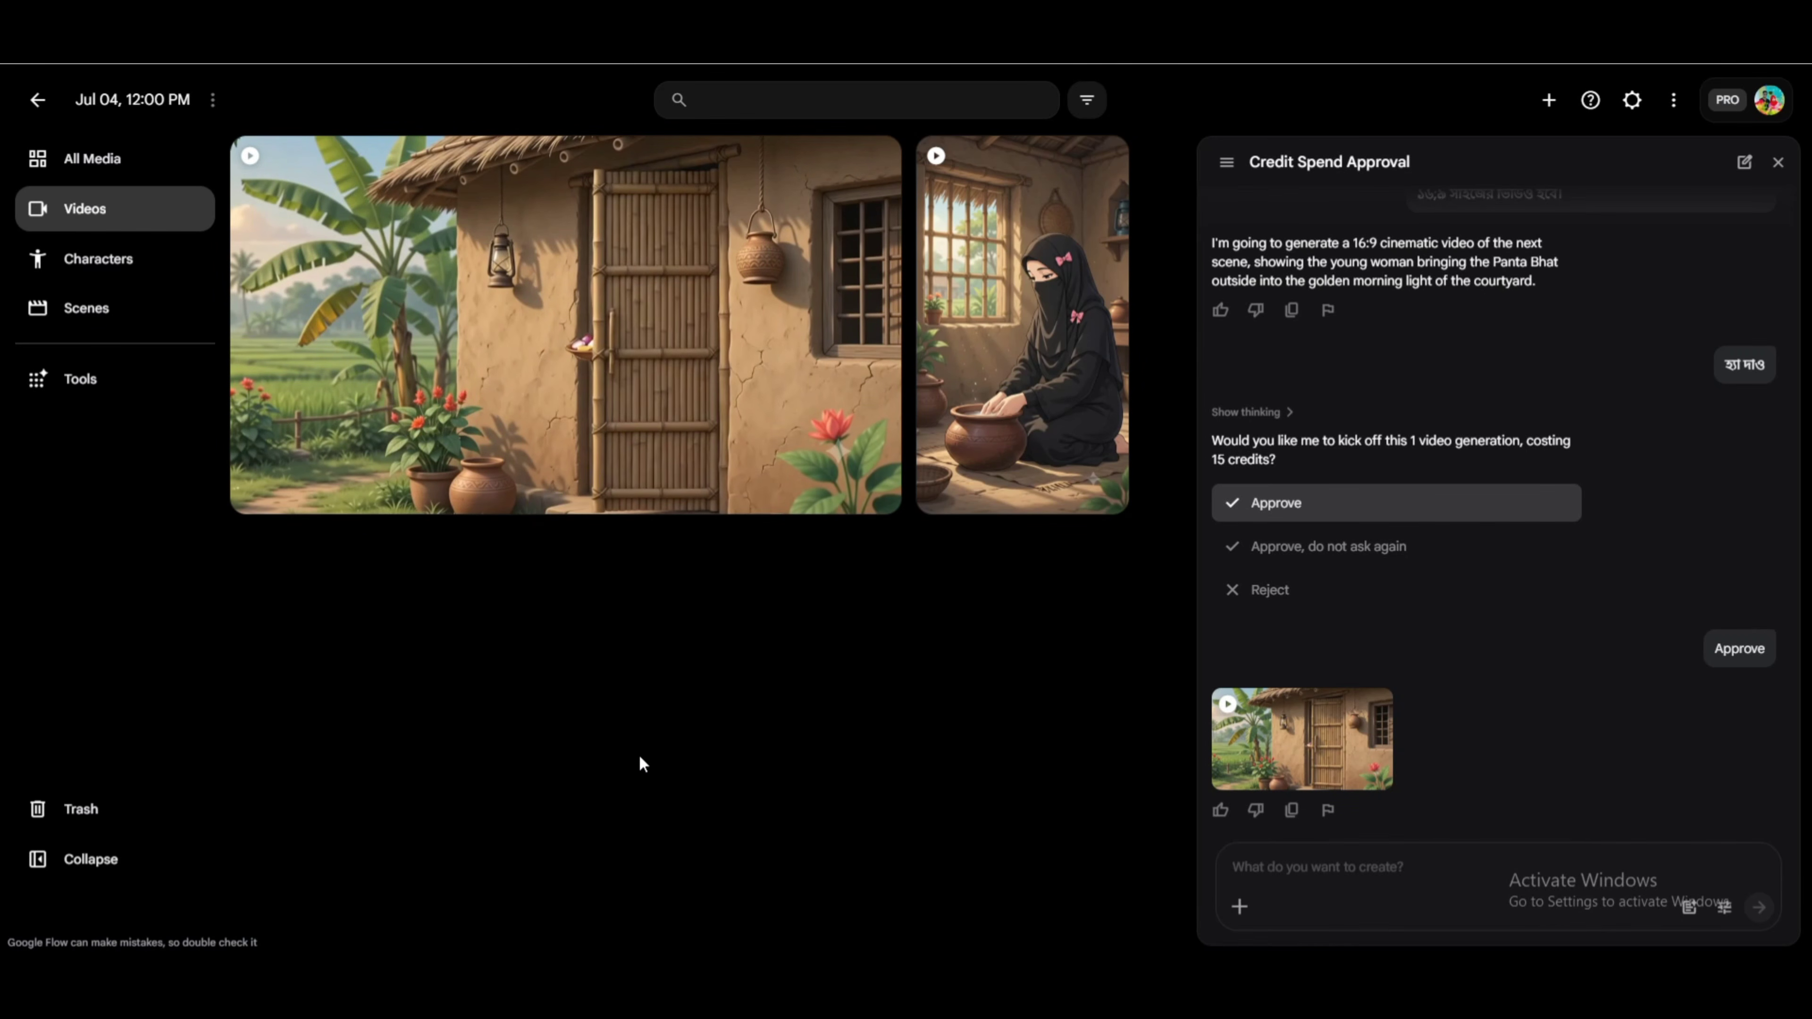